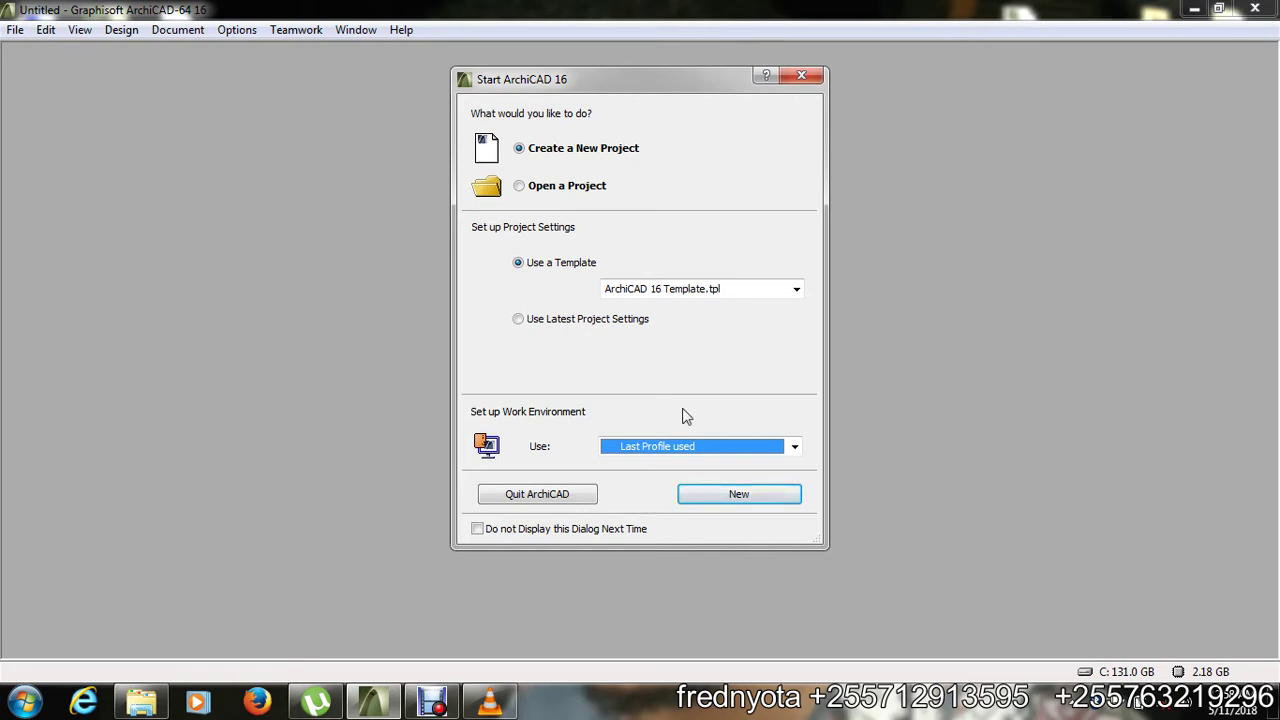
- Create a new project from ArchiCAD 16 Template.tpl using the Default Profile work environment
left_click(712, 448)
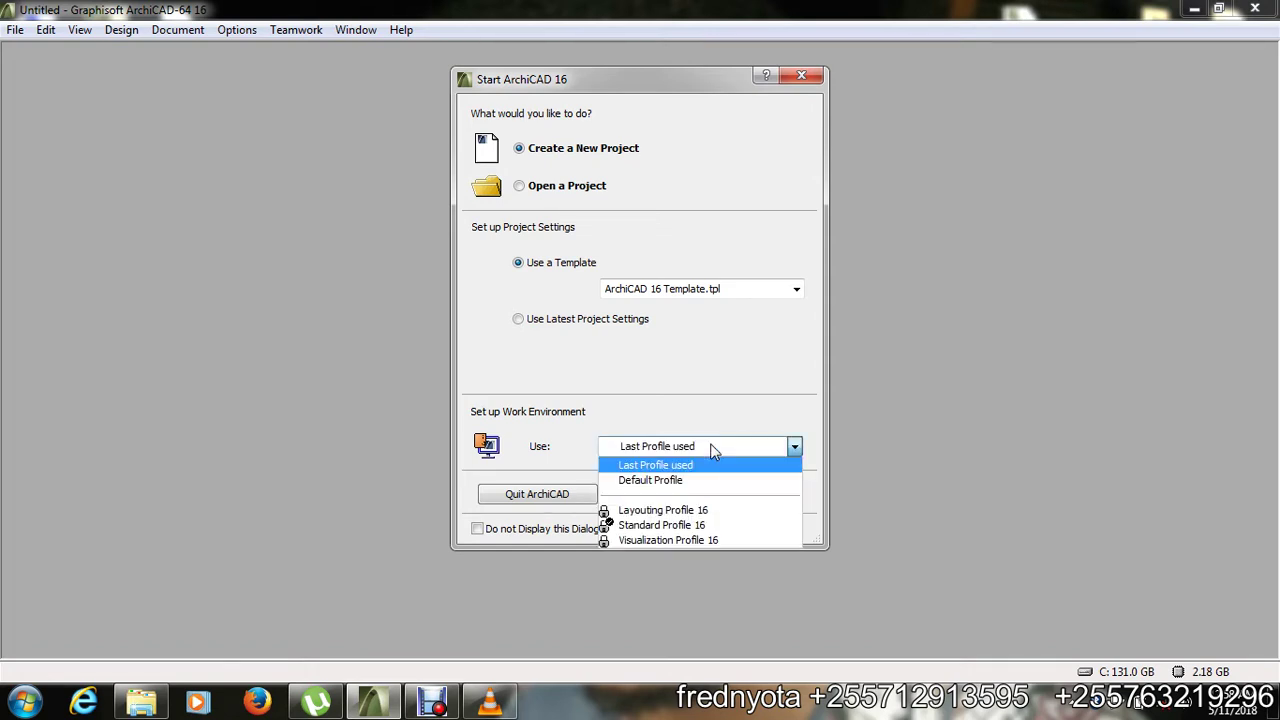
left_click(675, 481)
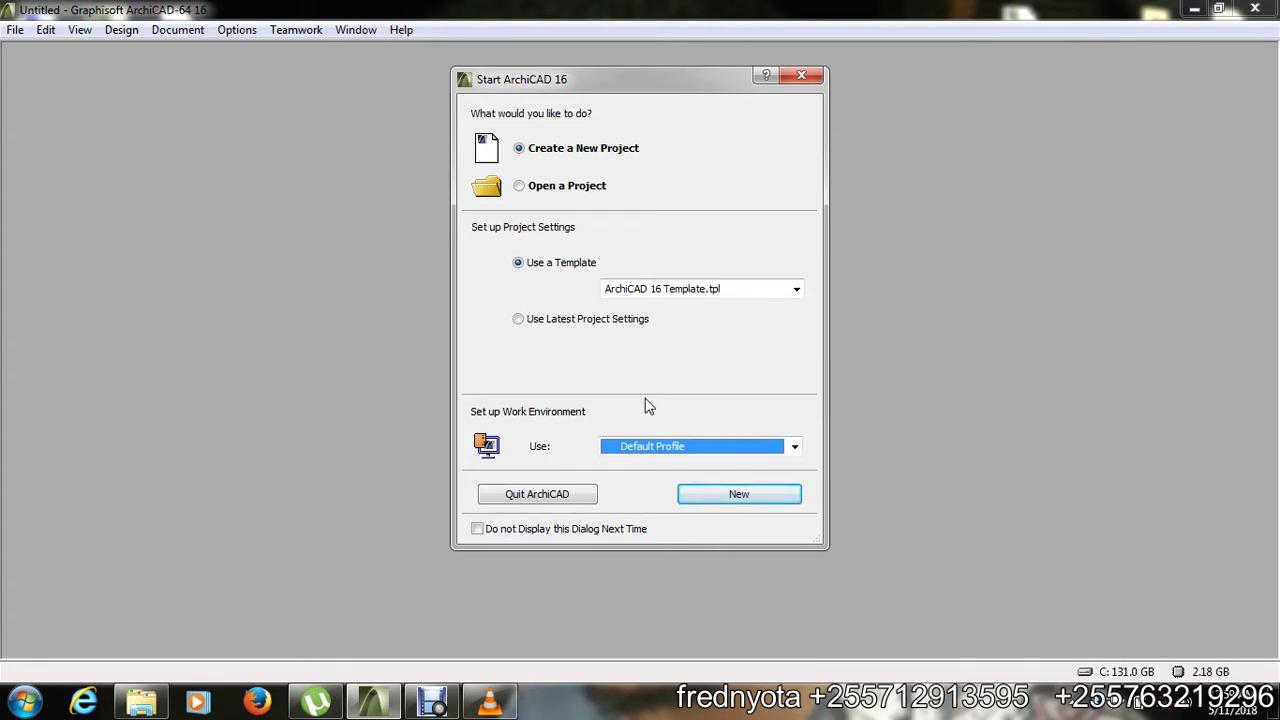
left_click(748, 499)
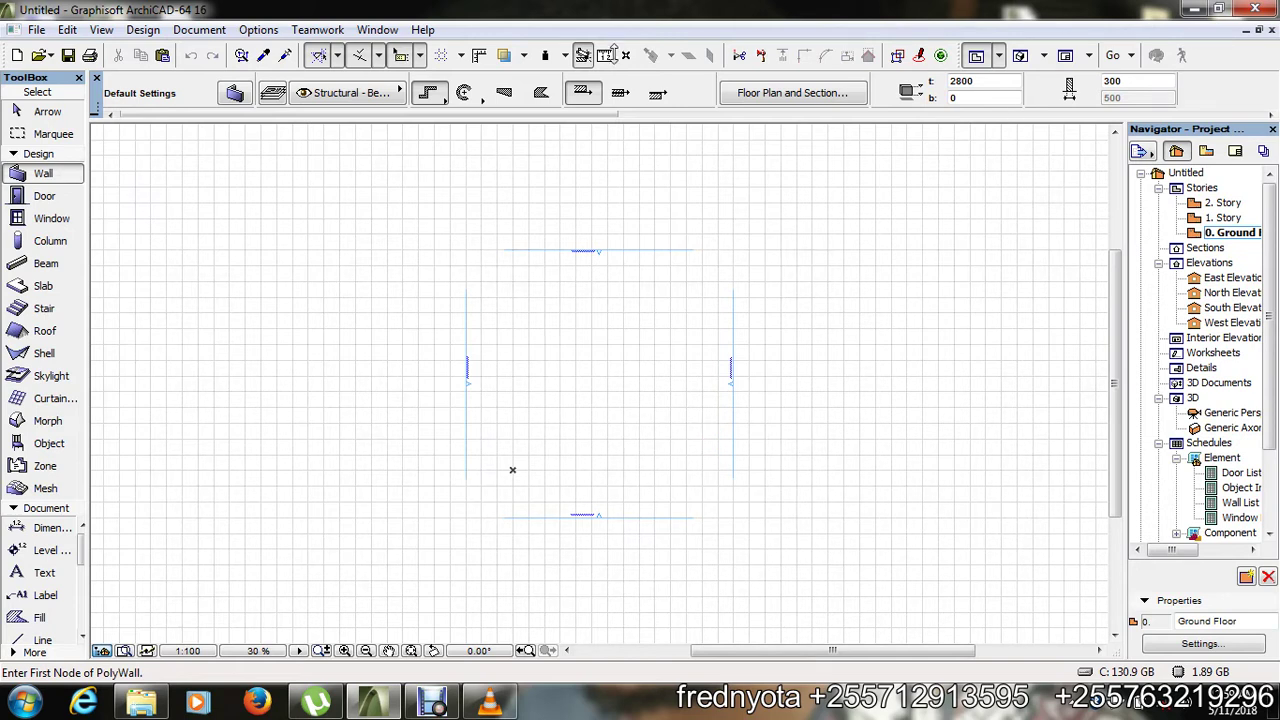
left_click(231, 100)
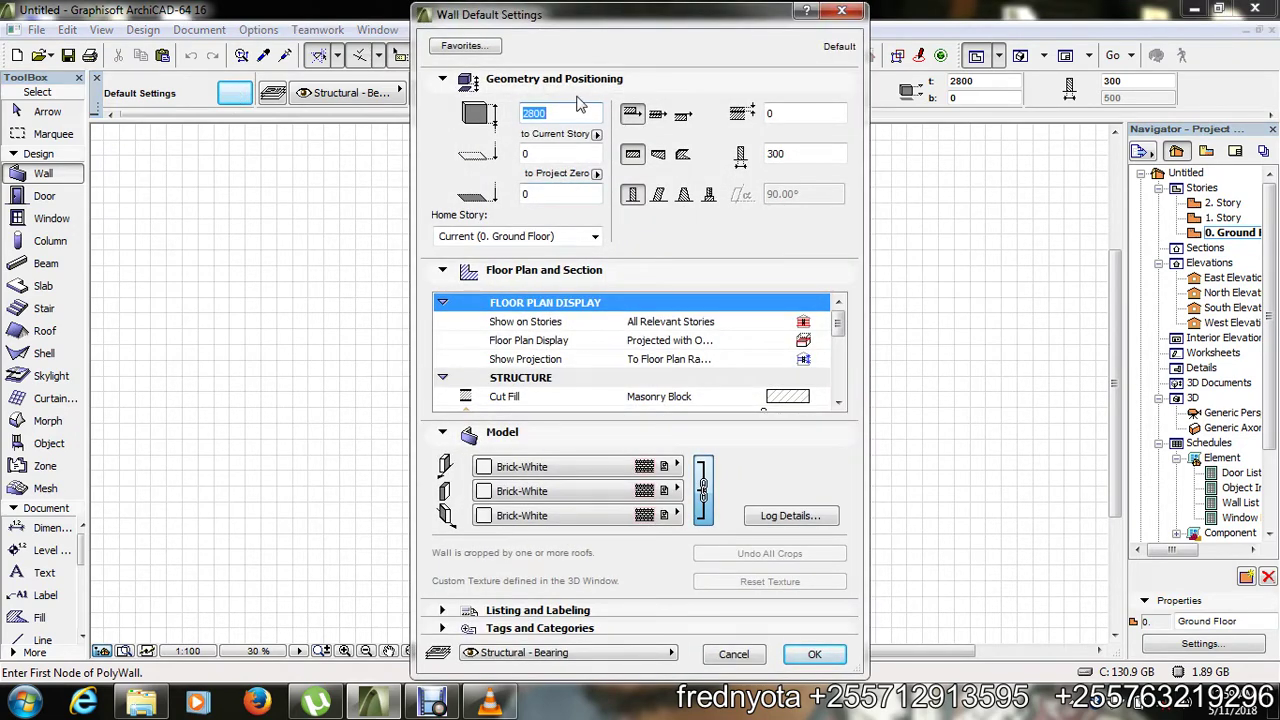
left_click(841, 11)
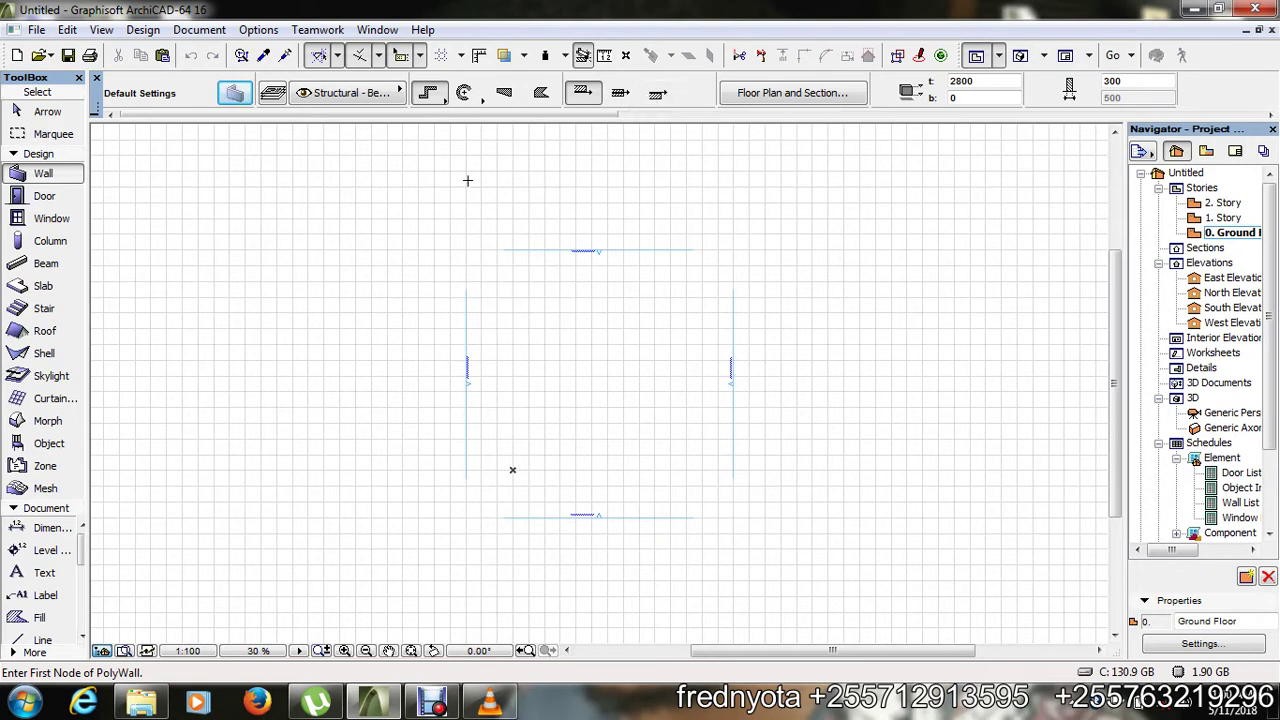
left_click(244, 272)
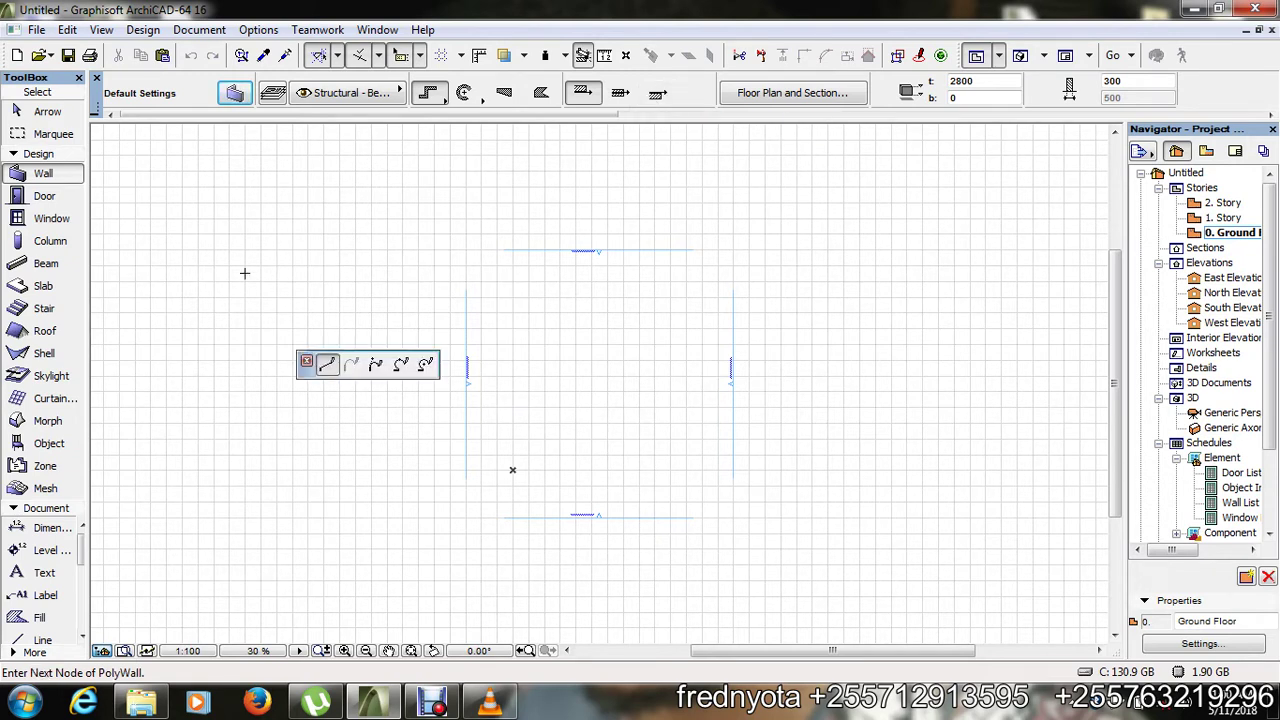
scroll(244, 272, "up", 5)
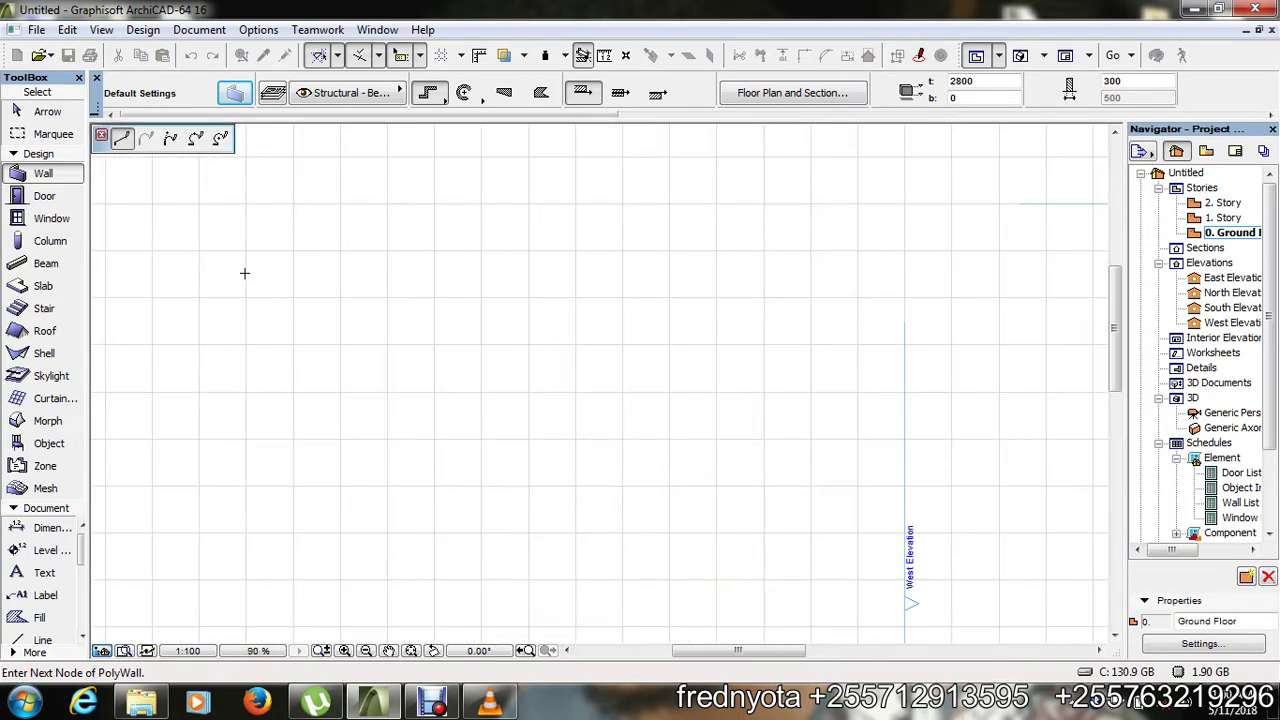
key("Escape")
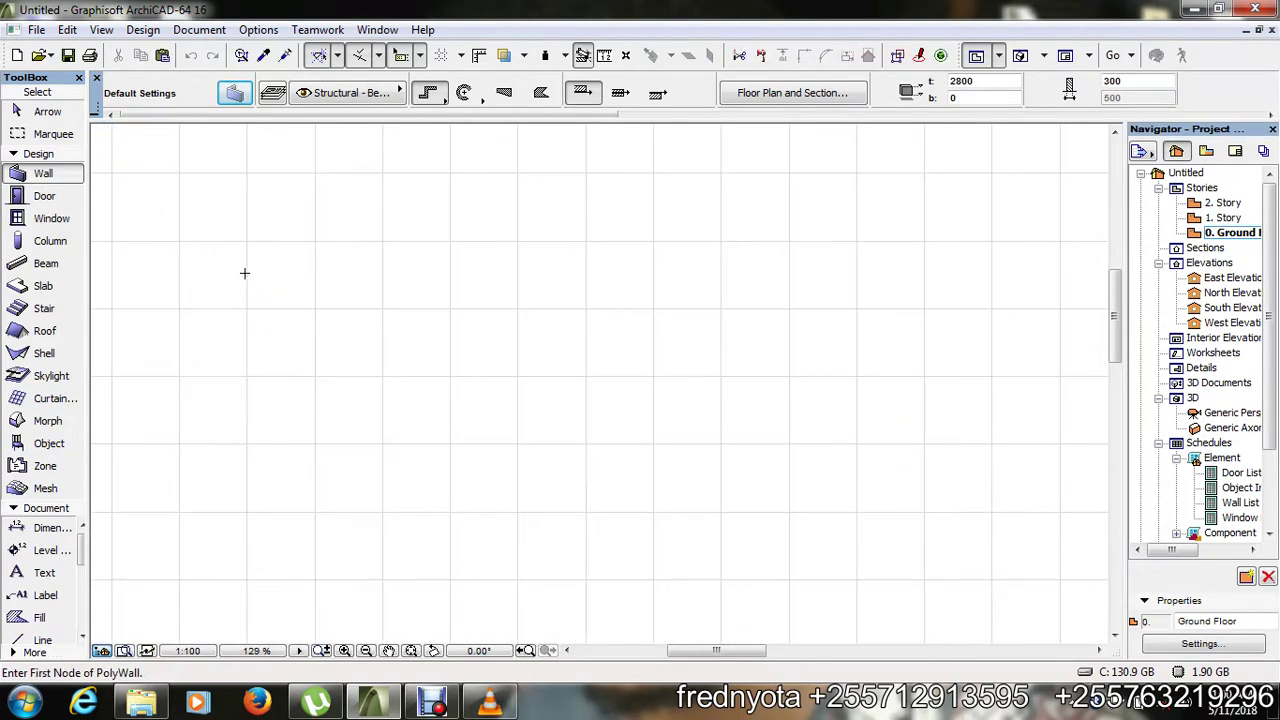
scroll(300, 271, "down", 6)
scroll(454, 348, "up", 8)
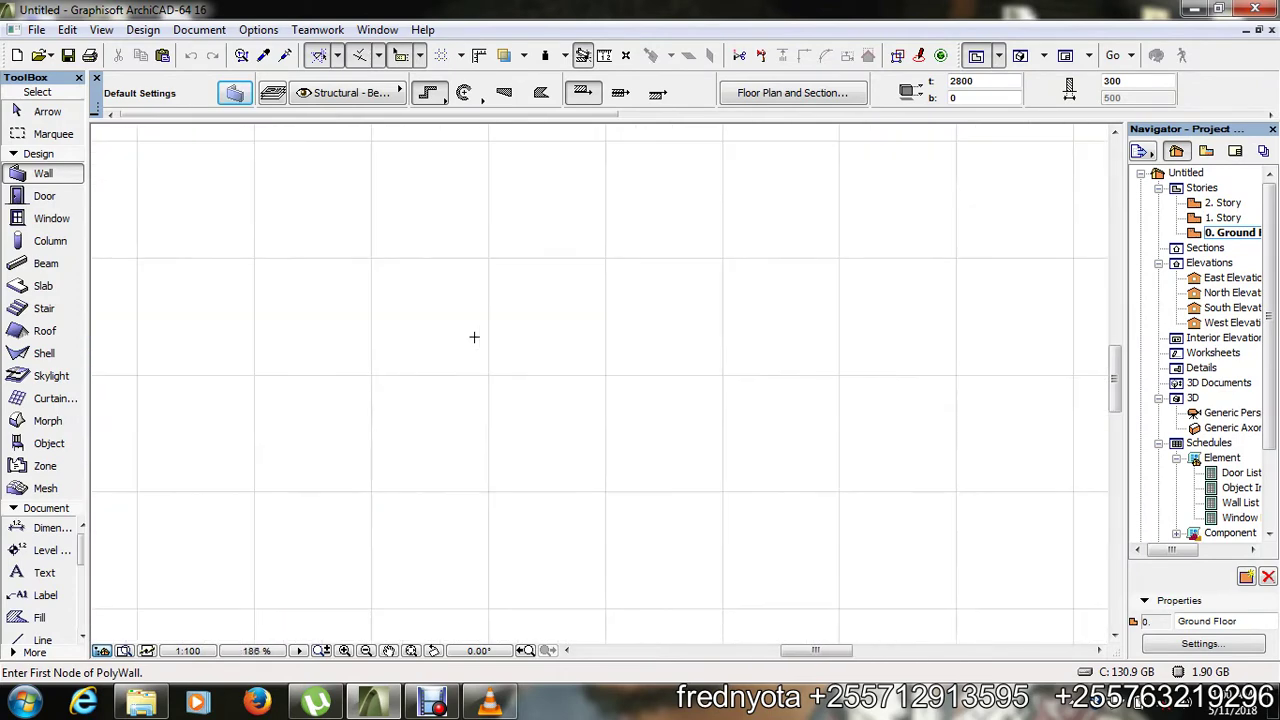
- Set the wall construction method to Right, then abandon the wall that was started
left_click(446, 328)
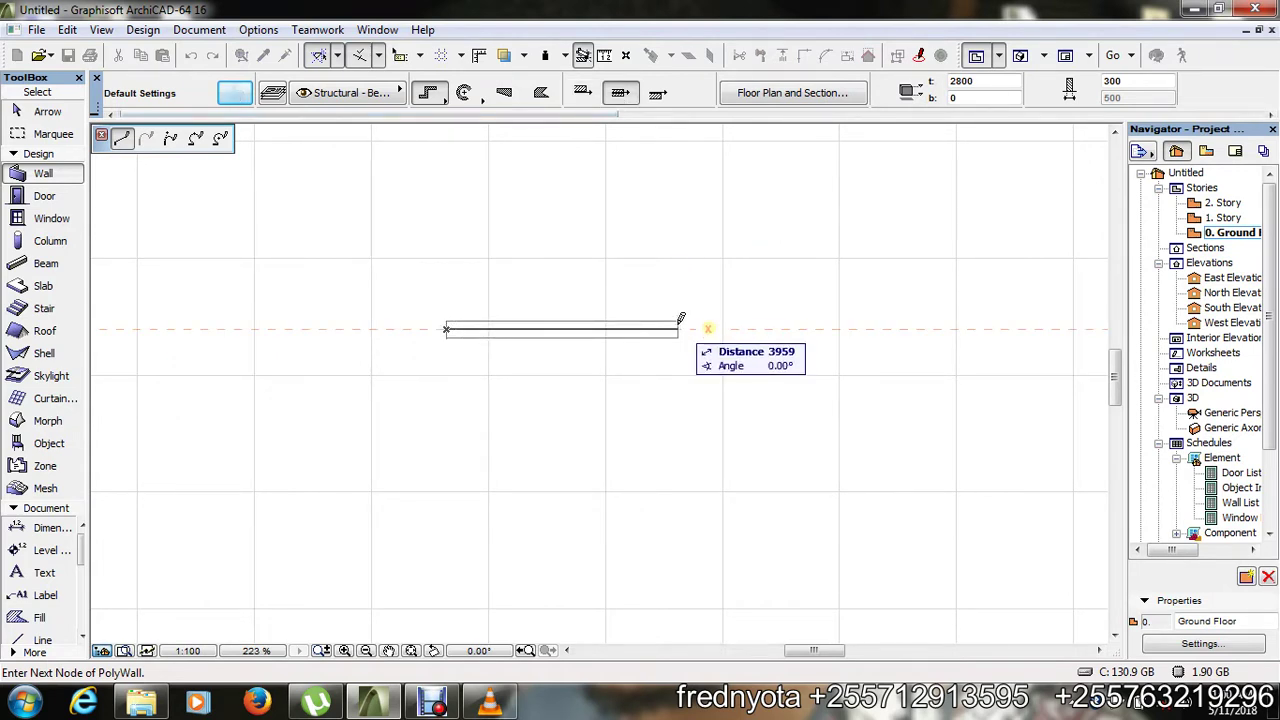
left_click(657, 94)
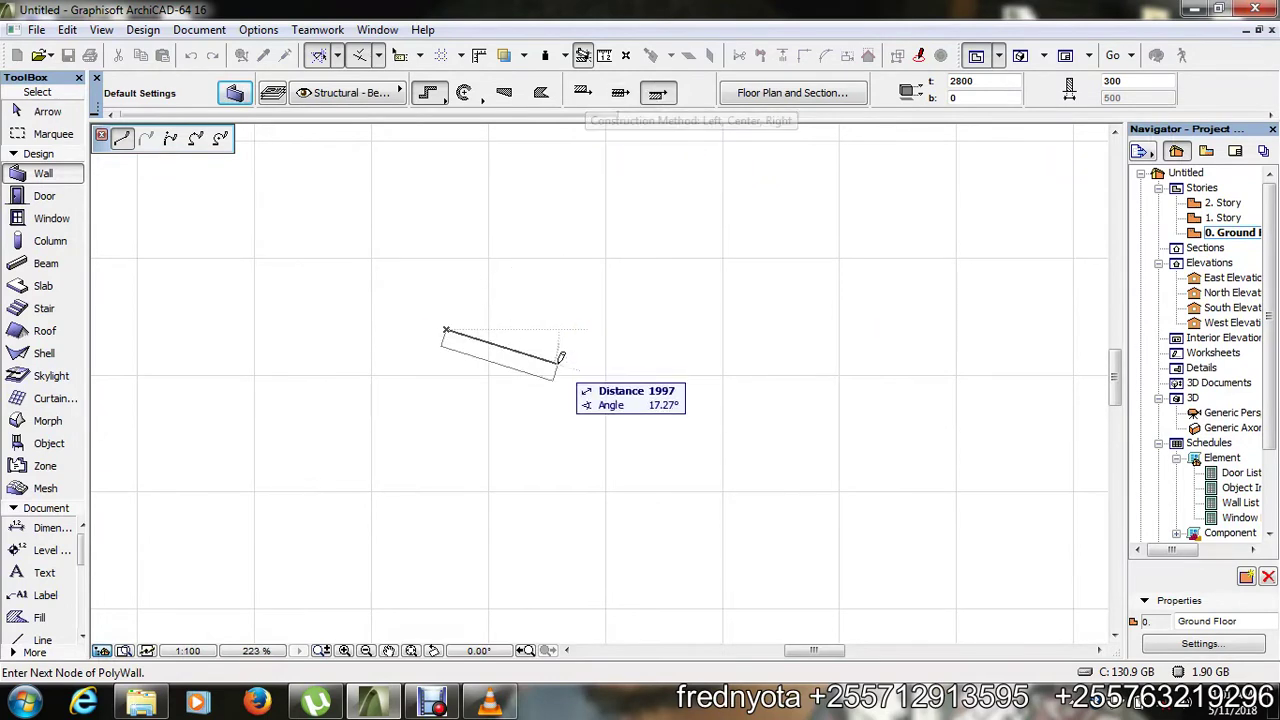
key("Escape")
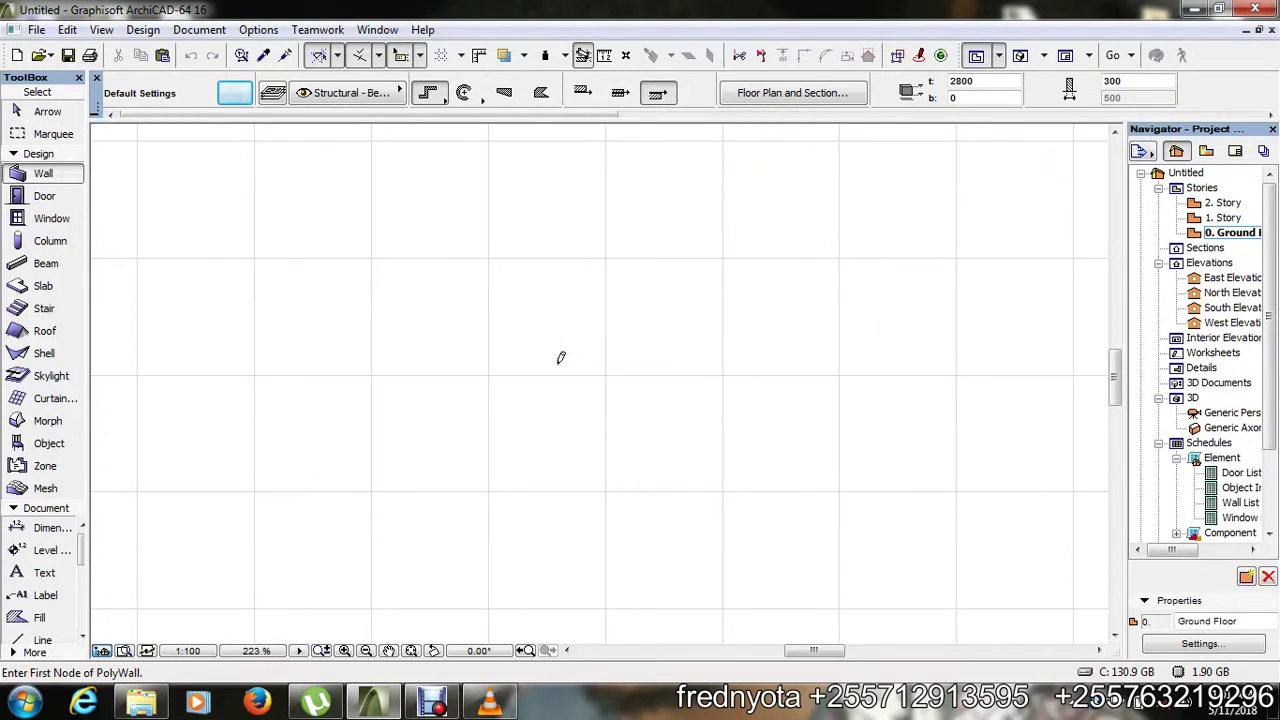
key("Escape")
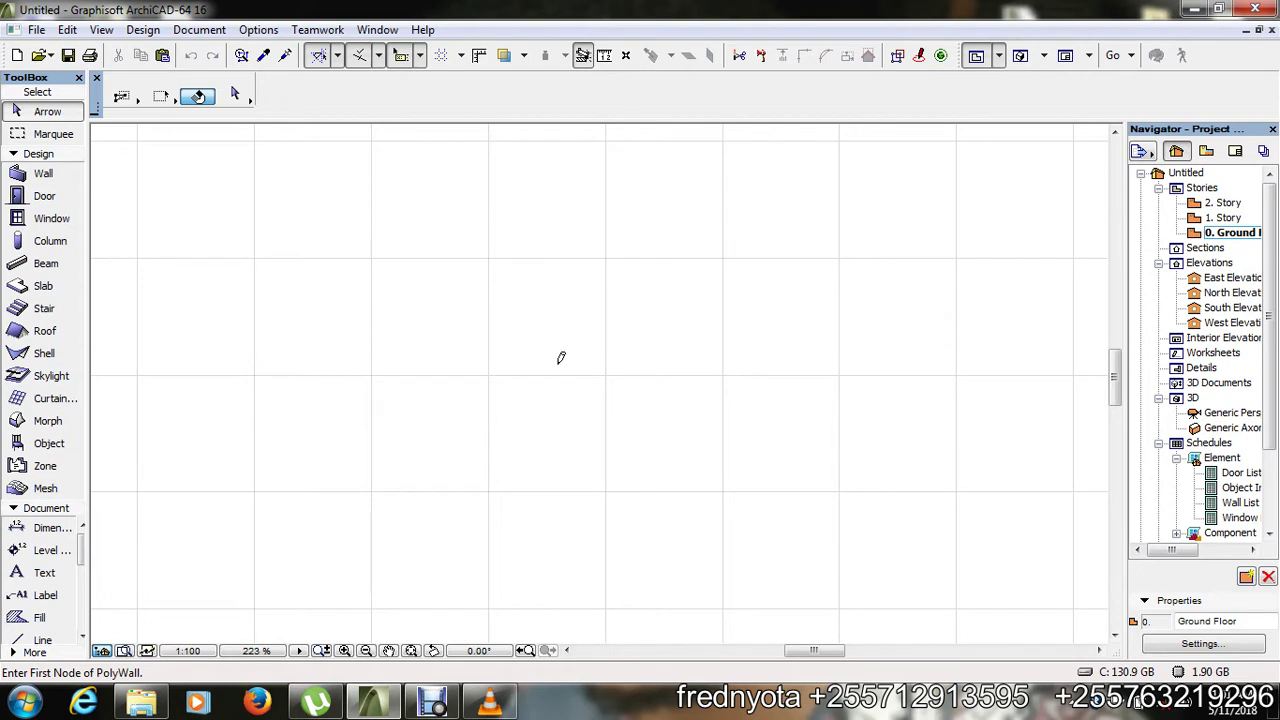
- Set the default wall thickness to 150 mm in the Wall tool's default settings
left_click(44, 175)
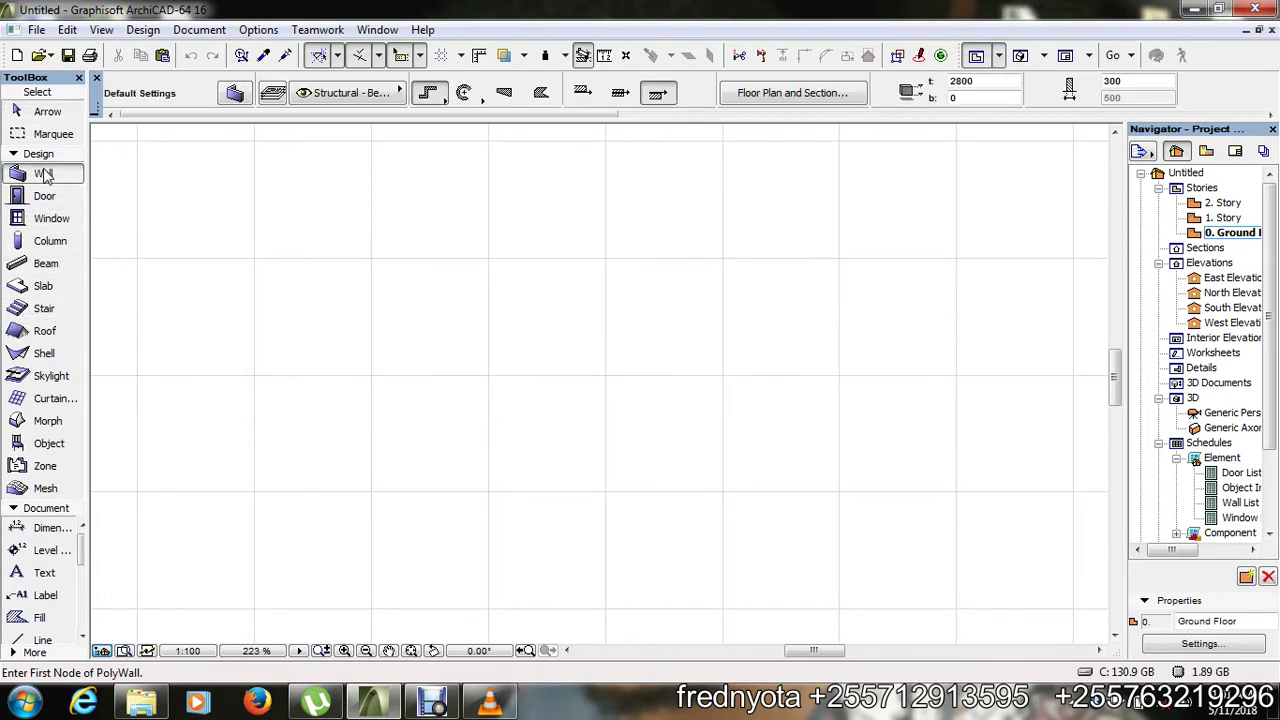
left_click(236, 94)
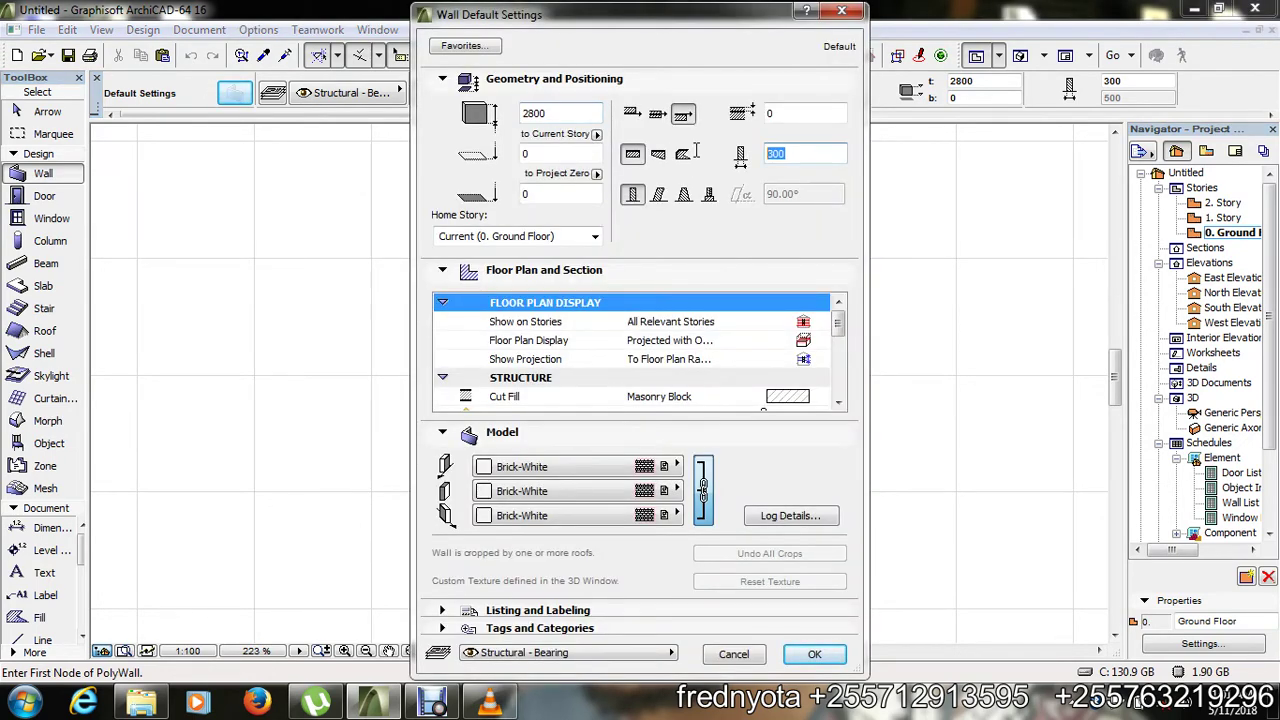
type("1")
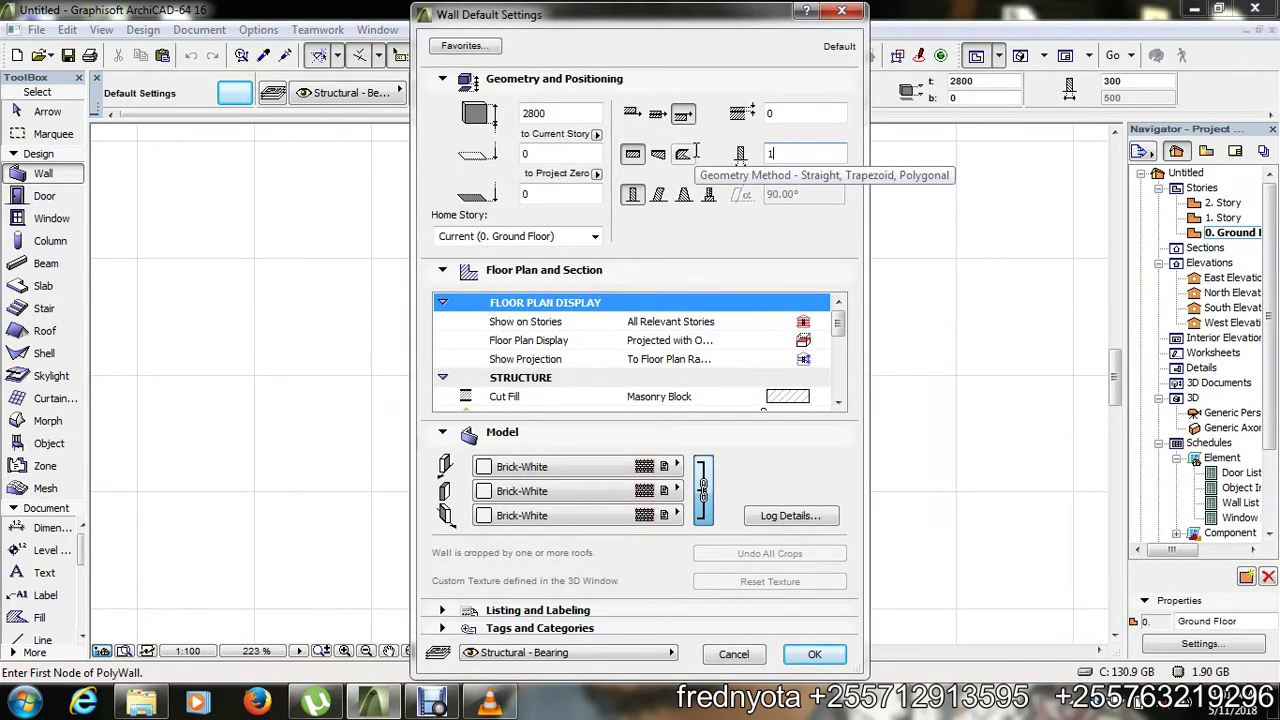
type("50")
left_click(814, 654)
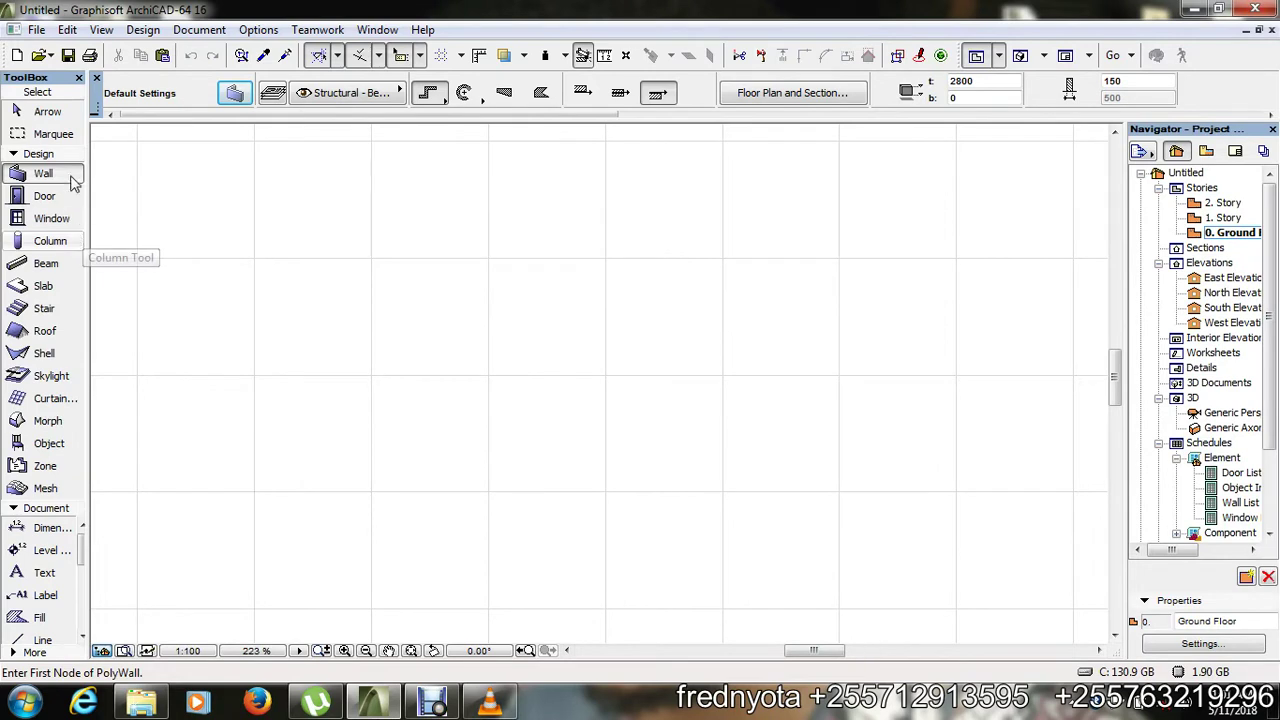
- Begin a chained wall on the ground floor plan with a horizontal segment 3000 mm long running to the right
scroll(379, 283, "down", 2)
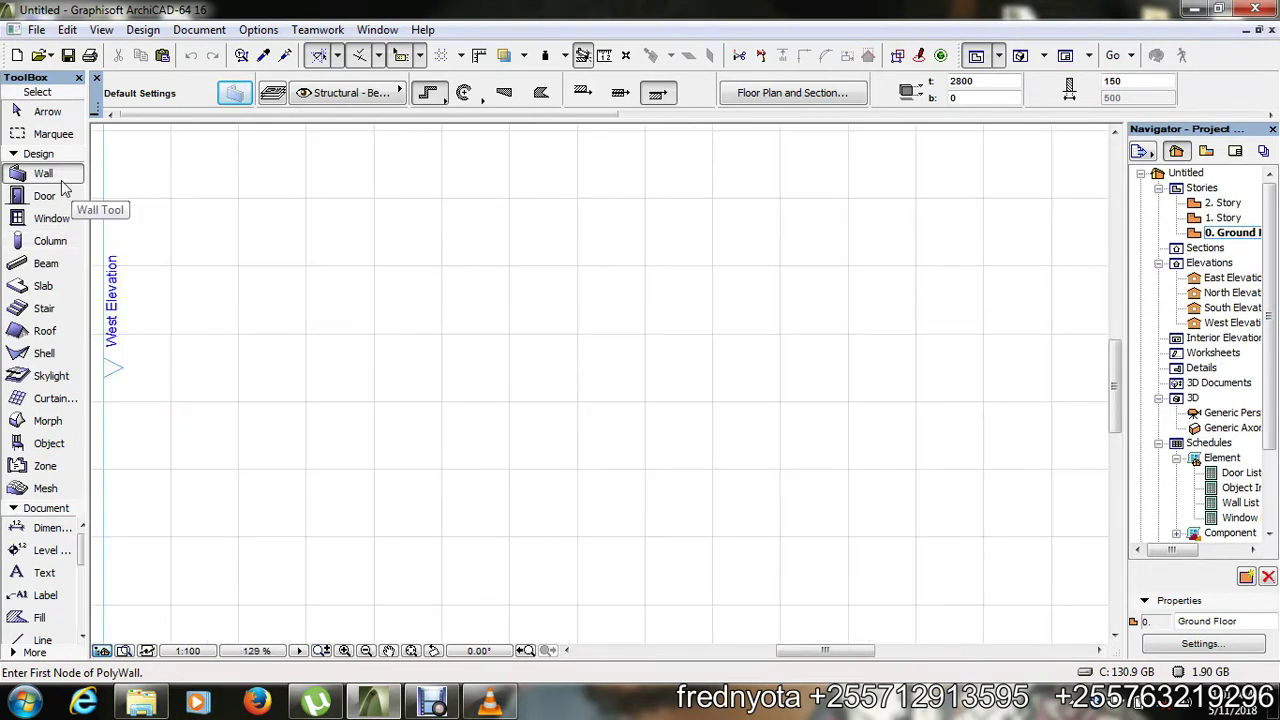
left_click(441, 262)
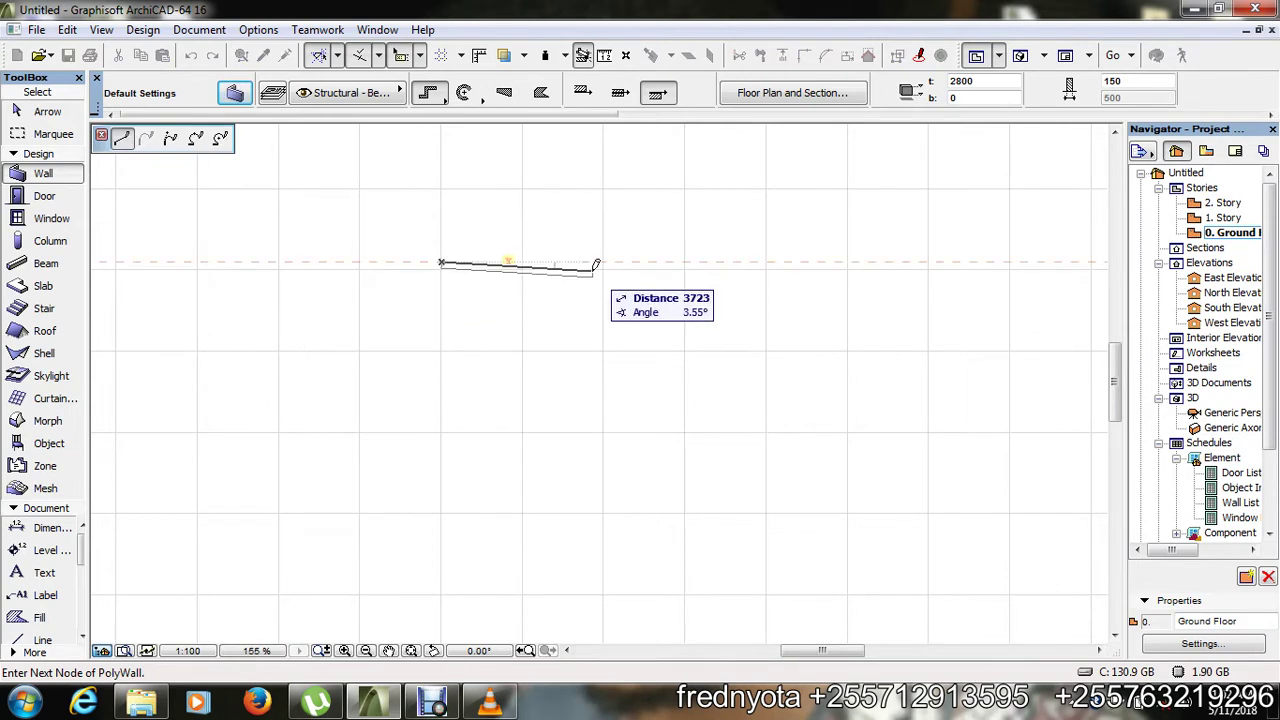
scroll(451, 243, "up", 5)
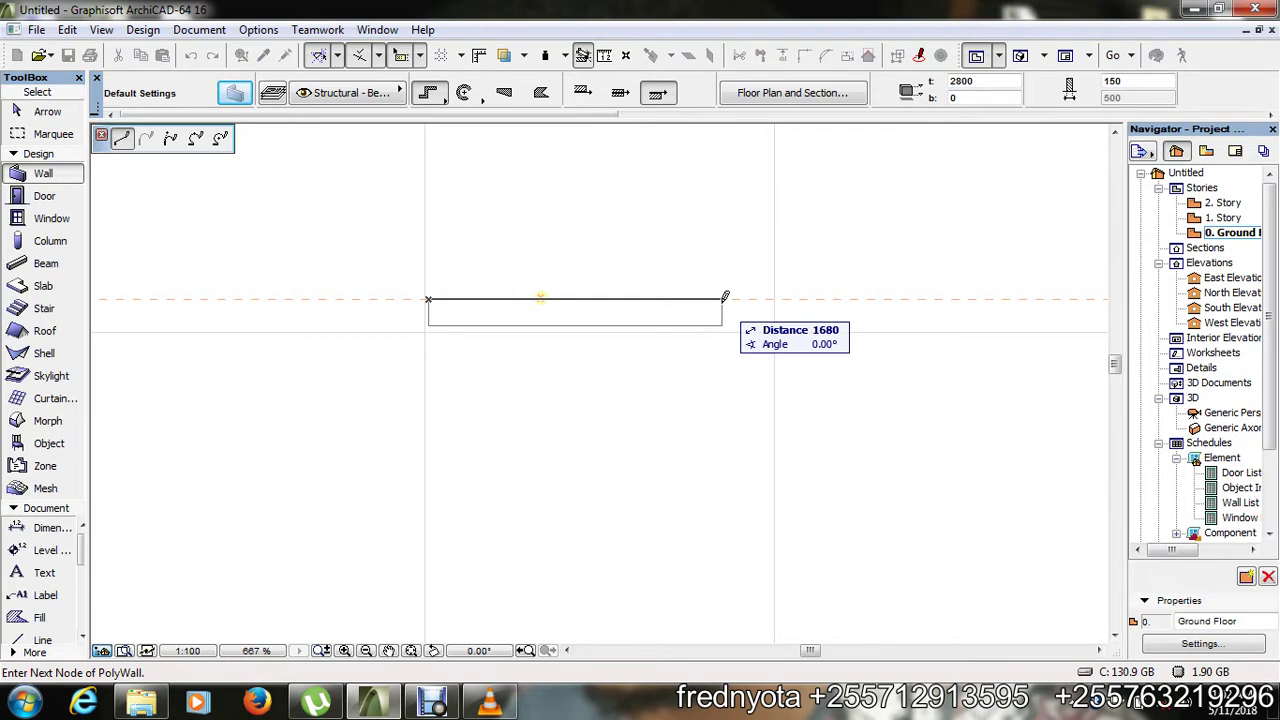
key("Tab")
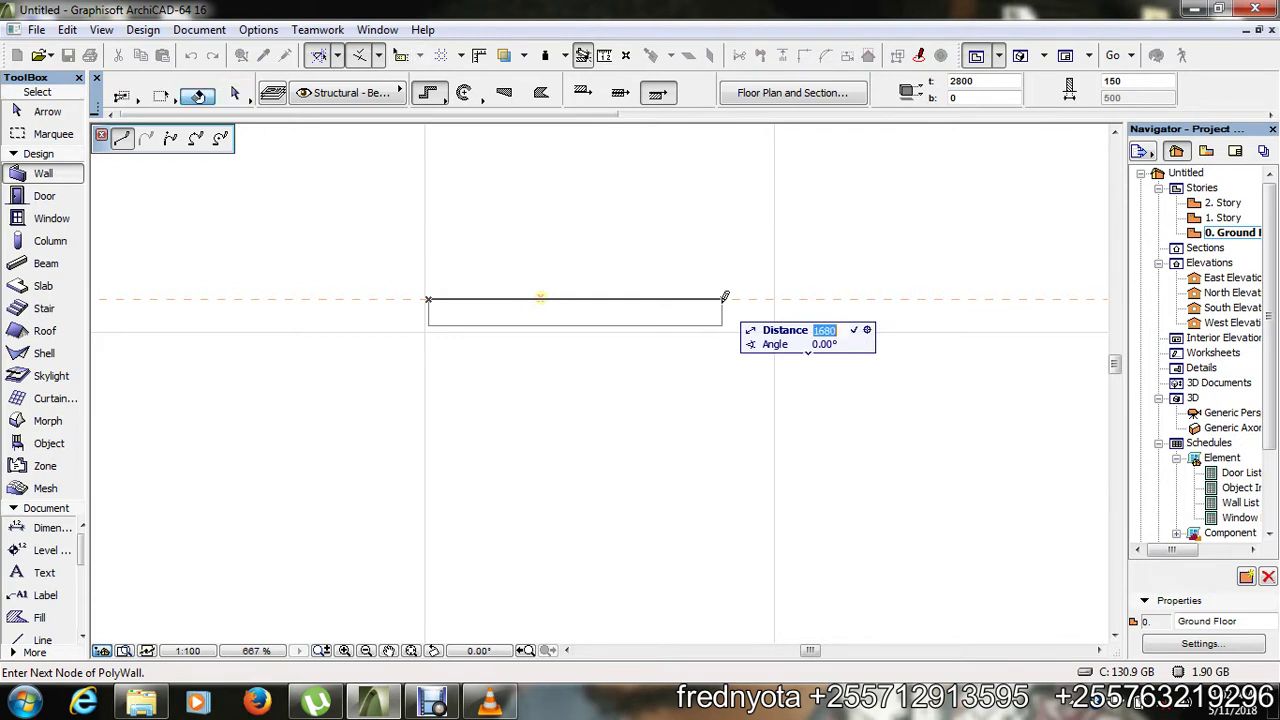
type("3000")
key("Return")
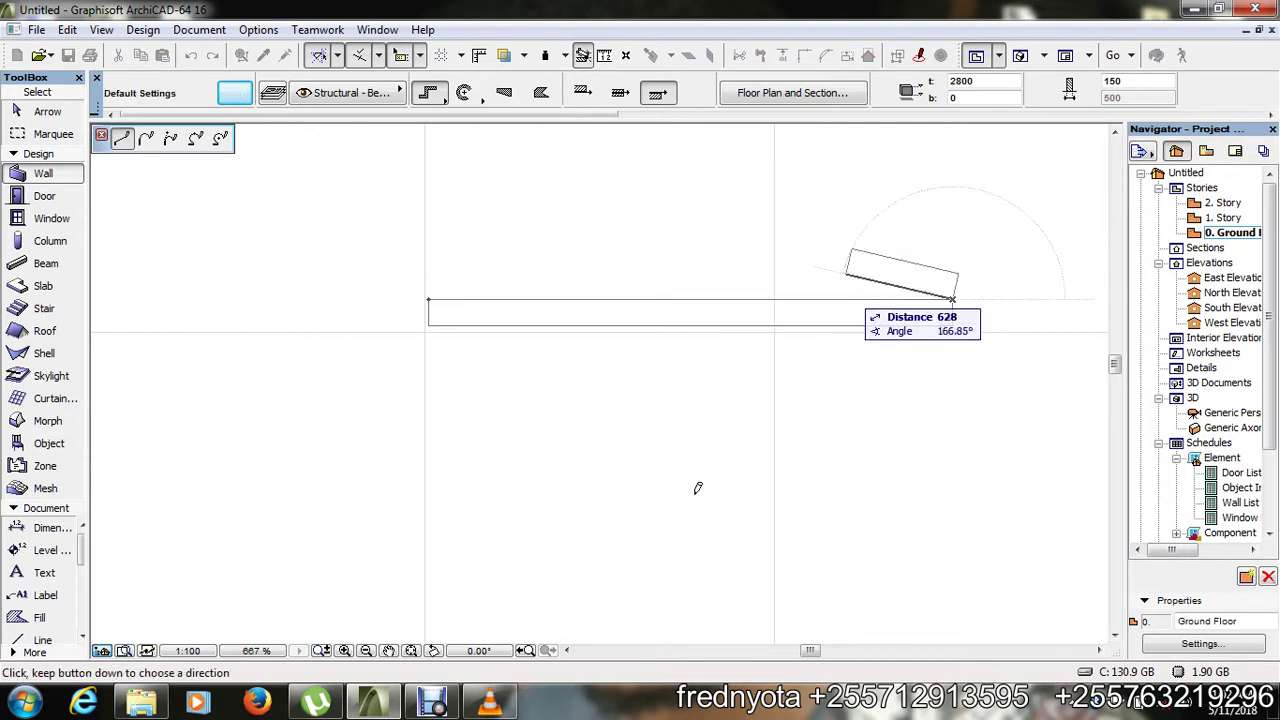
- Continue the wall chain with a vertical segment 3000 mm long going up from the right end
scroll(694, 490, "down", 3)
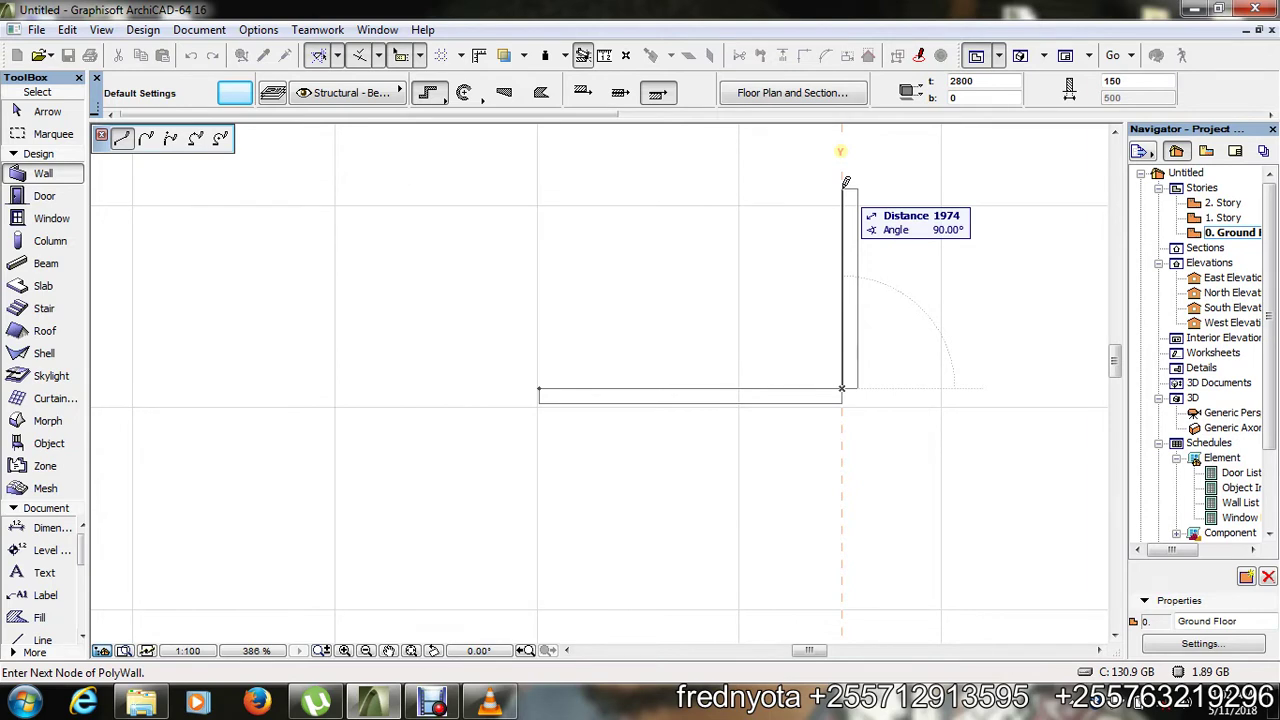
key("Tab")
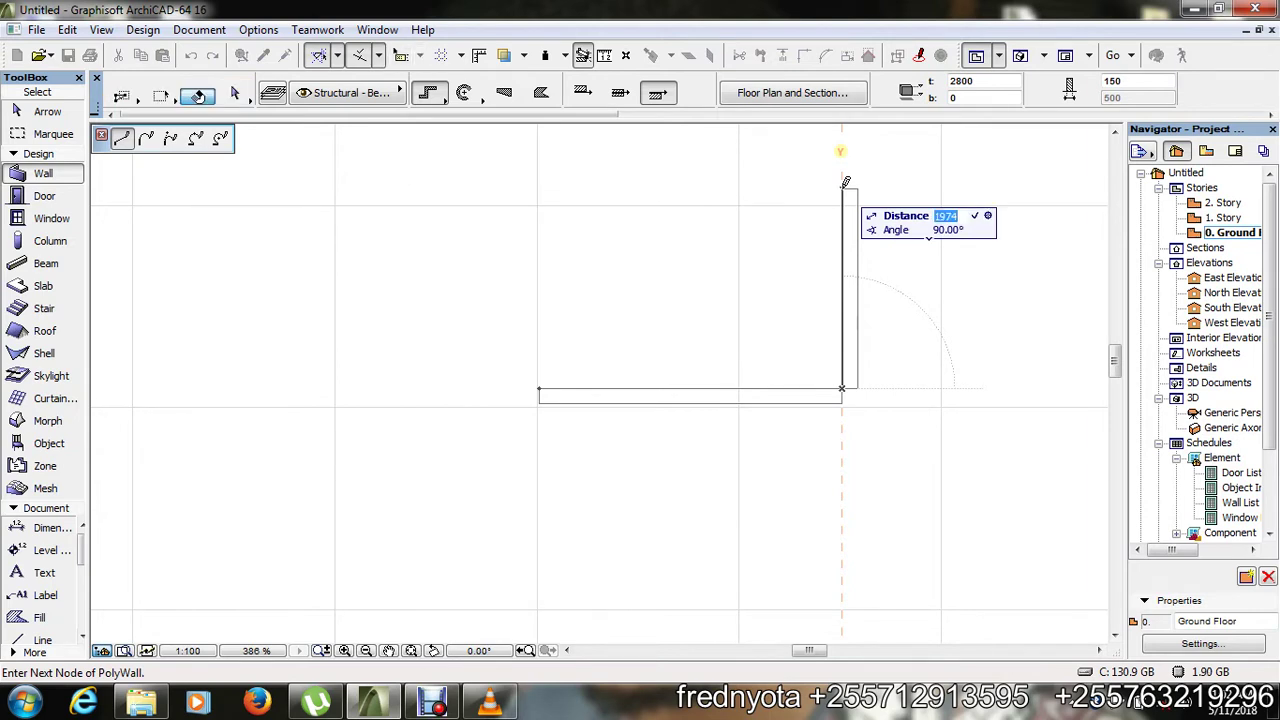
type("3000")
key("Return")
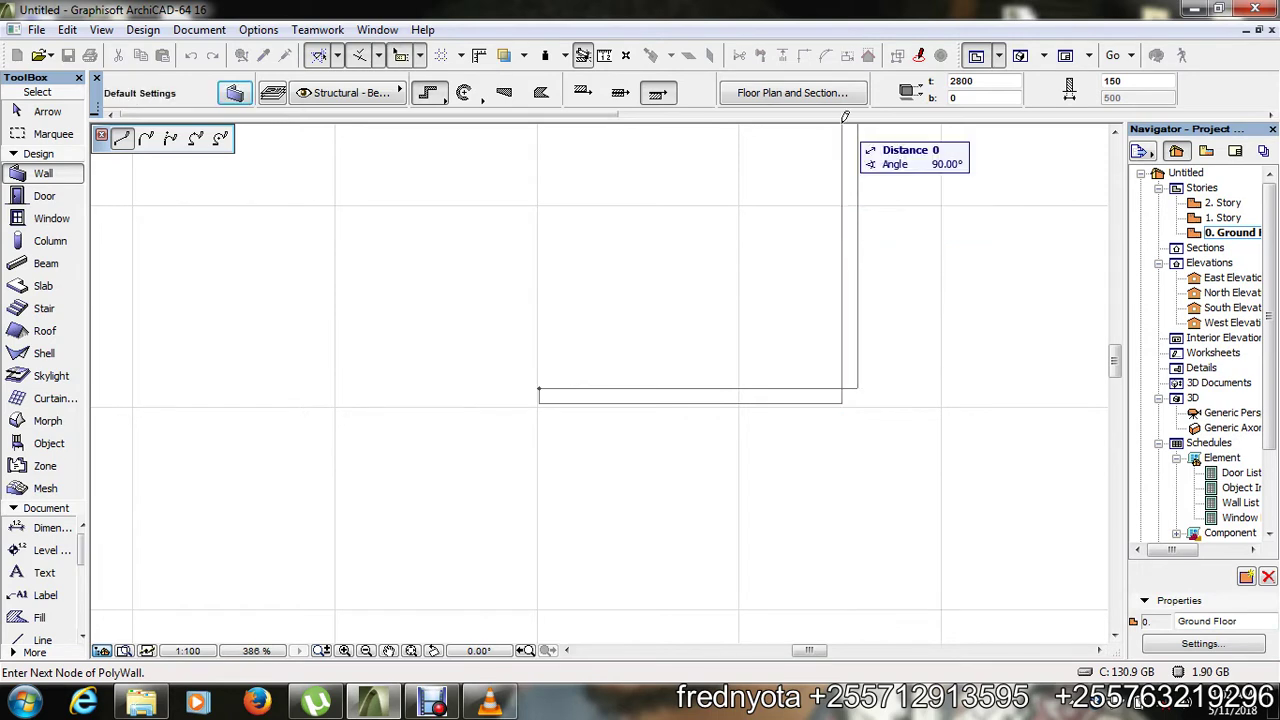
- Close the square room with an upper wall aligned to the starting corner and a left wall down to that corner
scroll(754, 491, "down", 3)
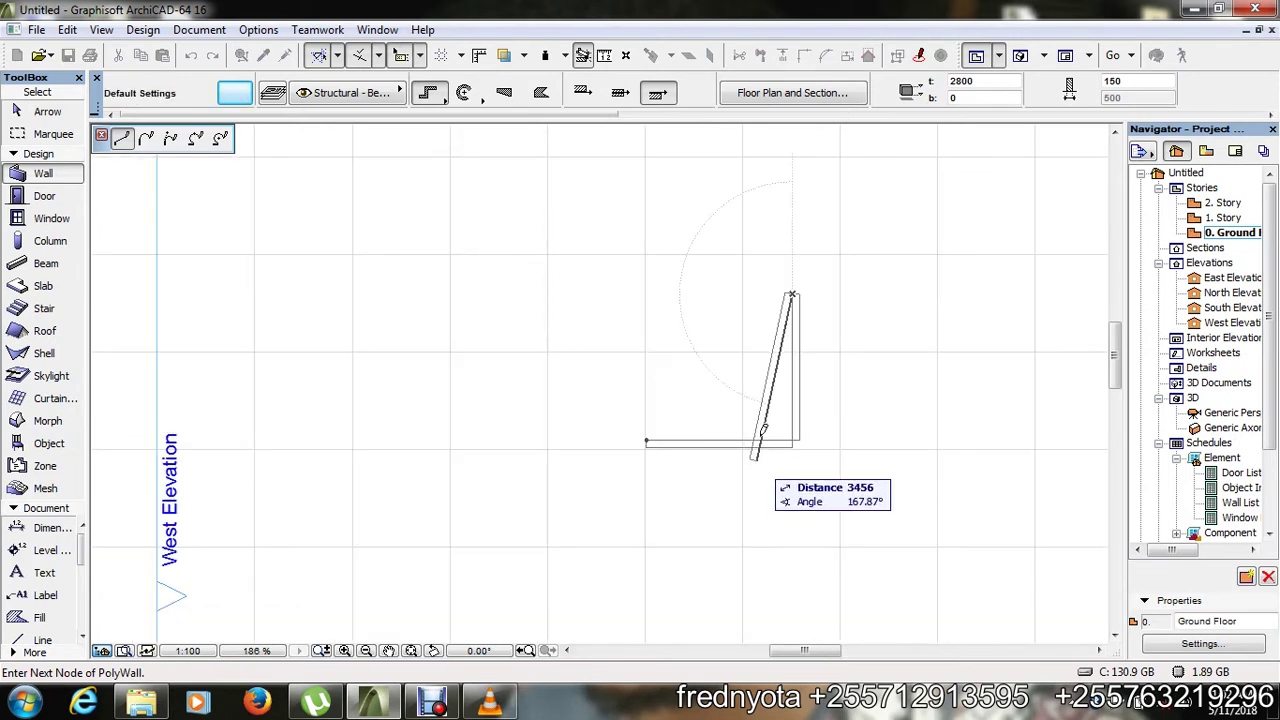
left_click(644, 290)
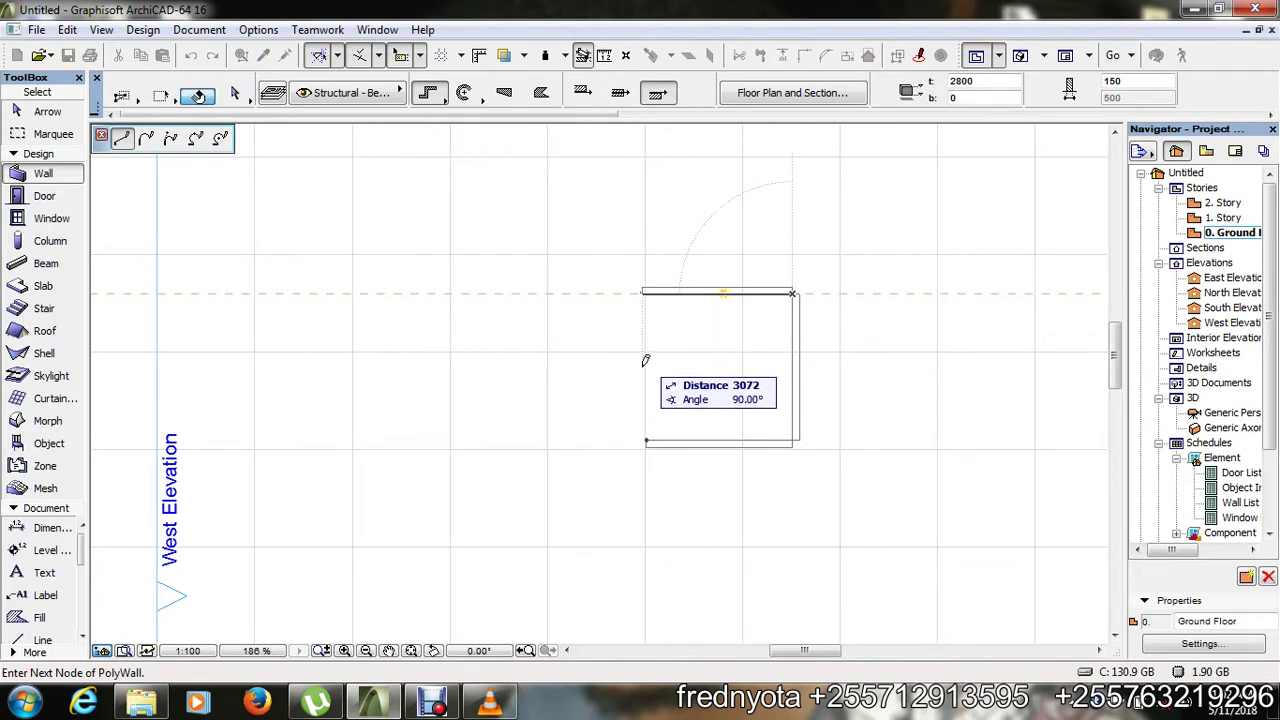
left_click(650, 436)
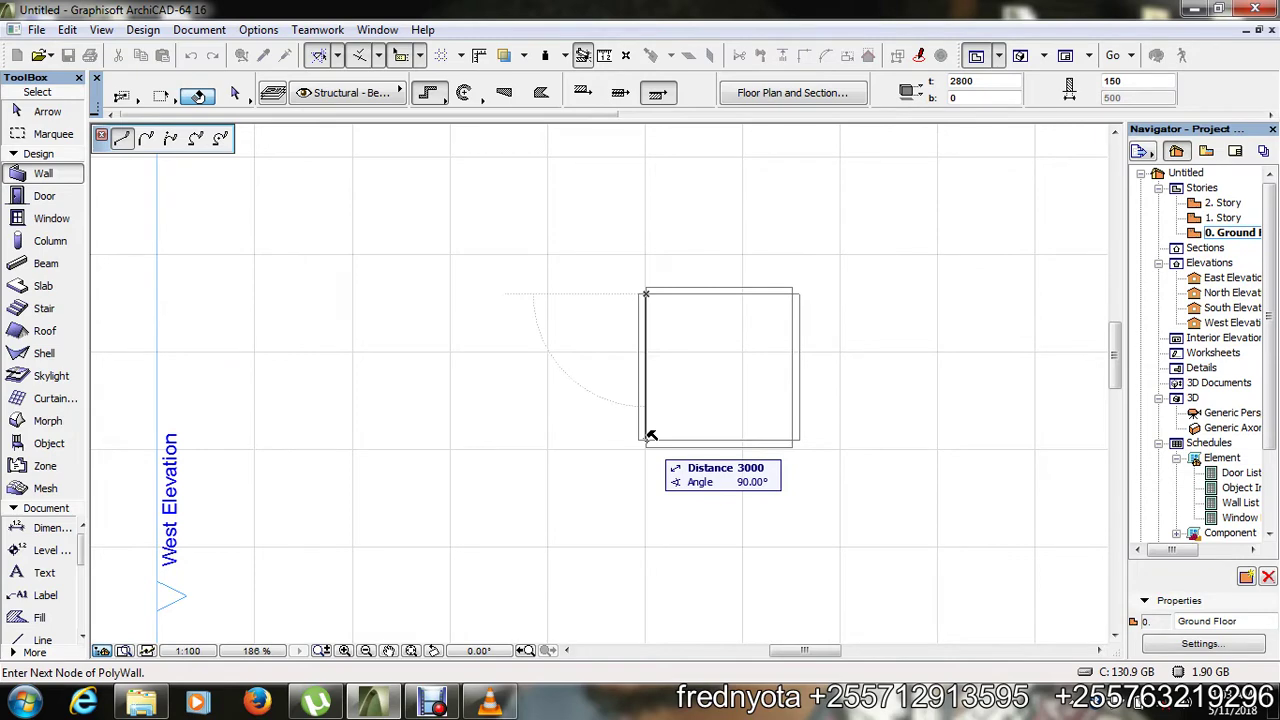
left_click(650, 436)
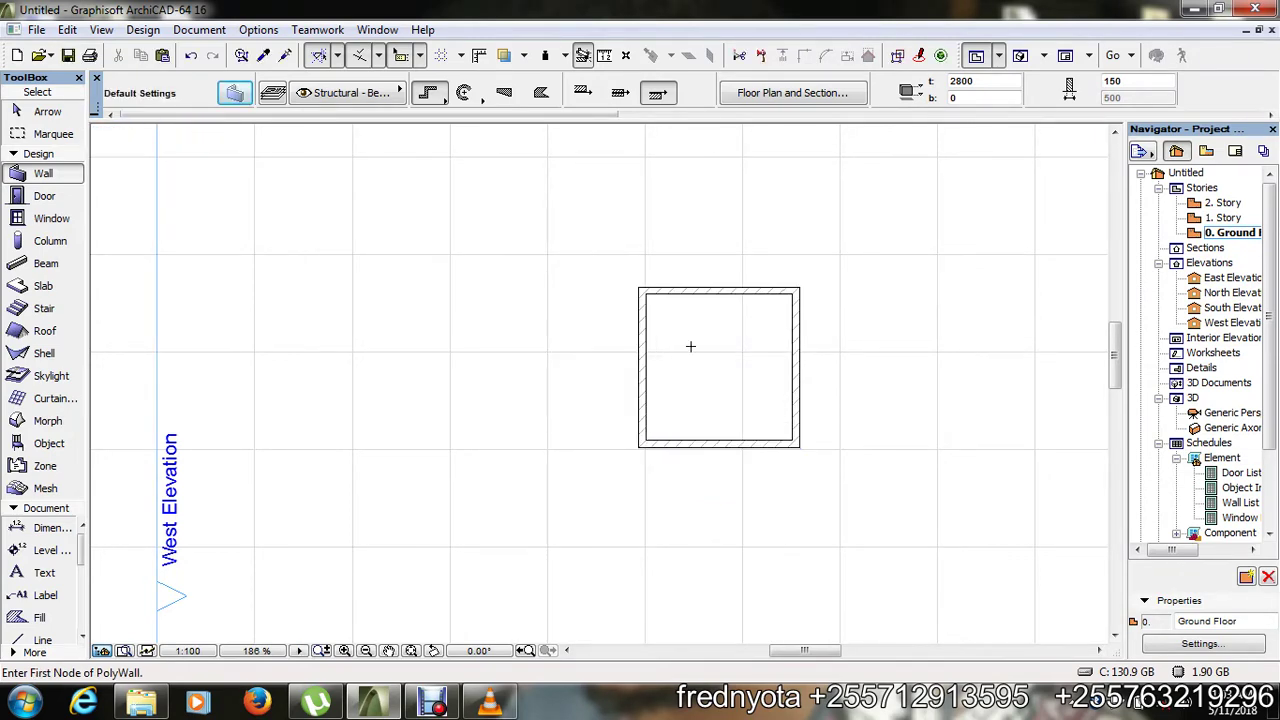
- Dimension the room horizontally from the left wall to the right wall, placing the dimension line inside the room
scroll(740, 329, "down", 3)
scroll(660, 323, "up", 4)
scroll(700, 320, "down", 1)
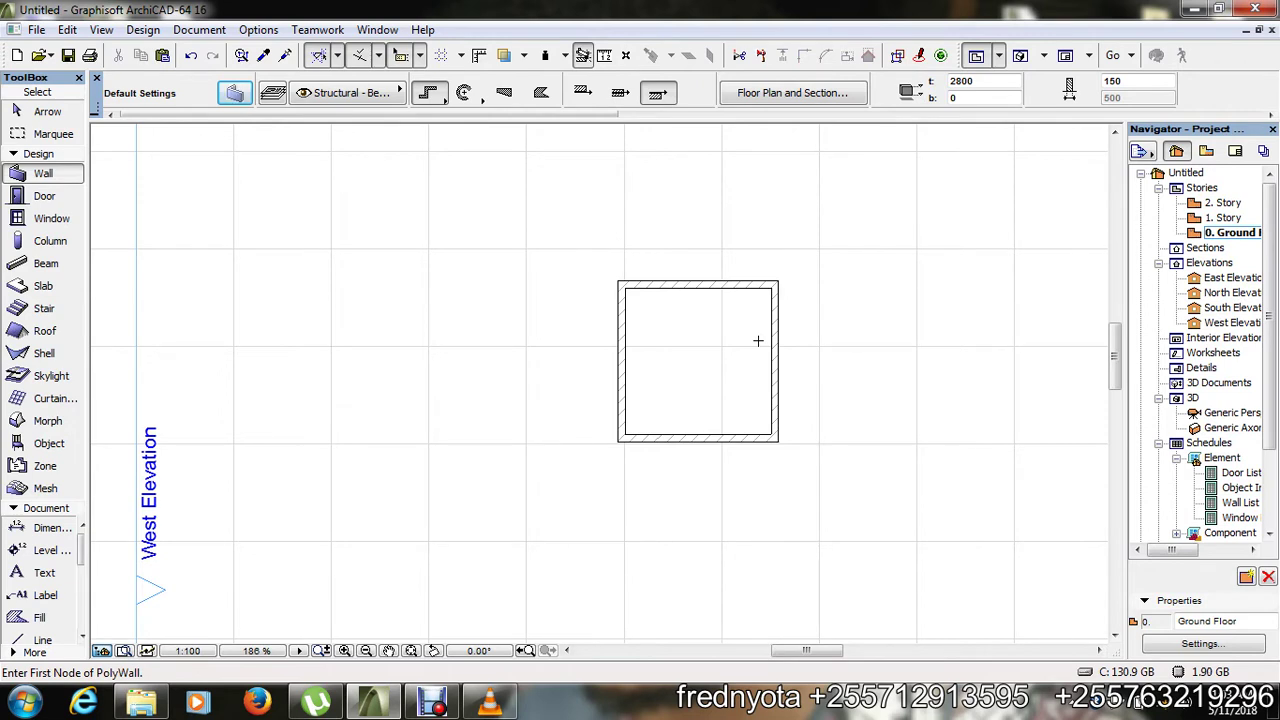
left_click(48, 530)
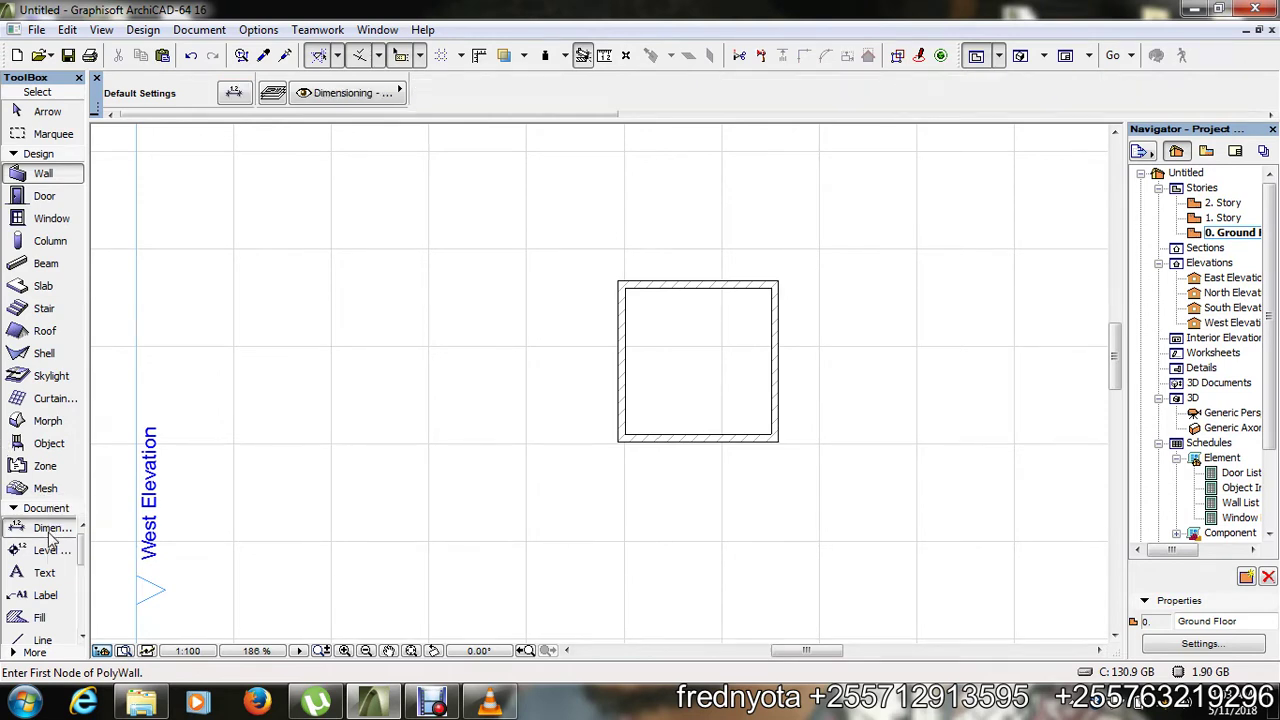
left_click(622, 362)
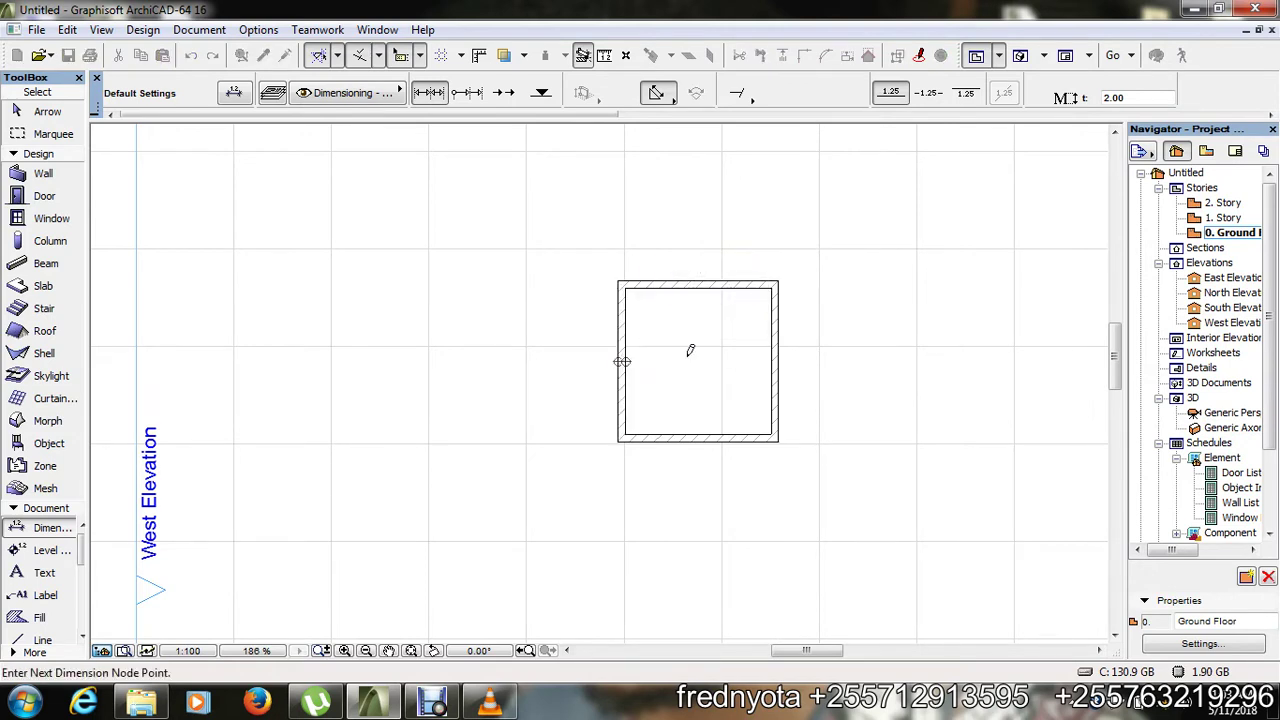
left_click(775, 362)
double_click(698, 347)
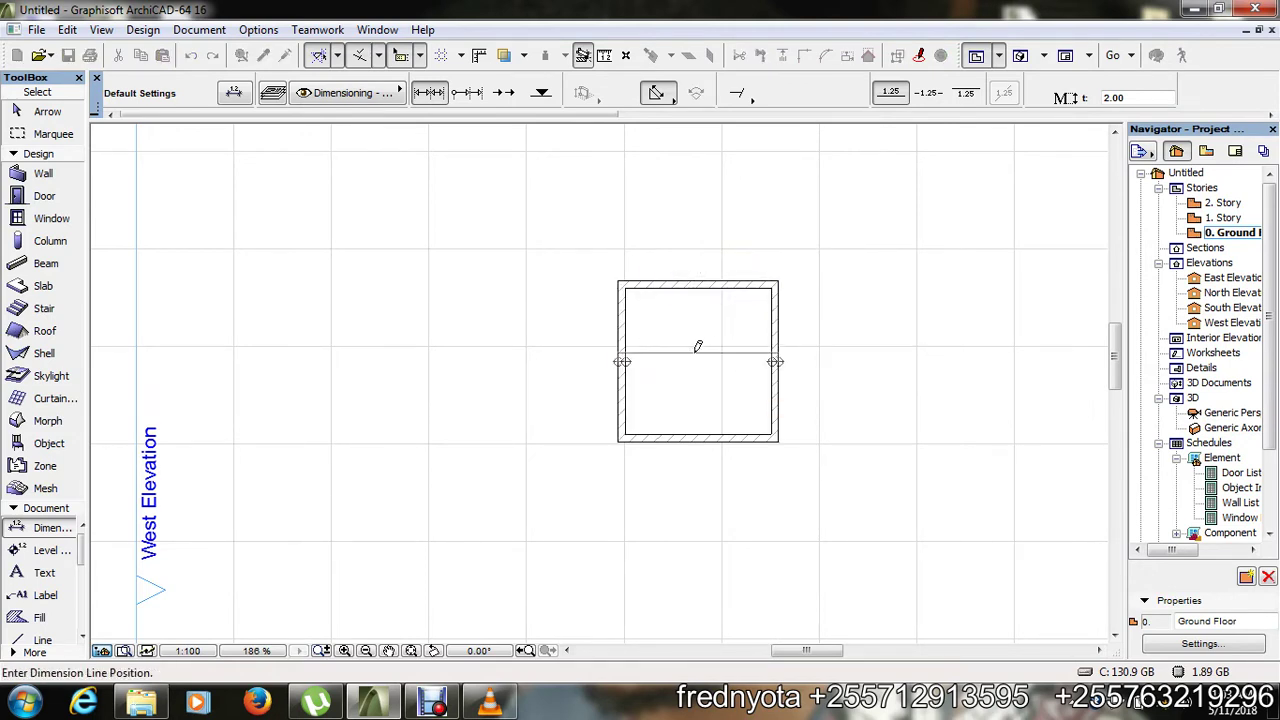
left_click(690, 375)
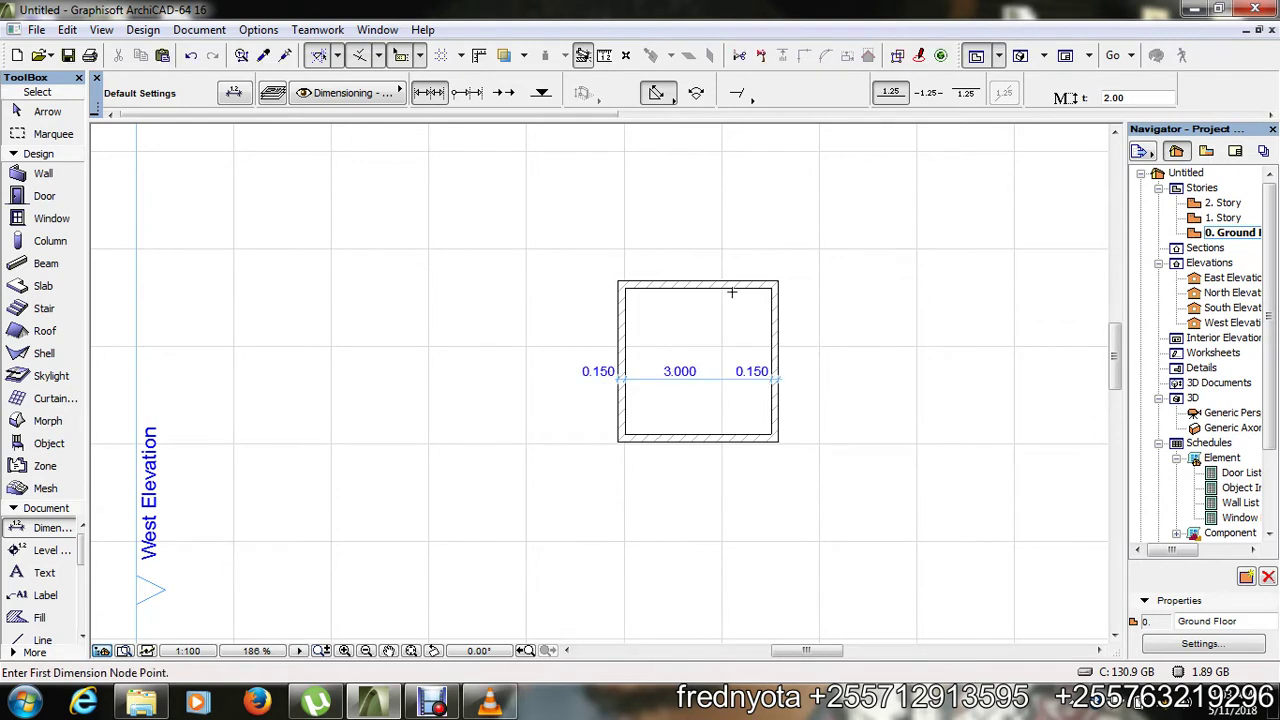
- Dimension the room vertically from the upper wall to the lower wall, placing the dimension line inside the room
left_click(698, 285)
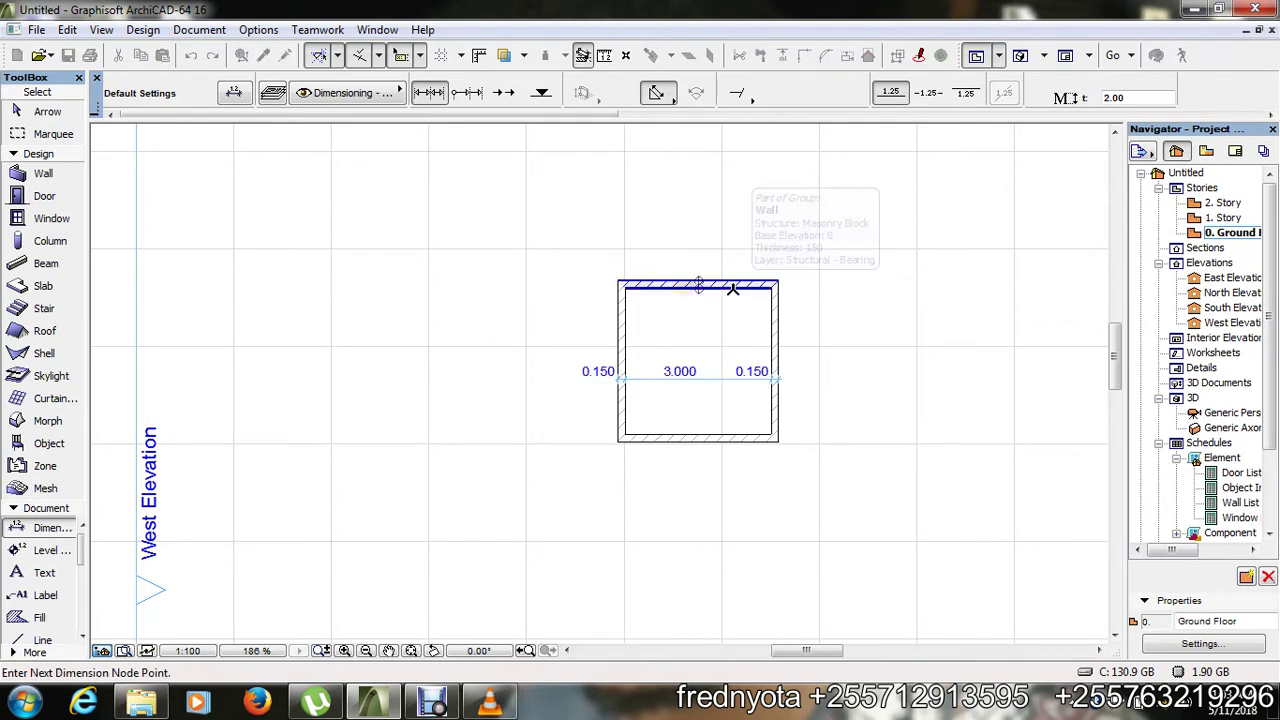
left_click(699, 439)
double_click(722, 328)
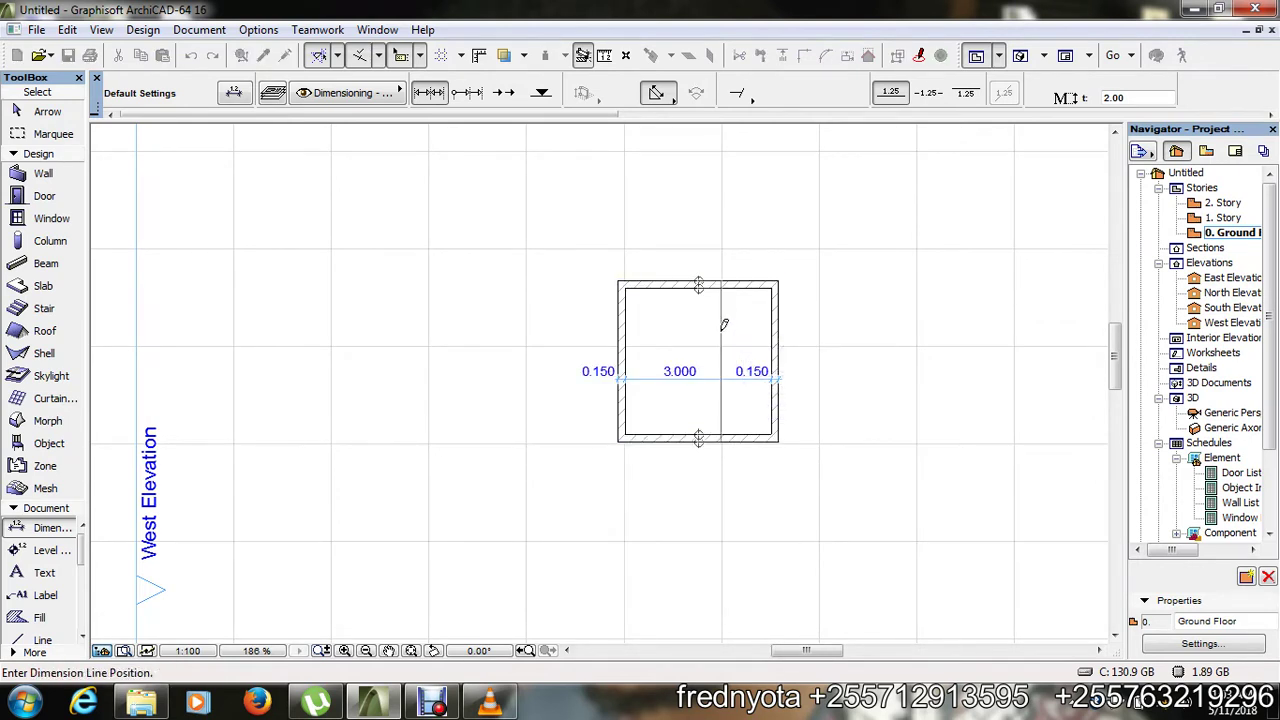
left_click(721, 327)
scroll(719, 348, "up", 5)
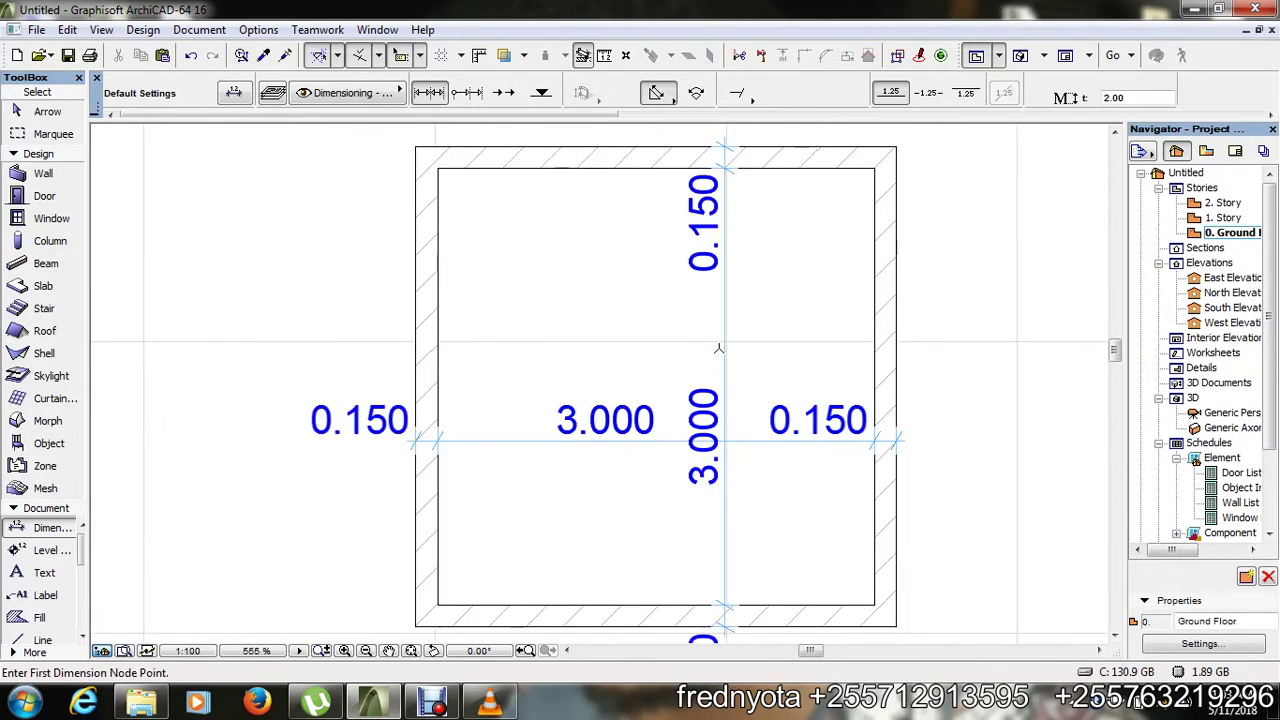
scroll(514, 277, "down", 5)
scroll(587, 310, "up", 3)
scroll(587, 310, "down", 3)
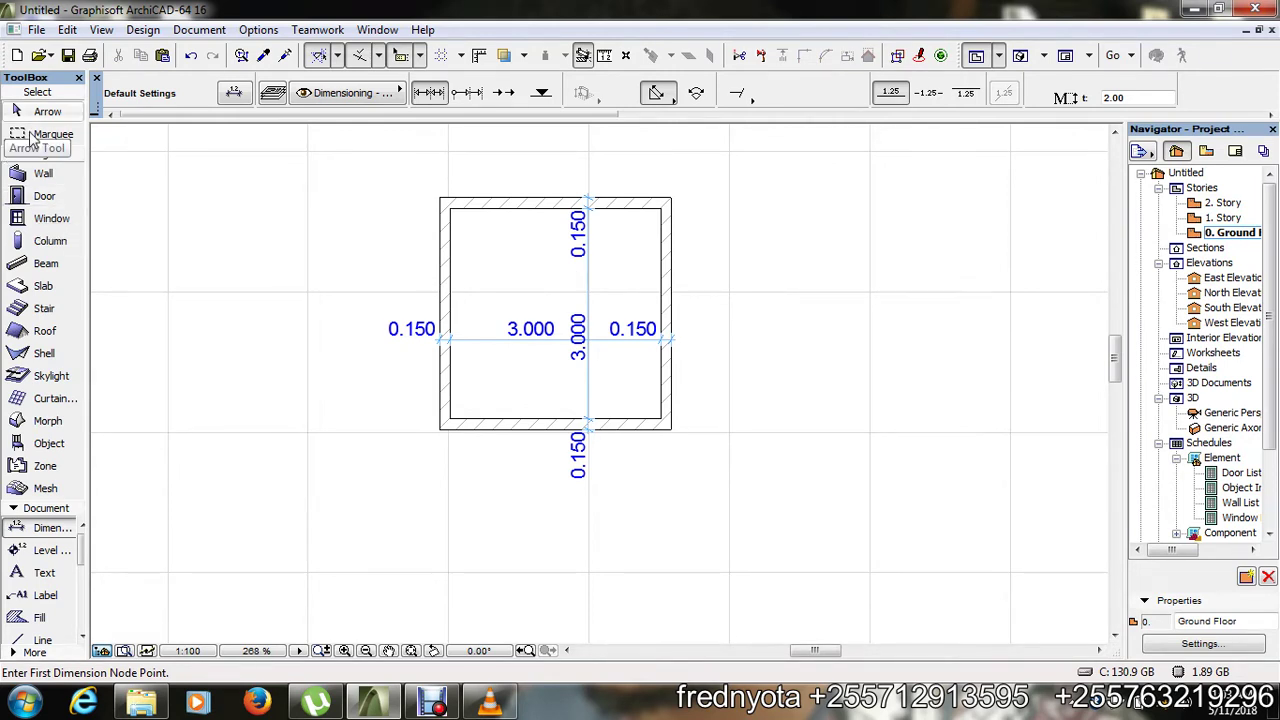
- Set new walls to the reference line placement that puts the 150 mm thickness inside a counter-clockwise outline
left_click(42, 174)
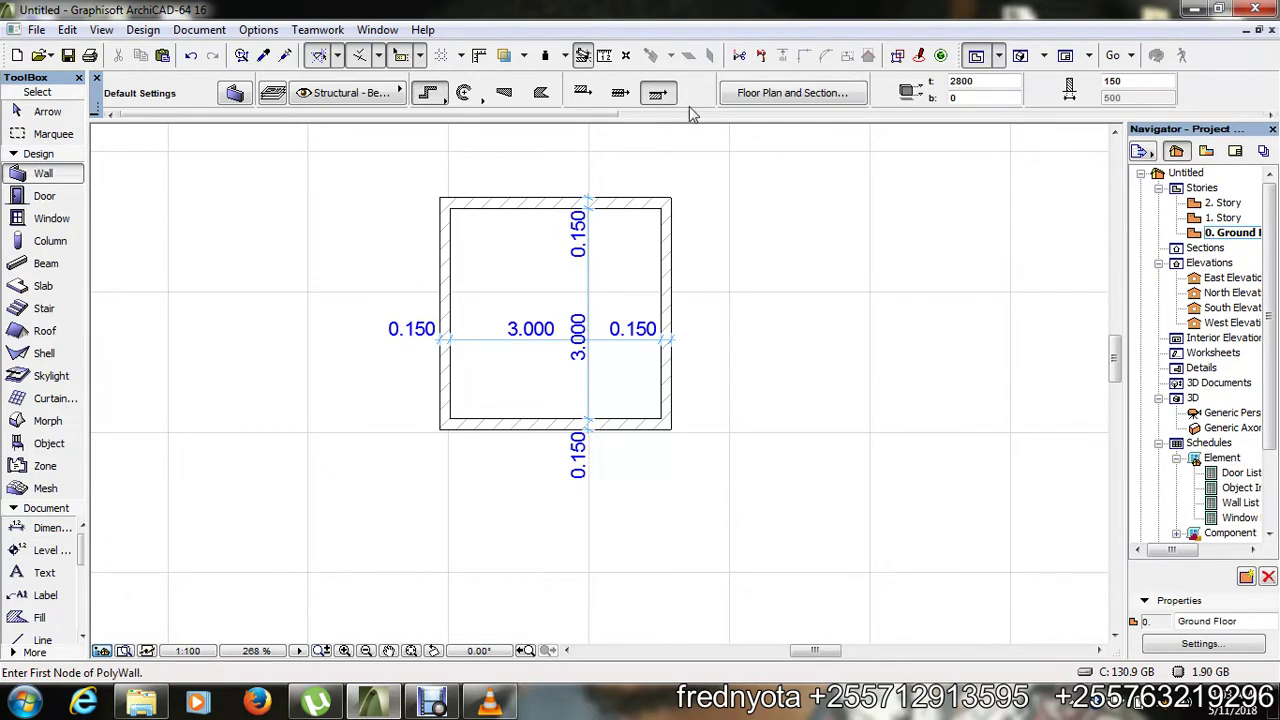
left_click(584, 98)
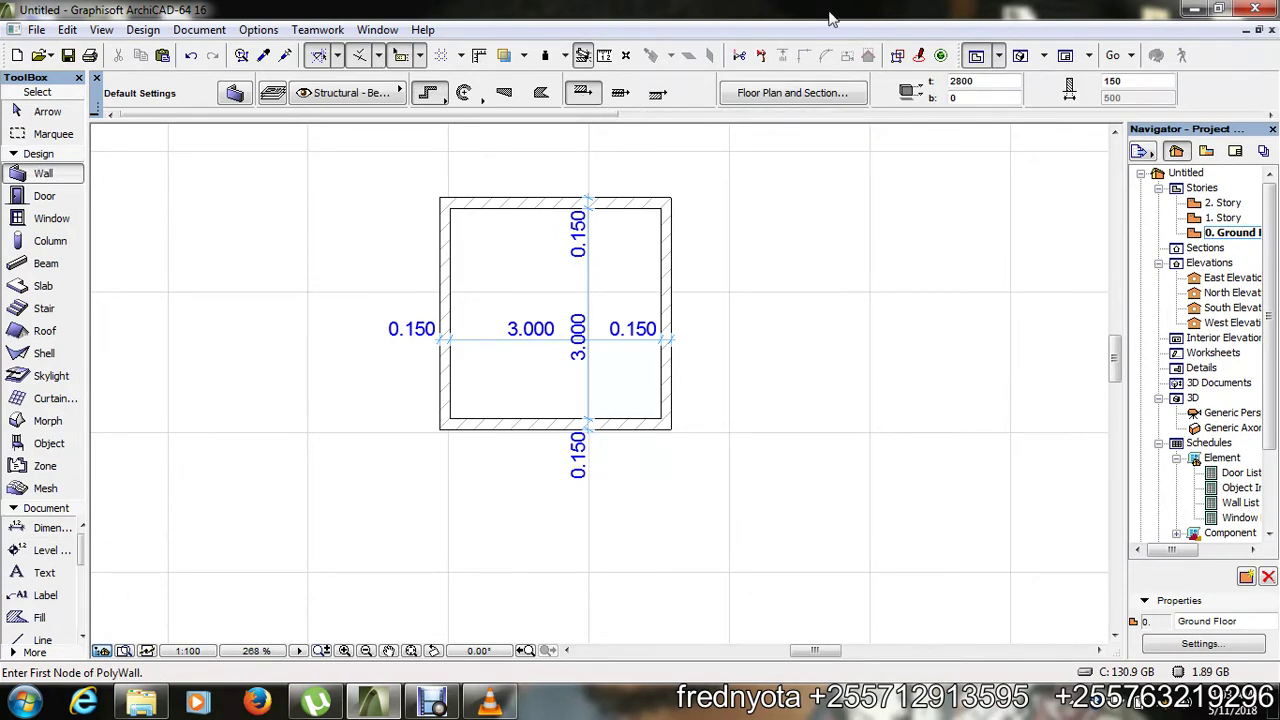
left_click(711, 420)
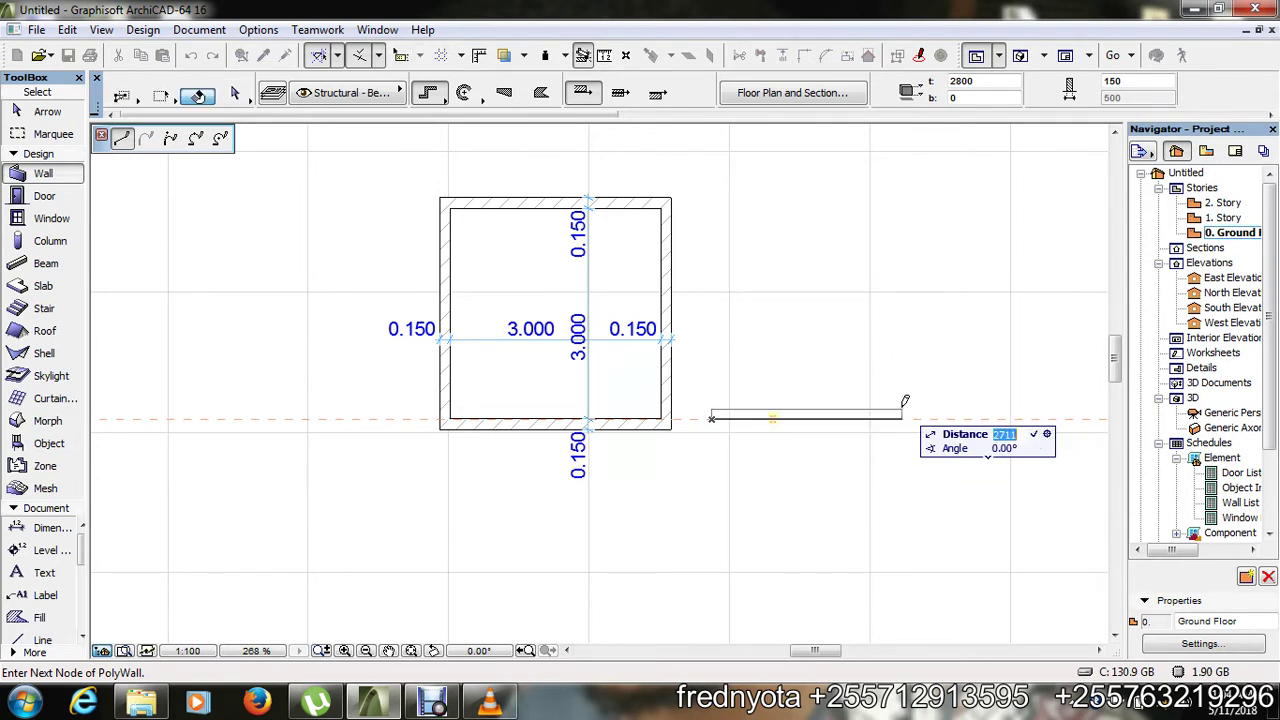
key("Tab")
key("Escape")
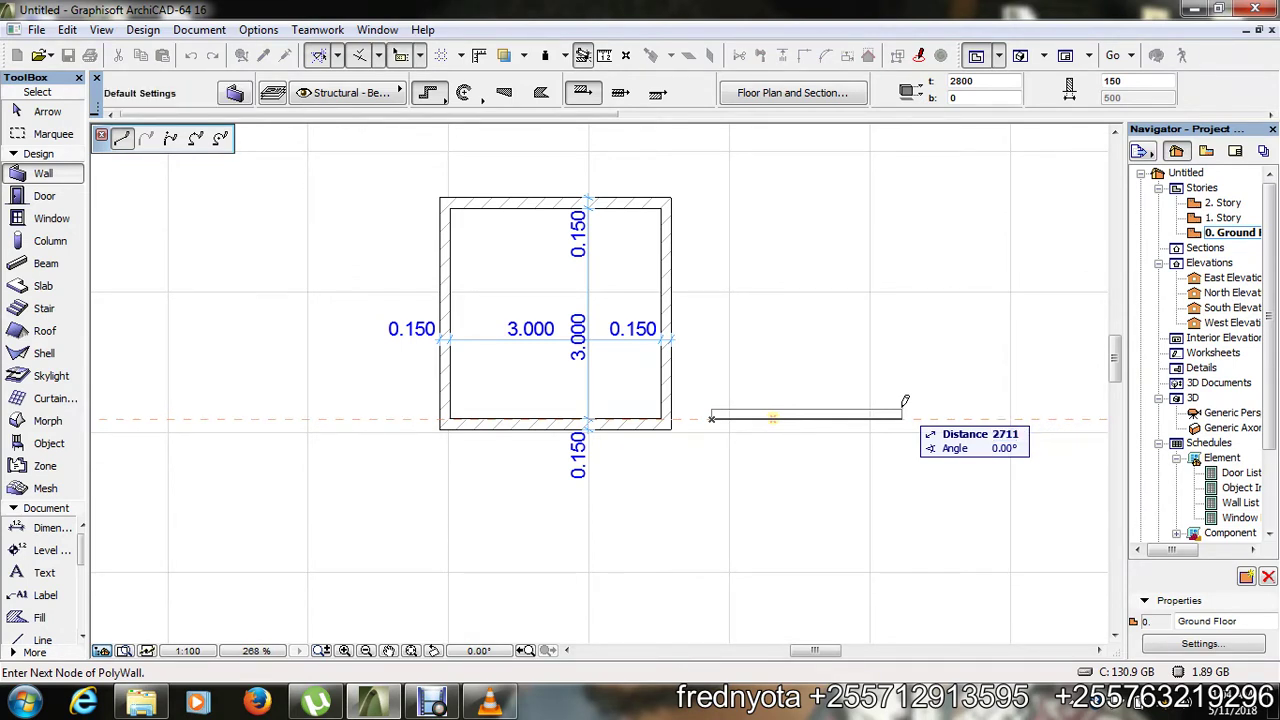
key("Tab")
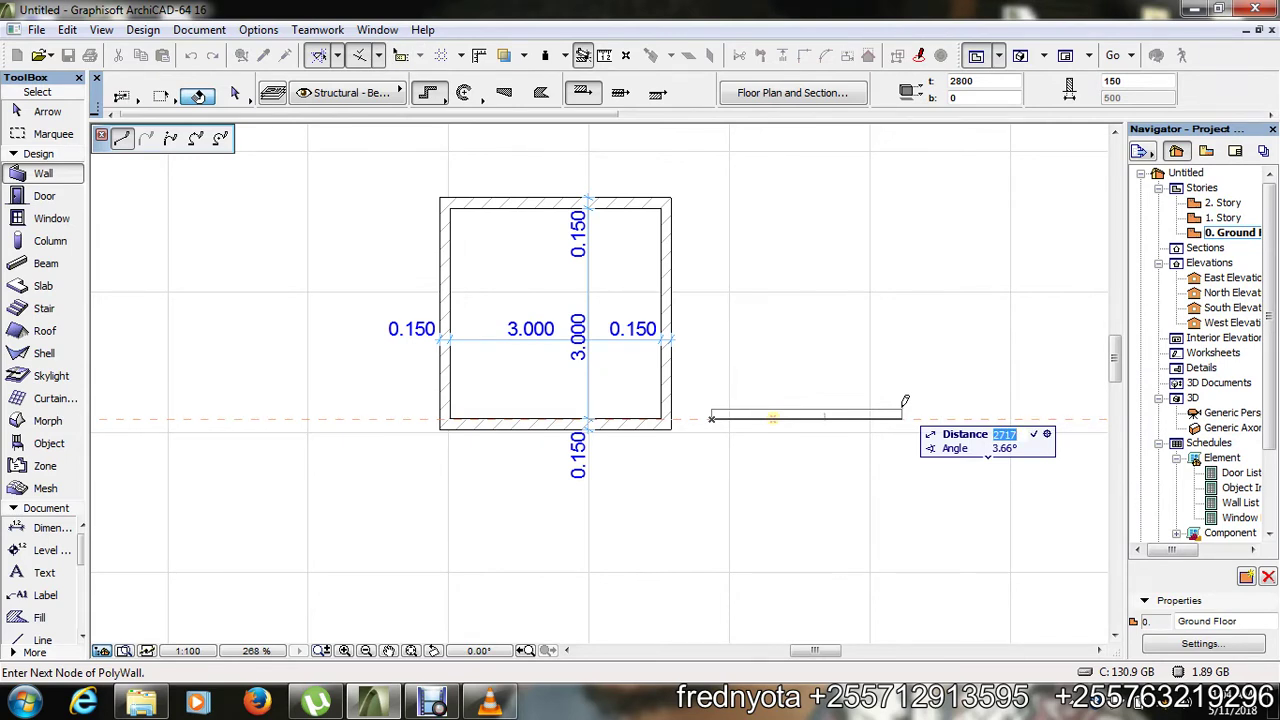
type("3000")
key("Return")
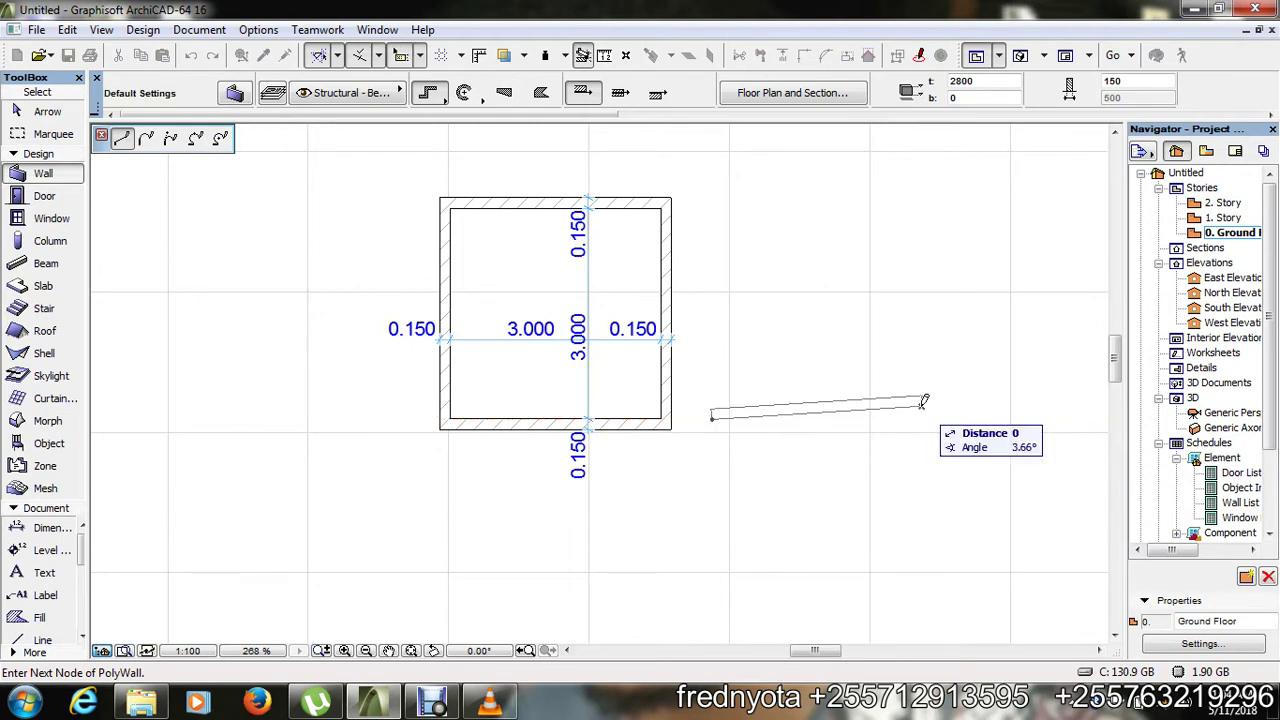
key("Escape")
- Begin a second chained wall beside the dimensioned room with a horizontal segment 3000 mm long running to the right
left_click(725, 419)
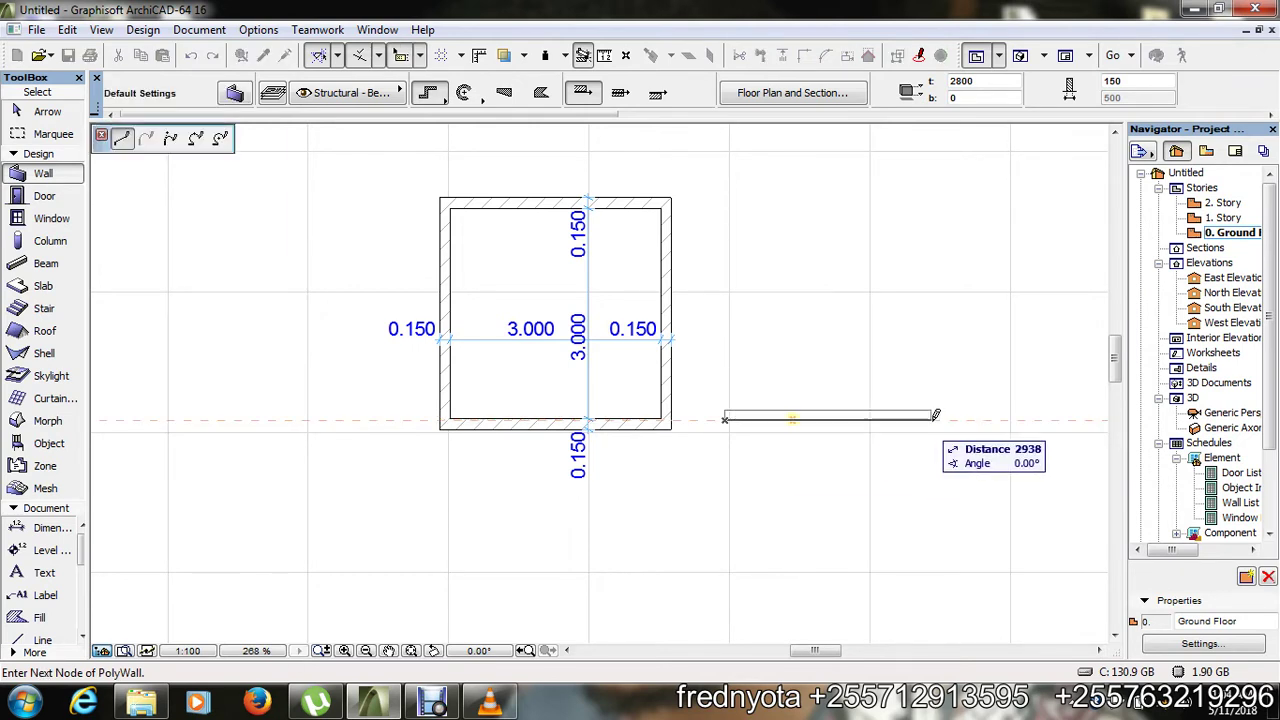
key("Tab")
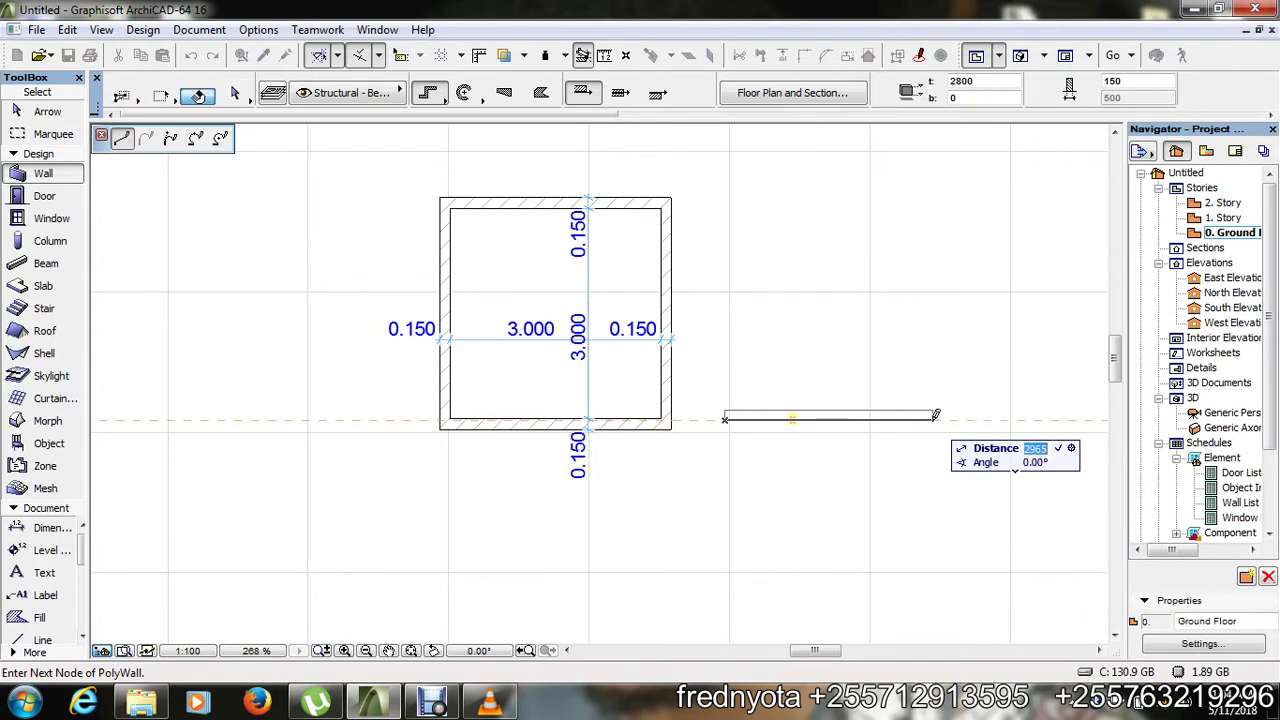
type("3000")
key("Return")
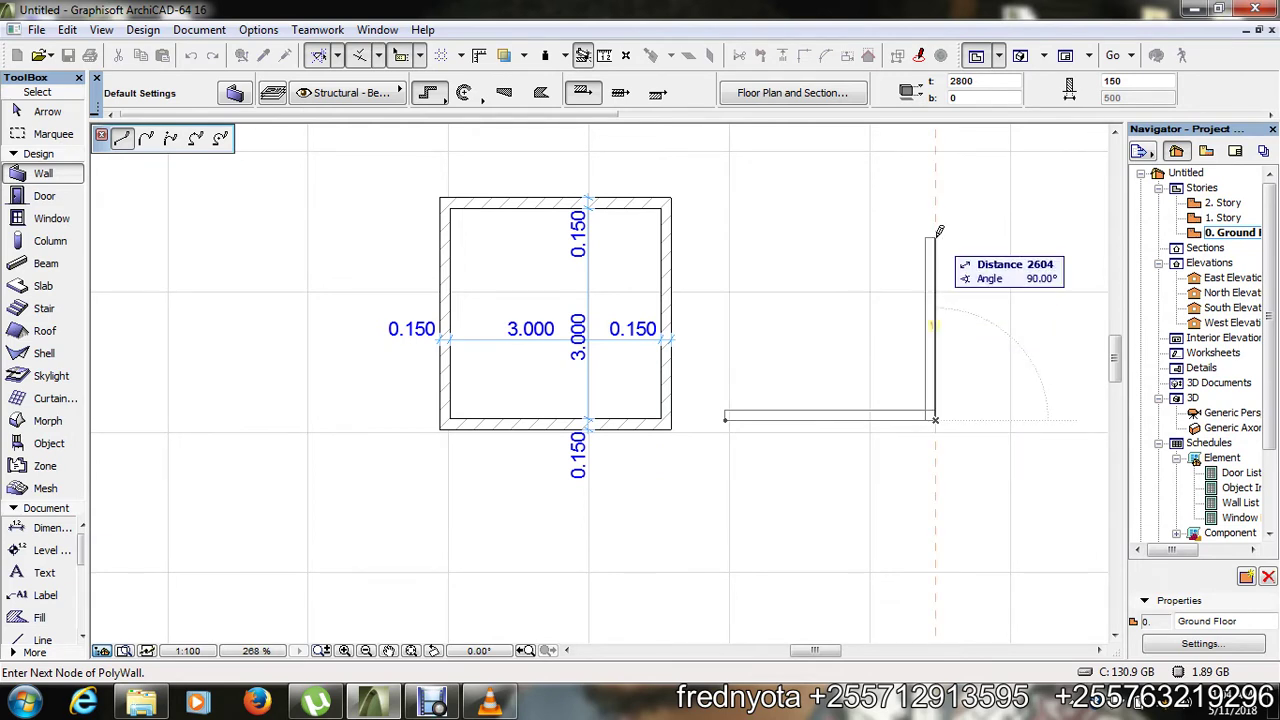
- Continue the chain with a segment 3000 mm upward and close the second square back to its starting corner
key("Tab")
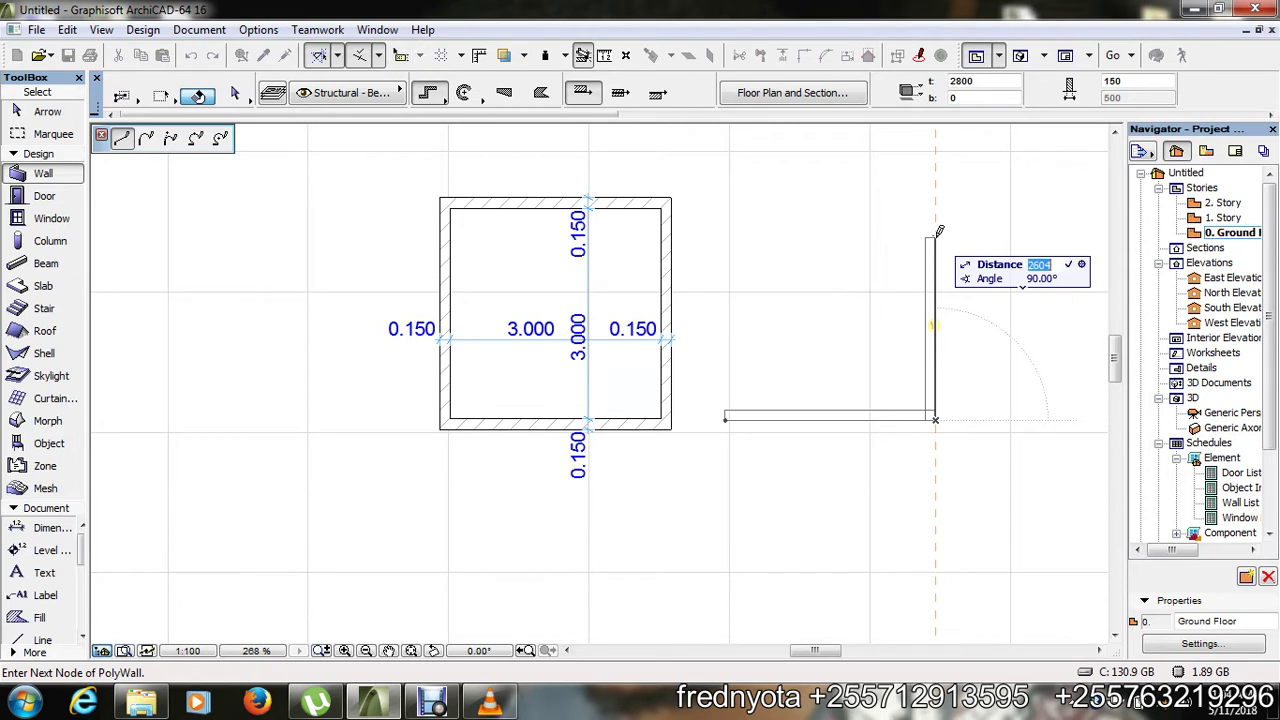
type("3000")
key("Return")
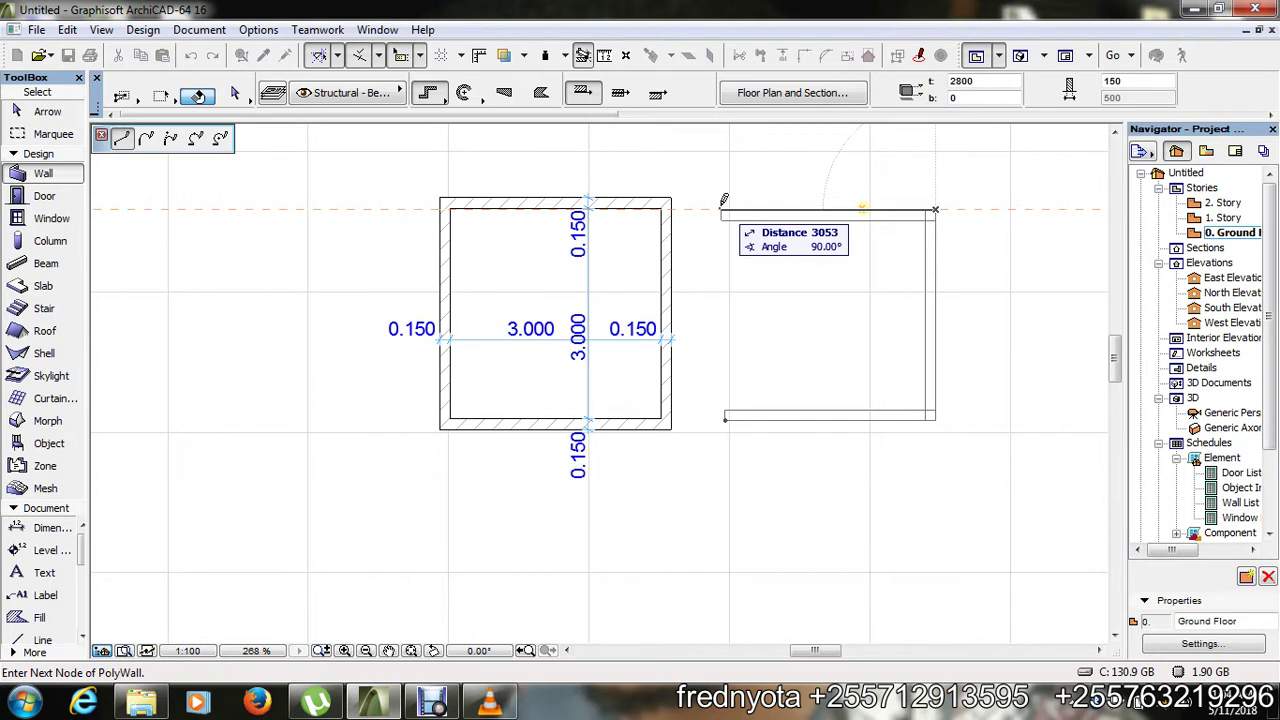
left_click(724, 210)
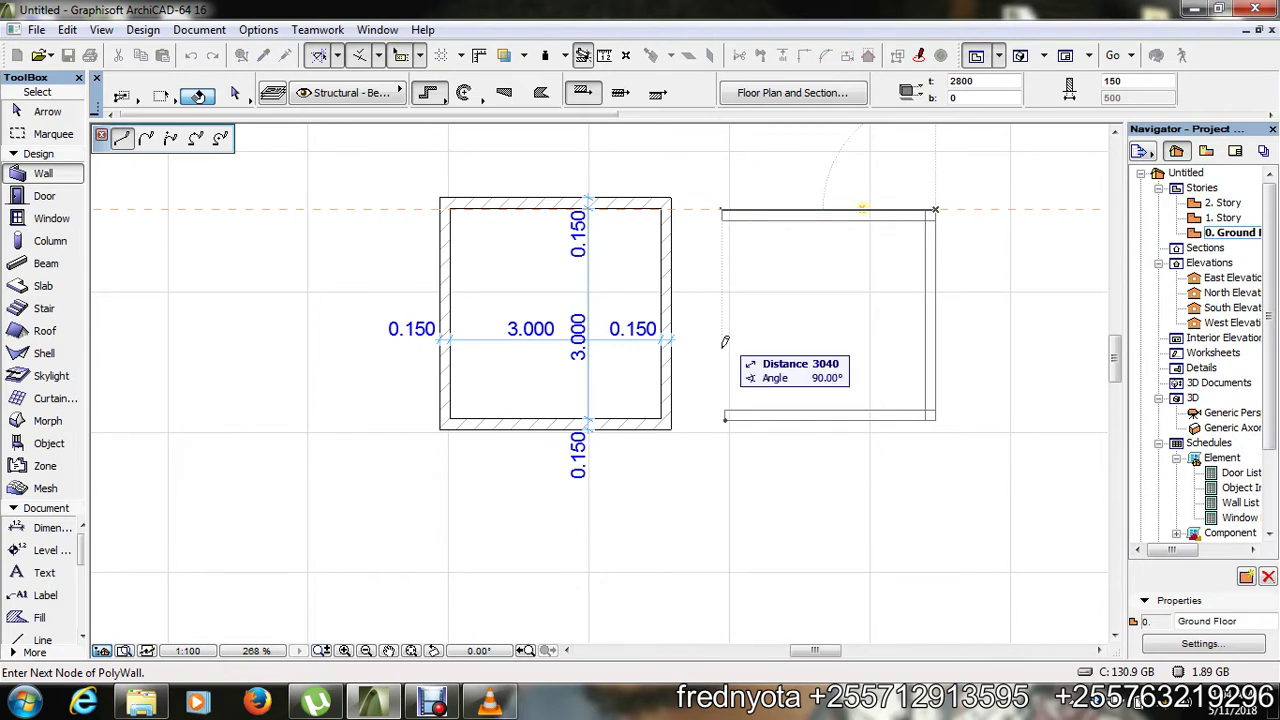
left_click(727, 417)
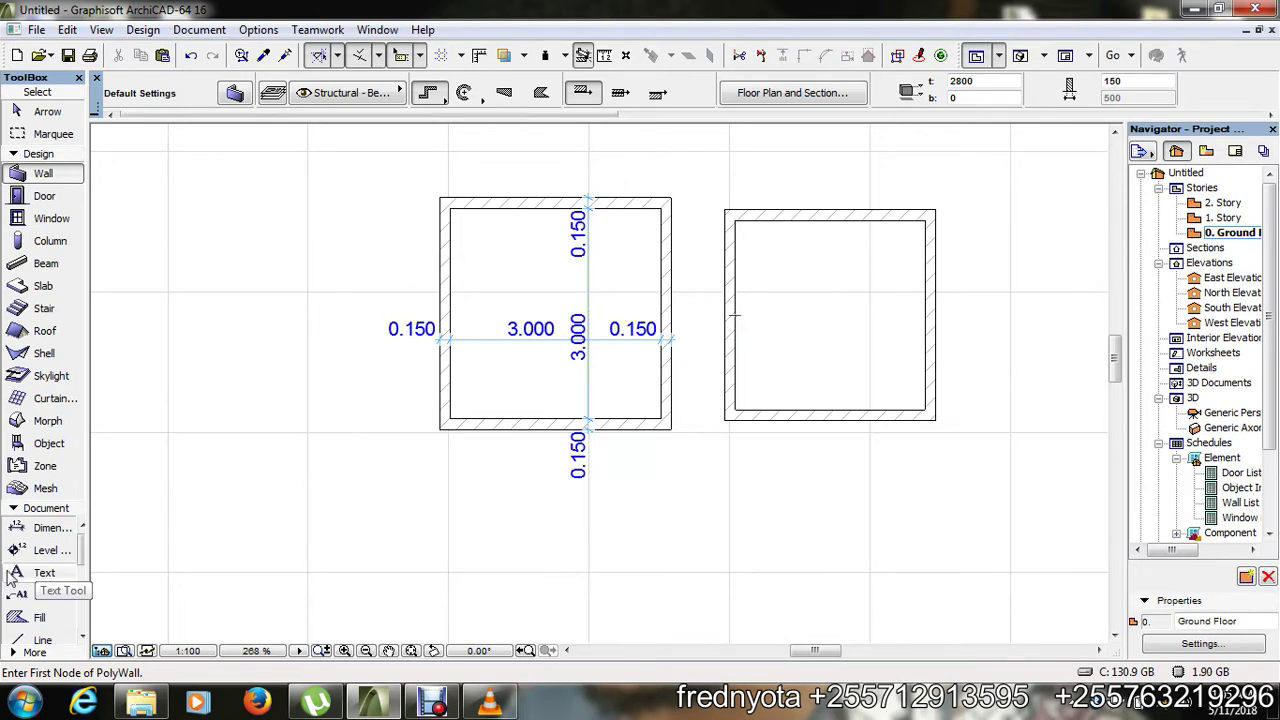
left_click(45, 527)
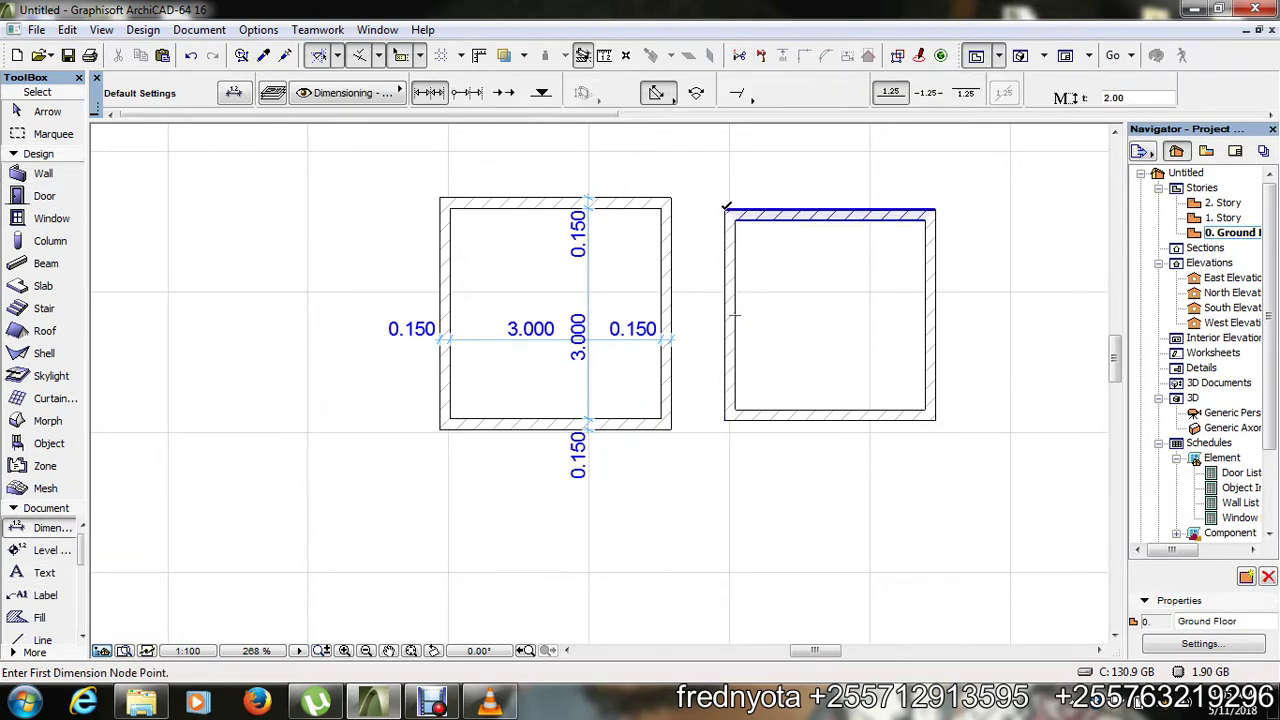
left_click(725, 210)
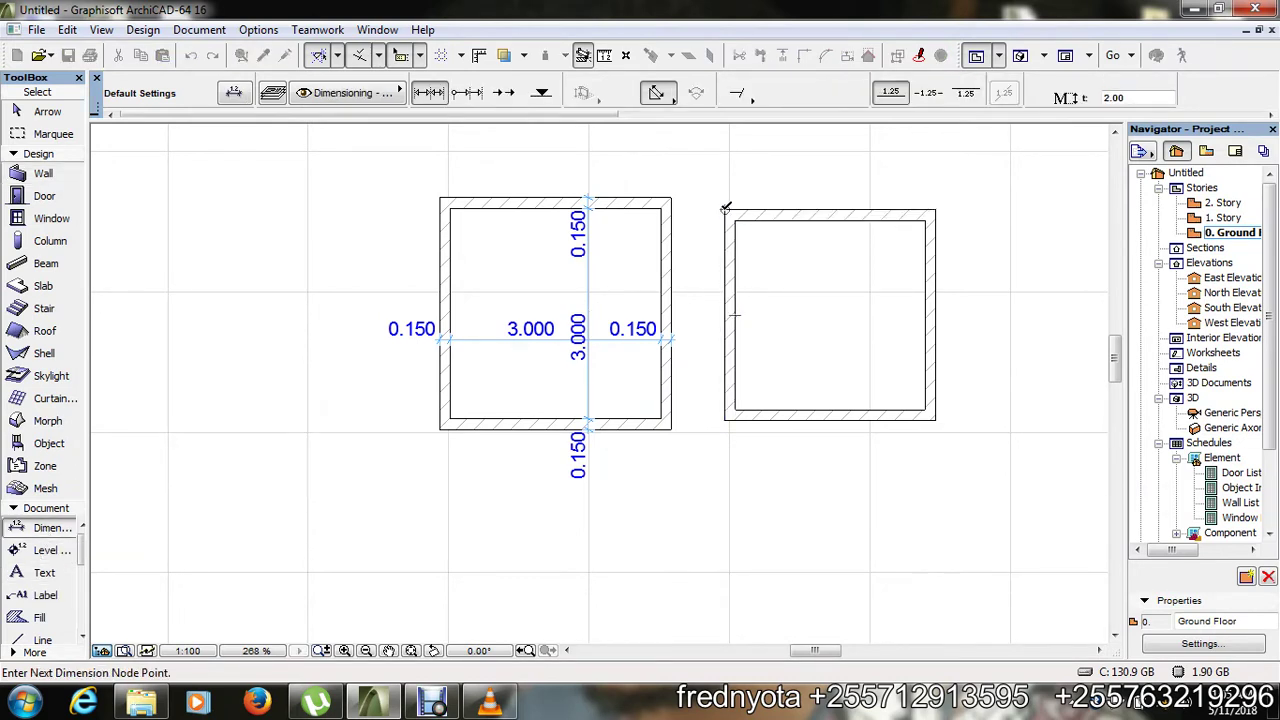
left_click(936, 210)
double_click(845, 291)
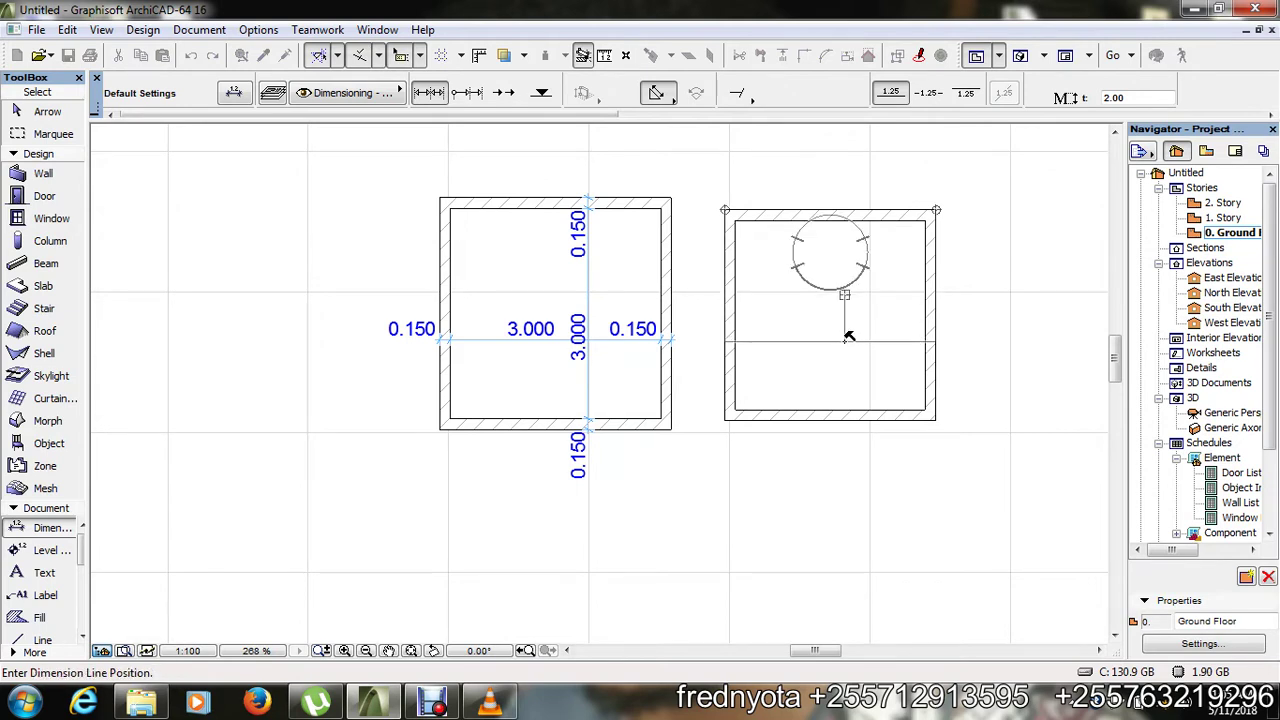
key("Escape")
key("Escape")
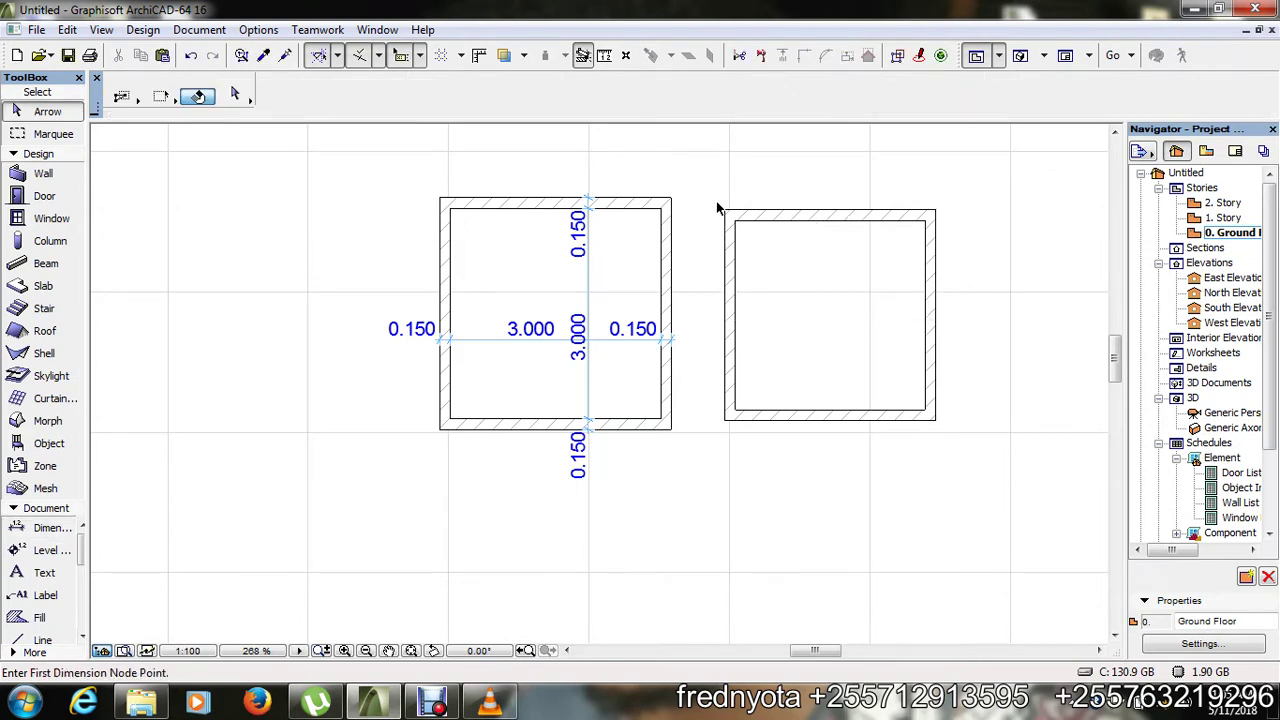
- Dimension the second room's outer width between its upper outer corners, placing the dimension line above the room
left_click(42, 527)
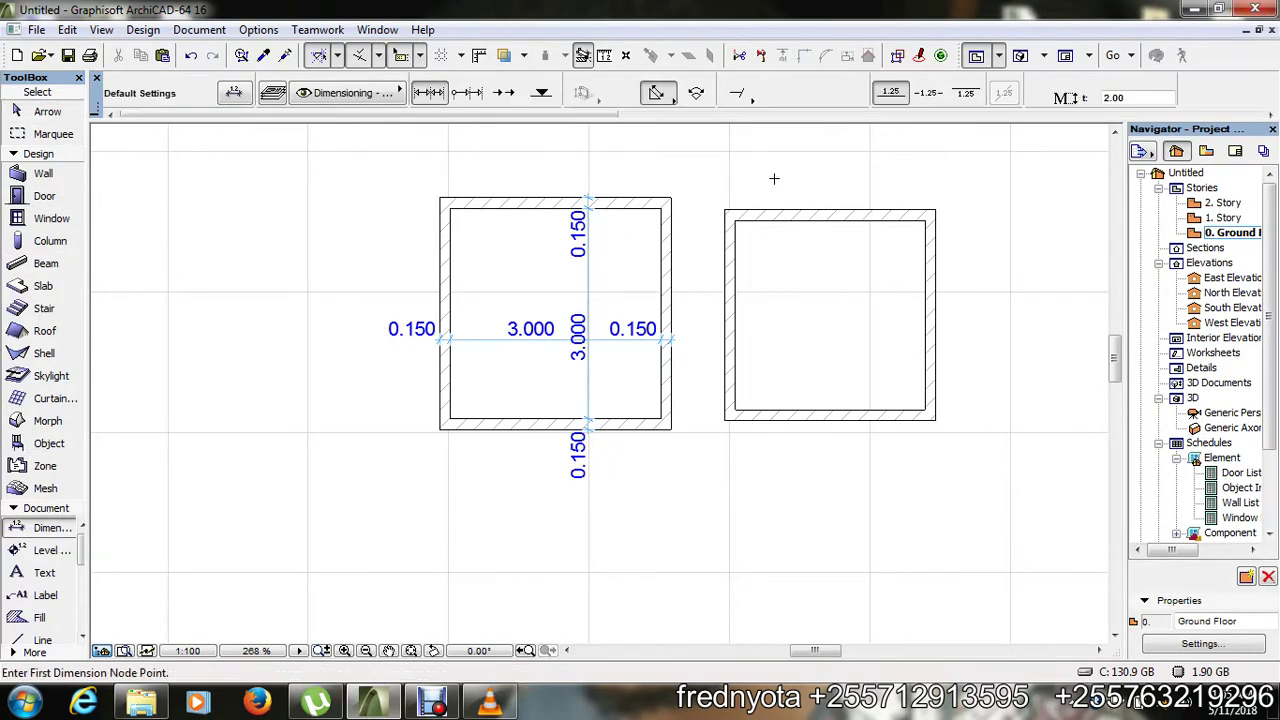
left_click(724, 210)
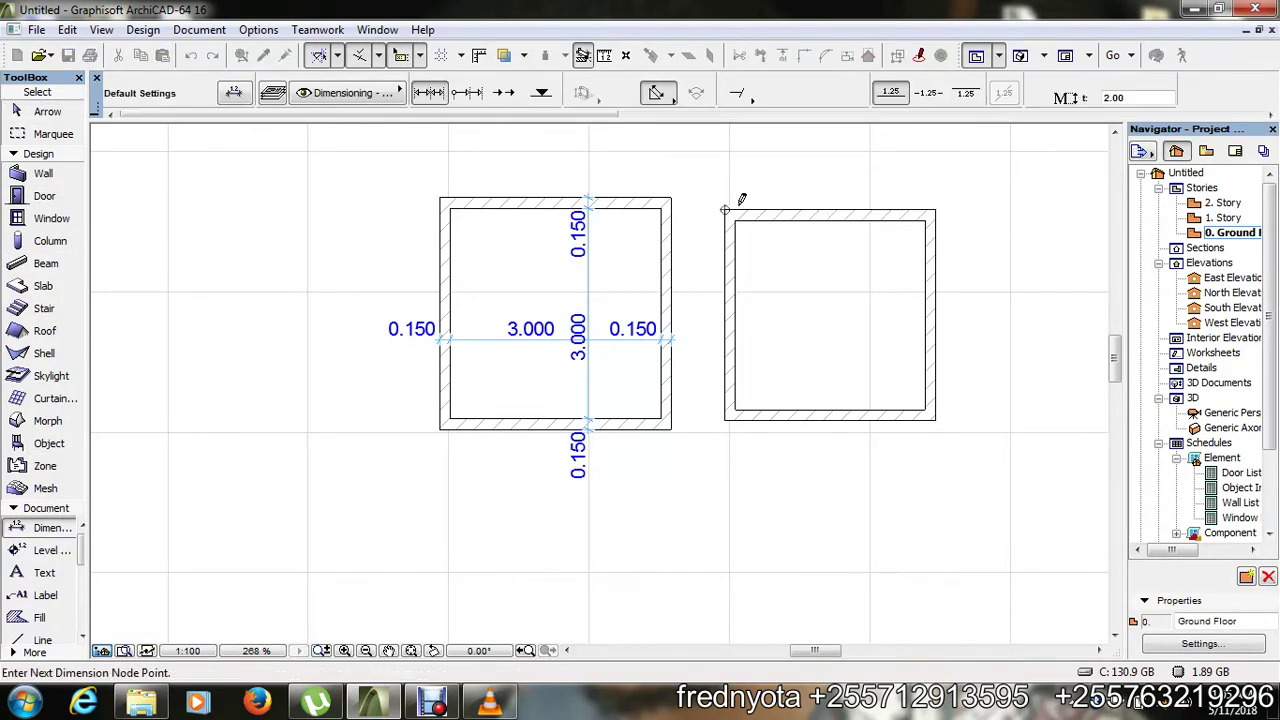
left_click(935, 210)
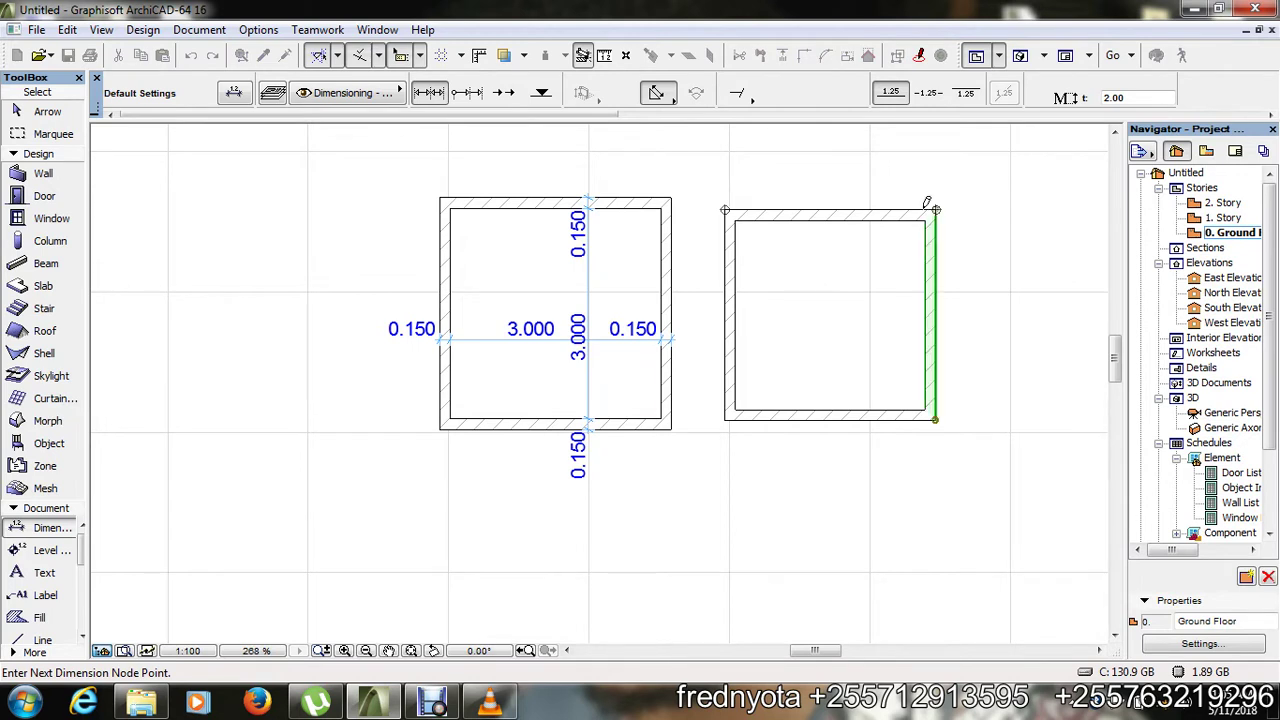
left_click(935, 420)
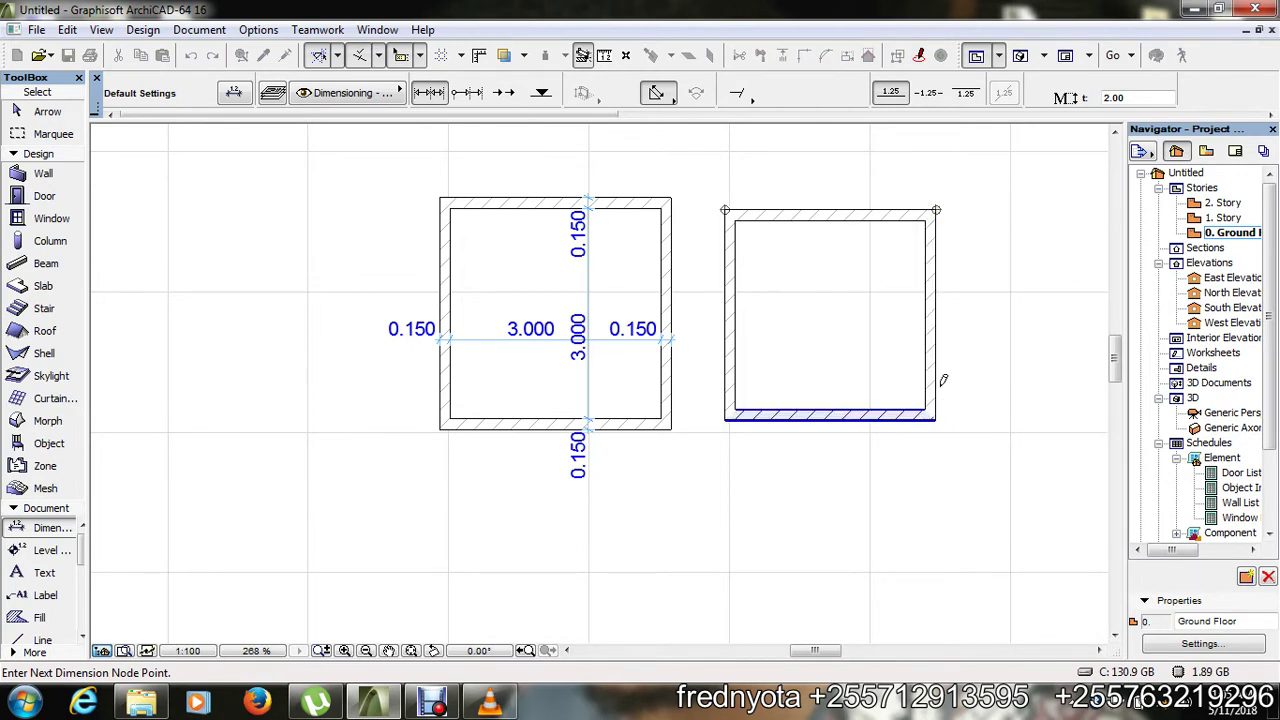
key("BackSpace")
double_click(828, 181)
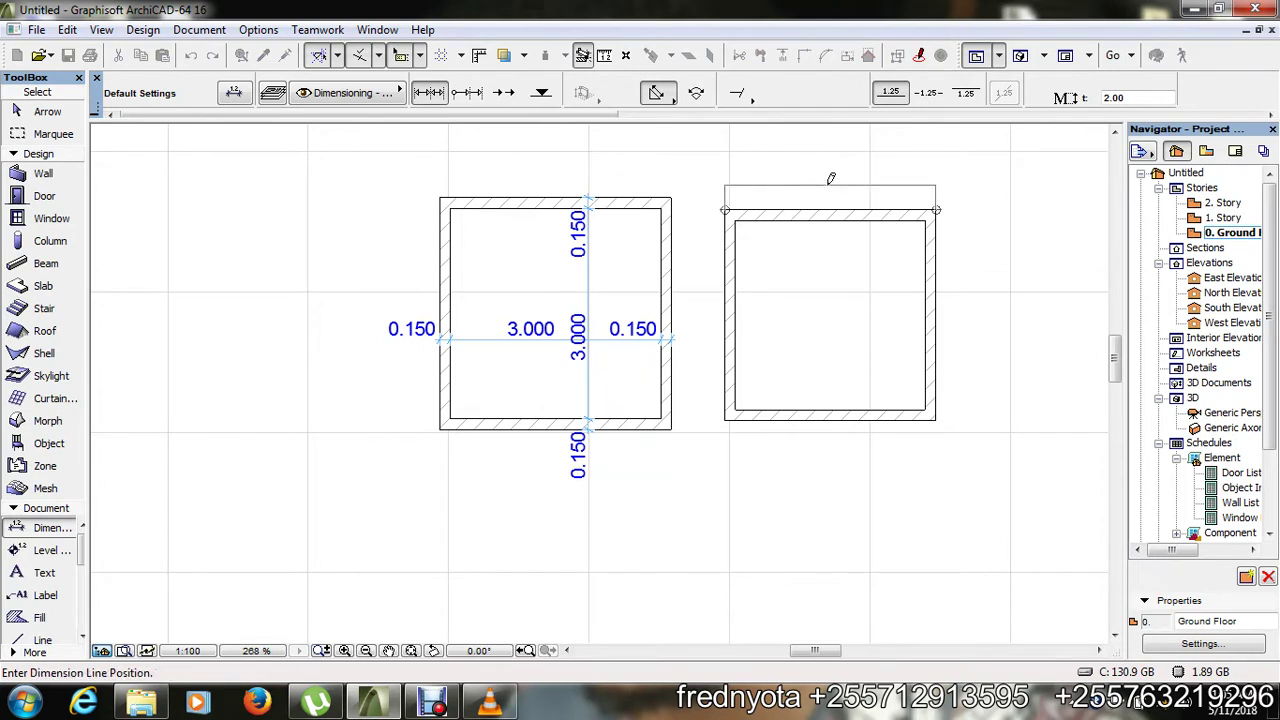
left_click(830, 178)
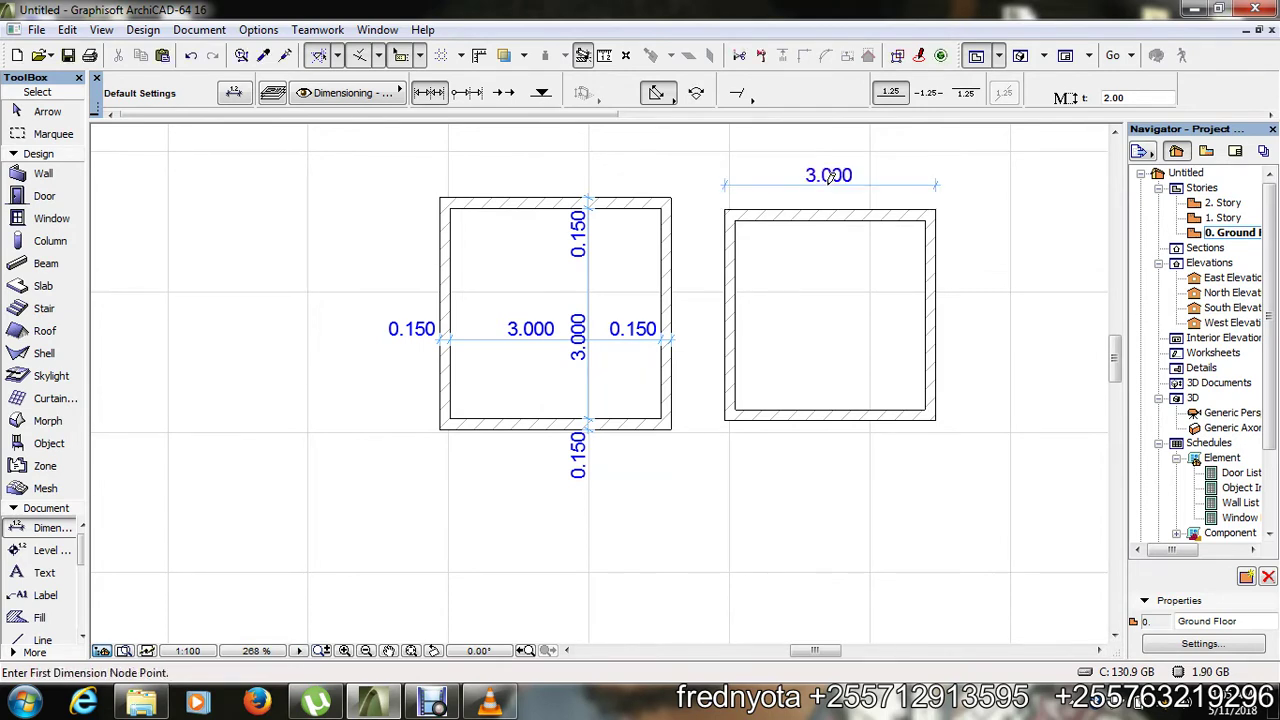
- Dimension the second room's outer height between its right outer corners, placing the dimension line outside the right wall
left_click(935, 209)
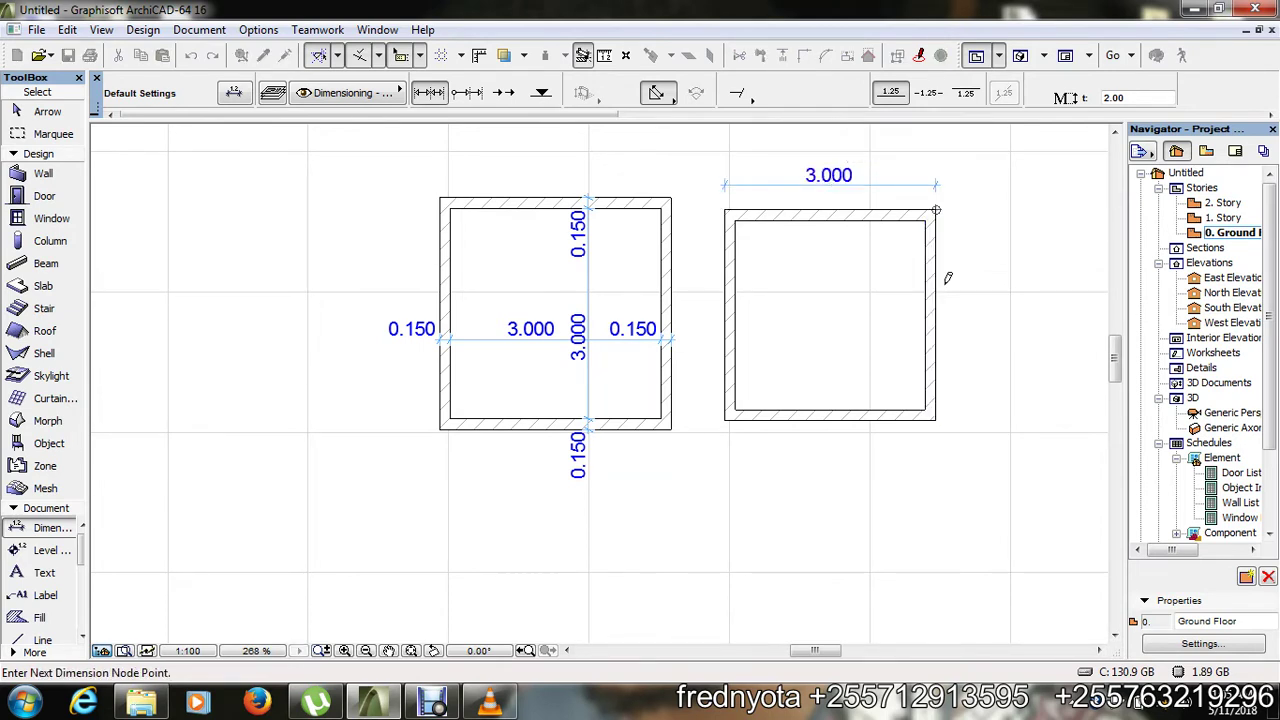
left_click(936, 420)
double_click(960, 300)
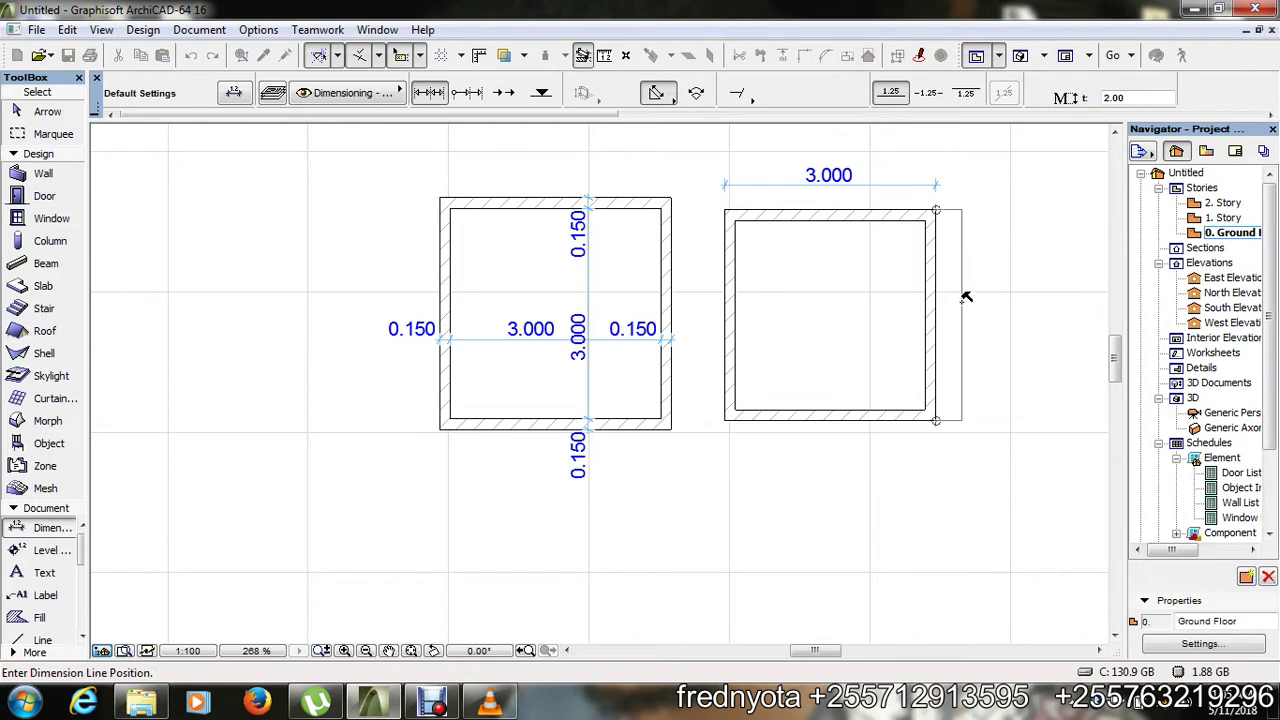
left_click(964, 297)
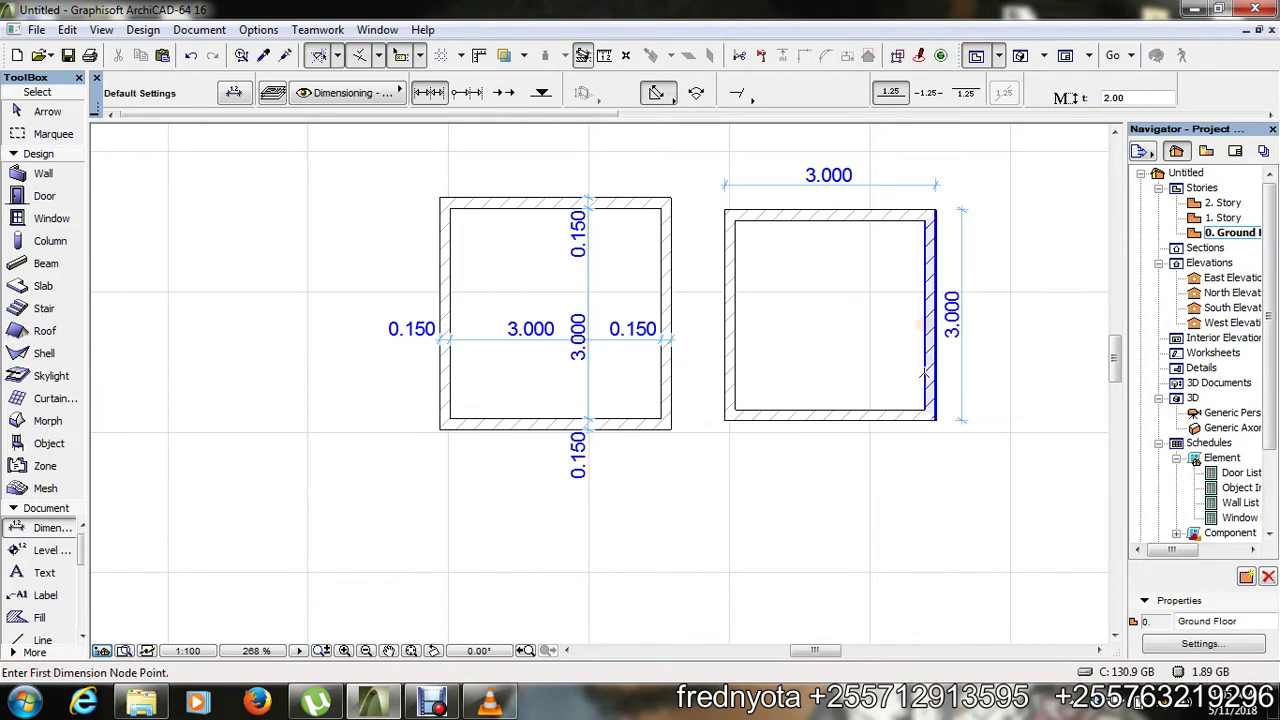
- Dimension the second room horizontally across both side walls and the interior, placing the dimension line inside the room
left_click(926, 318)
left_click(738, 313)
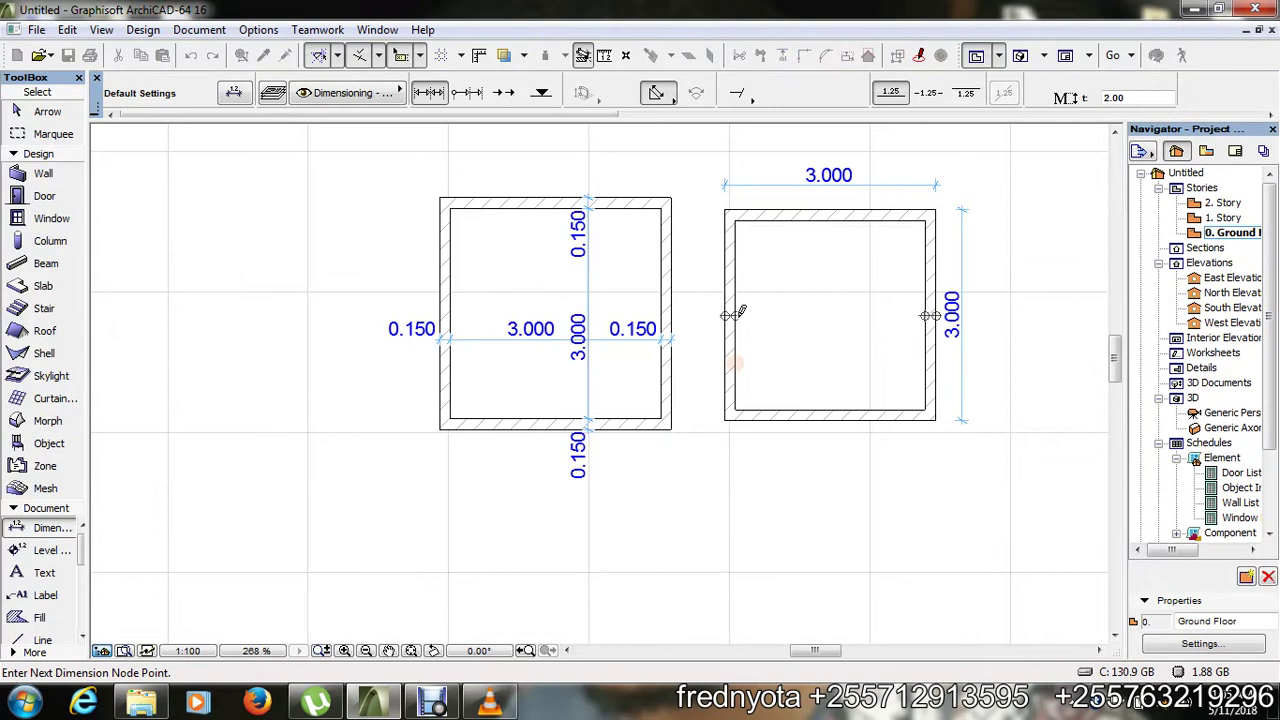
double_click(861, 298)
left_click(862, 271)
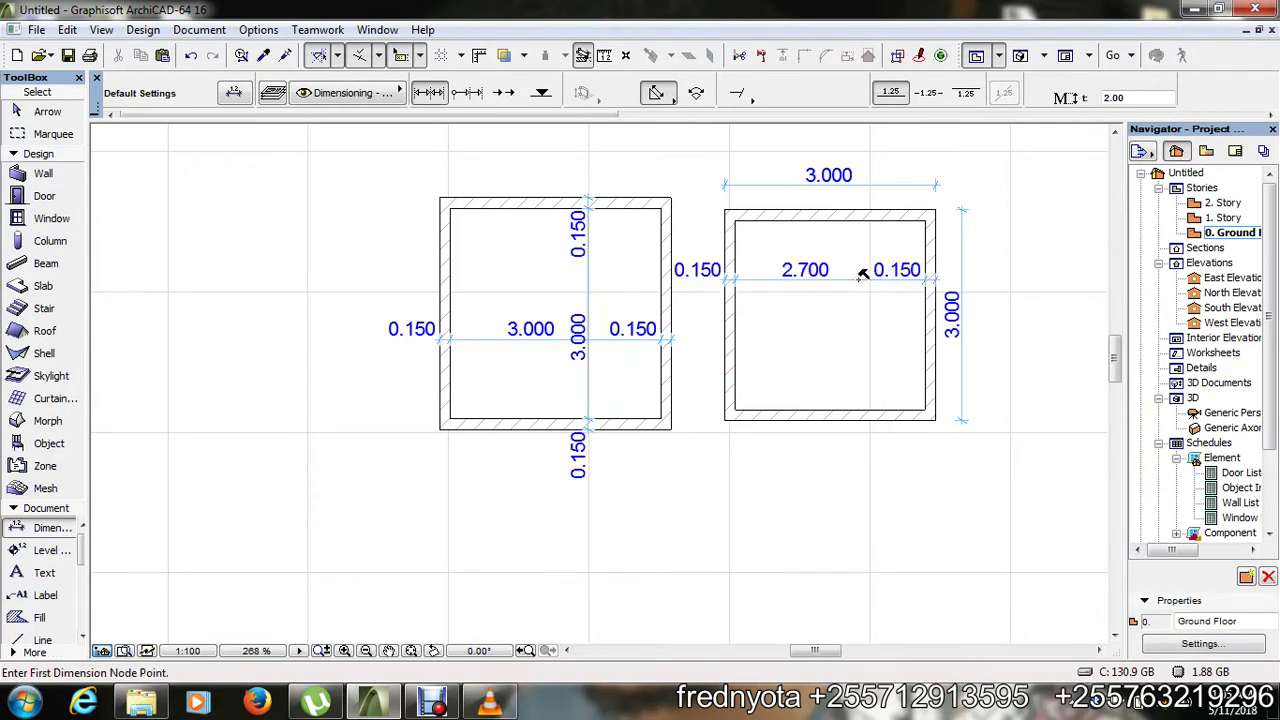
- Dimension the second room vertically across the upper and lower walls and the interior, placing the dimension line inside the room
left_click(830, 216)
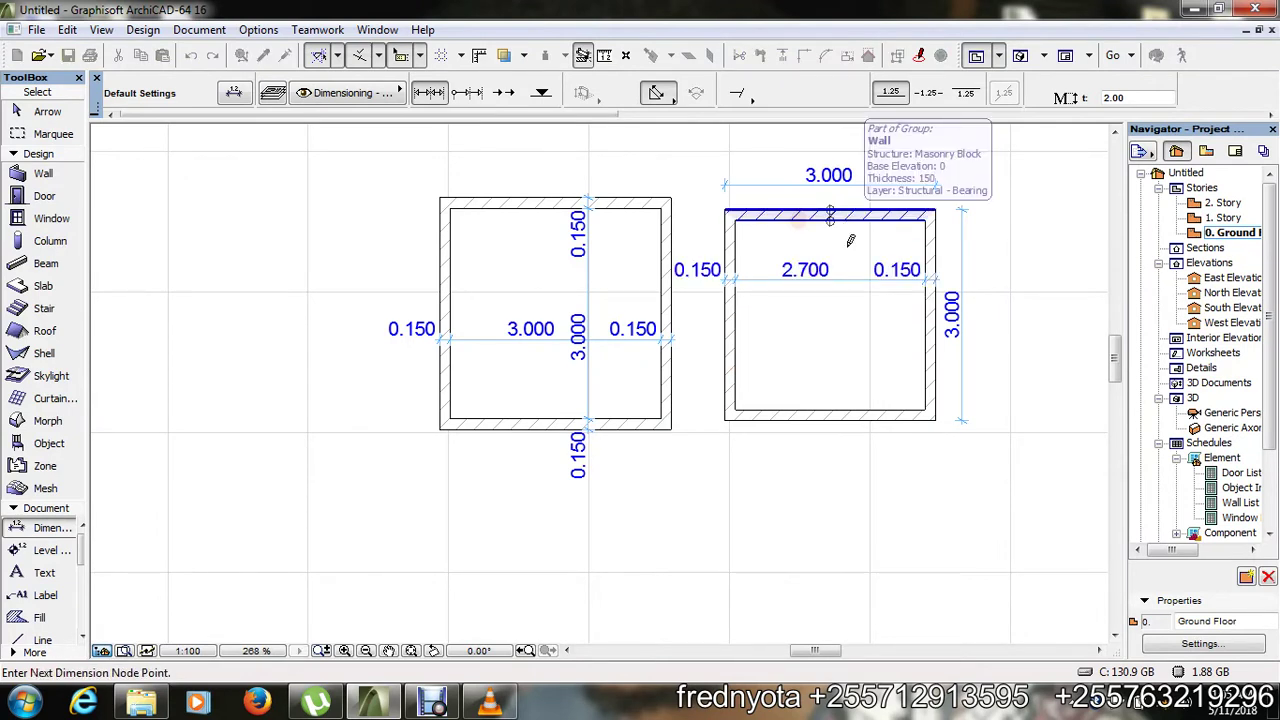
double_click(848, 416)
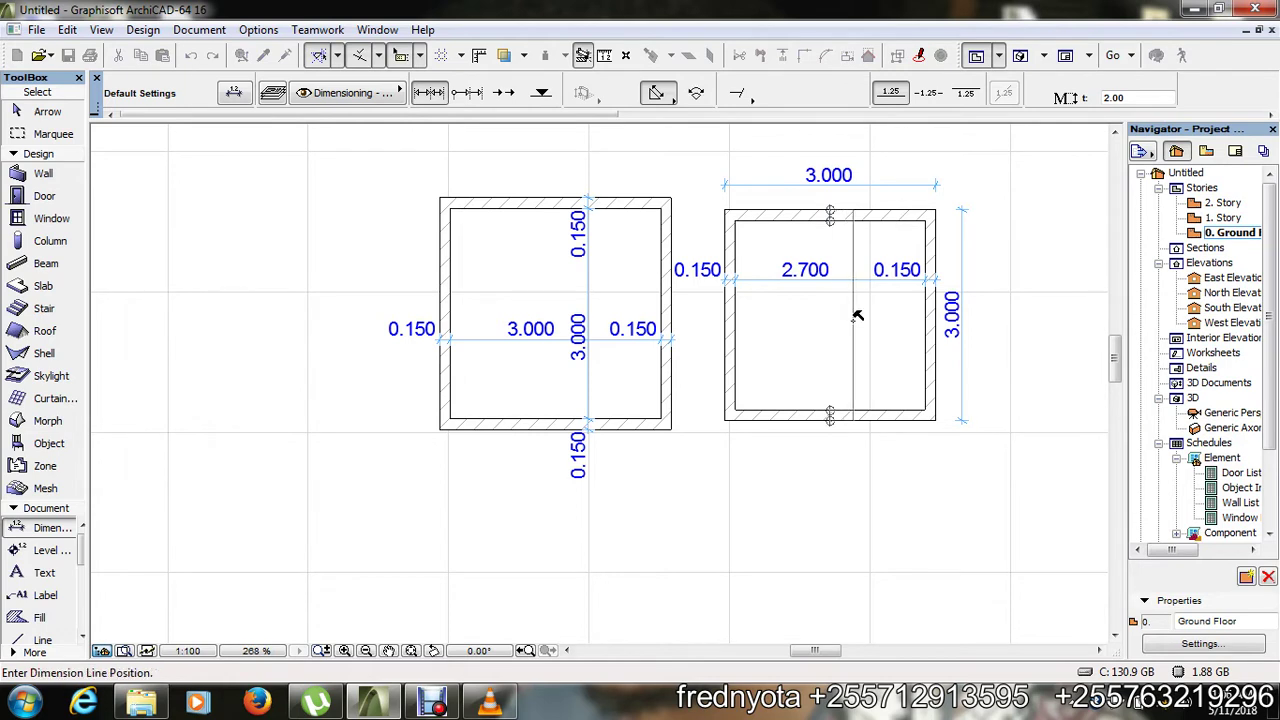
left_click(856, 316)
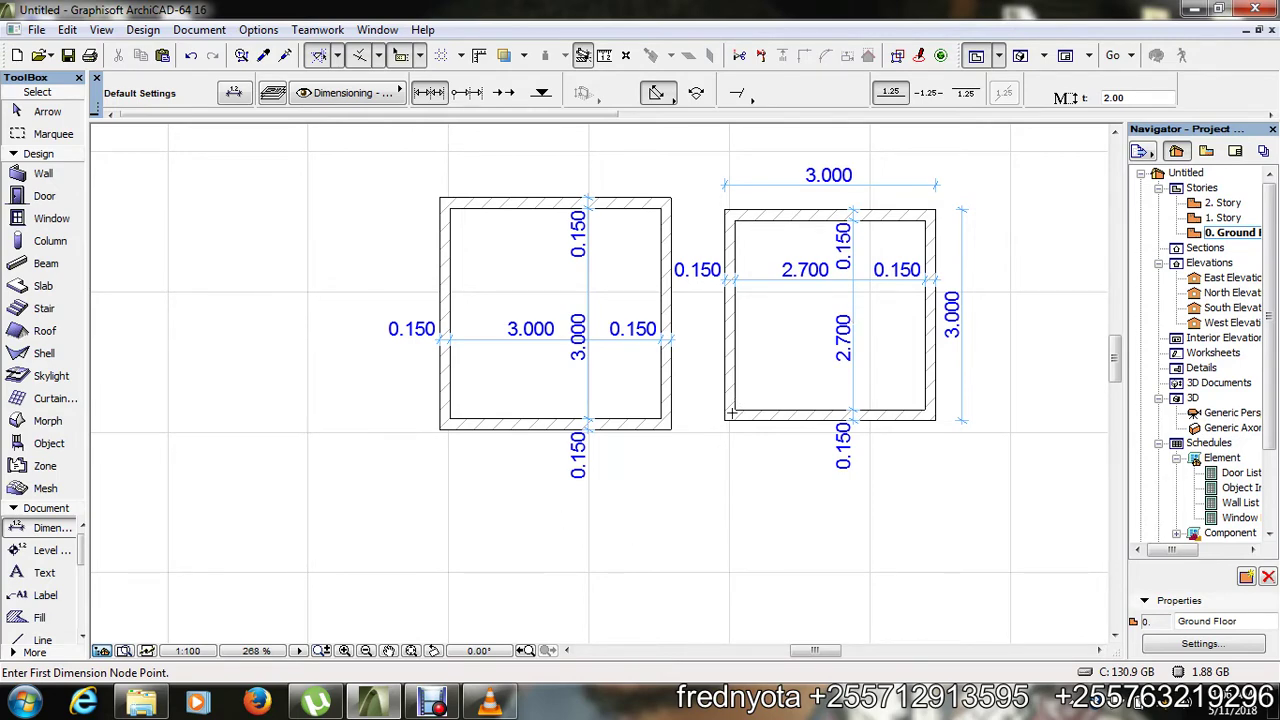
- Set the wall reference line to center and start a third room beside the others with a 3000 mm horizontal upper wall
scroll(400, 321, "down", 4)
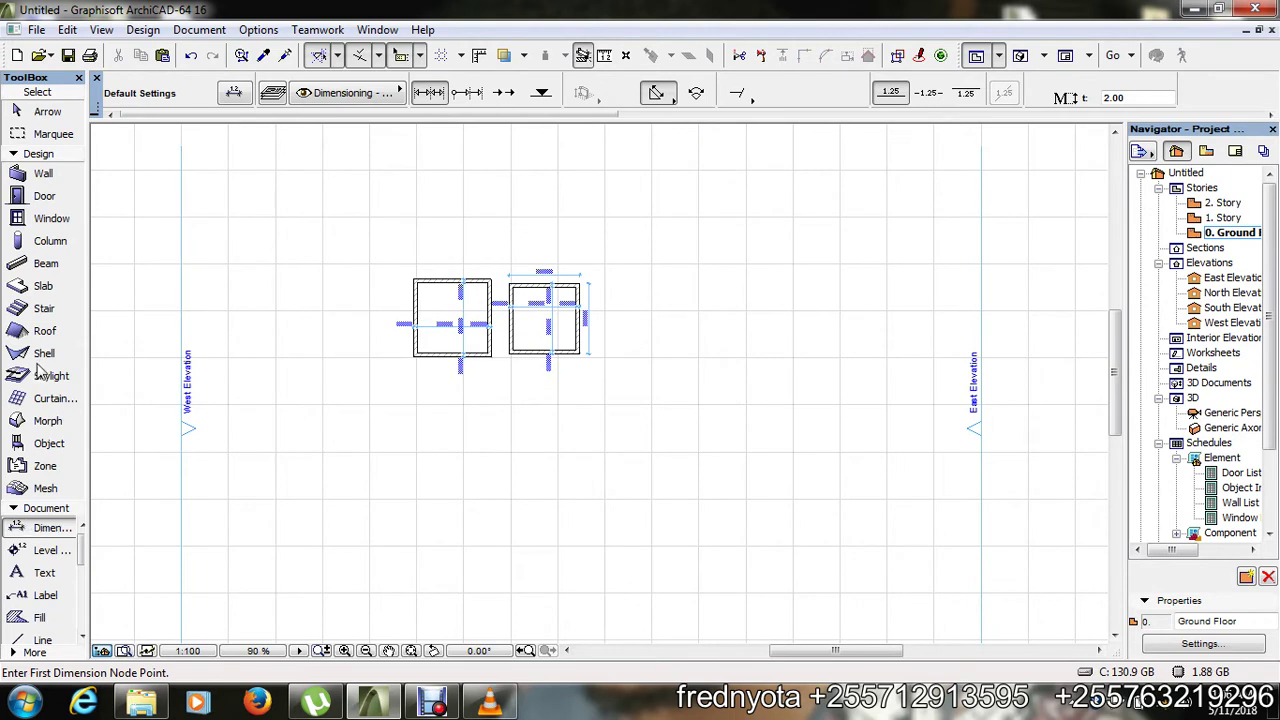
left_click(40, 174)
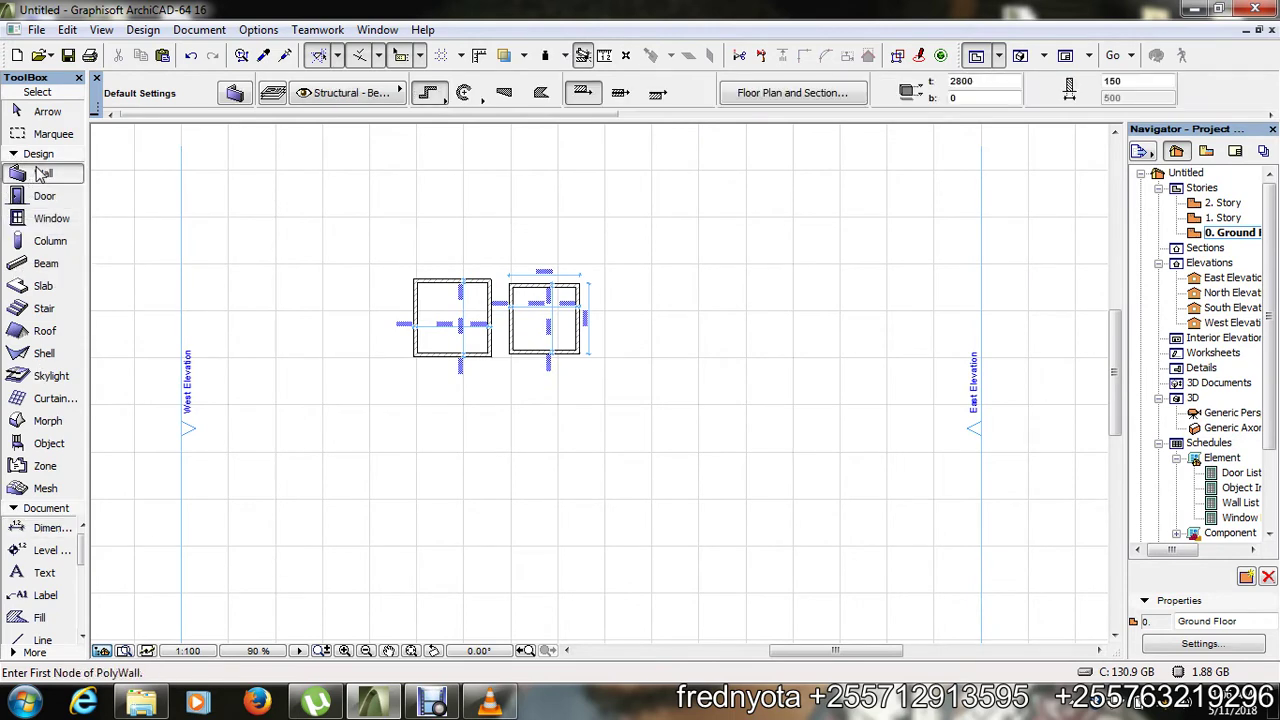
left_click(620, 93)
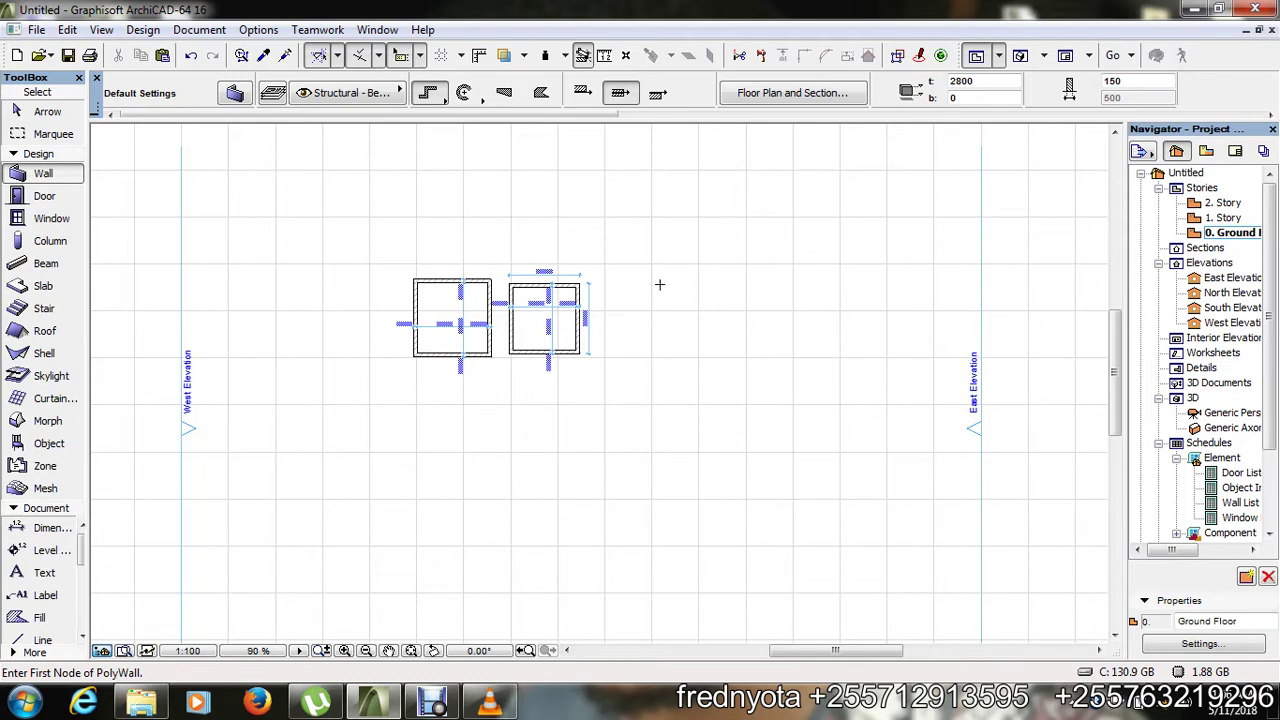
scroll(660, 279, "up", 3)
left_click(602, 283)
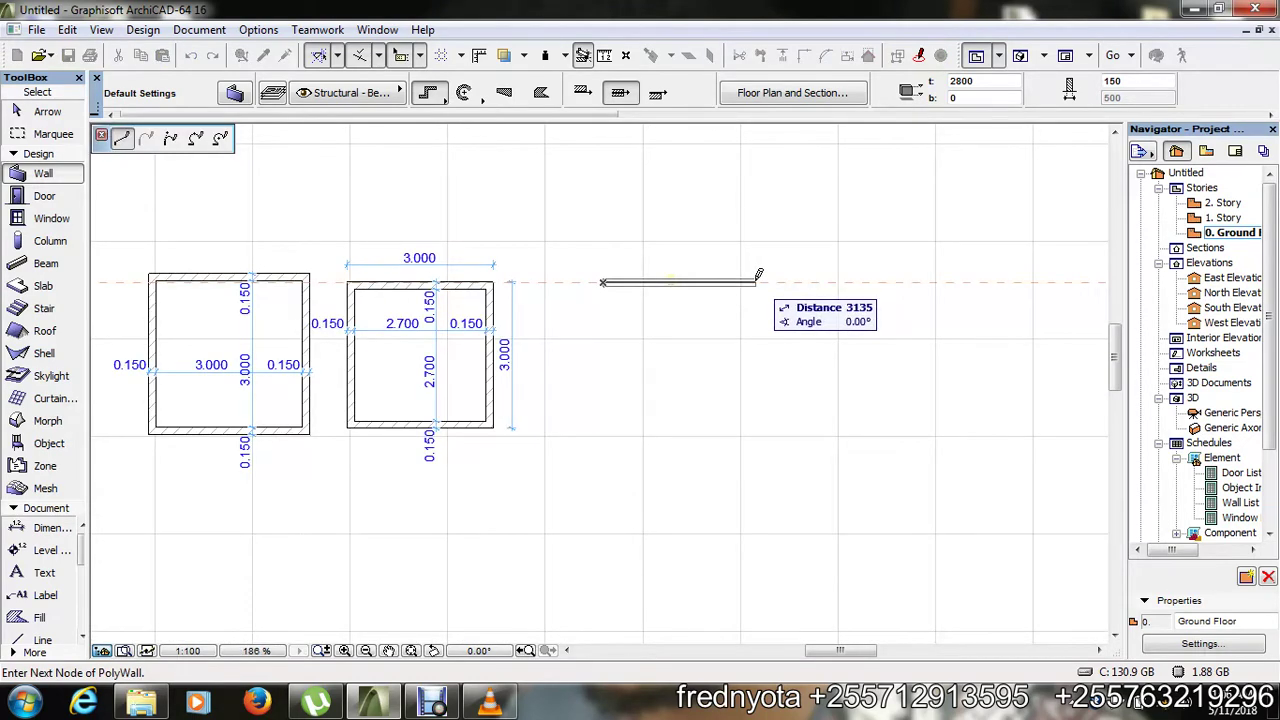
type("3000")
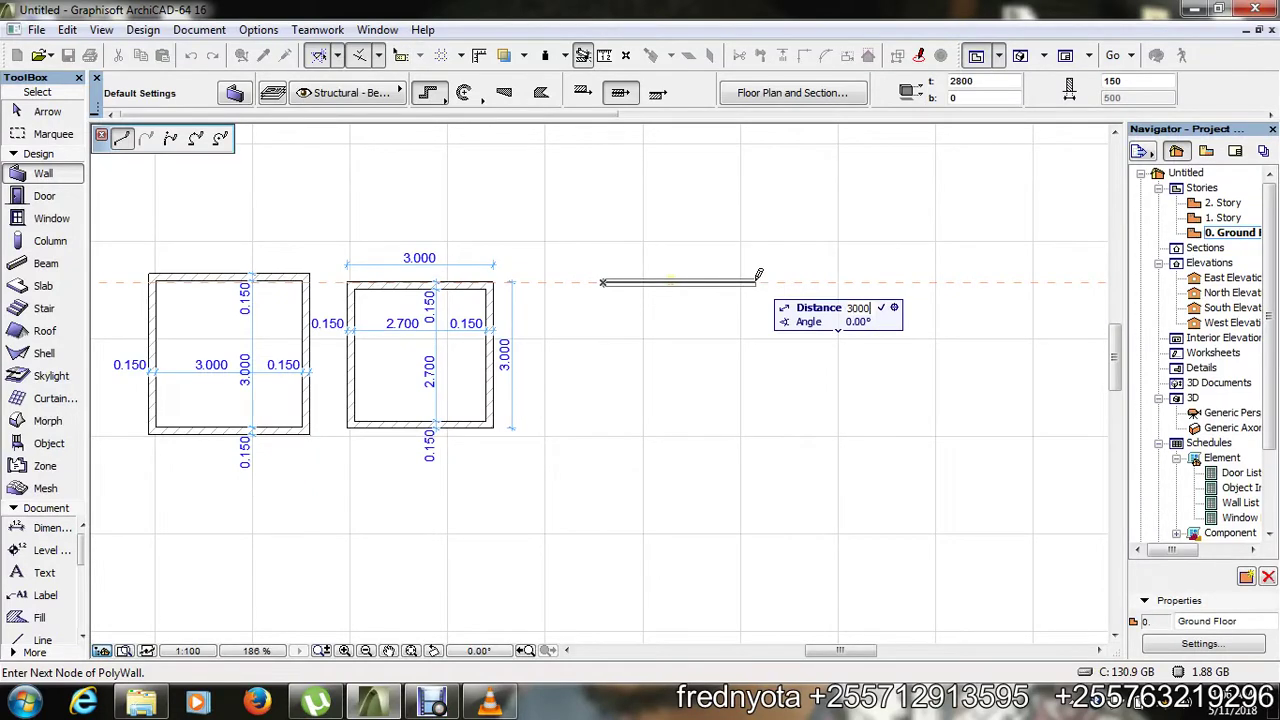
key("Return")
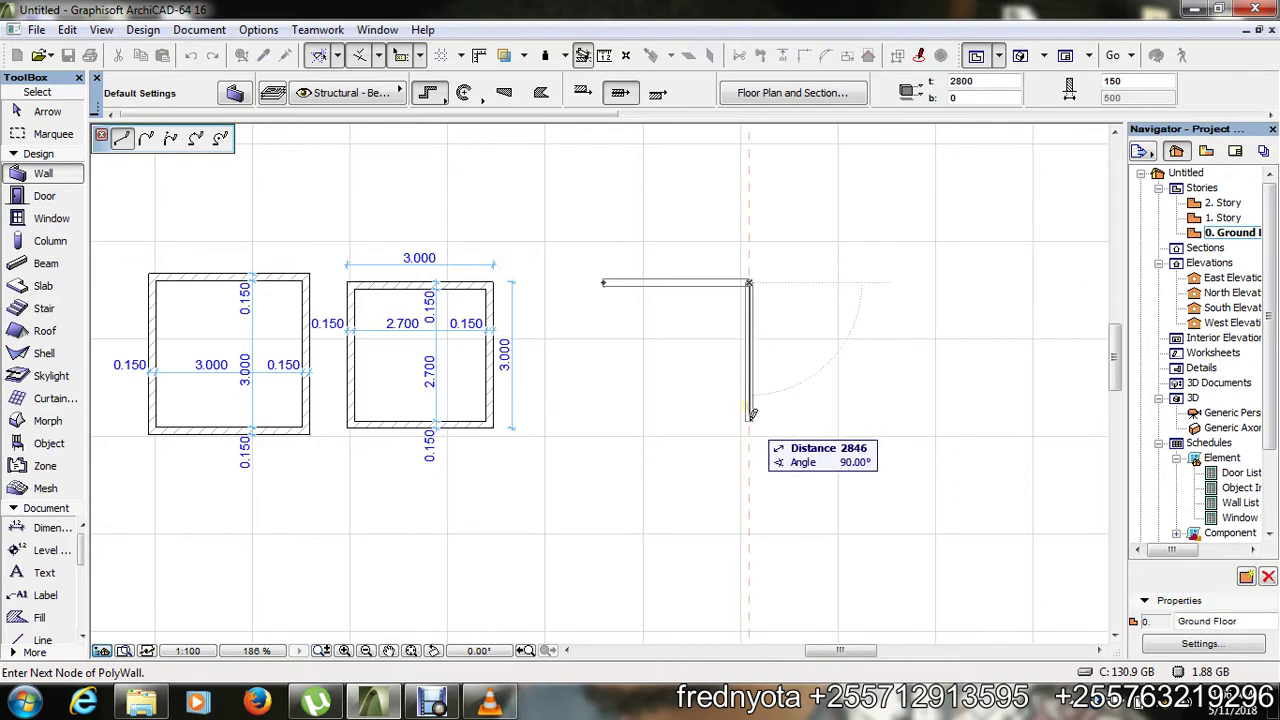
- Continue the third room with 3000 mm right and lower walls, and close the outline at its starting corner
key("Tab")
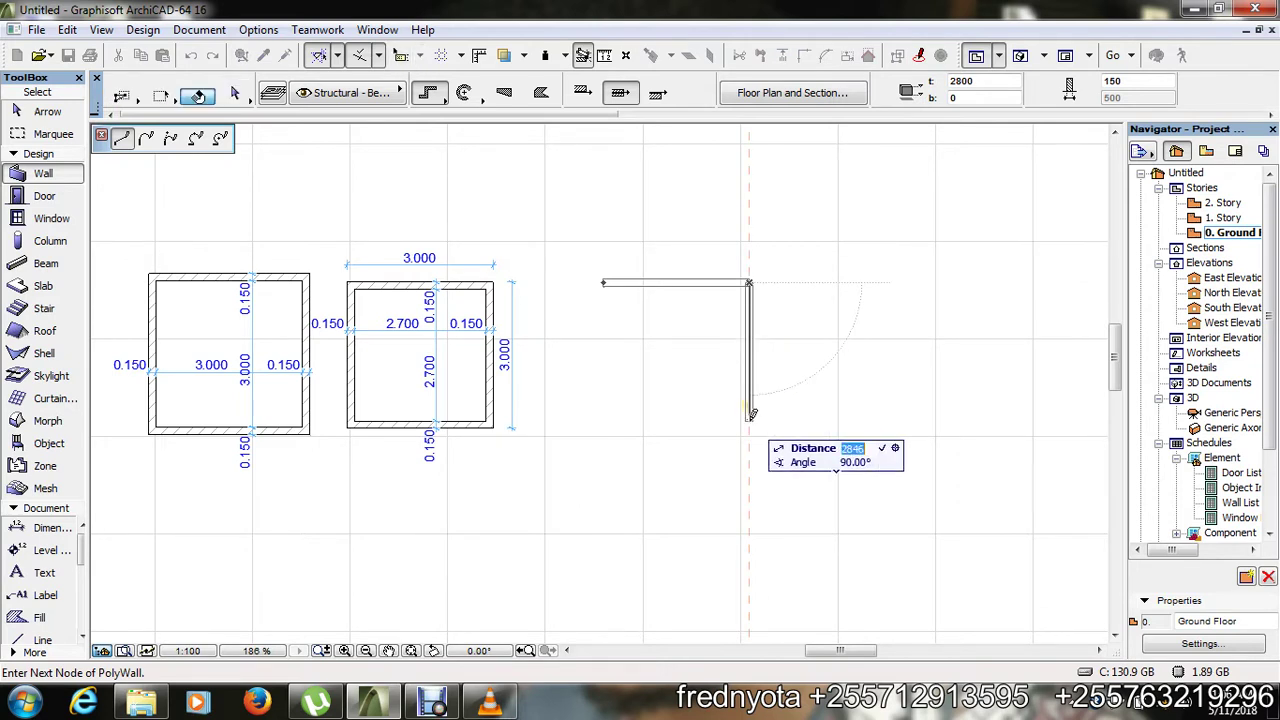
type("3000")
key("Return")
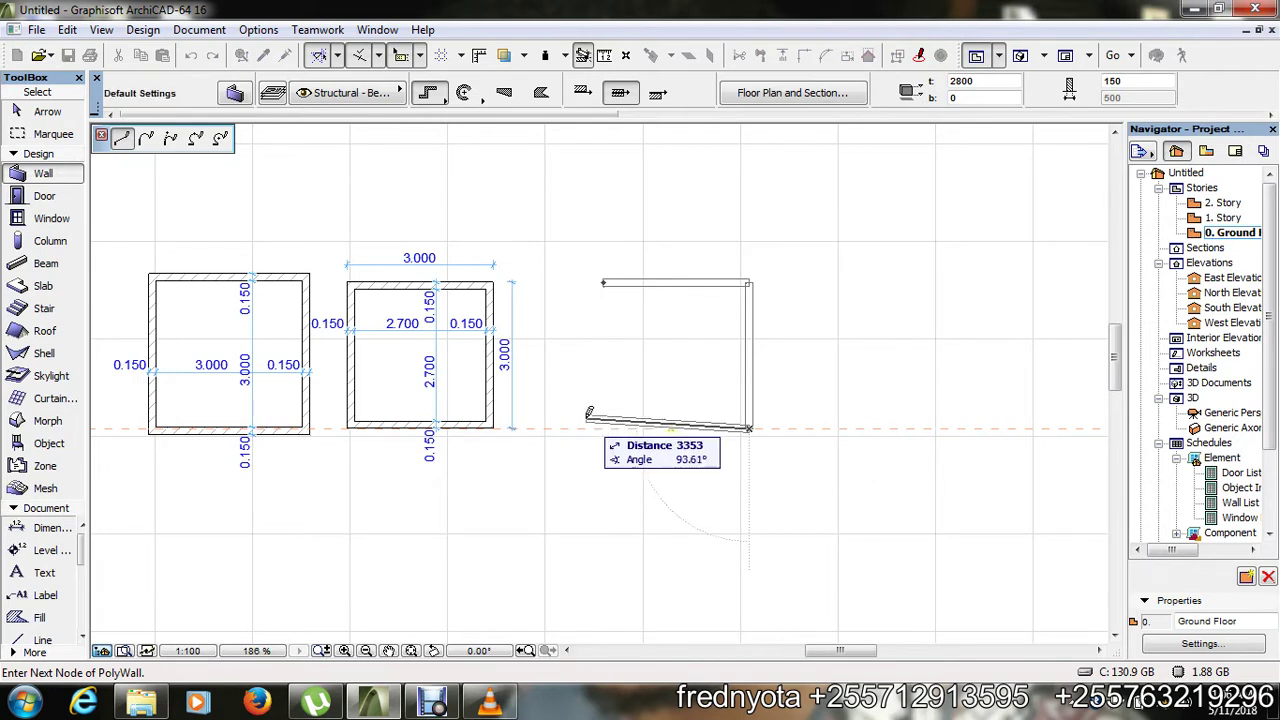
key("shift")
key("Tab")
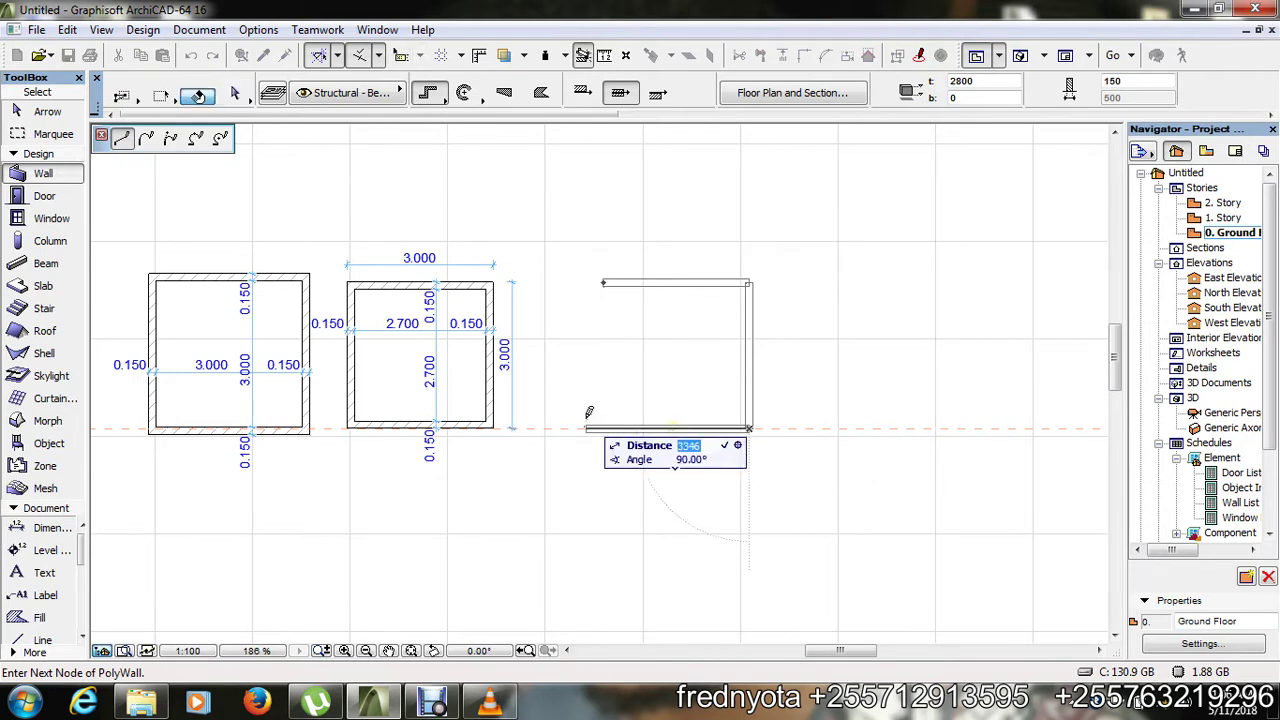
type("3000")
left_click(601, 428)
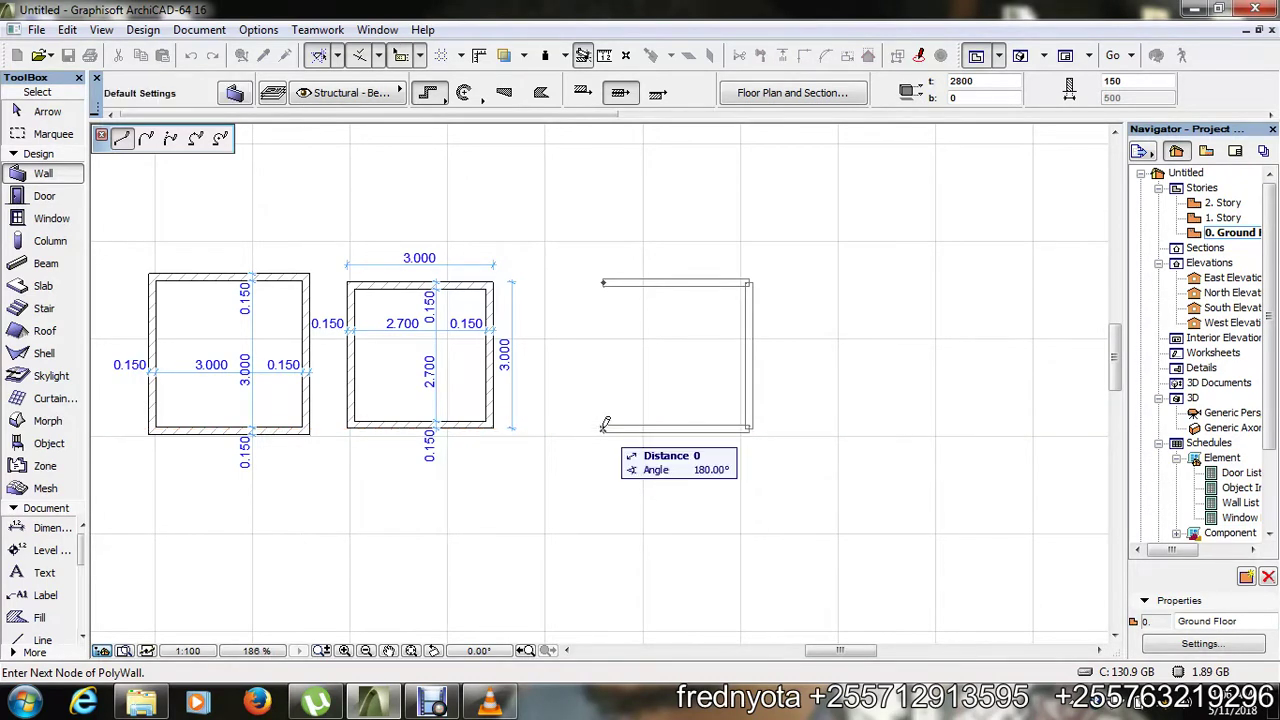
left_click(604, 279)
left_click(604, 279)
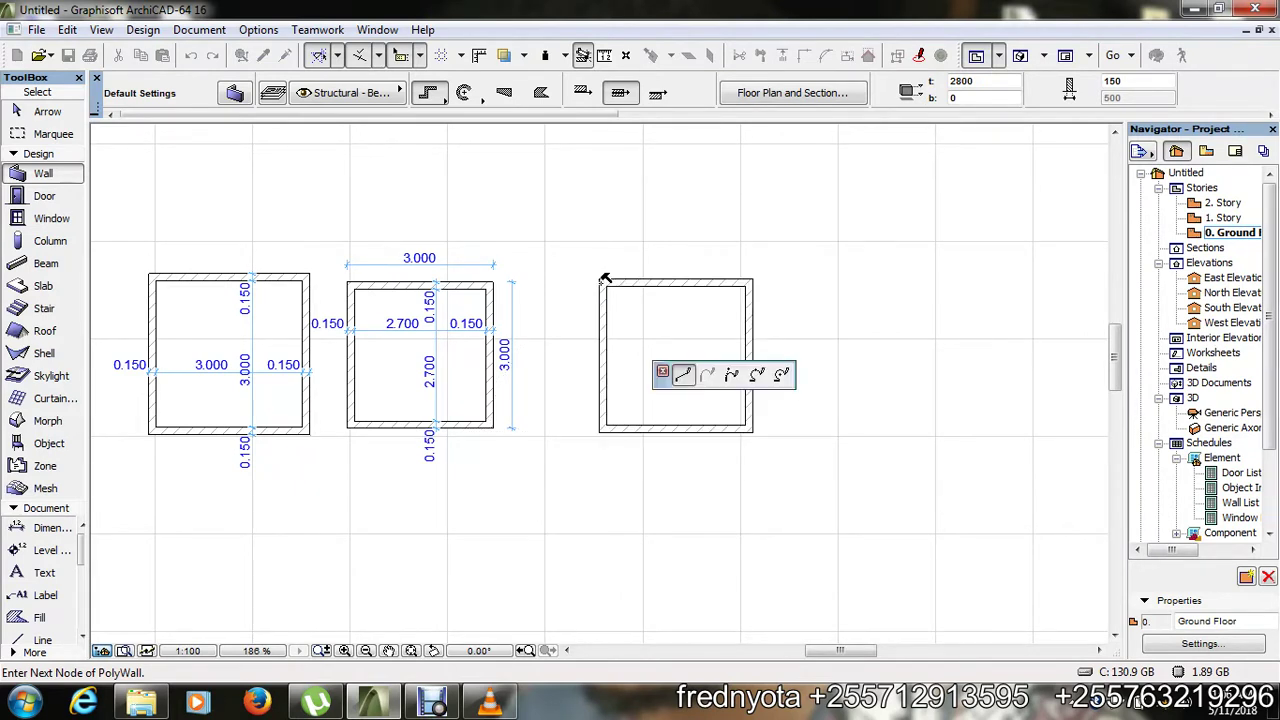
key("Escape")
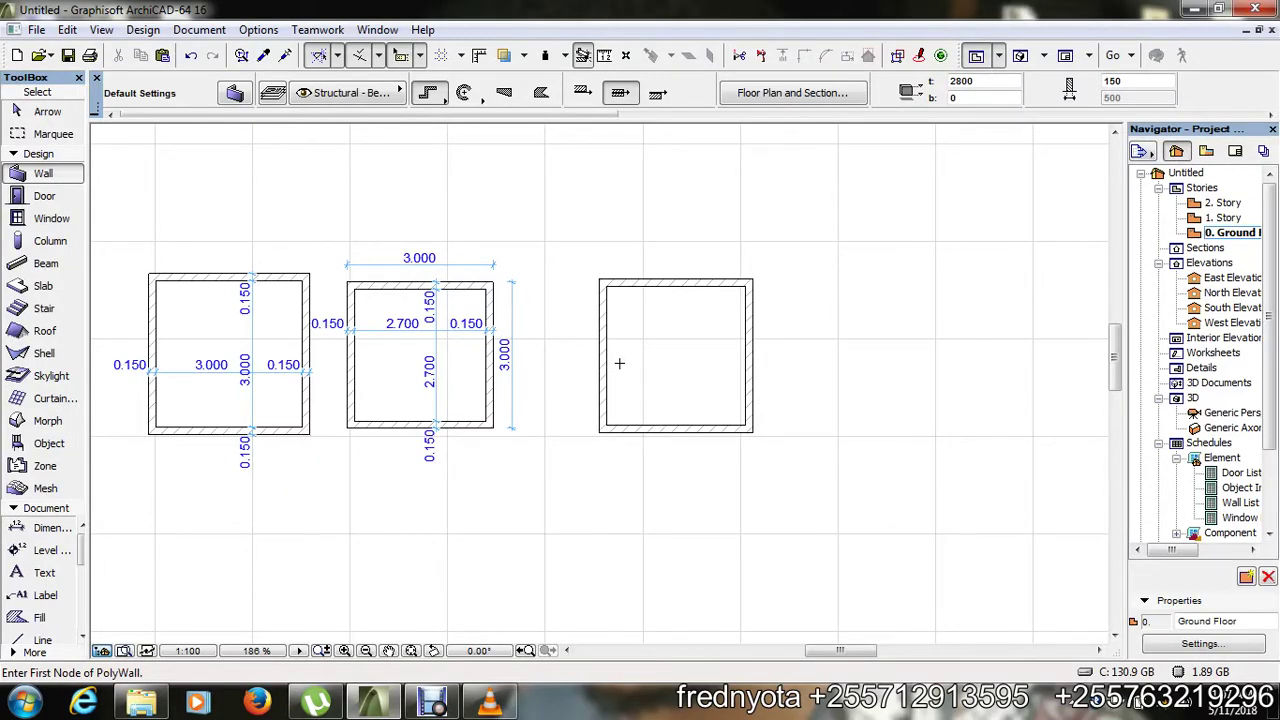
- Dimension the third room's width between the wall centerlines at its upper corners, placing the dimension line above the room
left_click(46, 527)
scroll(672, 249, "up", 5)
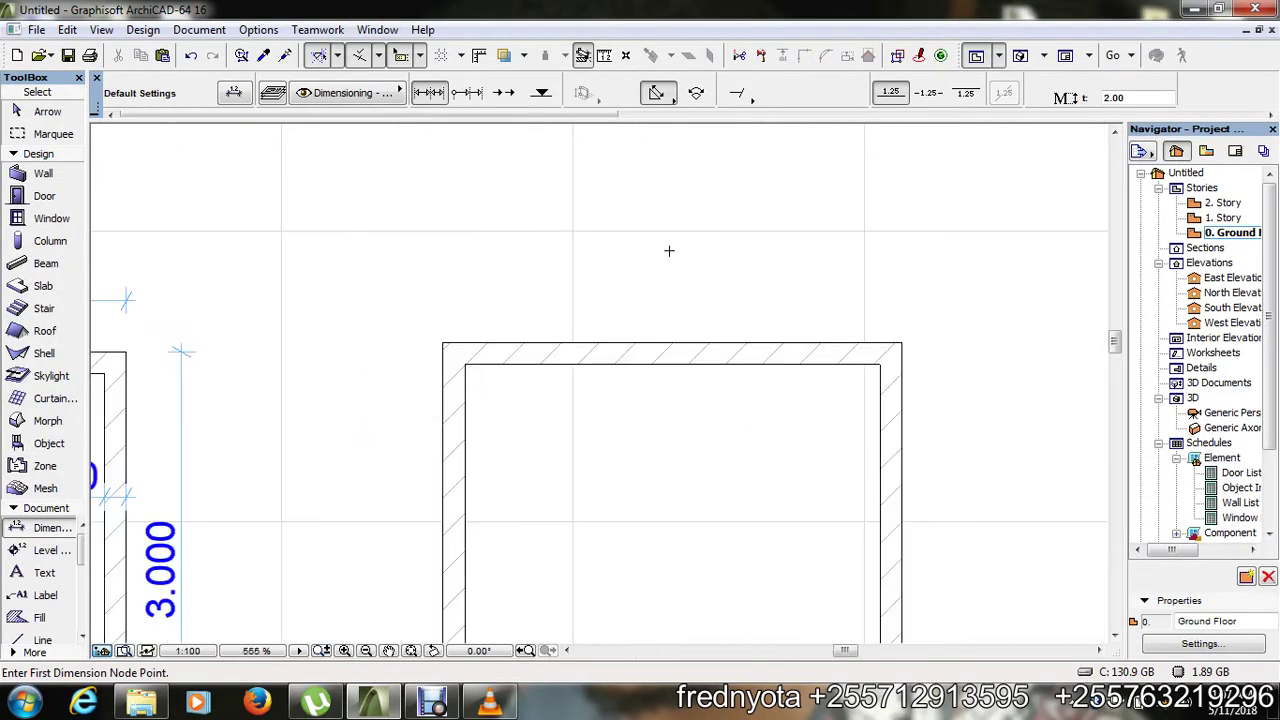
scroll(511, 340, "up", 5)
left_click(340, 382)
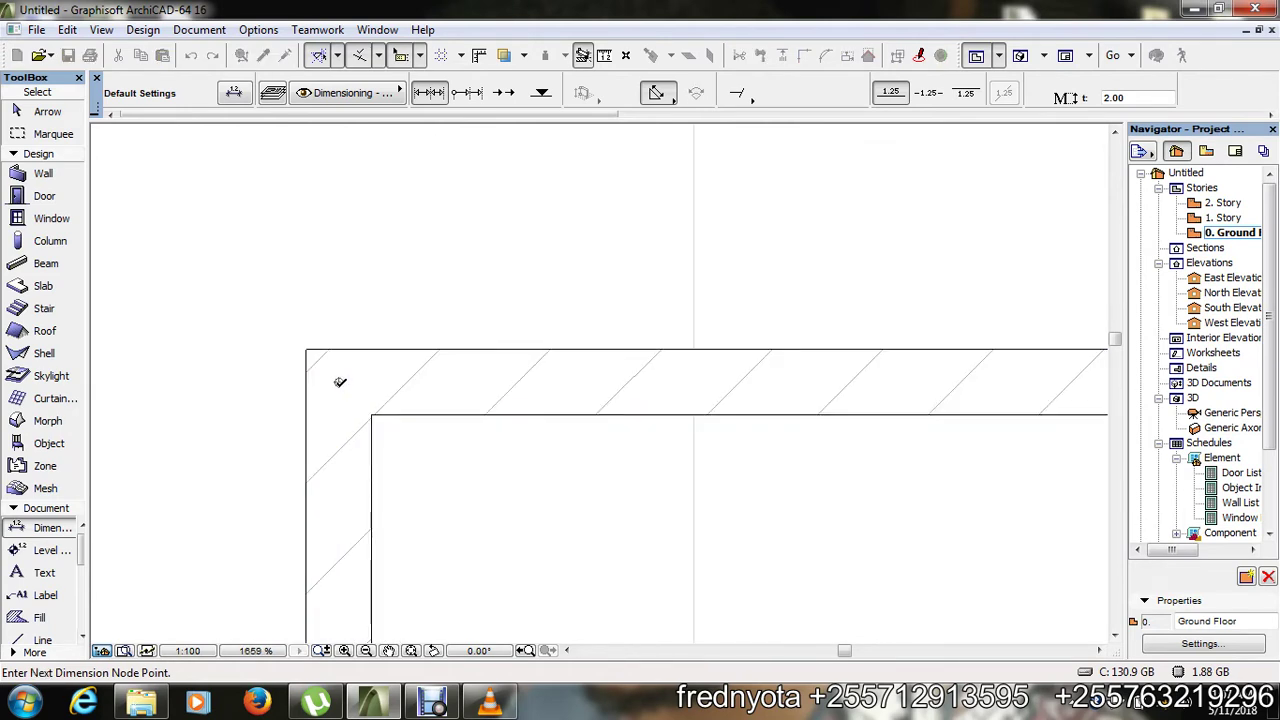
scroll(356, 330, "down", 4)
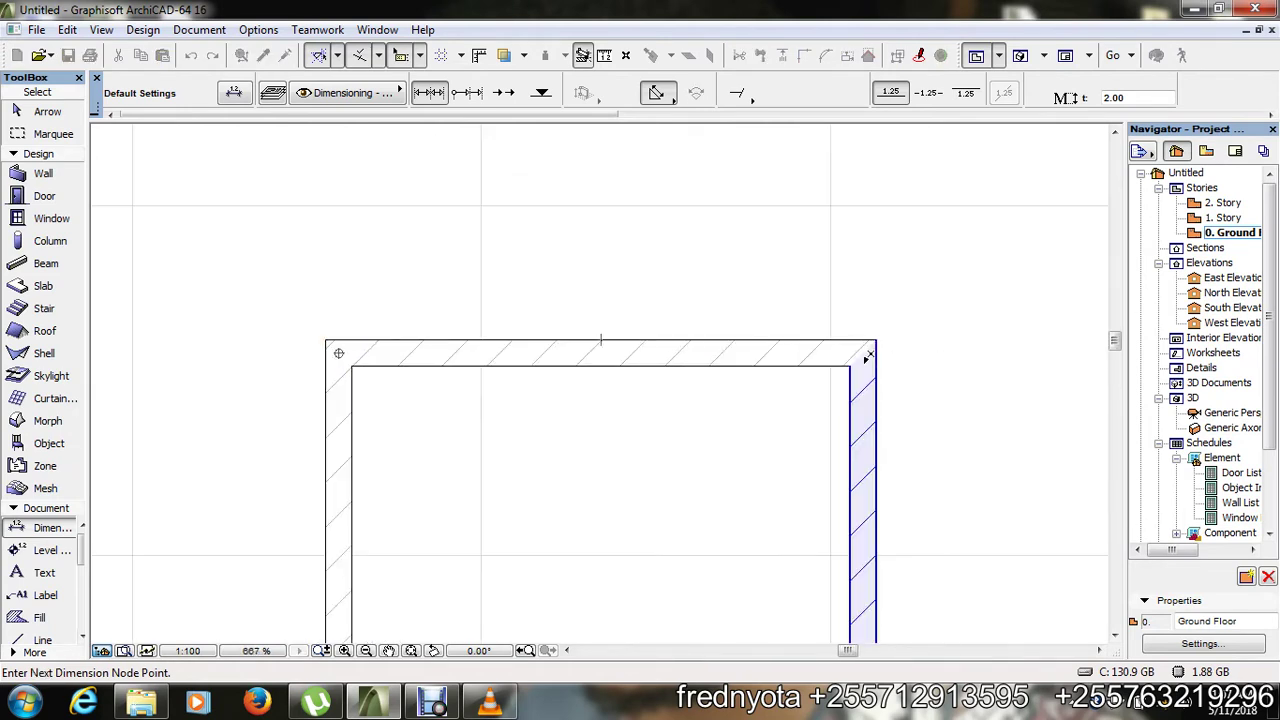
double_click(864, 354)
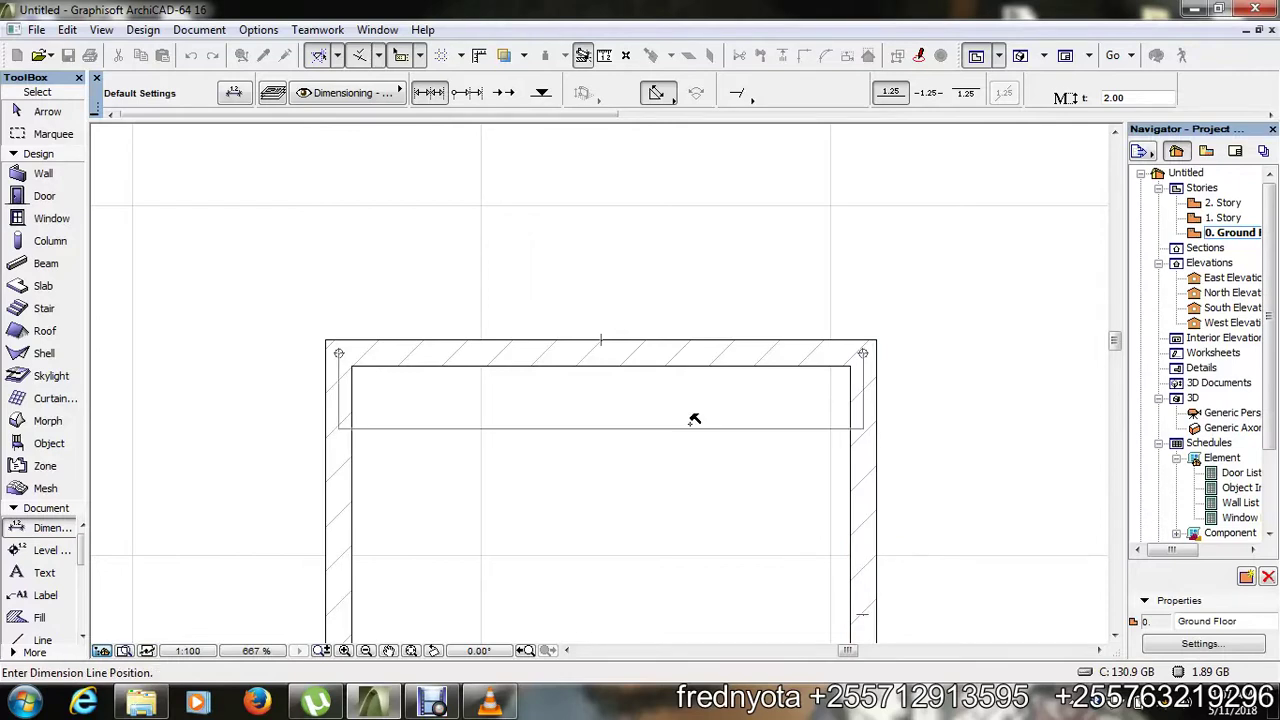
left_click(668, 273)
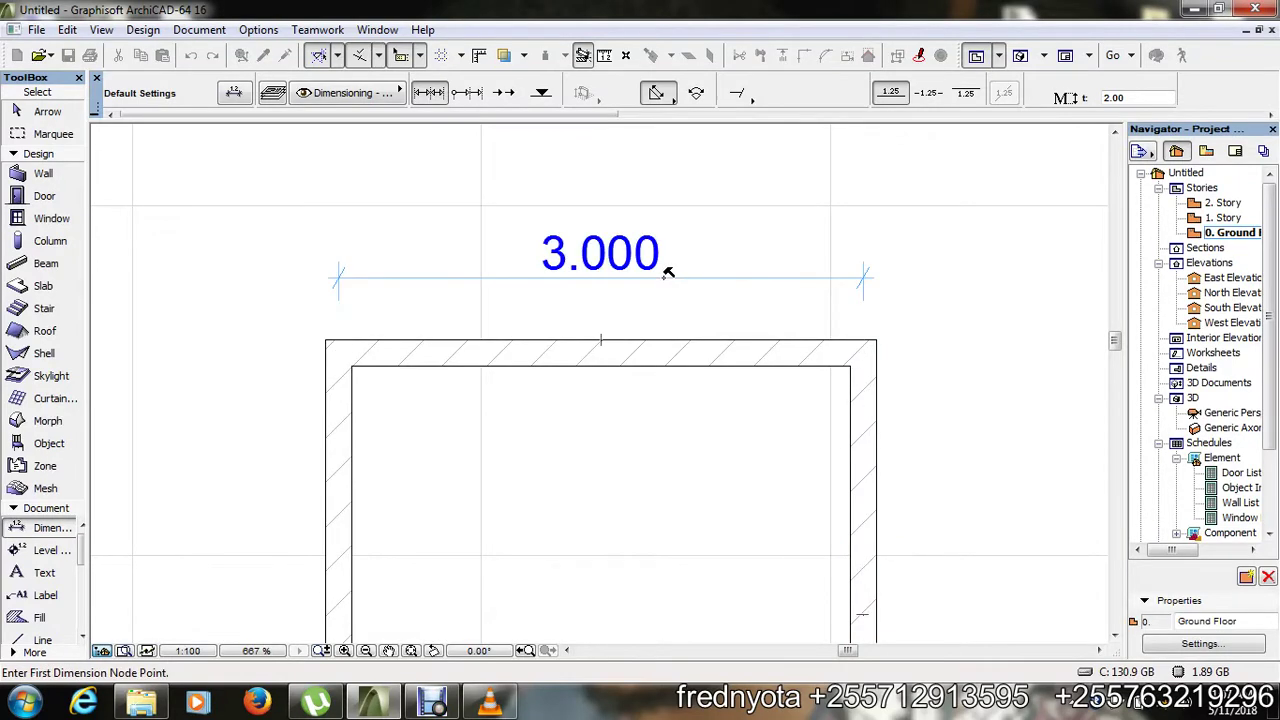
- Move the third room's width dimension line down into the interior of the room and deselect it
scroll(666, 271, "down", 3)
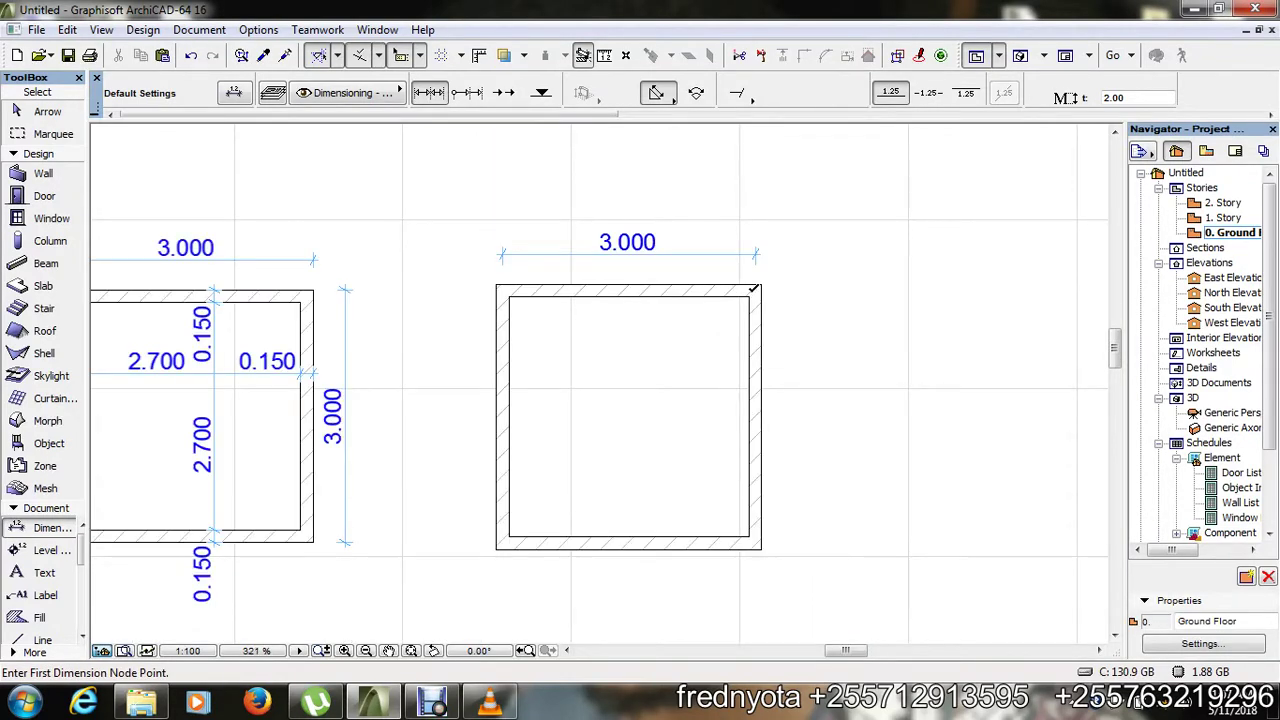
left_click(710, 258, "shift")
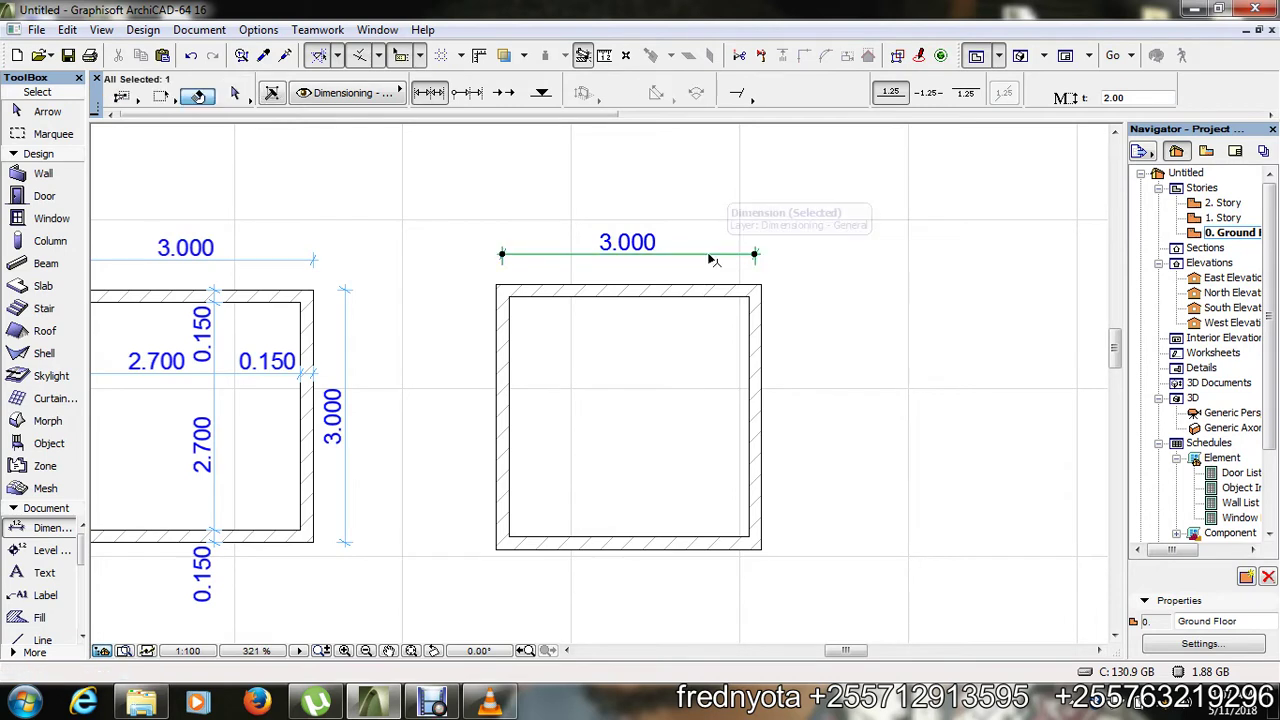
left_click(710, 258)
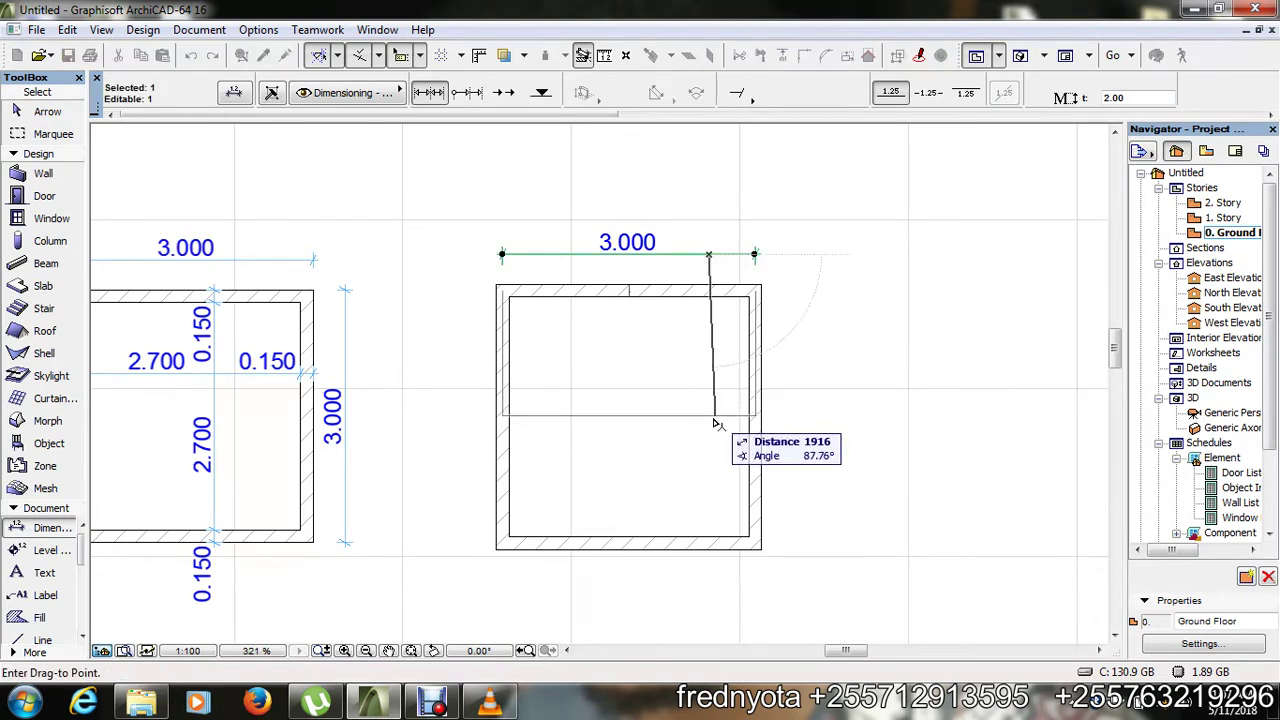
left_click(714, 419)
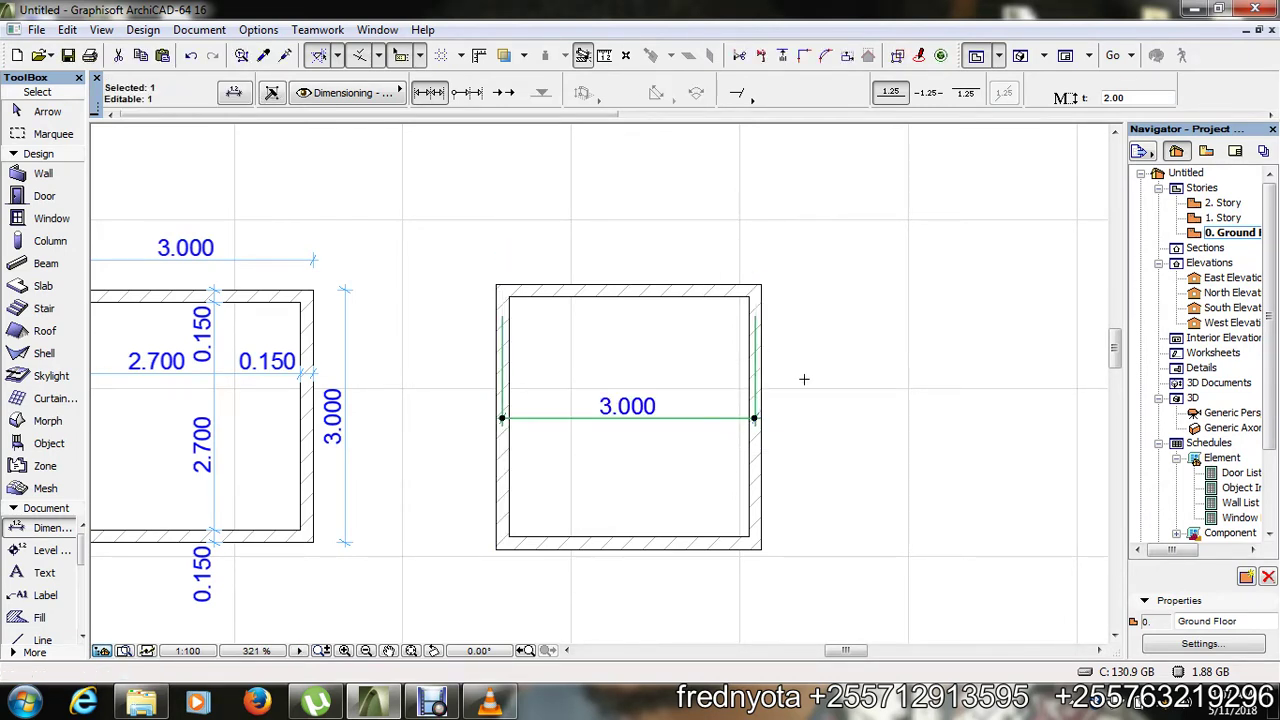
key("Escape")
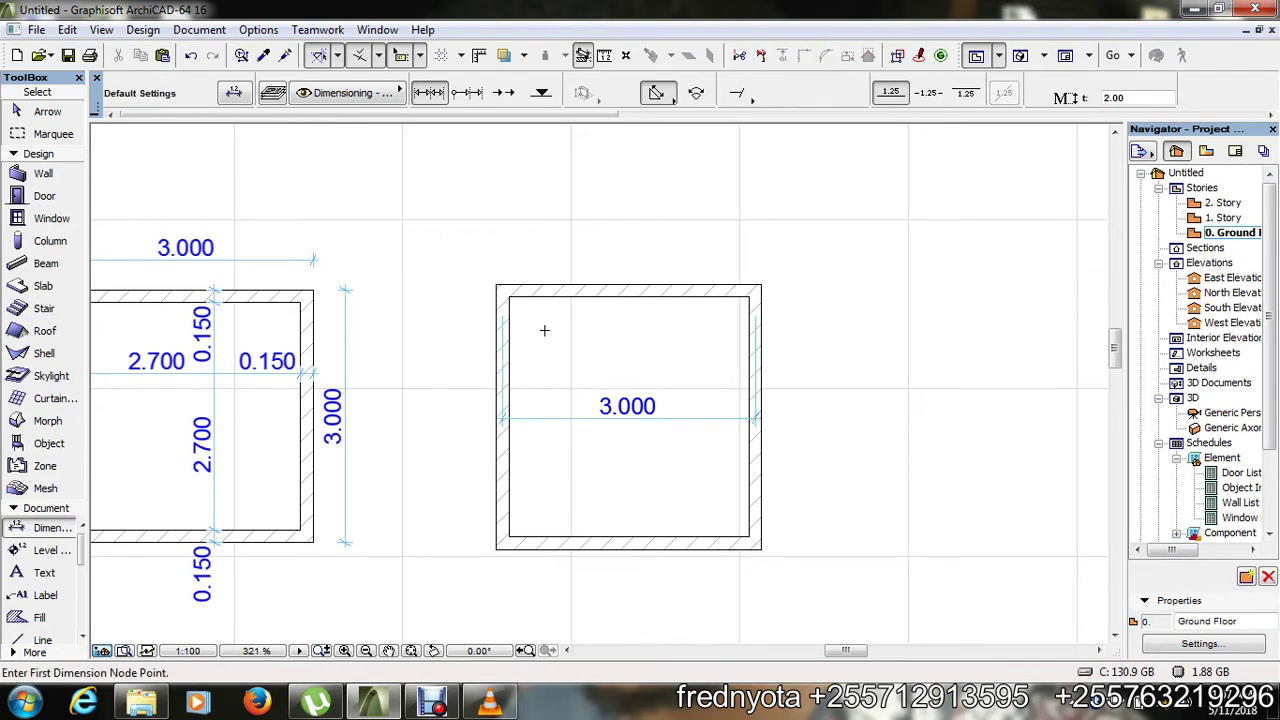
- Dimension the third room's height between the wall centerlines at its left corners, placing the dimension line inside the room
left_click(502, 291)
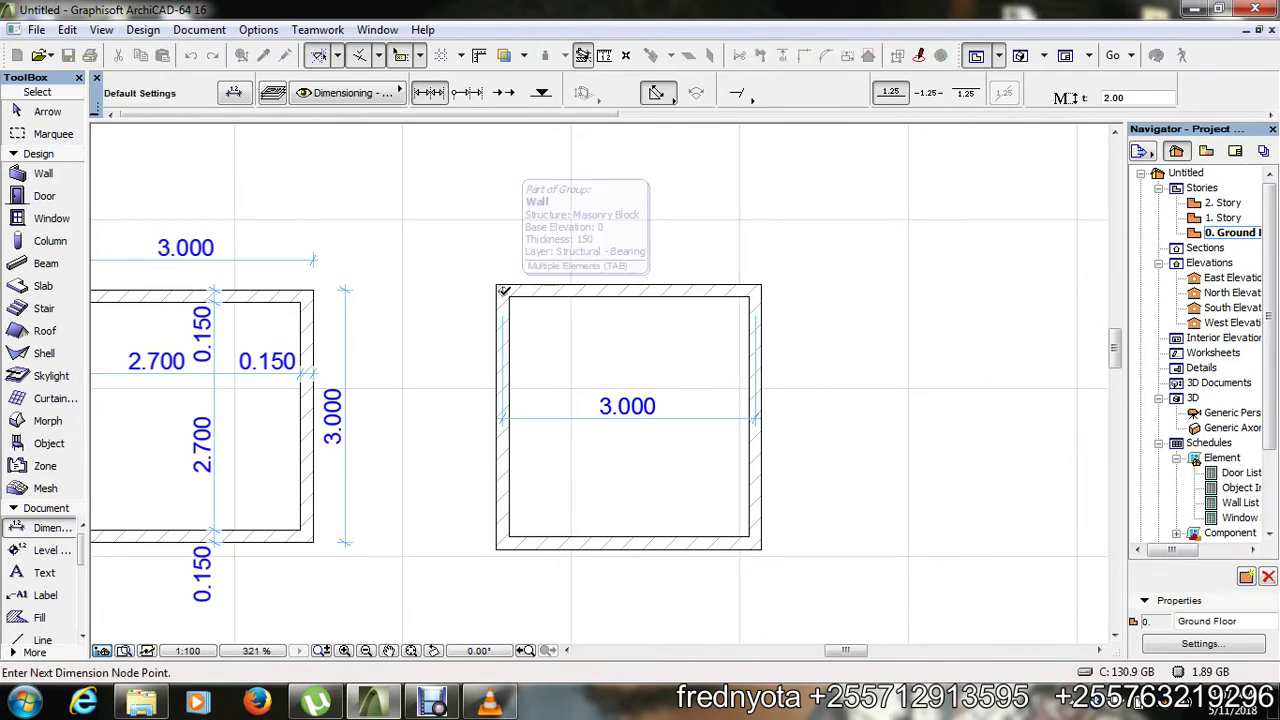
left_click(502, 543)
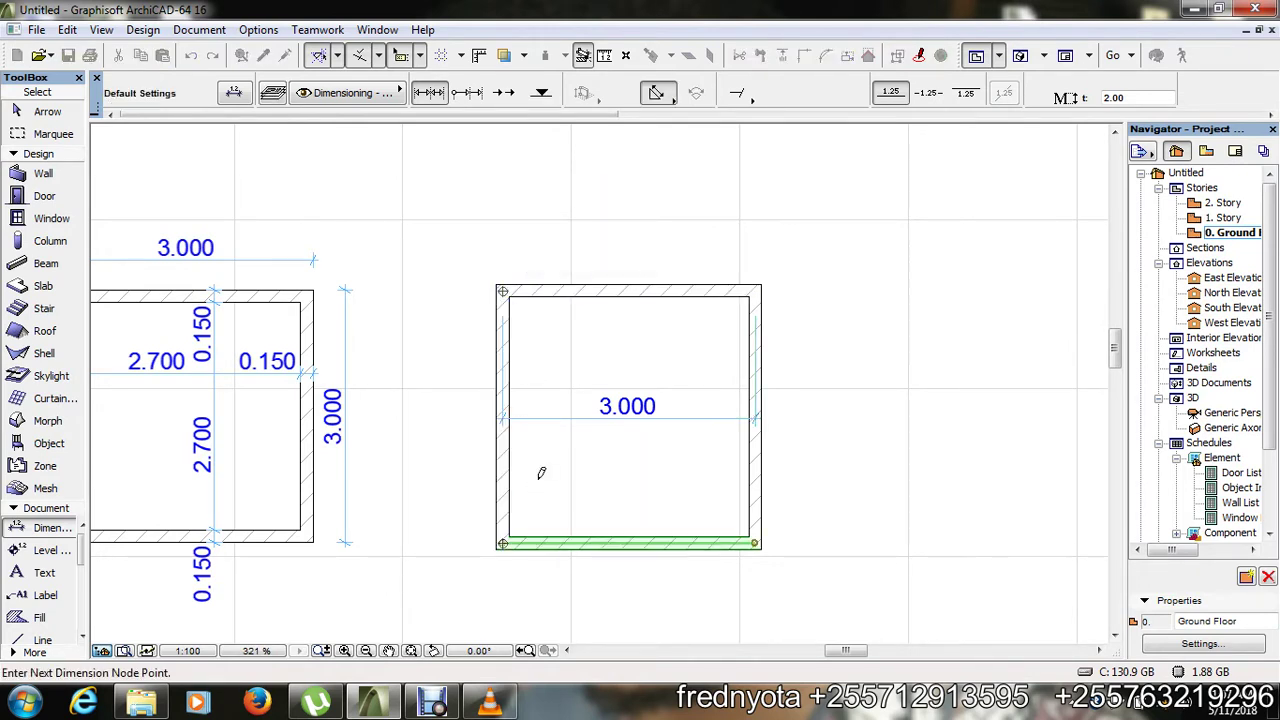
double_click(565, 390)
left_click(580, 392)
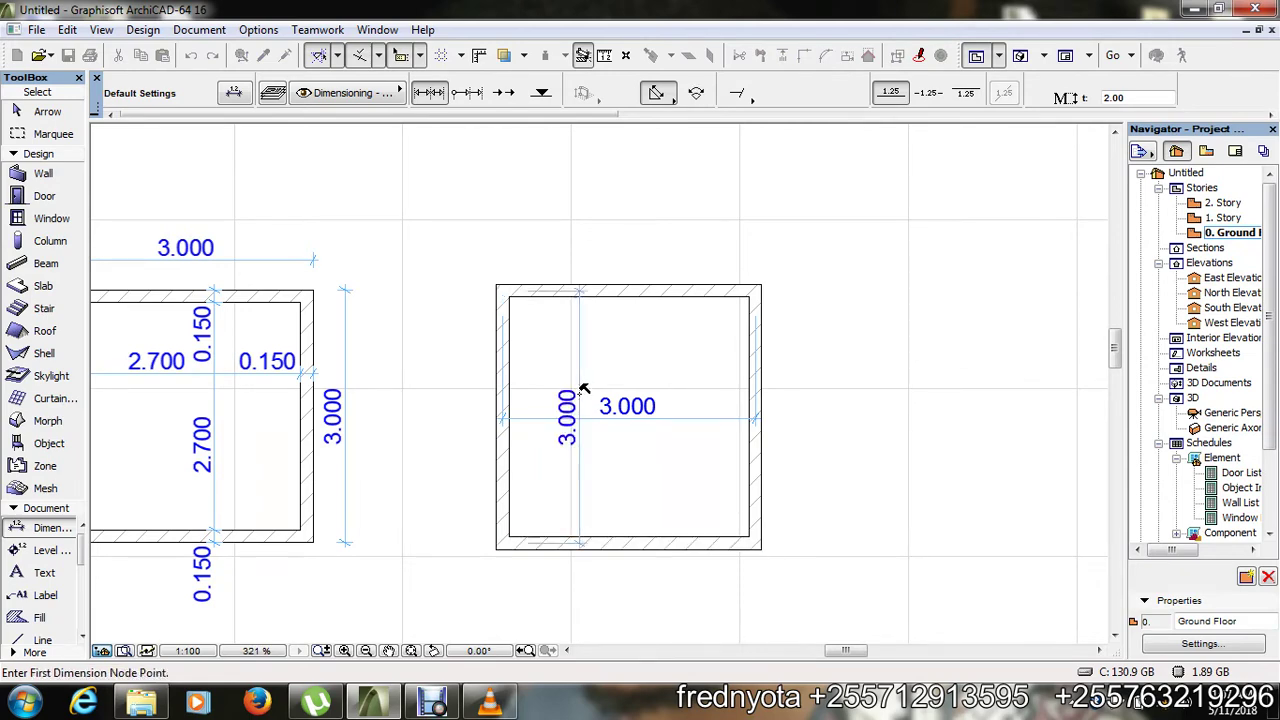
- Examine the three dimensioned rooms side by side to compare the effect of their wall reference line placements
scroll(580, 424, "down", 1)
scroll(576, 424, "up", 4)
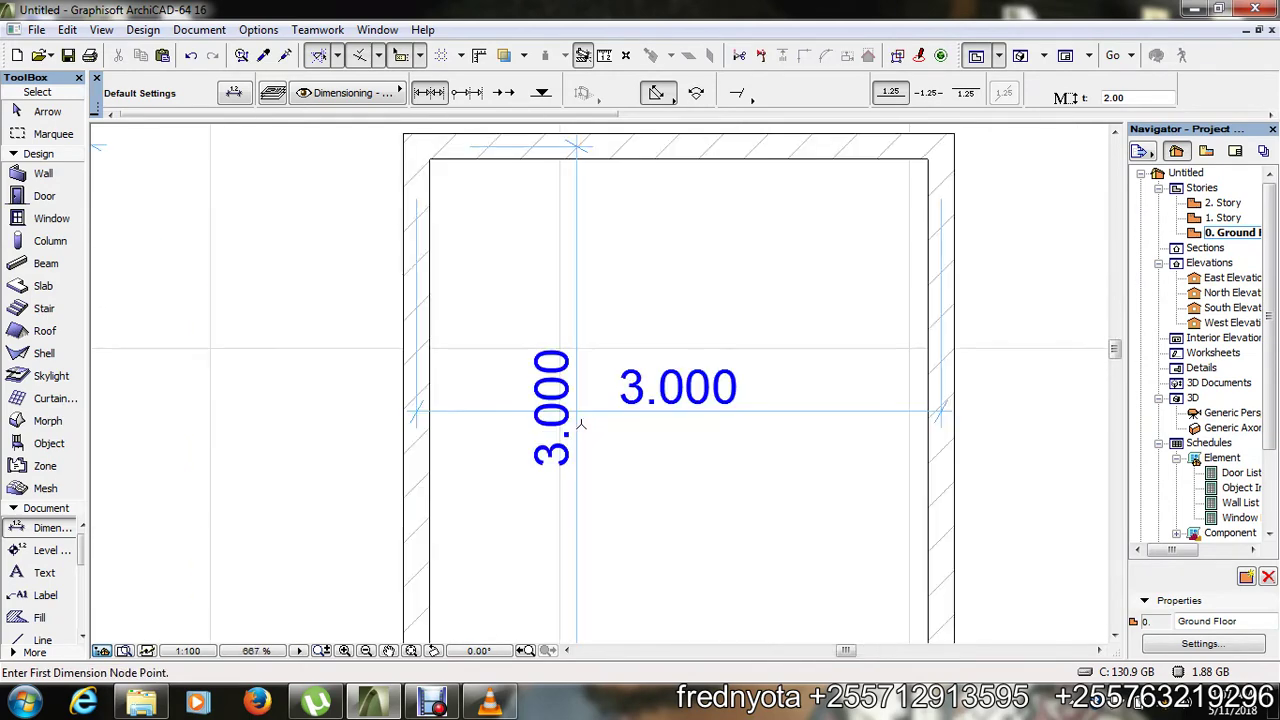
scroll(574, 420, "down", 4)
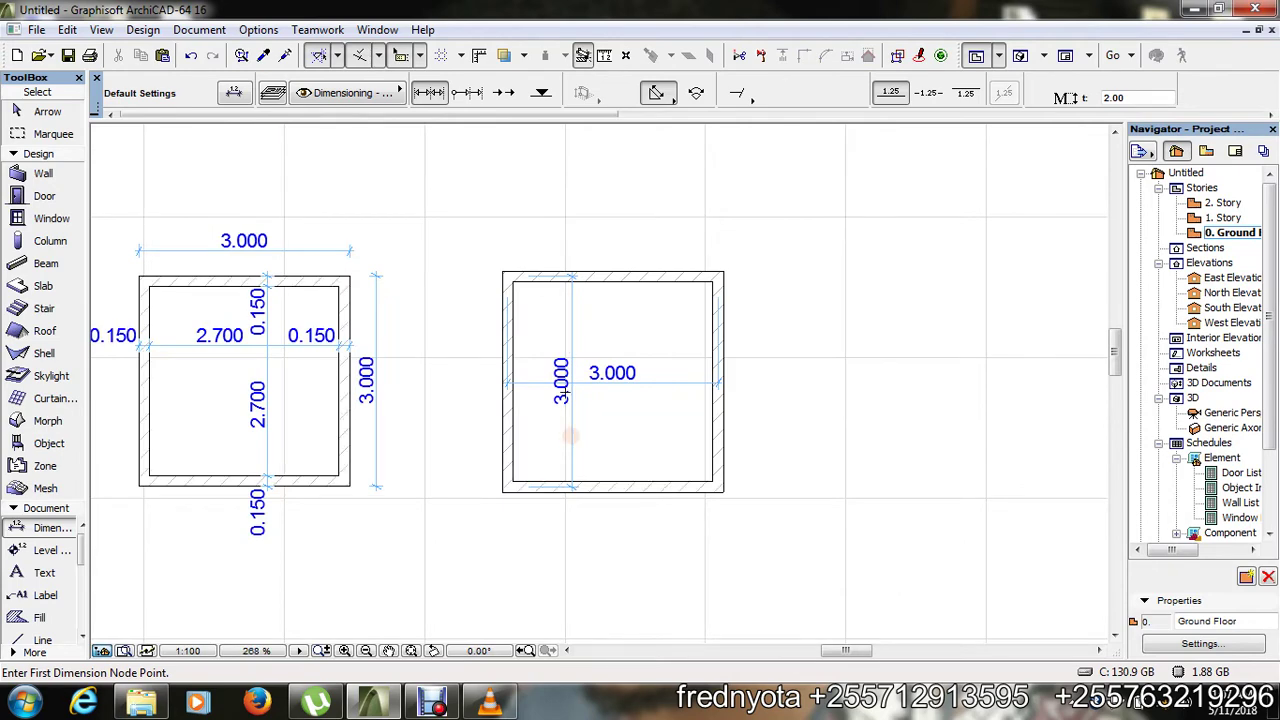
scroll(655, 385, "down", 4)
scroll(662, 381, "down", 4)
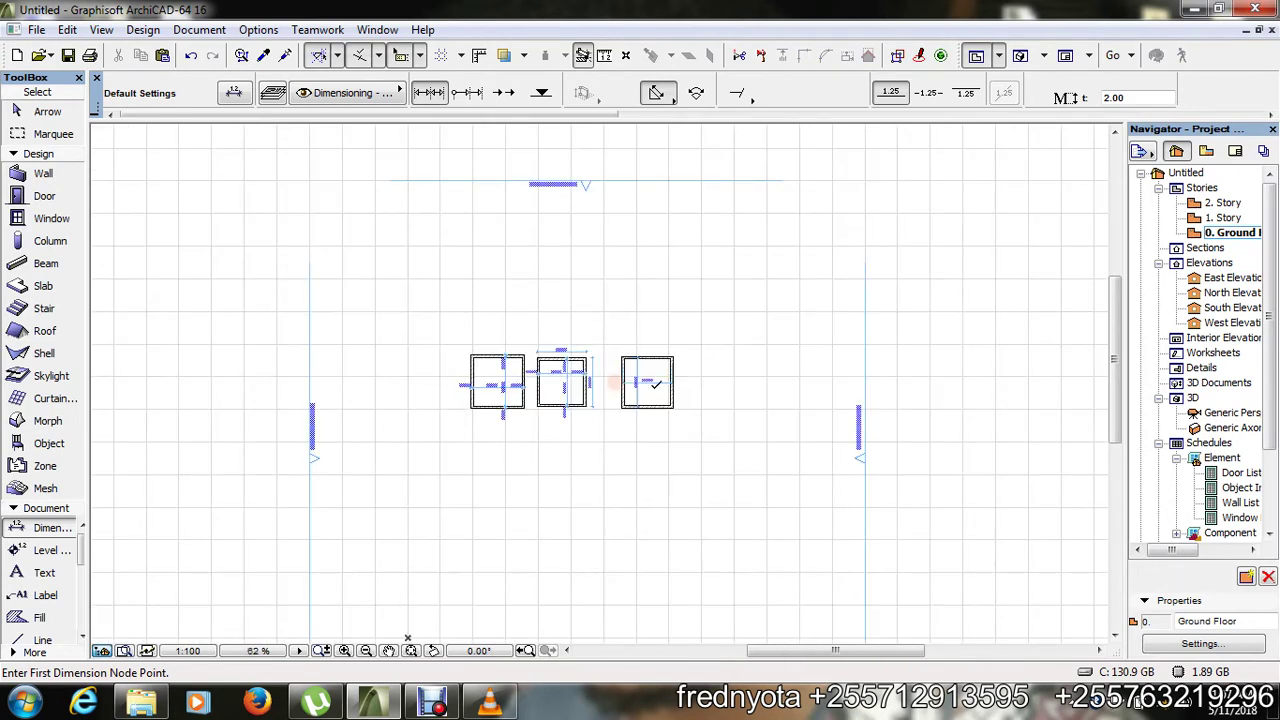
scroll(650, 382, "up", 5)
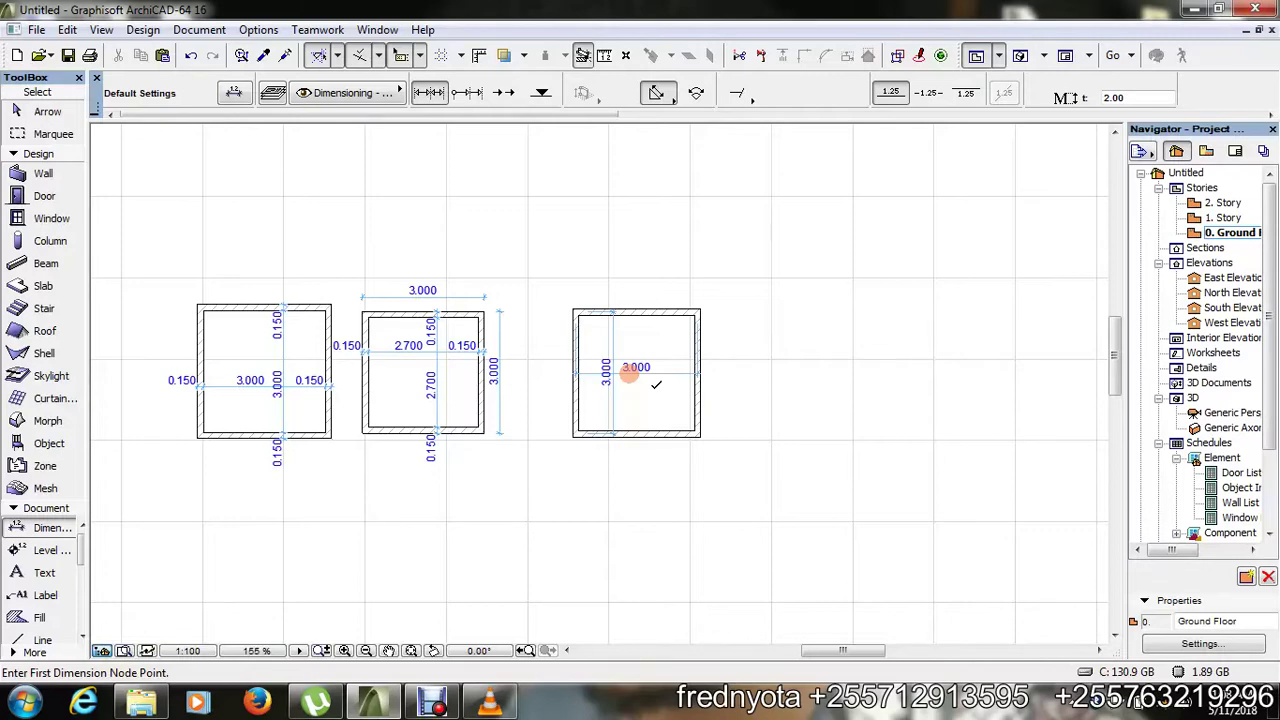
- Select all three rooms together with their dimensions and delete them from the floor plan
scroll(656, 384, "down", 3)
left_click(47, 111)
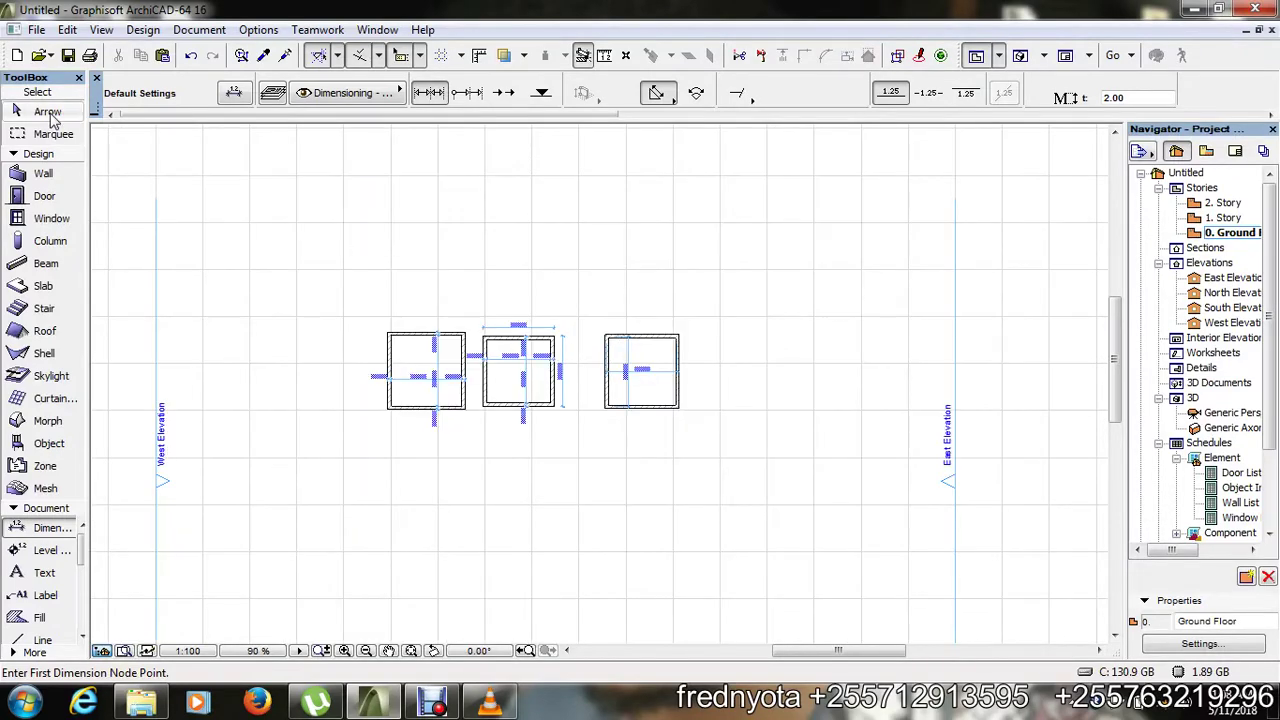
left_click(367, 317)
left_click(755, 458)
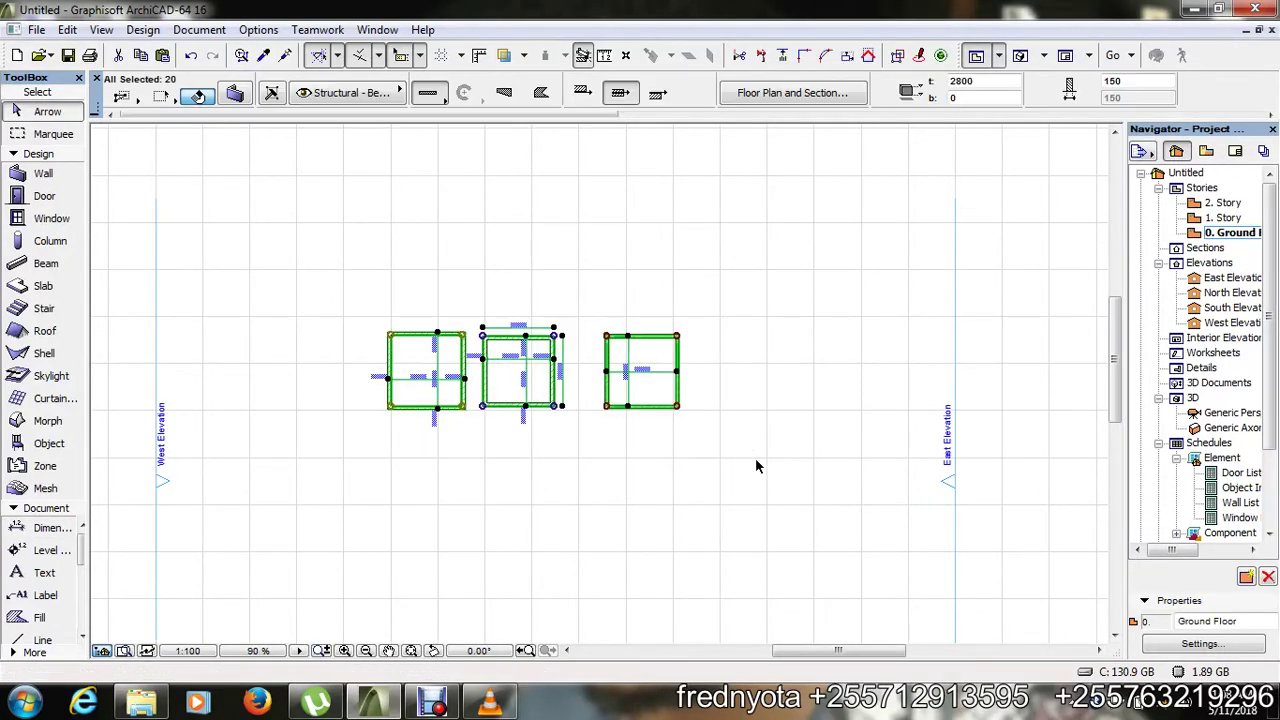
key("Delete")
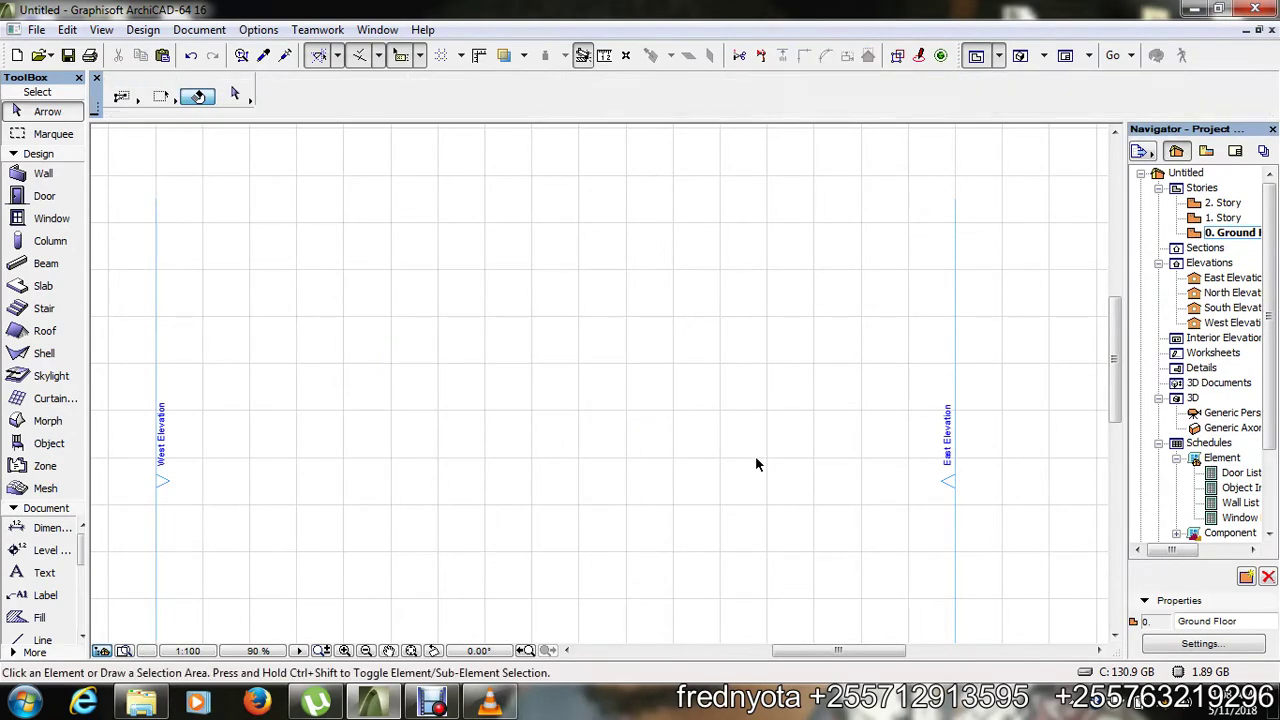
- Draw a 3500 mm vertical wall upward from just inside the West Elevation line, with the reference line on its inner face
scroll(491, 216, "down", 4)
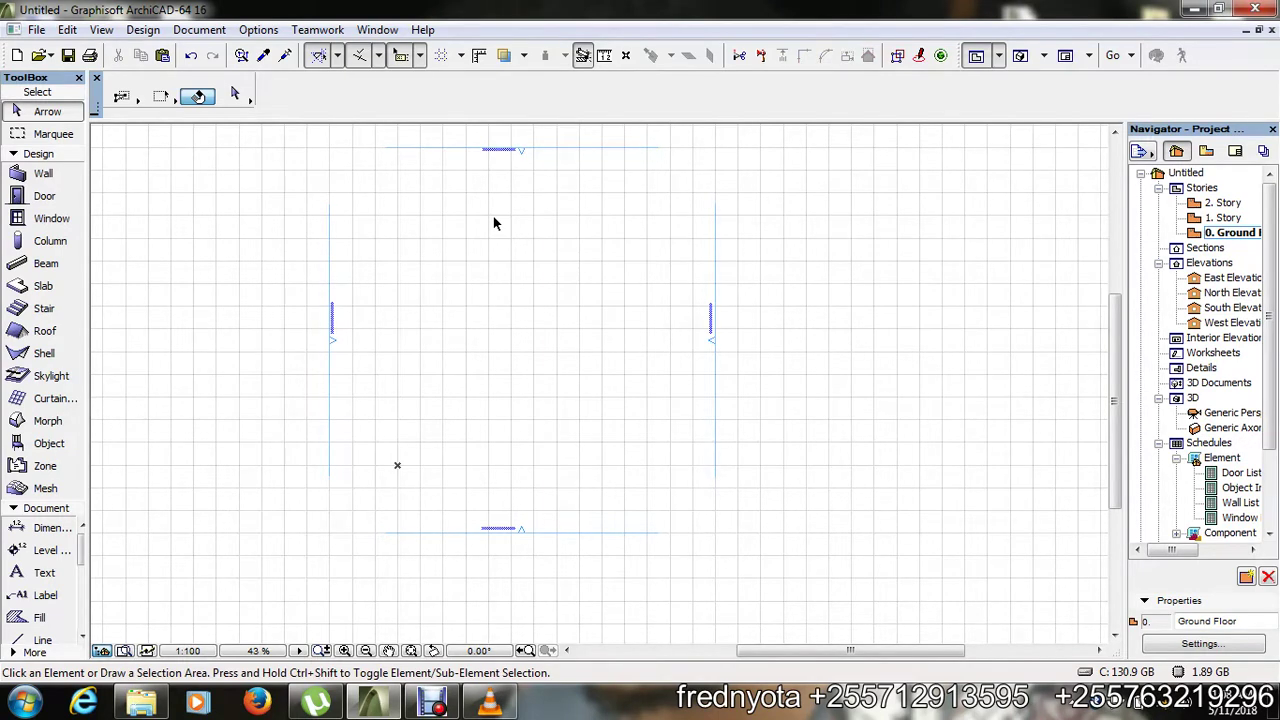
left_click(64, 178)
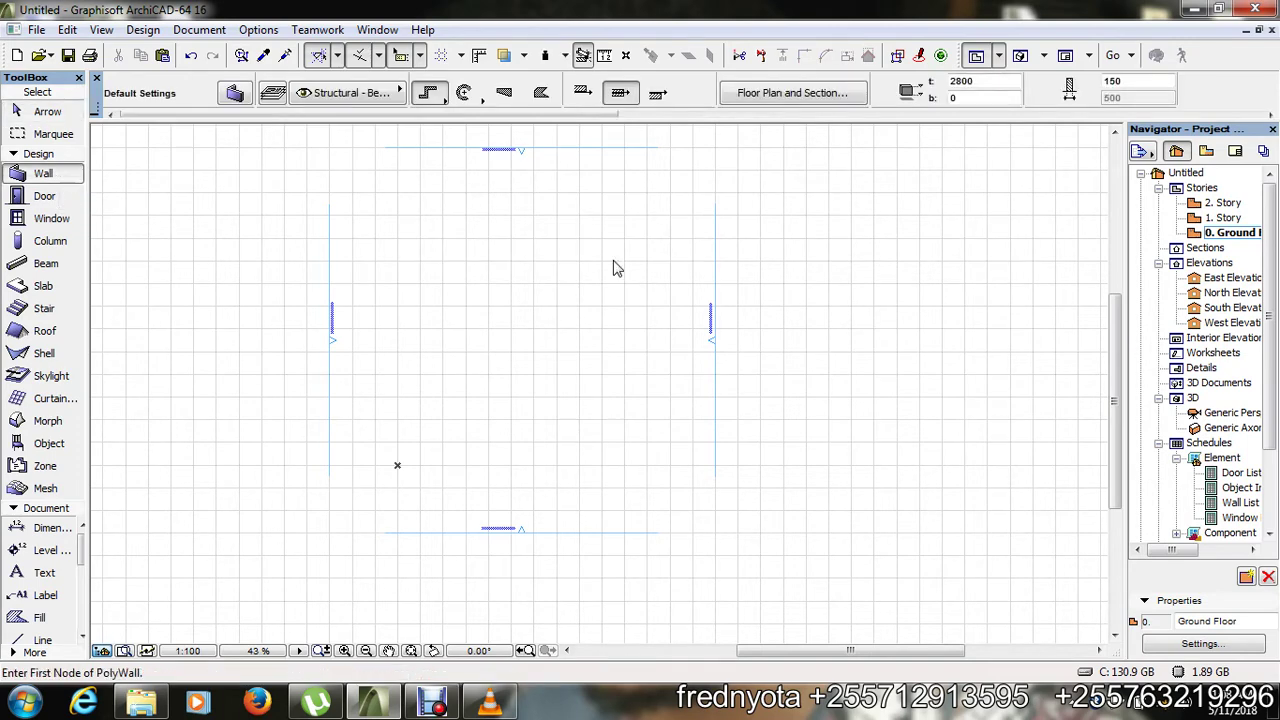
scroll(877, 297, "down", 2)
scroll(706, 286, "up", 4)
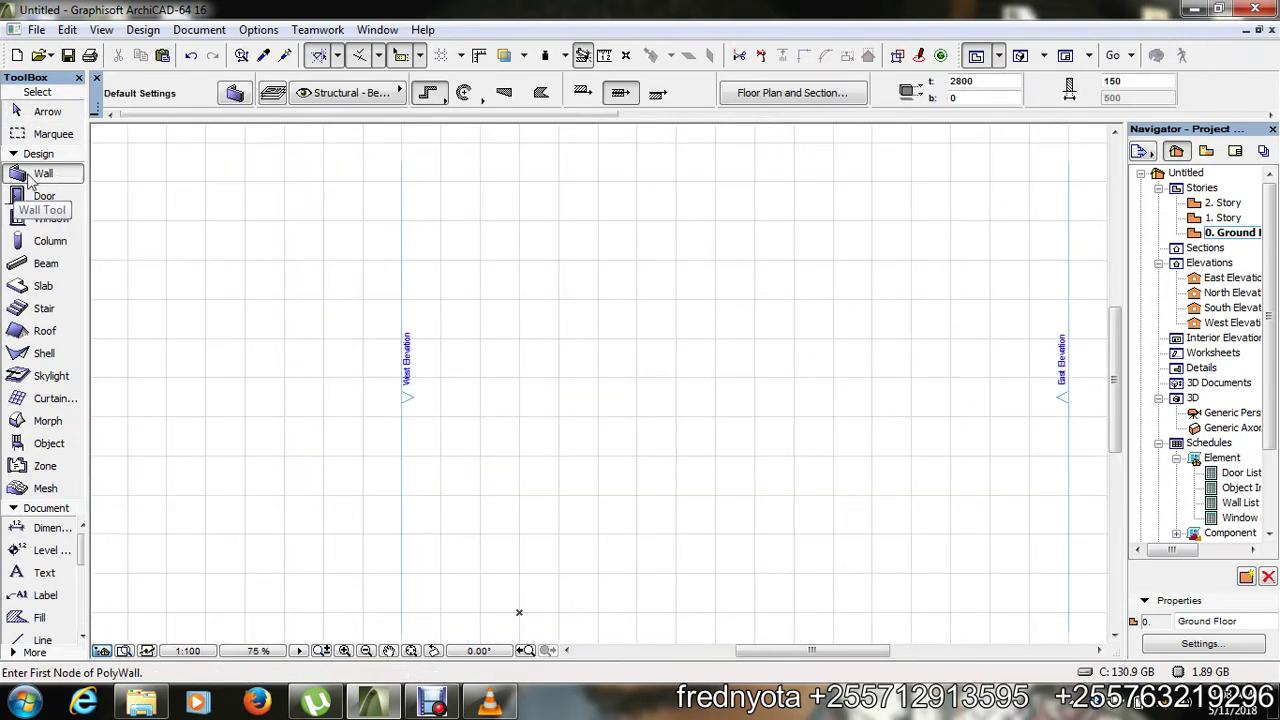
left_click(581, 97)
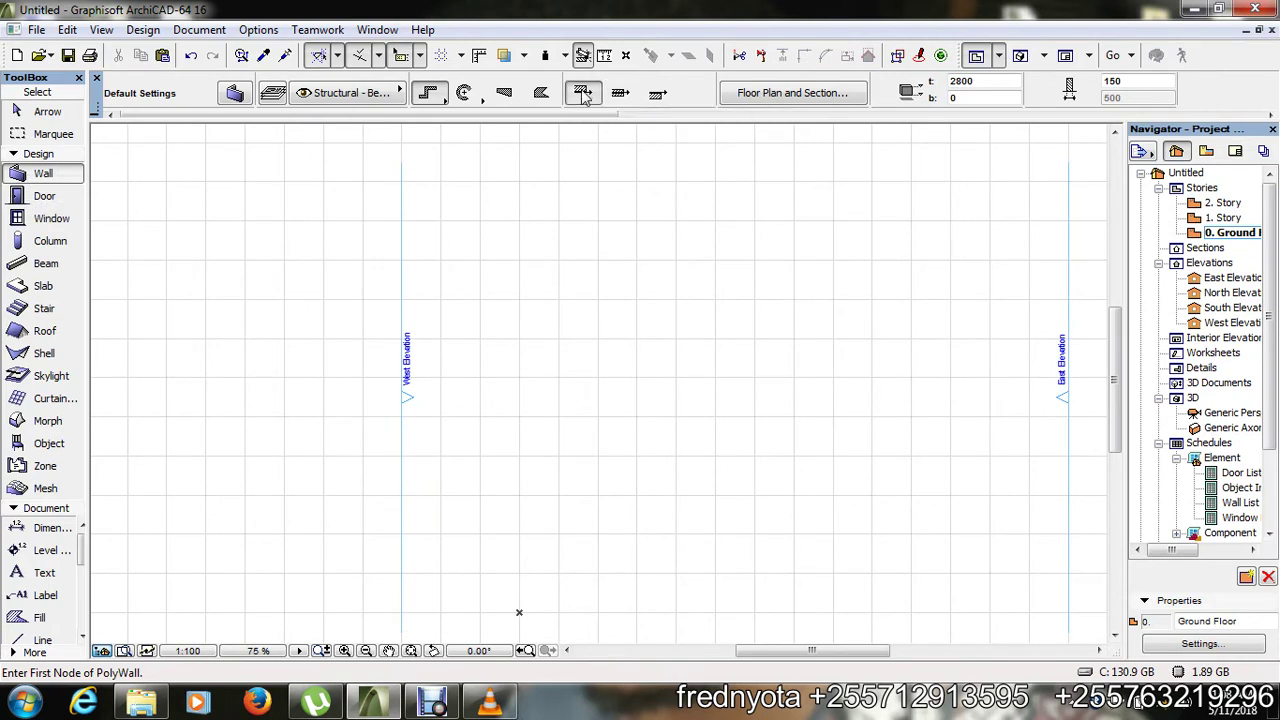
left_click(465, 514)
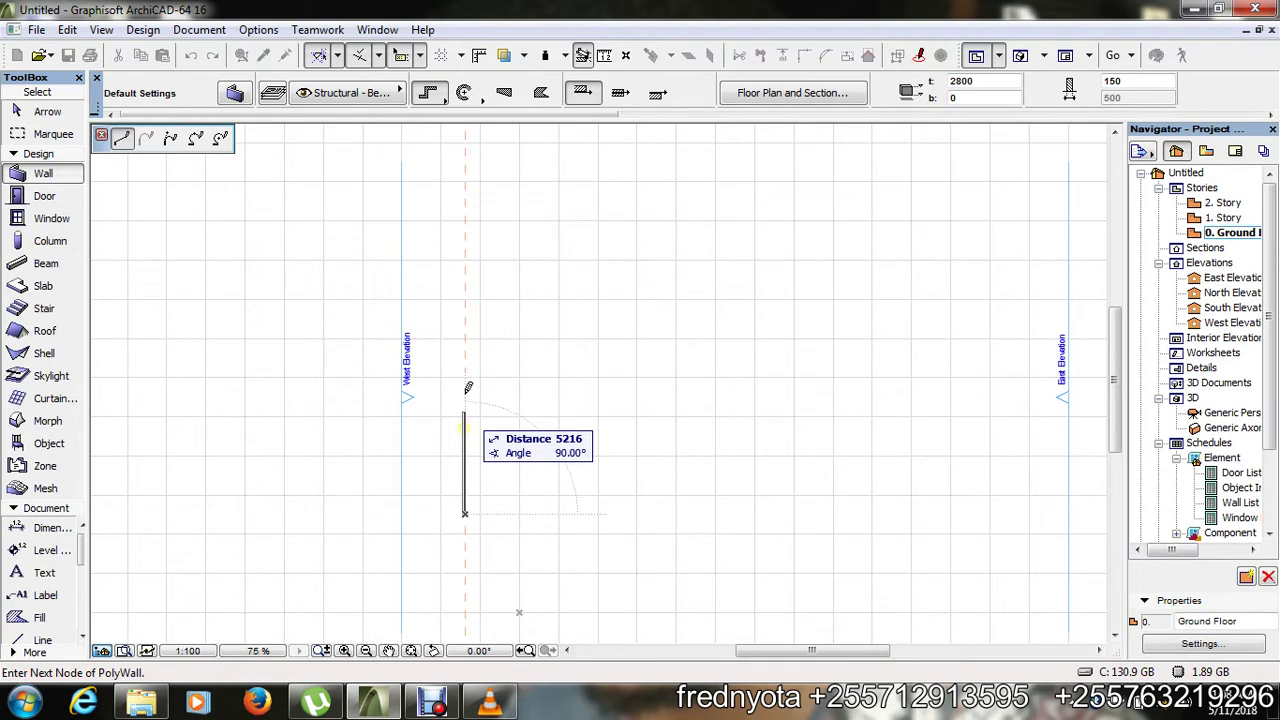
scroll(466, 514, "up", 5)
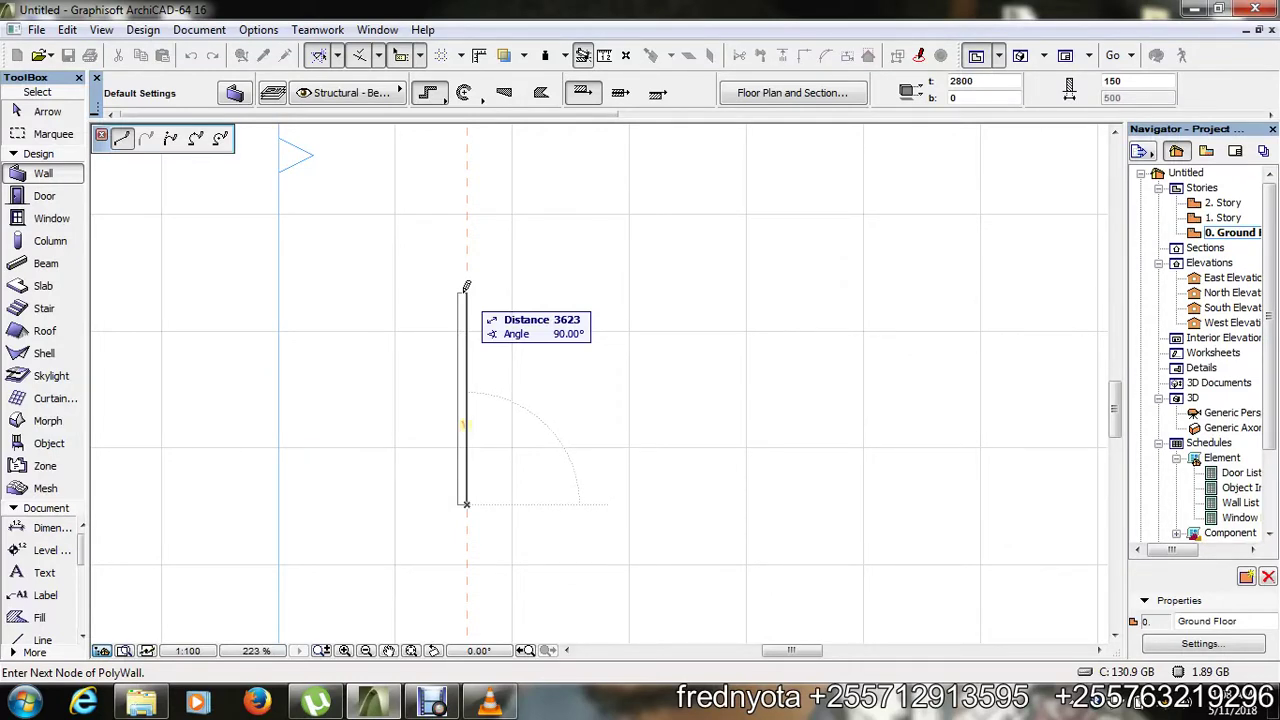
scroll(466, 287, "up", 1)
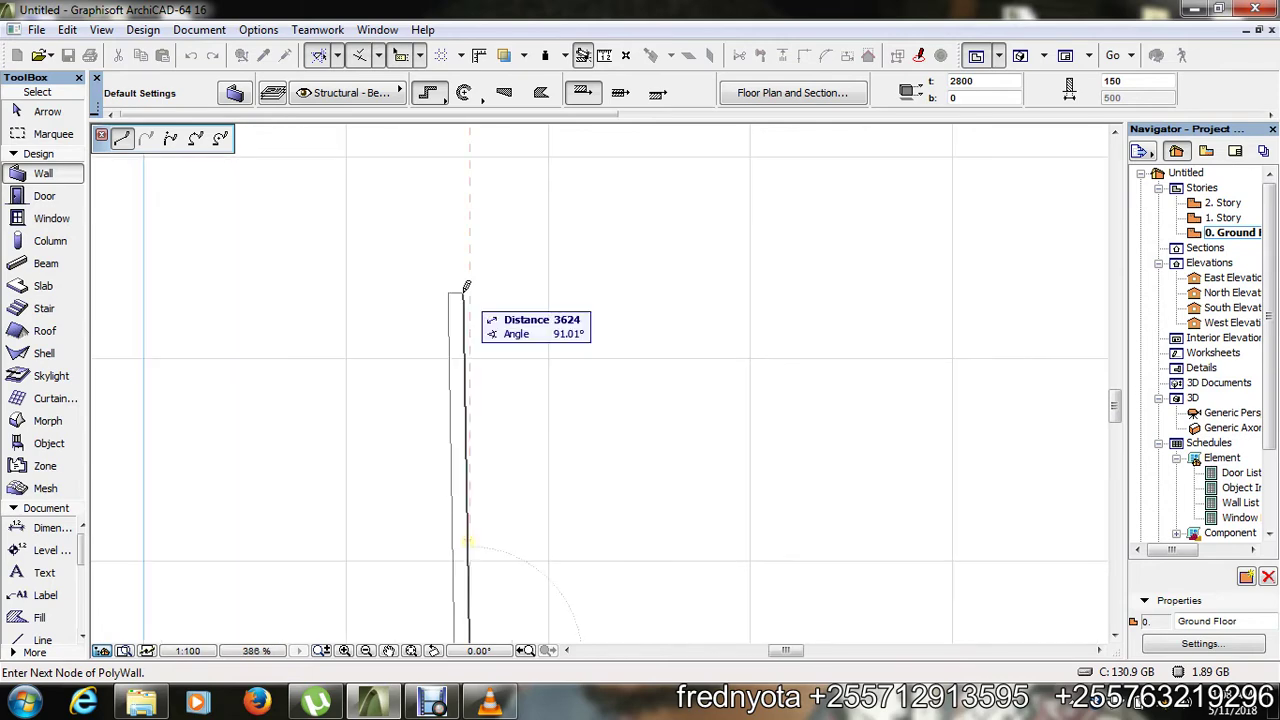
scroll(480, 277, "down", 5)
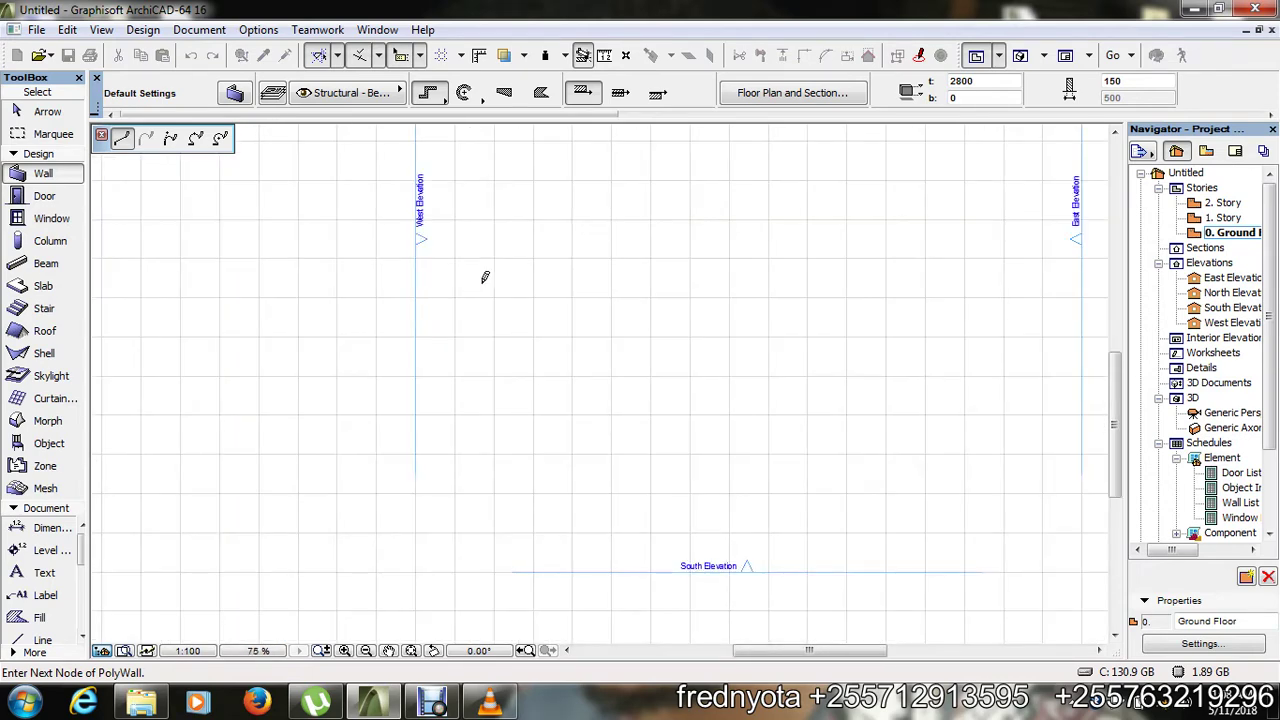
scroll(484, 277, "down", 2)
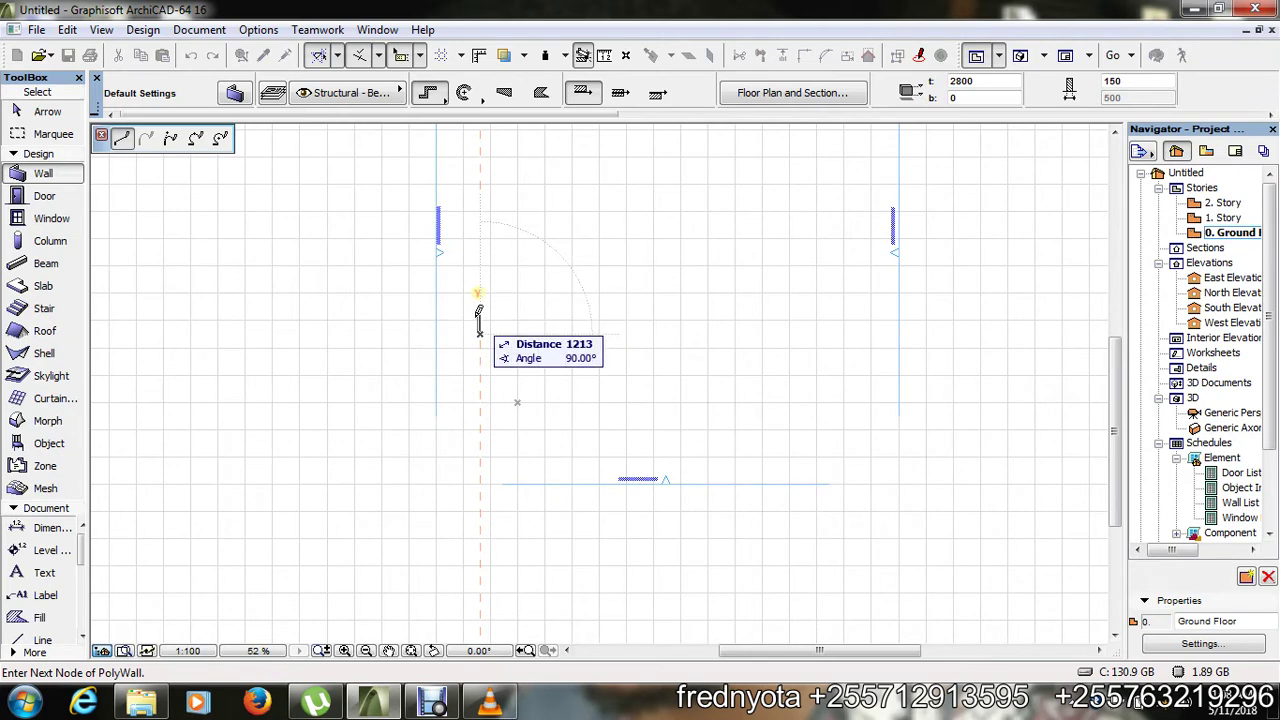
scroll(478, 312, "up", 3)
scroll(478, 312, "up", 3)
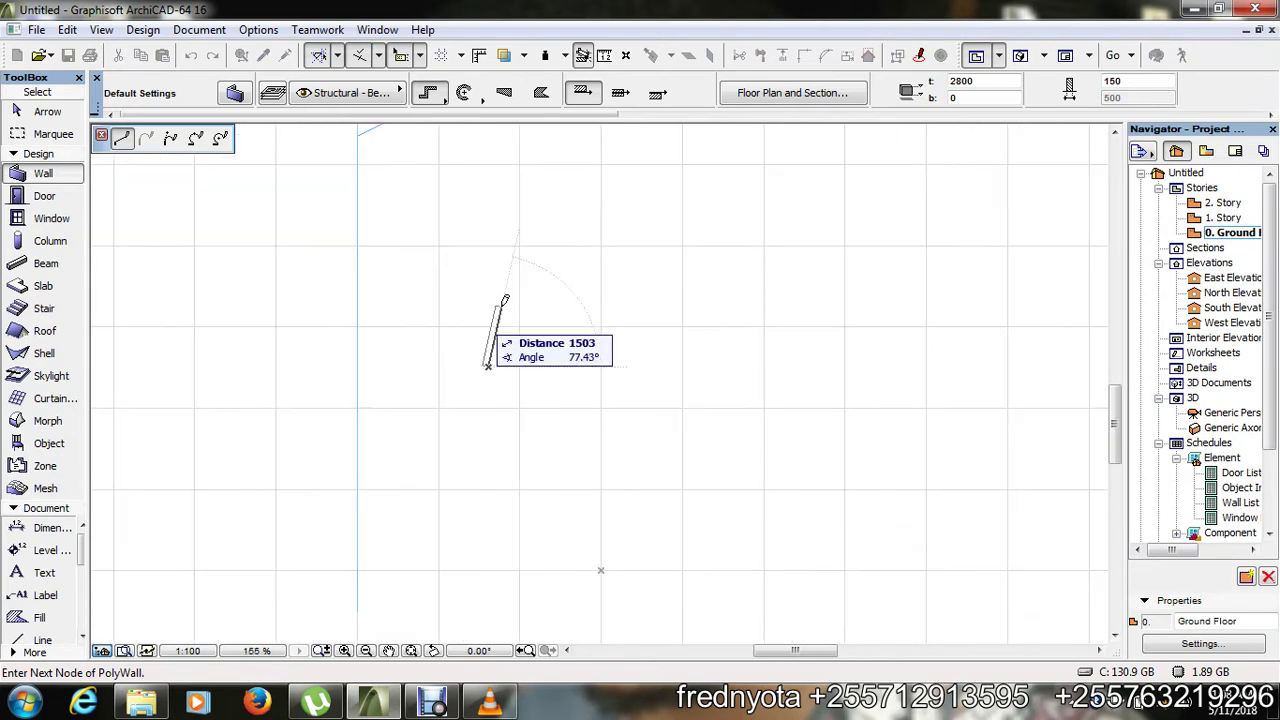
scroll(493, 284, "up", 3)
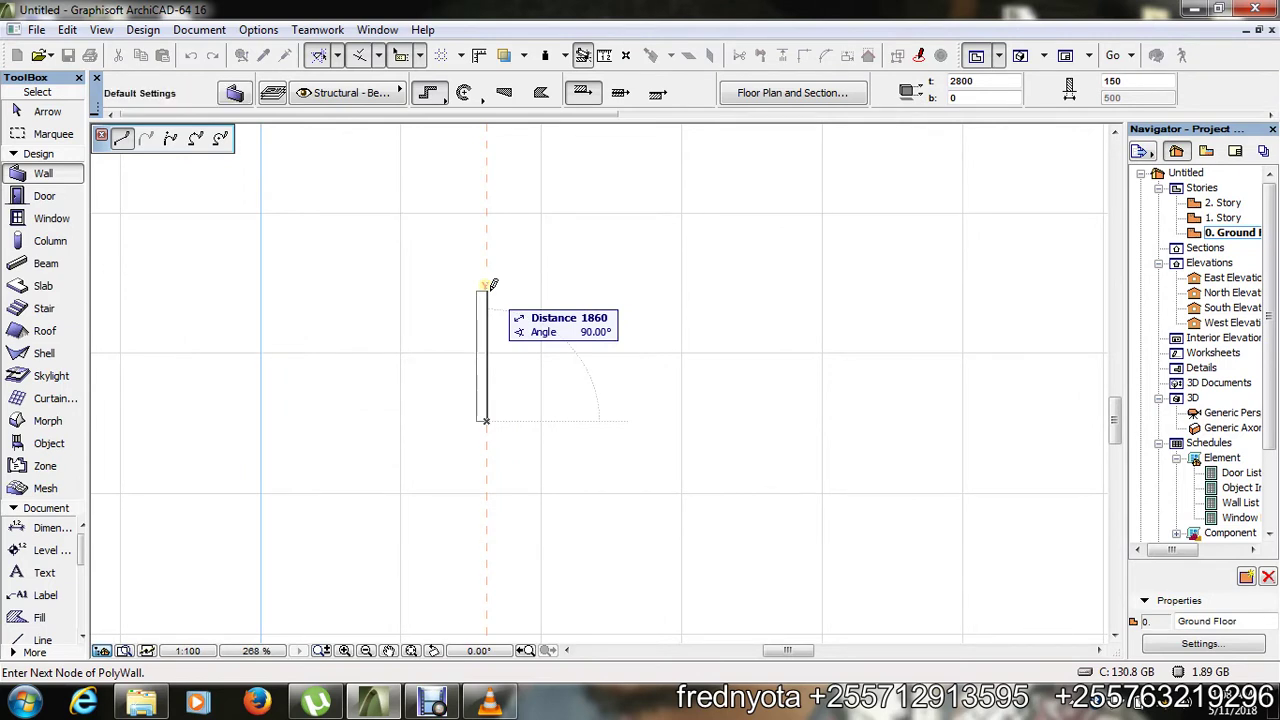
key("Tab")
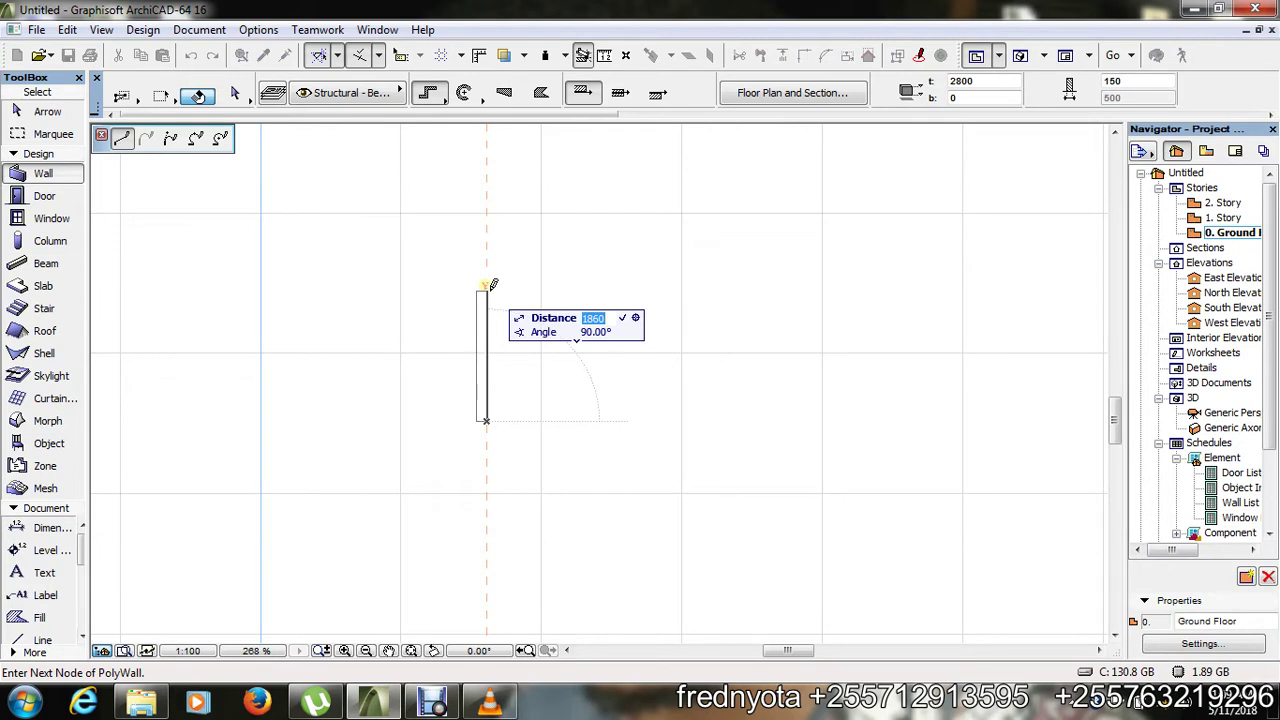
type("3500")
key("Return")
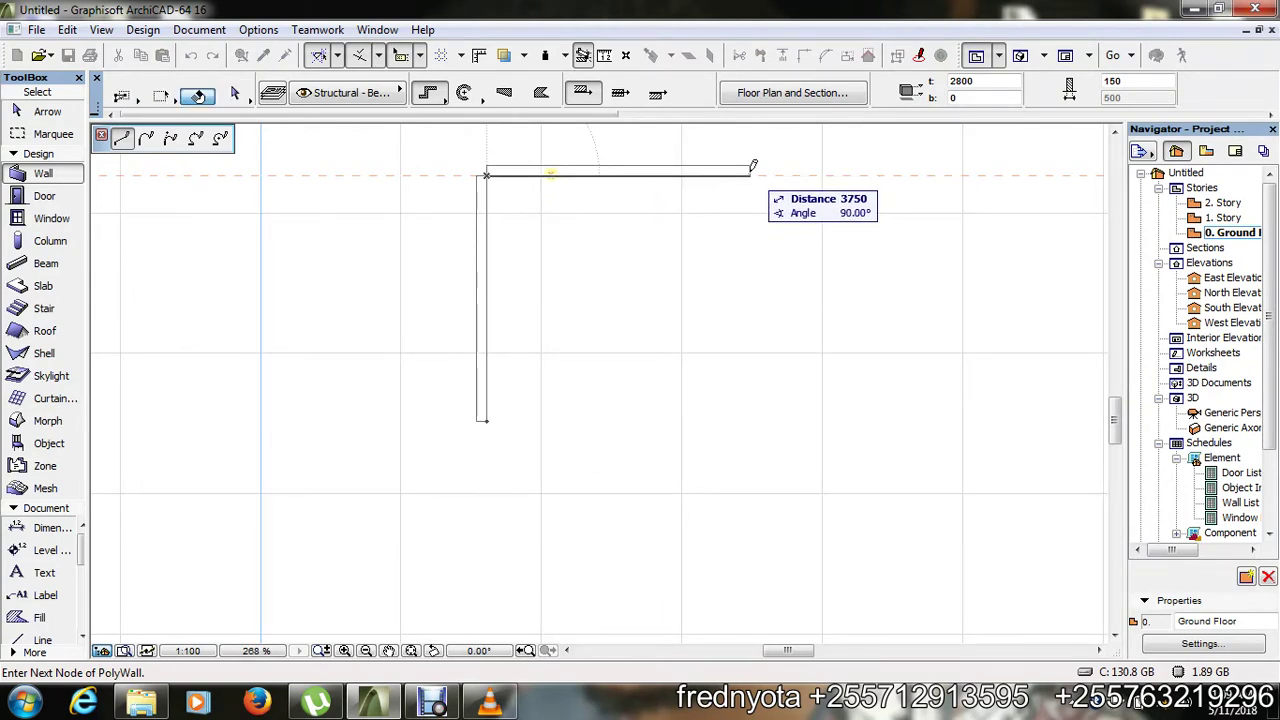
- Continue the wall chain 4000 mm horizontally toward the east, then down, and close the rectangular room at its starting corner
type("40")
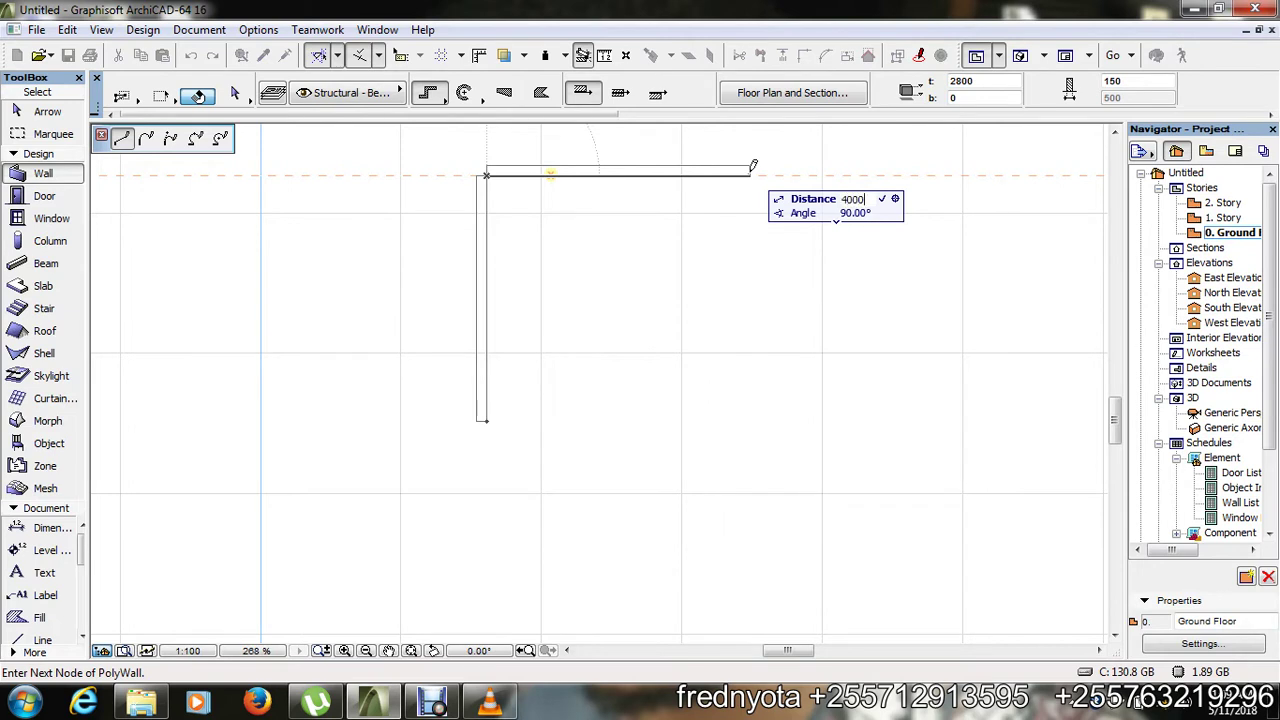
type("00")
key("Return")
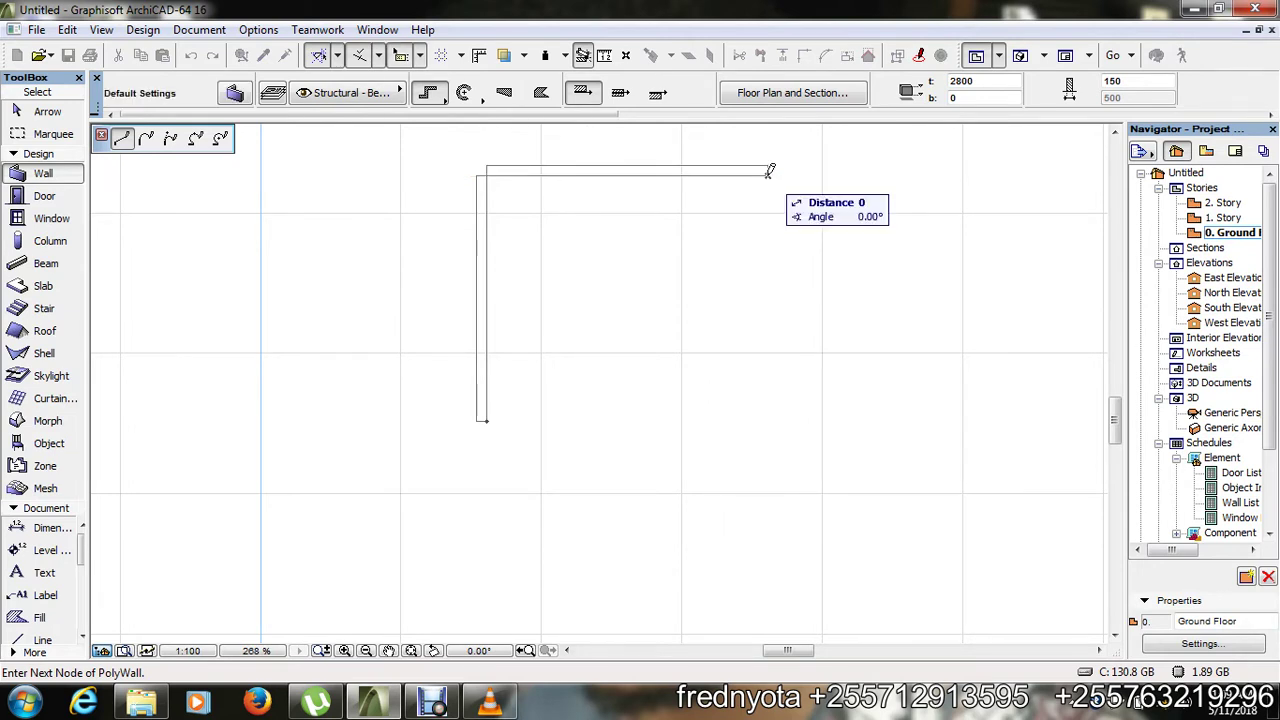
left_click(768, 420)
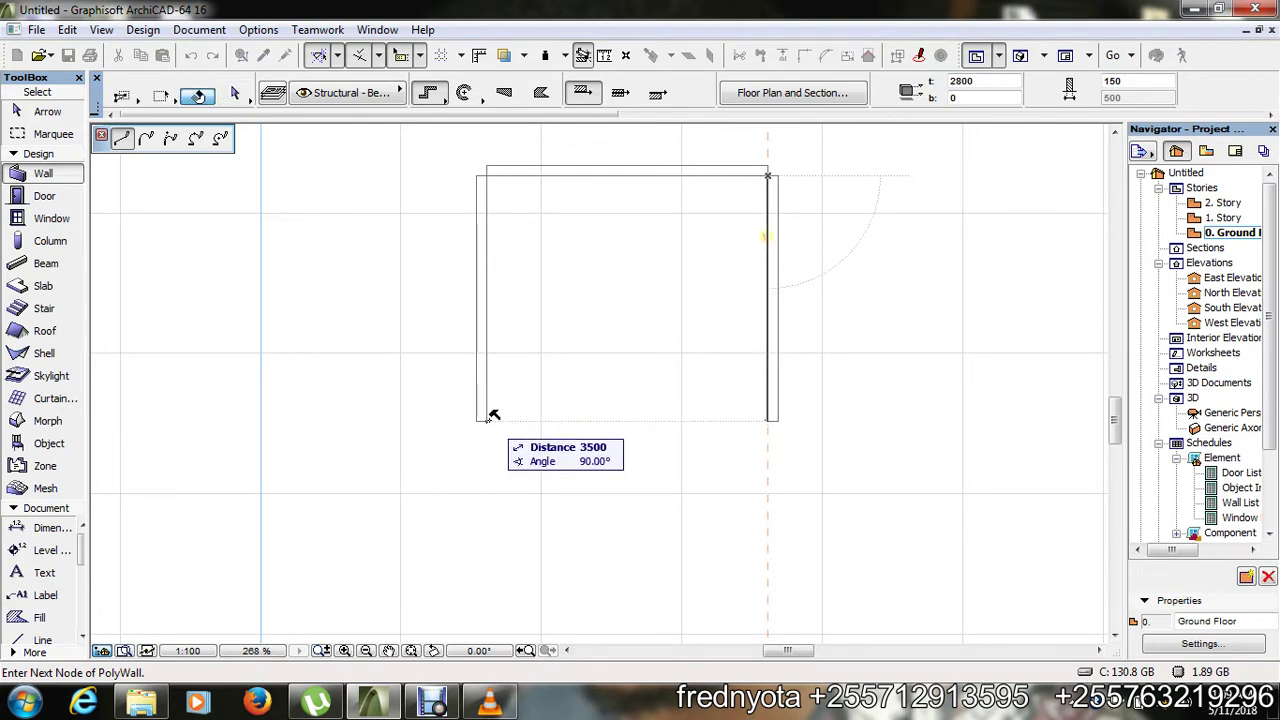
left_click(491, 414)
scroll(478, 400, "down", 1)
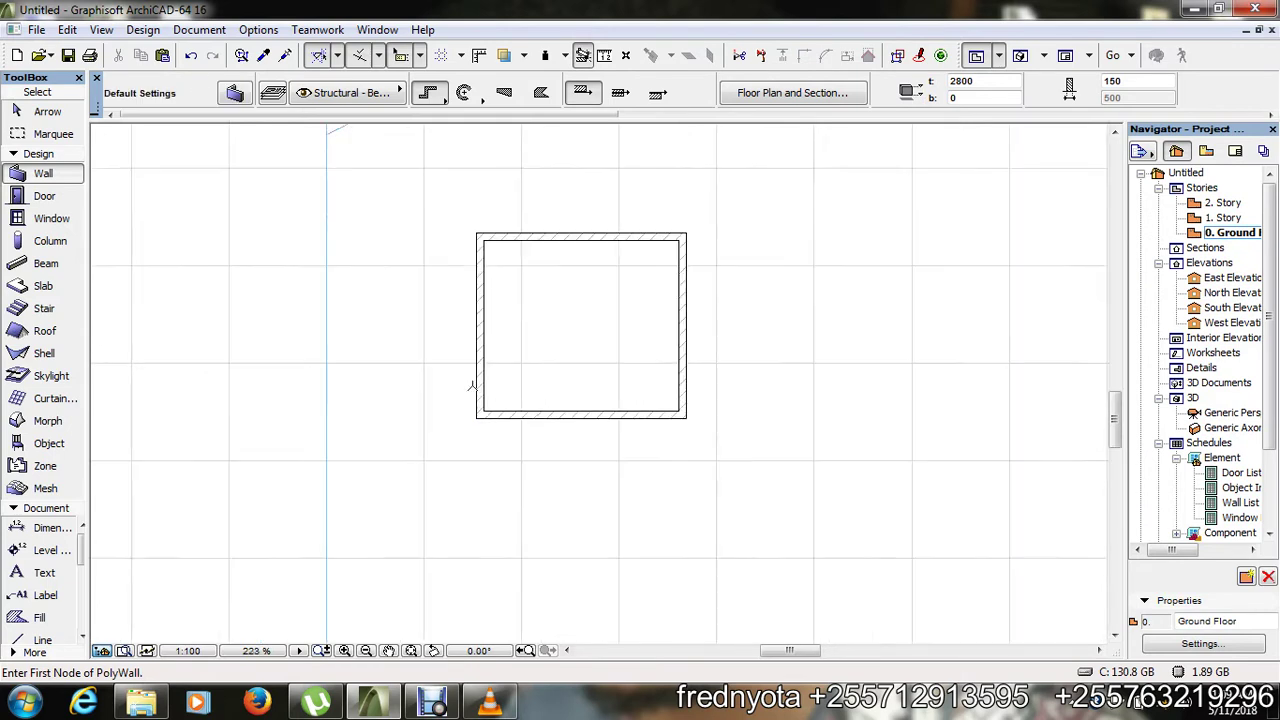
- Draw a 4150 mm wall horizontally eastward from the first room's upper-right inner corner
scroll(471, 386, "down", 4)
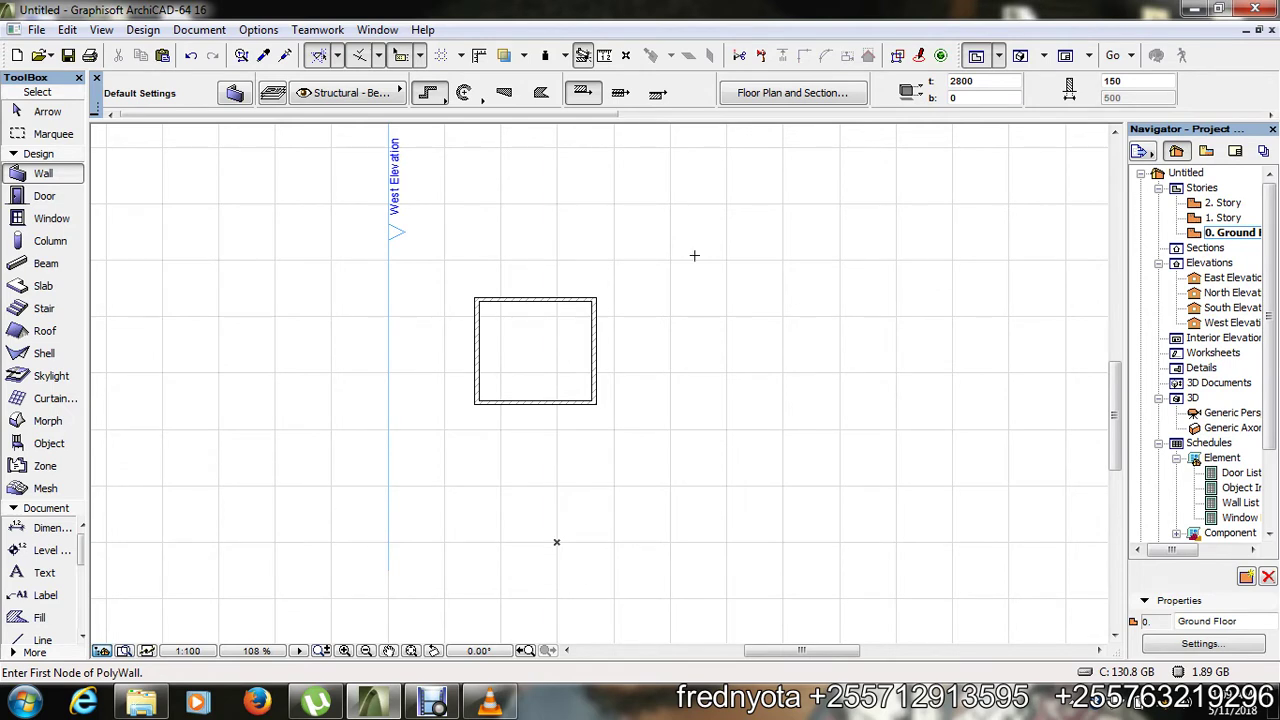
scroll(594, 312, "up", 4)
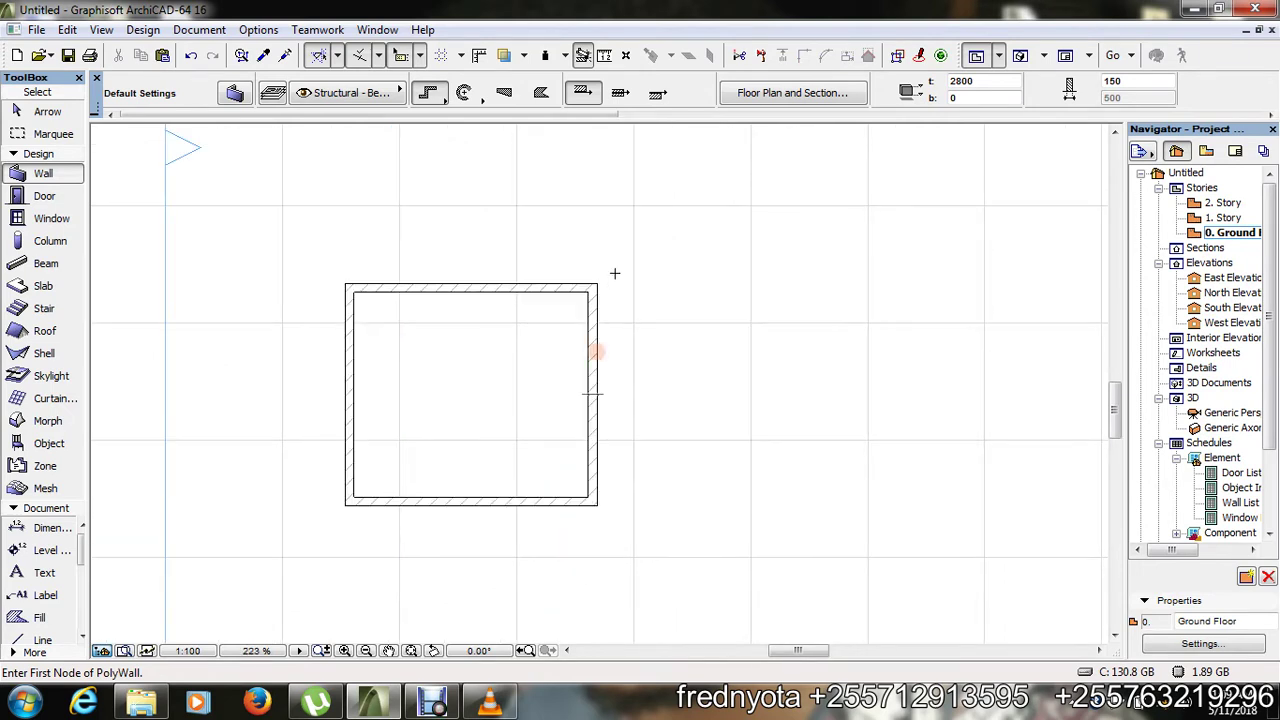
left_click(588, 292)
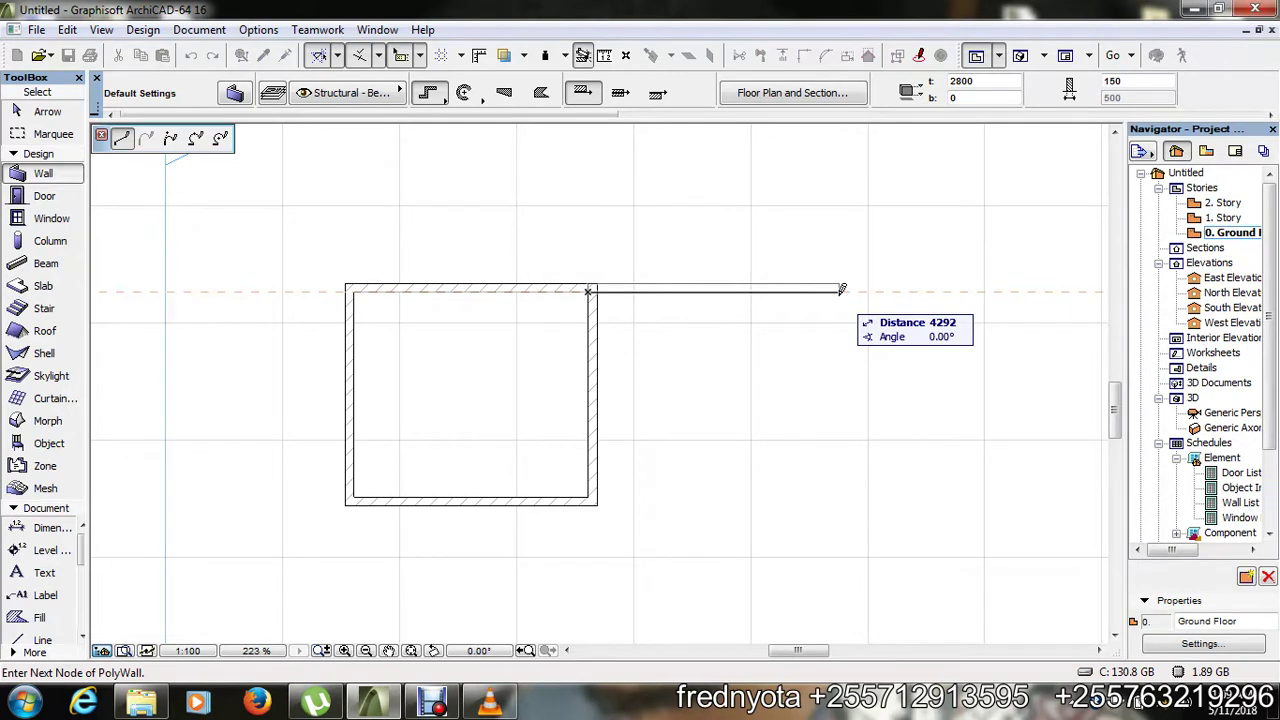
key("Tab")
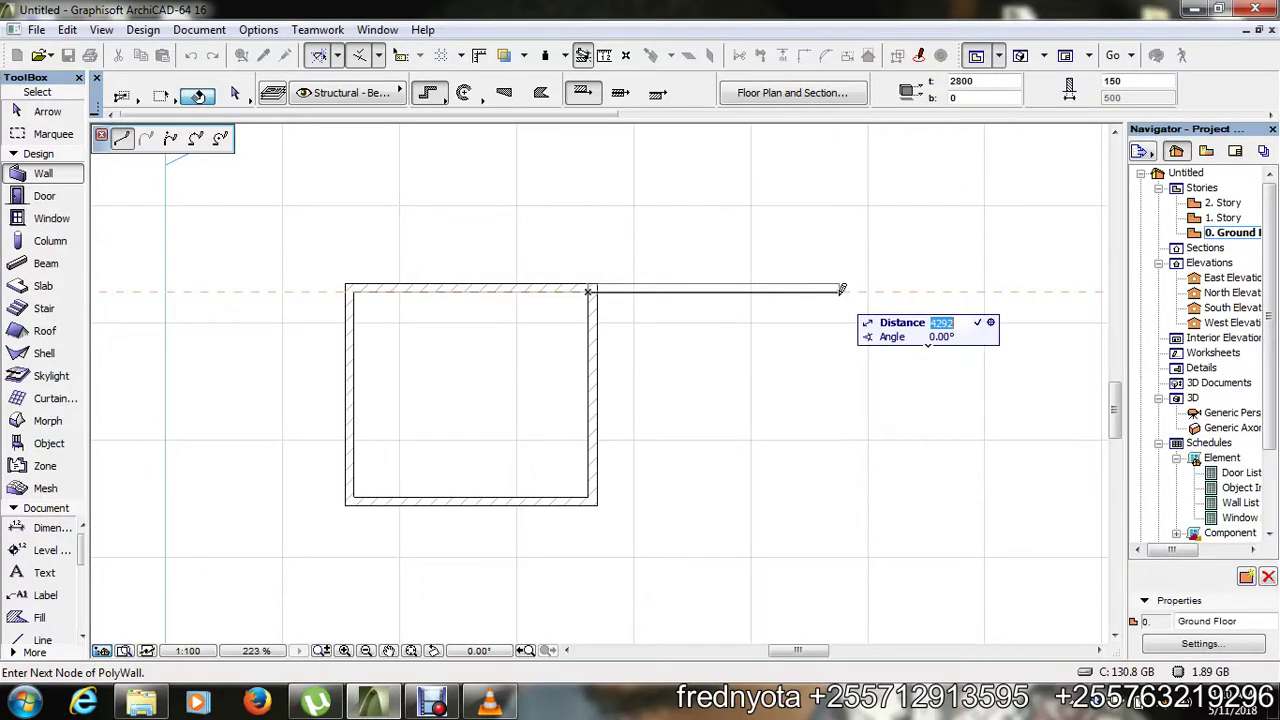
type("4150")
key("Return")
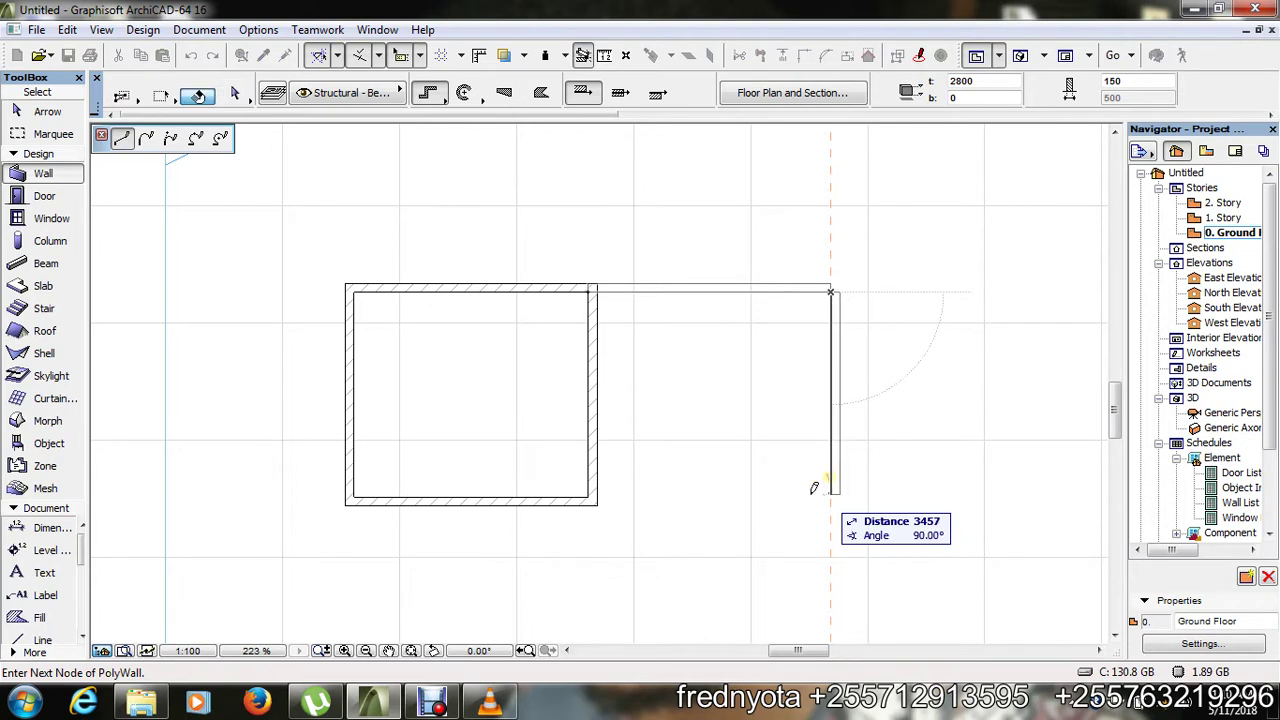
- Complete the second room with its right and bottom walls, ending at the first room's lower-right inner corner, and clear the selection
left_click(589, 492)
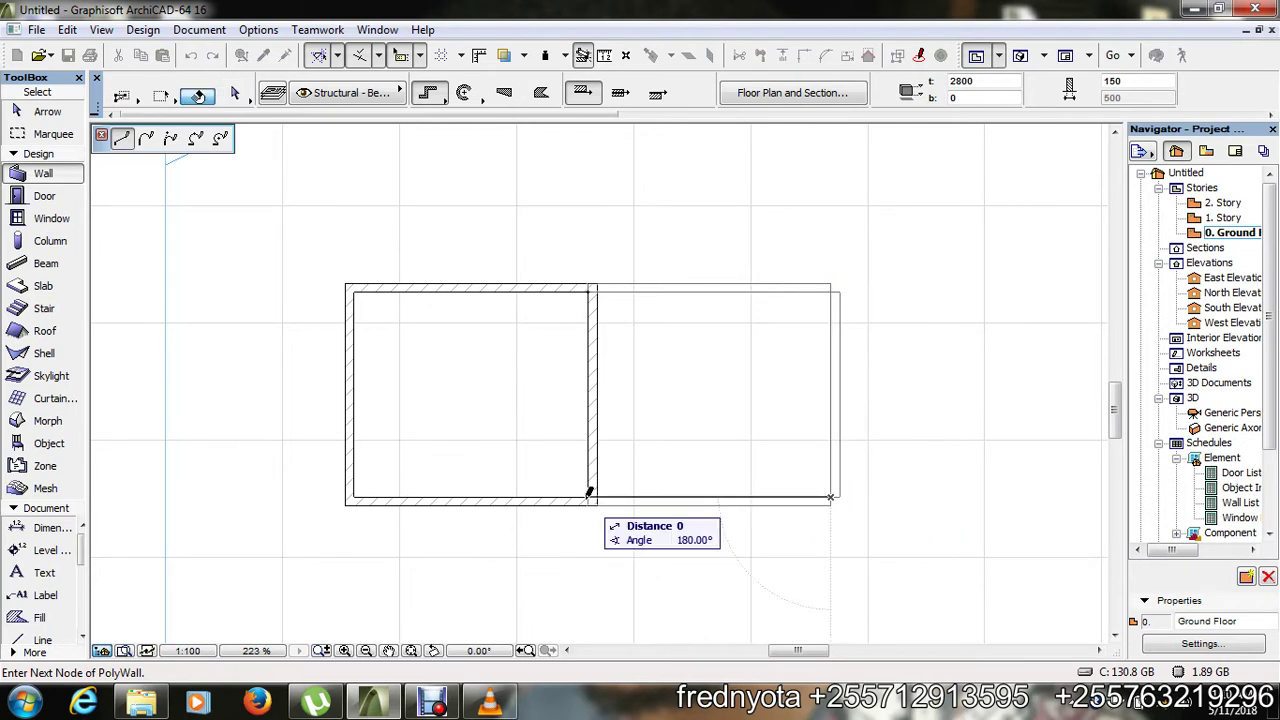
left_click(589, 492)
left_click(589, 492)
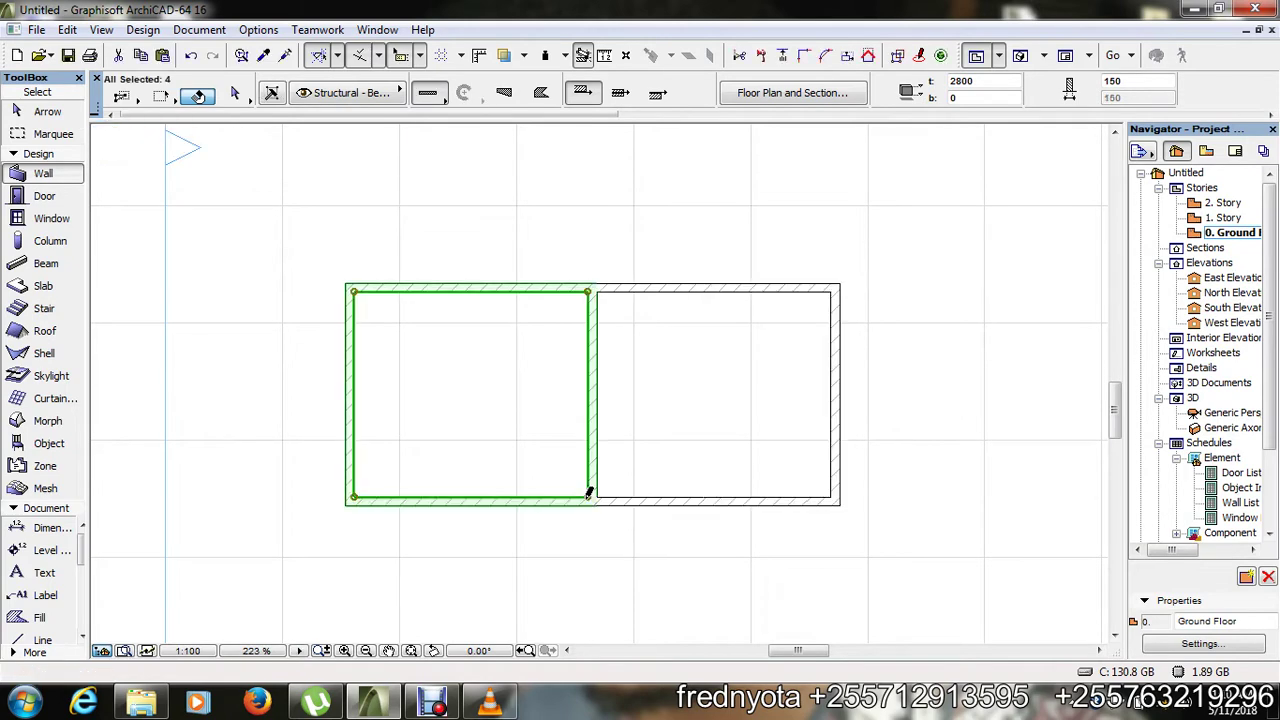
scroll(669, 414, "down", 5)
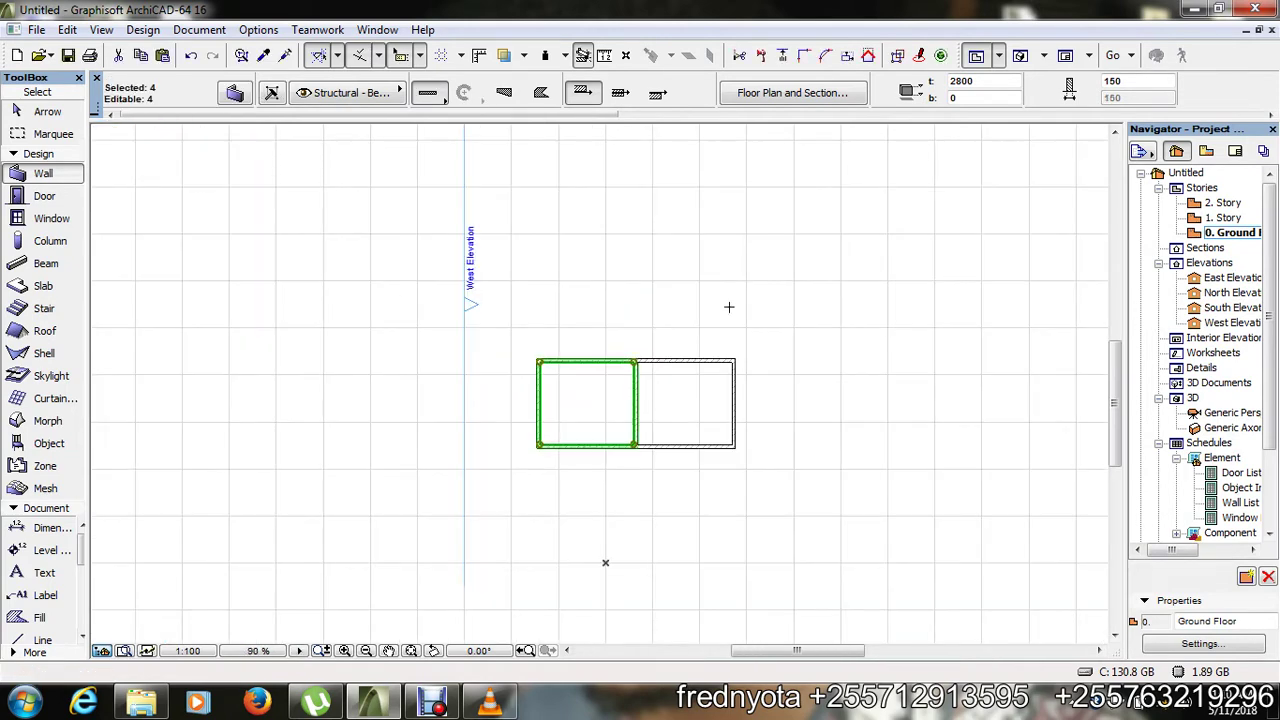
key("Escape")
- Examine the two adjoining rooms and the wall they share on the floor plan
scroll(691, 413, "up", 3)
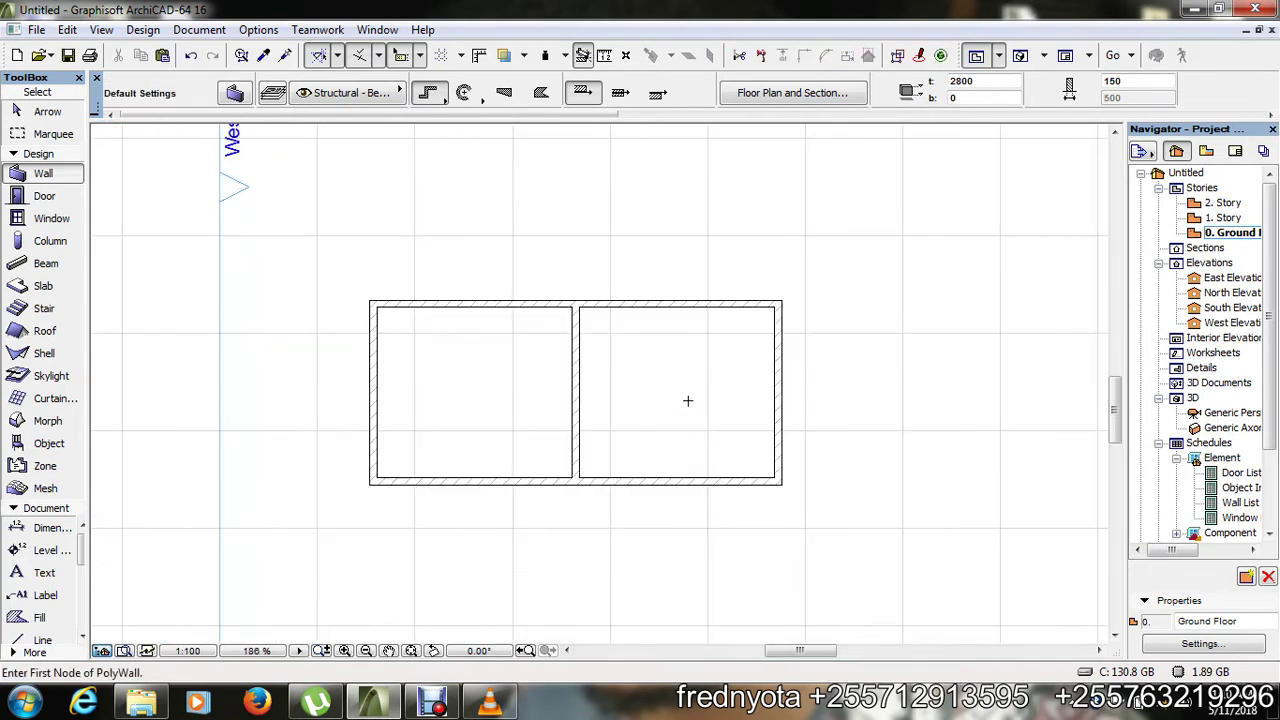
scroll(749, 383, "down", 3)
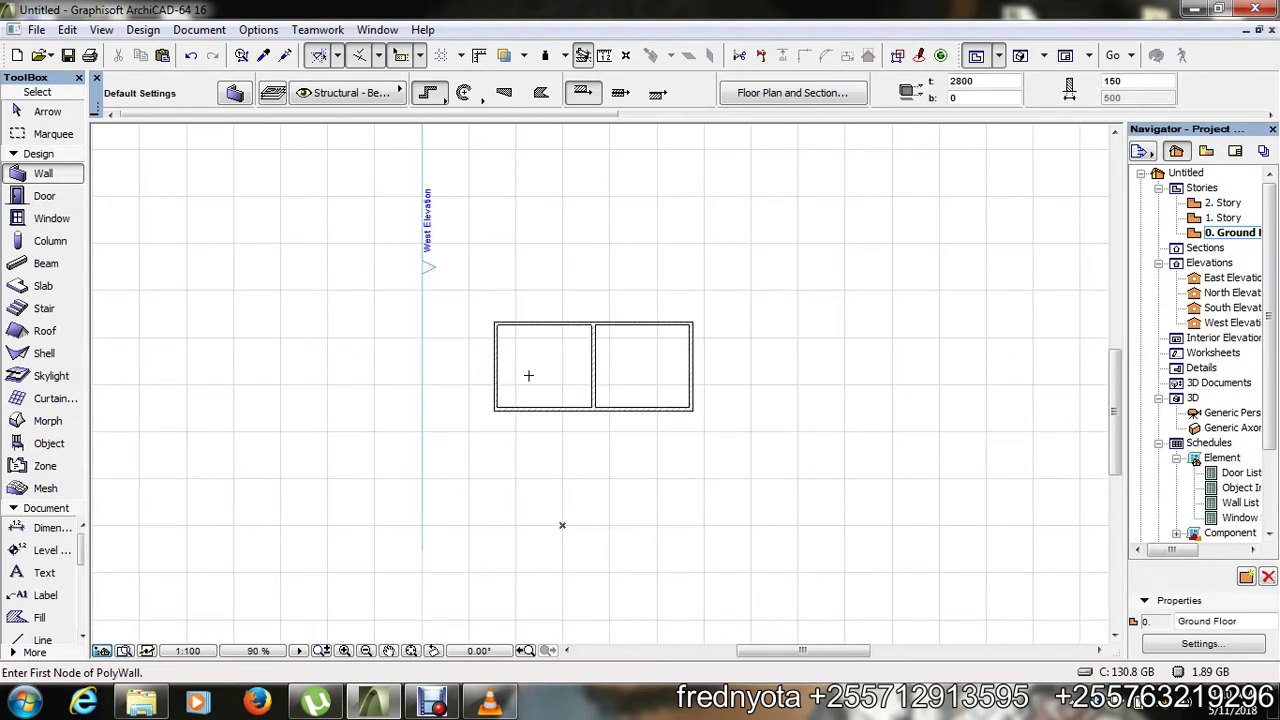
scroll(528, 375, "up", 3)
scroll(523, 376, "down", 1)
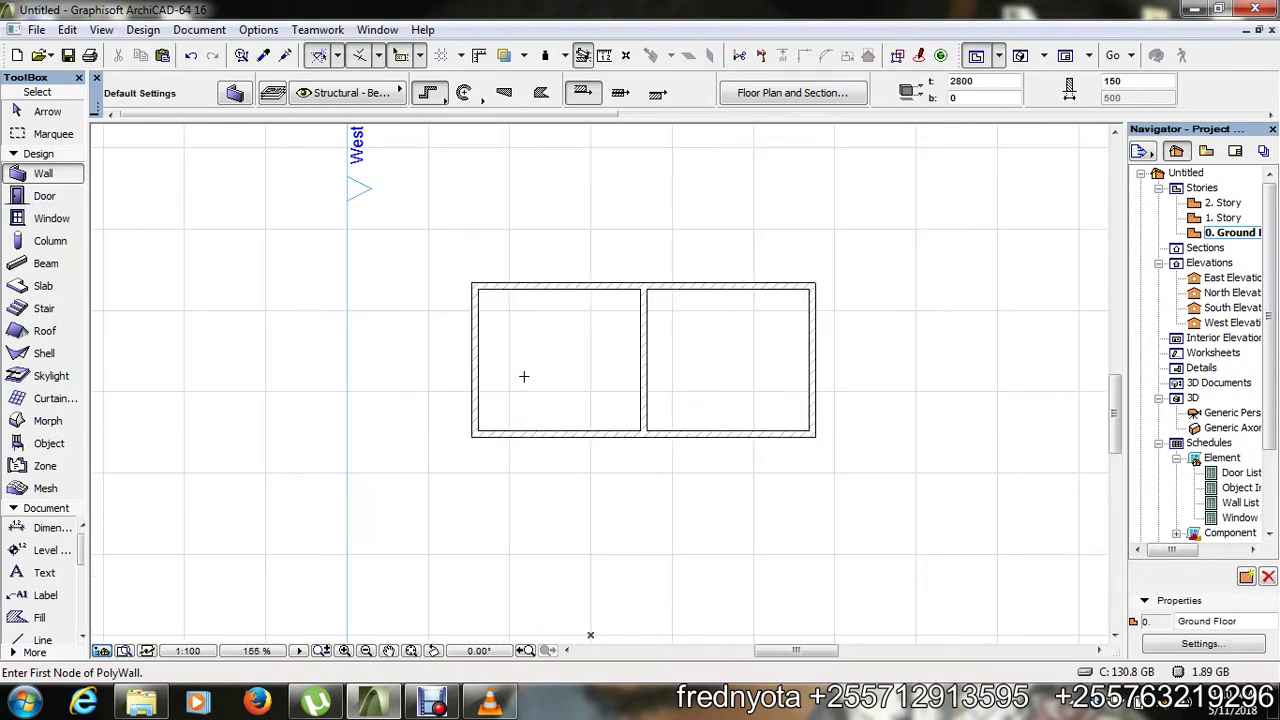
scroll(716, 375, "up", 1)
scroll(716, 375, "up", 2)
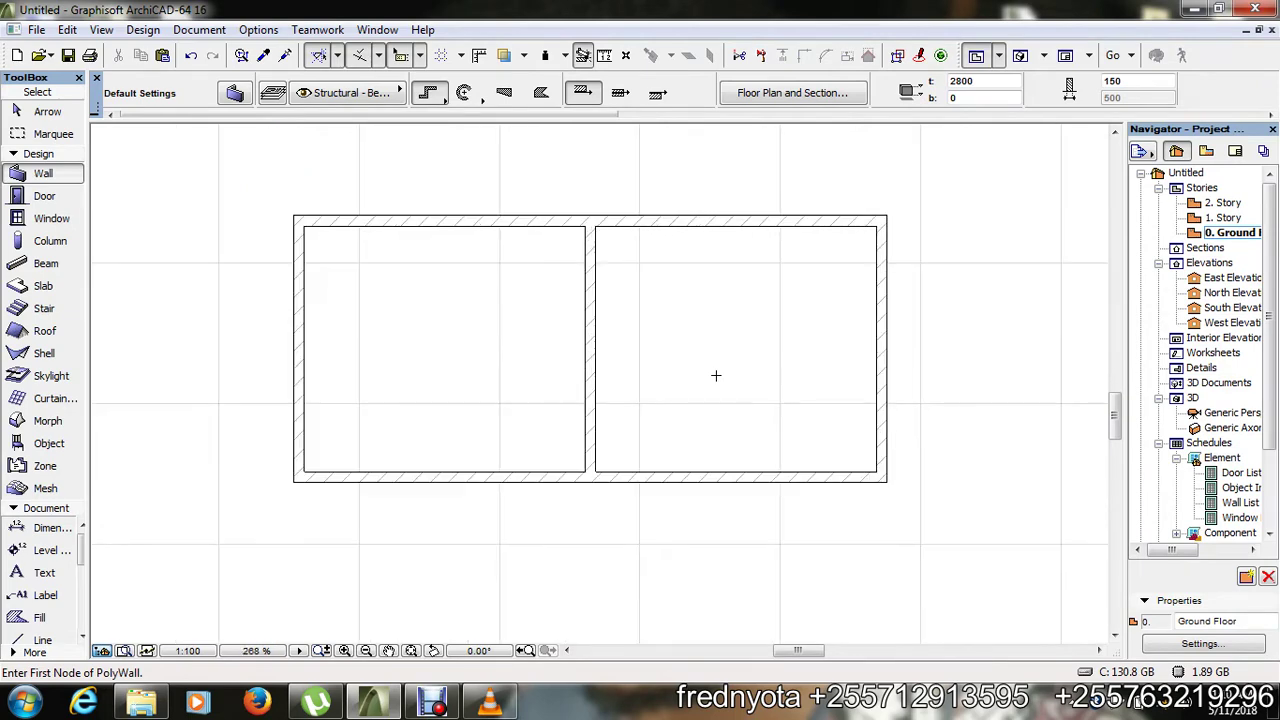
scroll(716, 375, "down", 4)
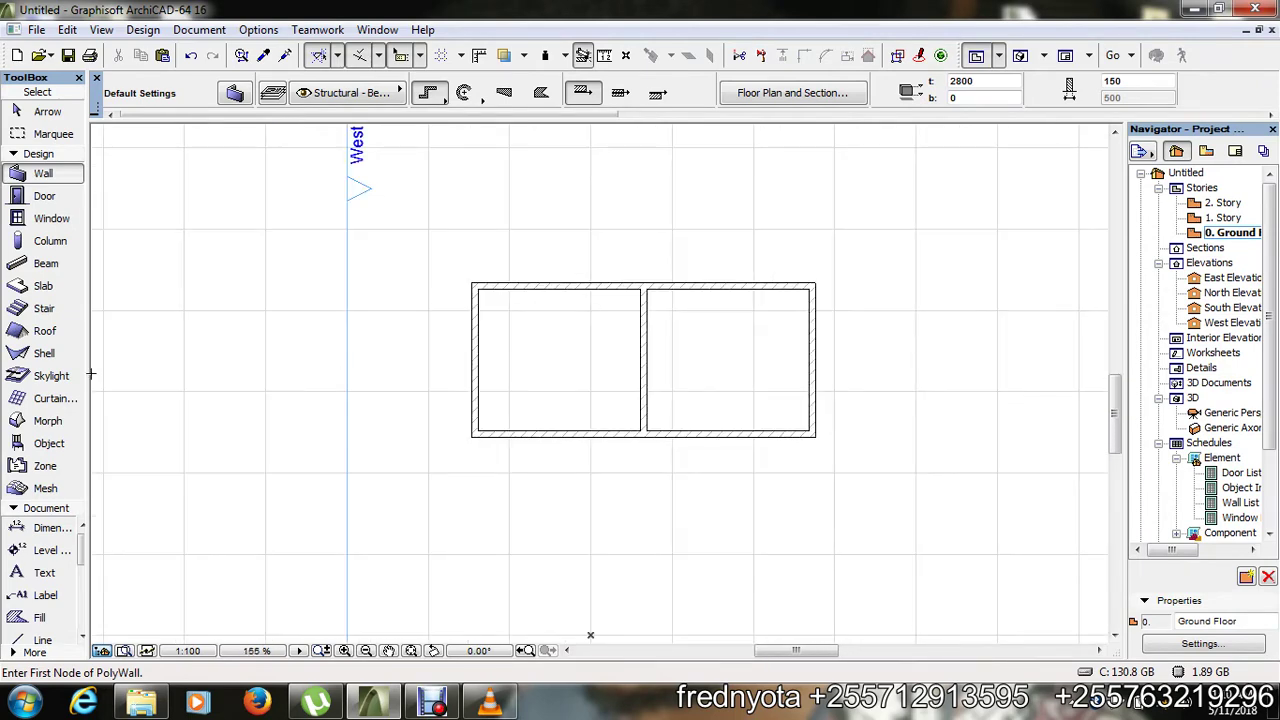
- Dimension the left room's interior width between its upper inner corners, placing the dimension line inside the room
left_click(64, 536)
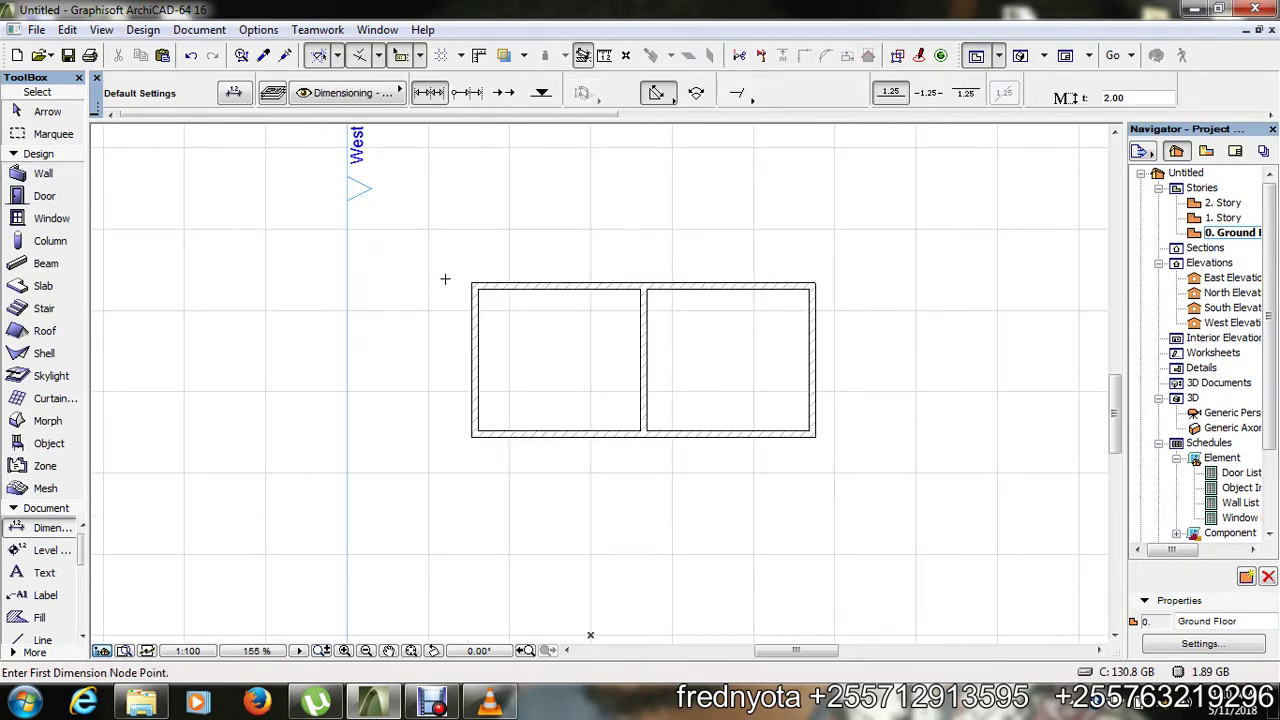
scroll(446, 279, "up", 4)
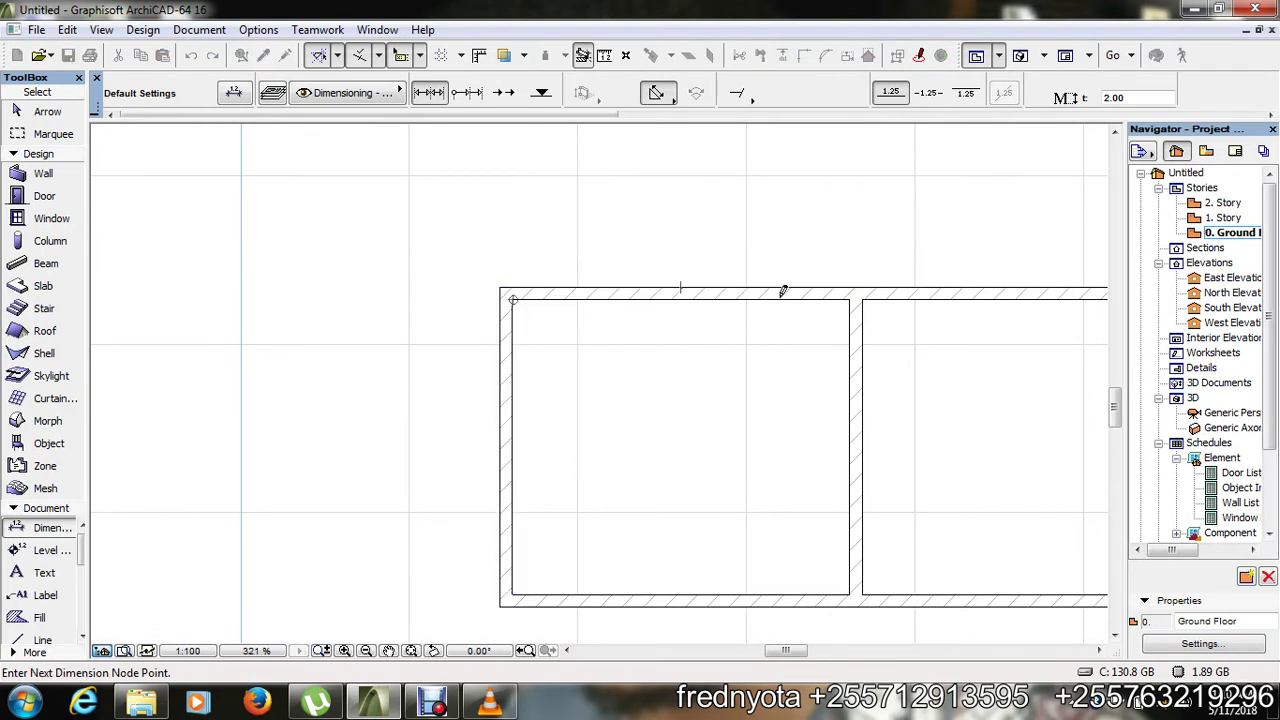
left_click(850, 297)
double_click(755, 378)
left_click(753, 410)
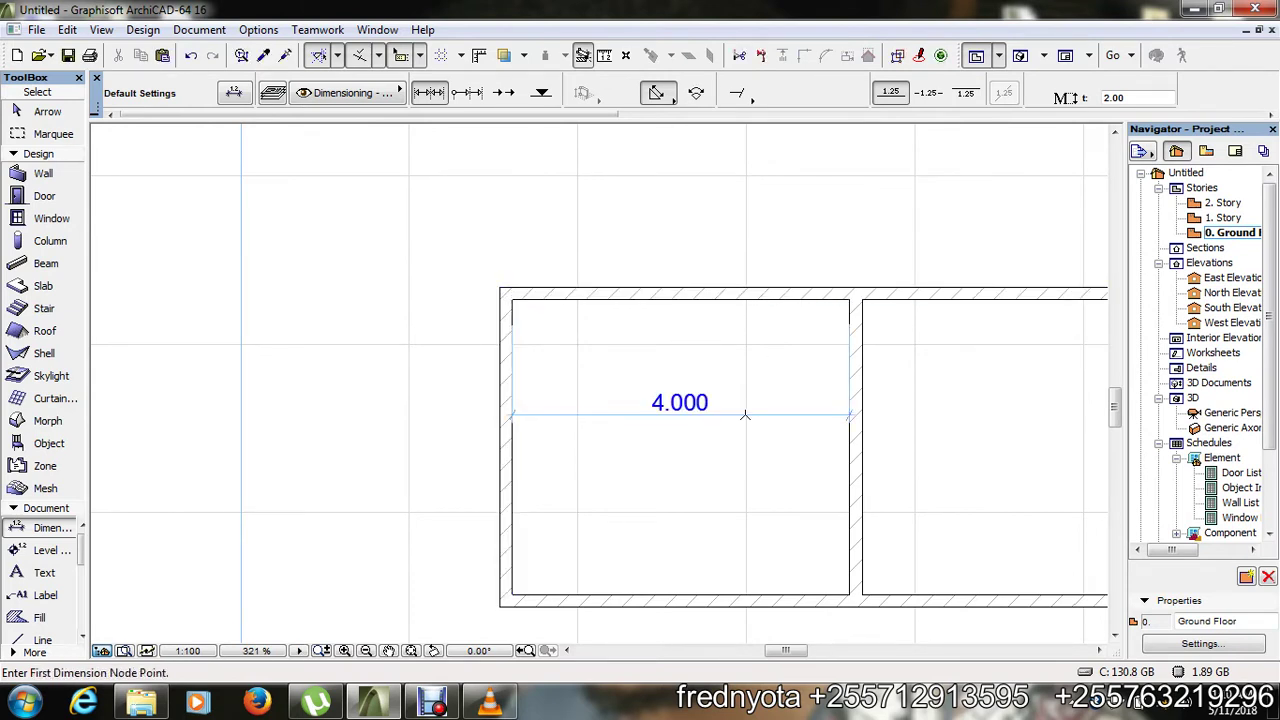
- Dimension the left room's interior height between its right-hand inner corners, placing the dimension line inside the room
left_click(850, 299)
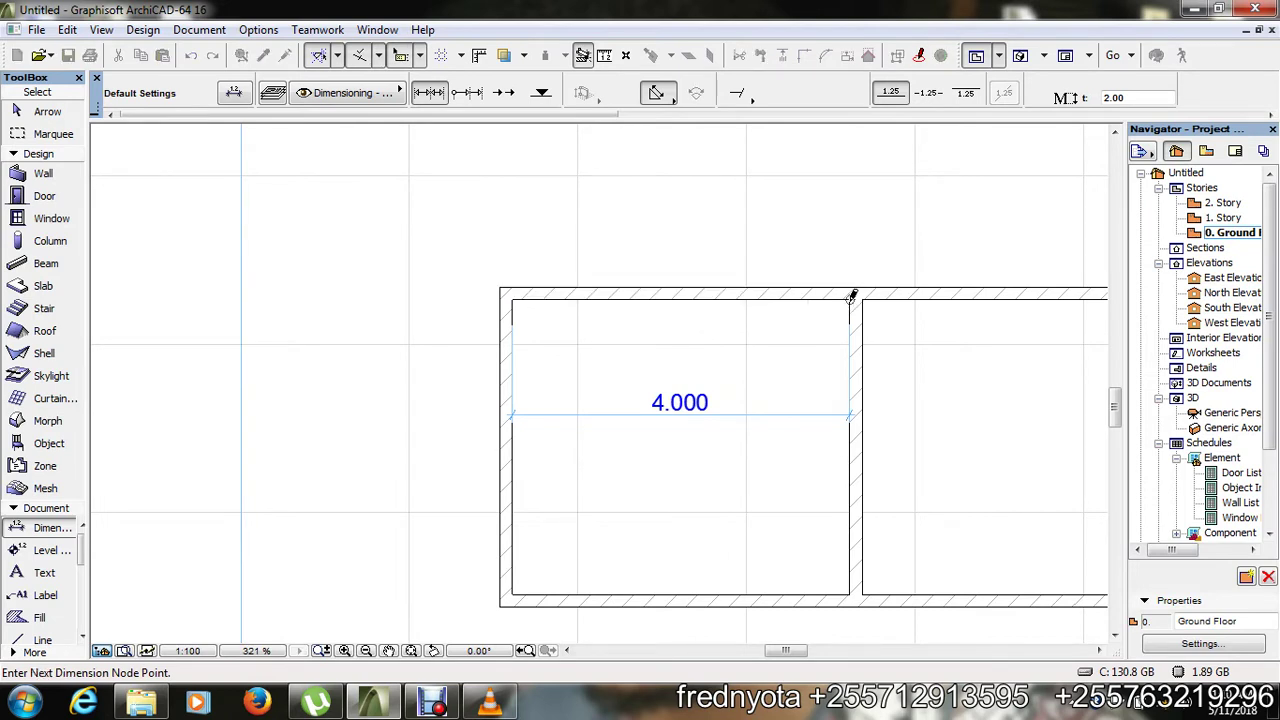
left_click(852, 592)
double_click(779, 505)
left_click(776, 505)
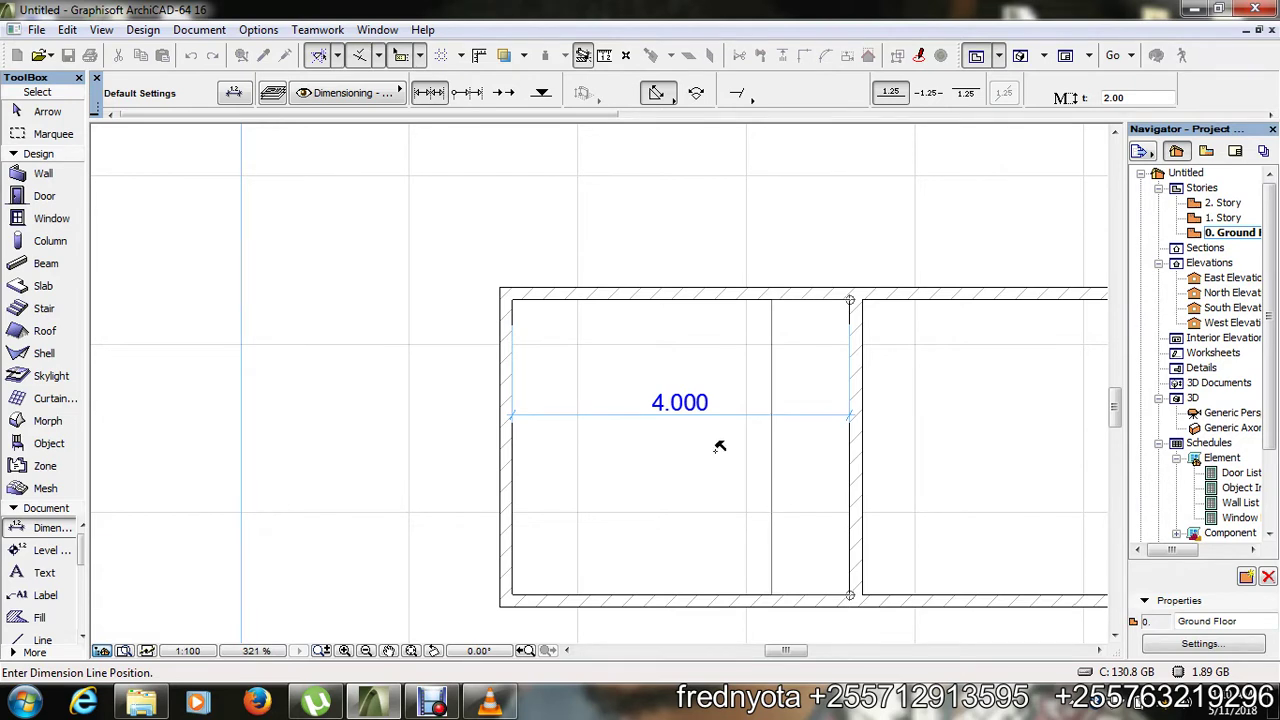
- Dimension the second room's interior width between its upper inner corners, placing the dimension line inside the room
scroll(620, 420, "down", 2)
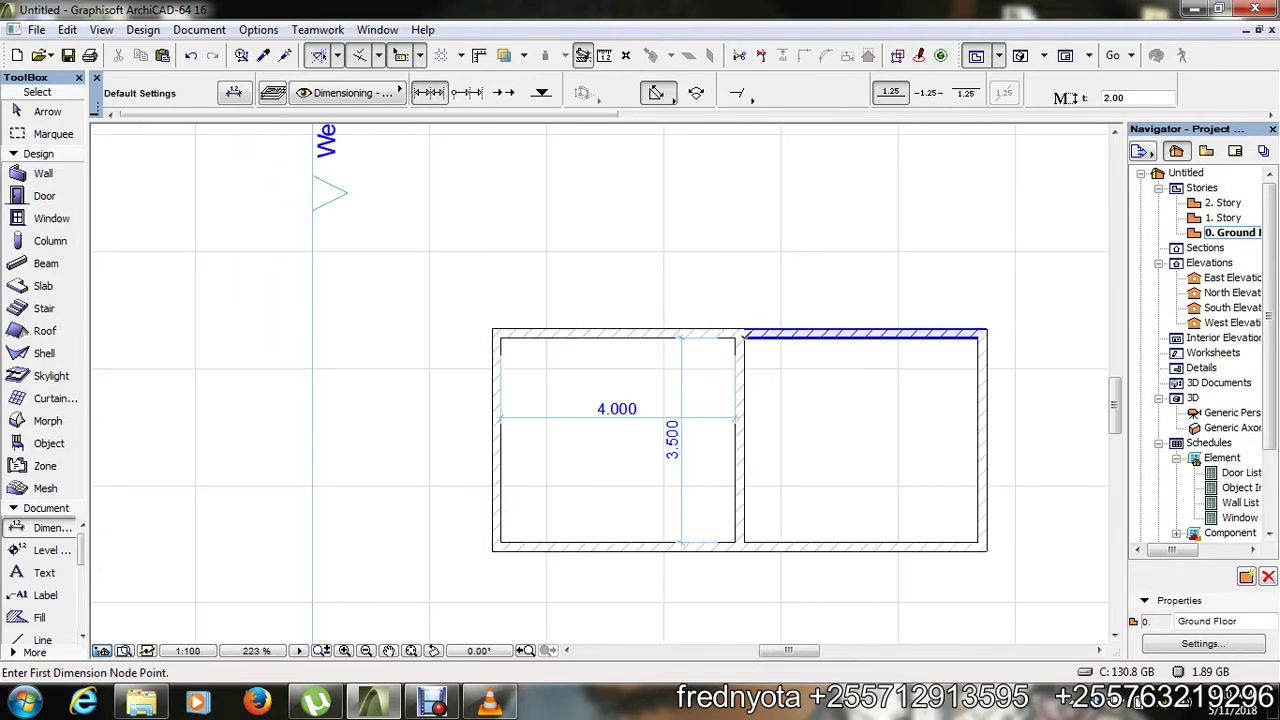
left_click(744, 338)
left_click(978, 339)
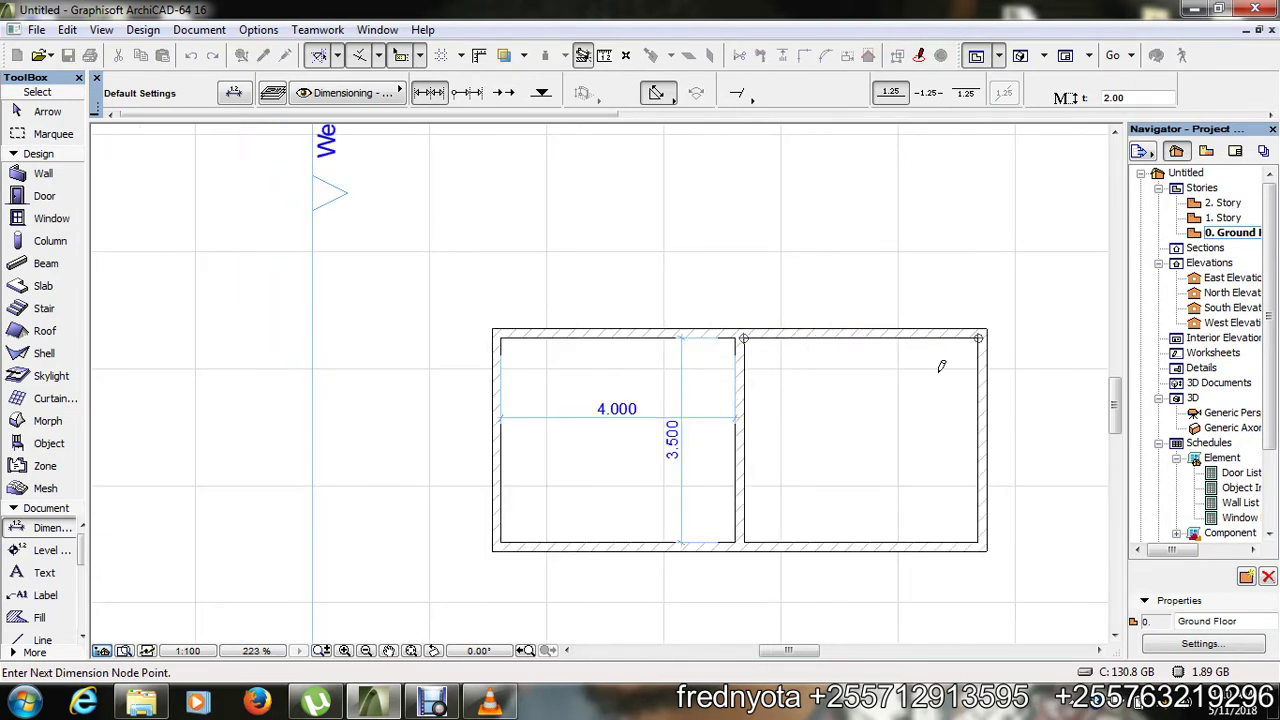
double_click(857, 431)
left_click(860, 423)
scroll(463, 392, "down", 4)
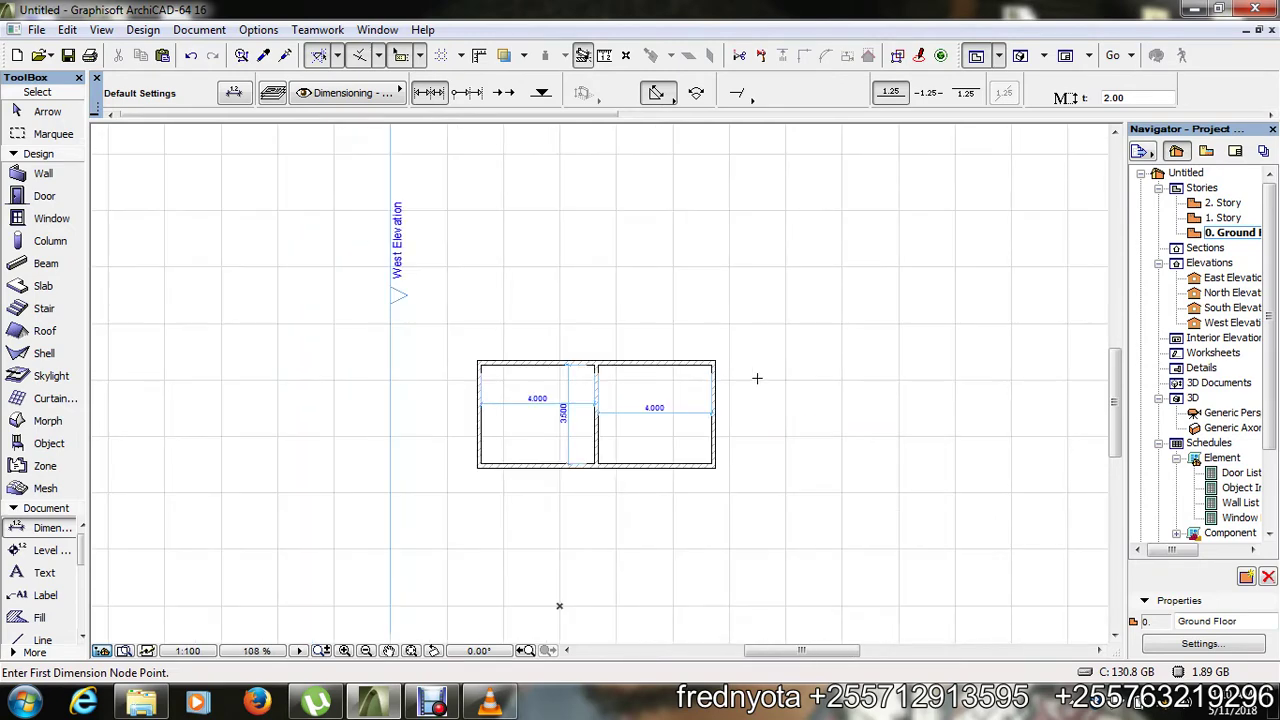
scroll(757, 376, "up", 4)
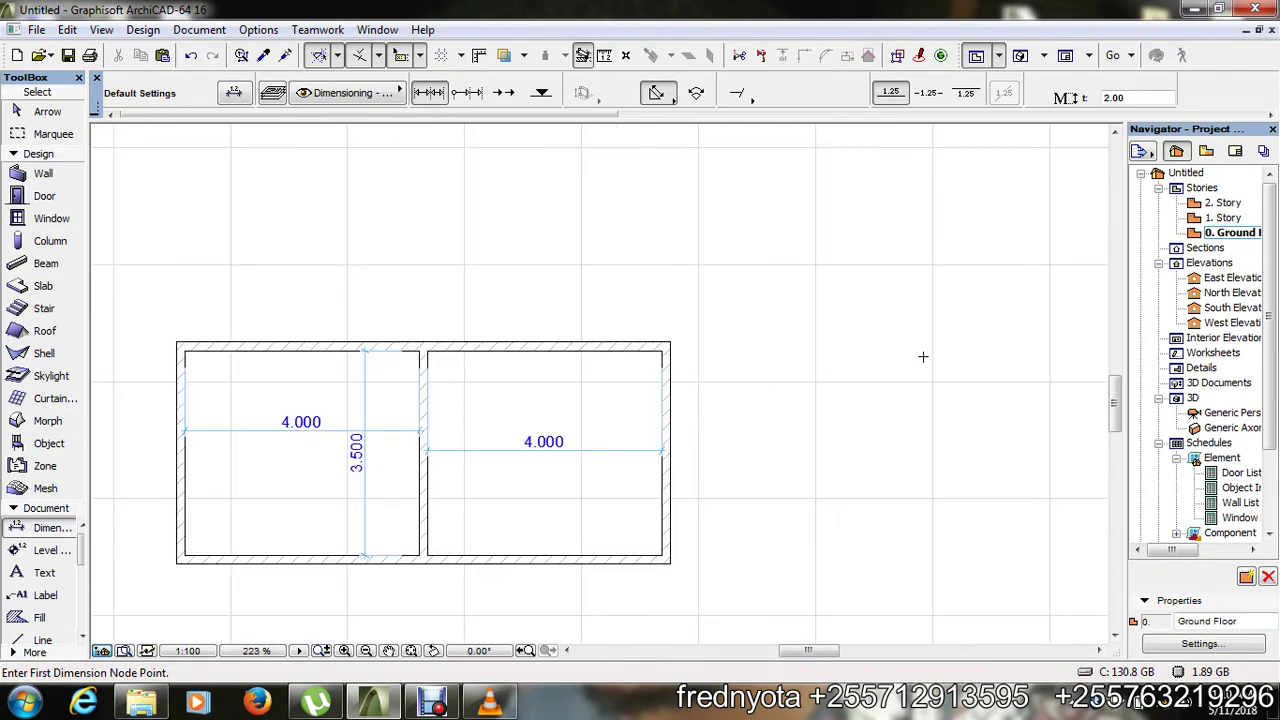
scroll(762, 325, "down", 2)
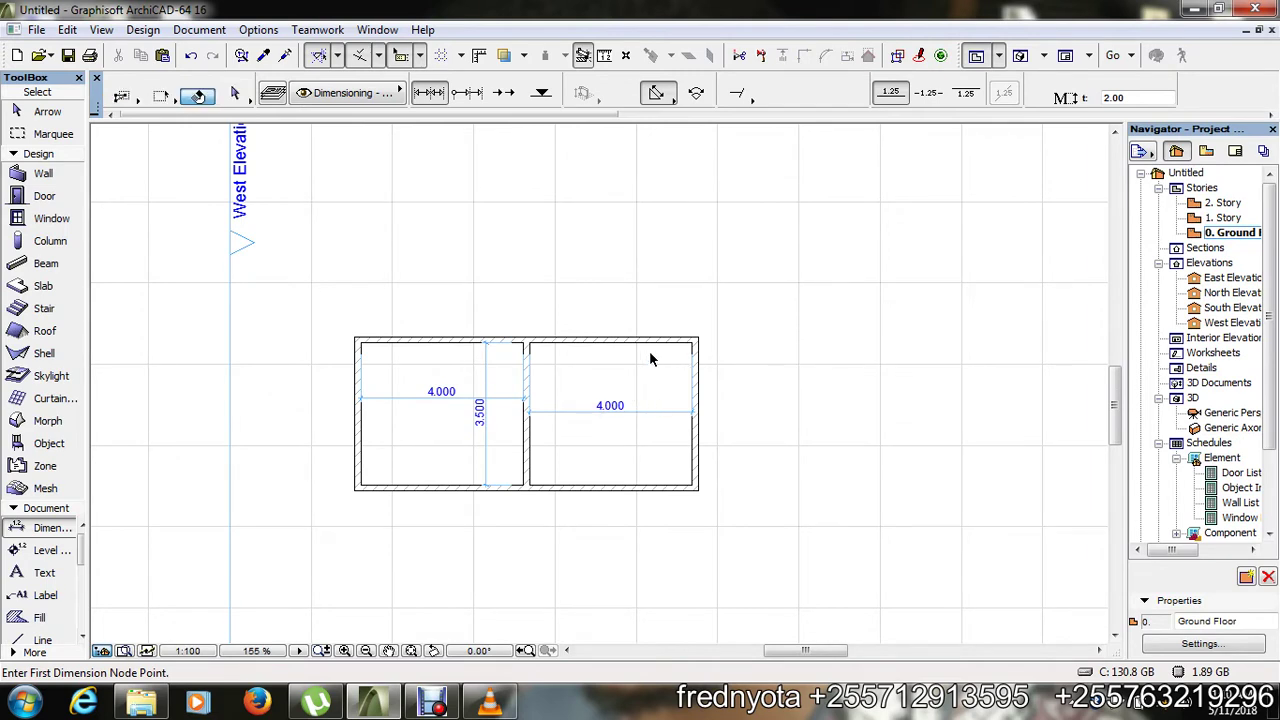
- Draw a 4150 mm bottom wall rightward from the second room's lower-right inner corner, with the reference line on the wall's upper, inner face
left_click(42, 174)
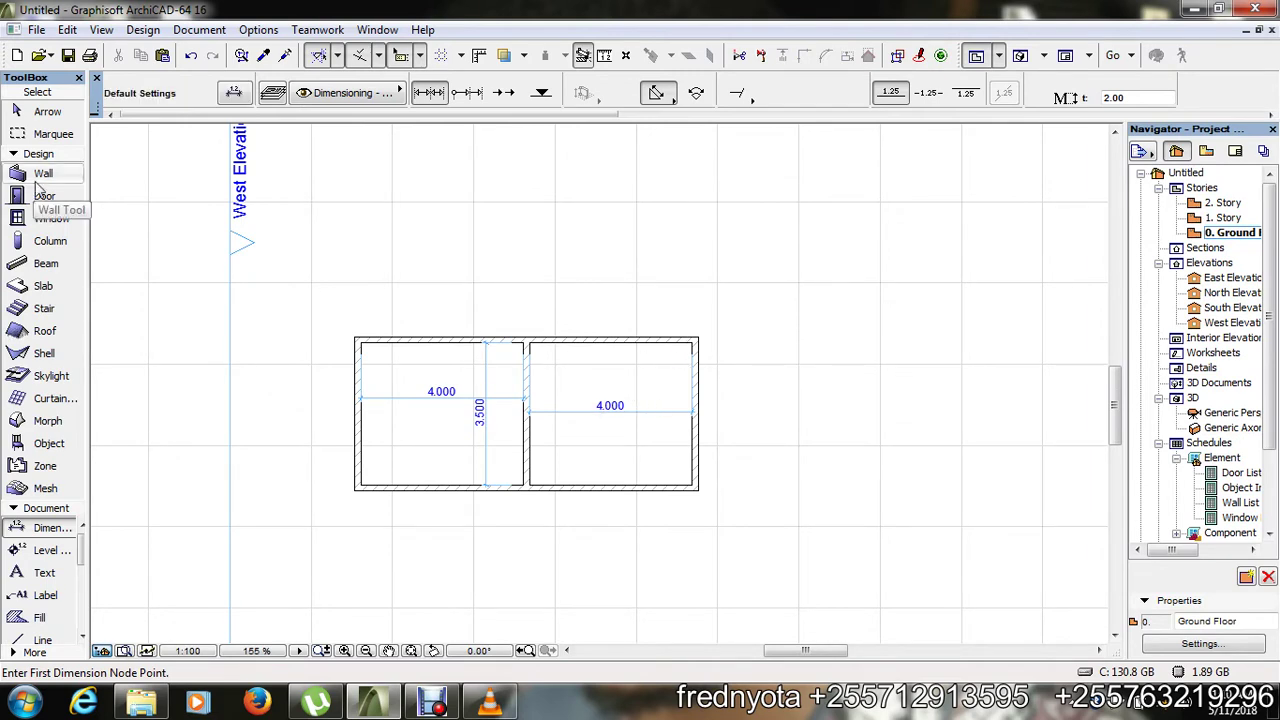
scroll(695, 347, "up", 1)
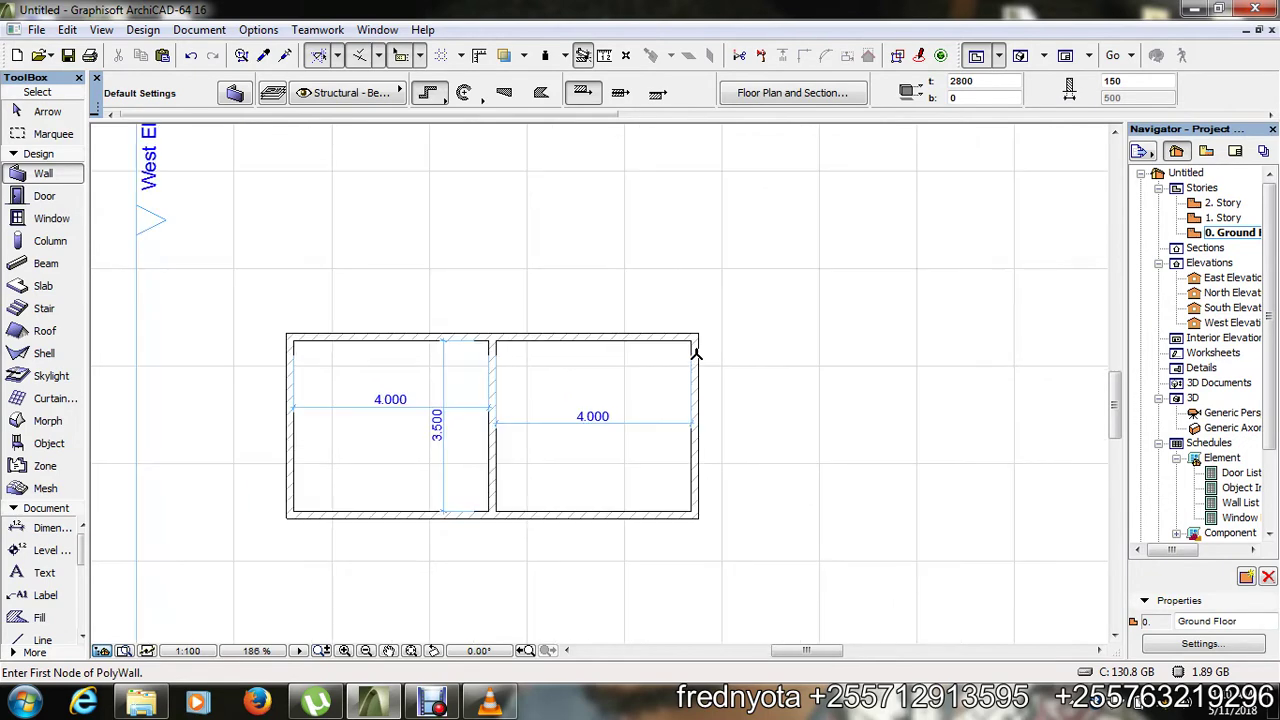
scroll(695, 347, "up", 2)
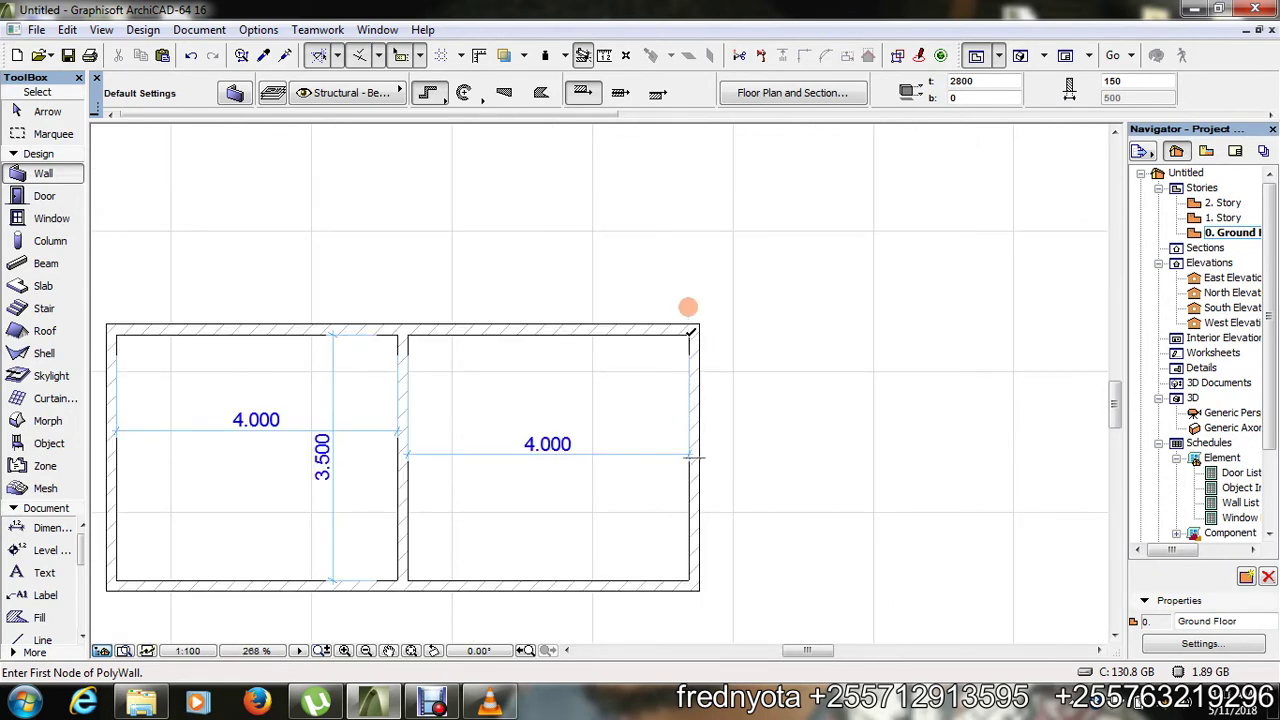
scroll(688, 307, "down", 1)
scroll(688, 291, "up", 4)
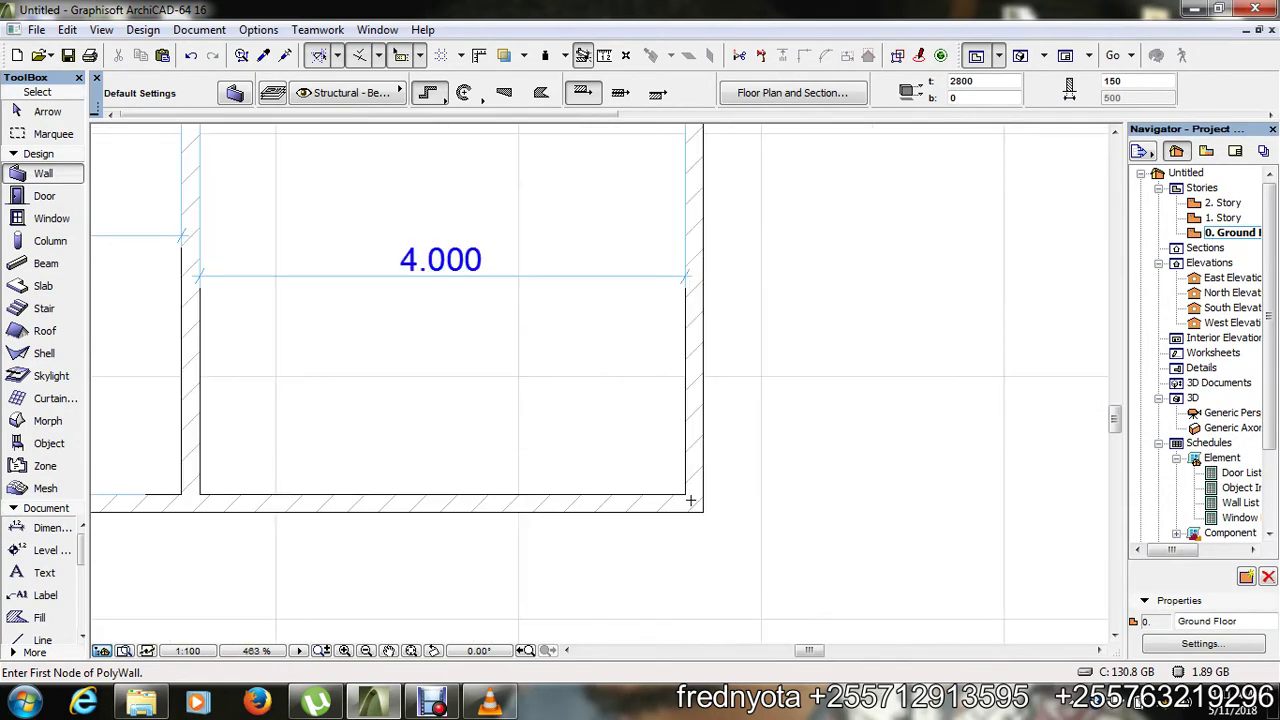
left_click(701, 281)
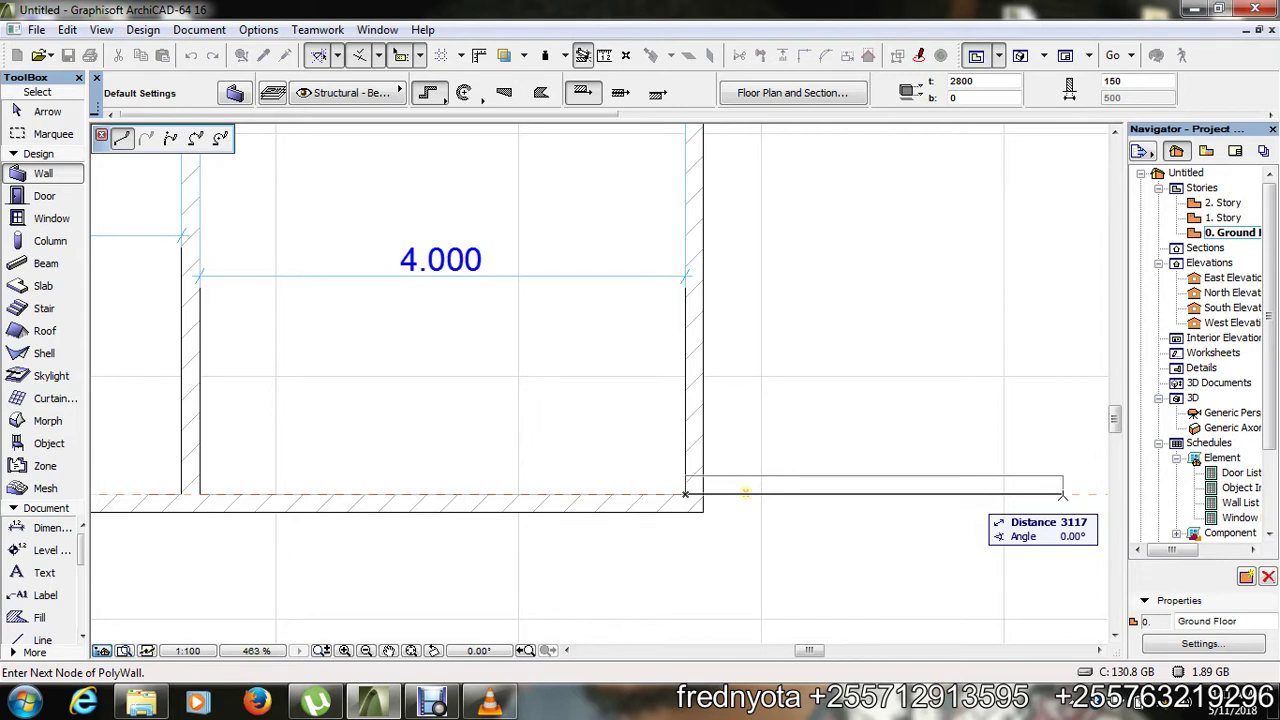
left_click(663, 94)
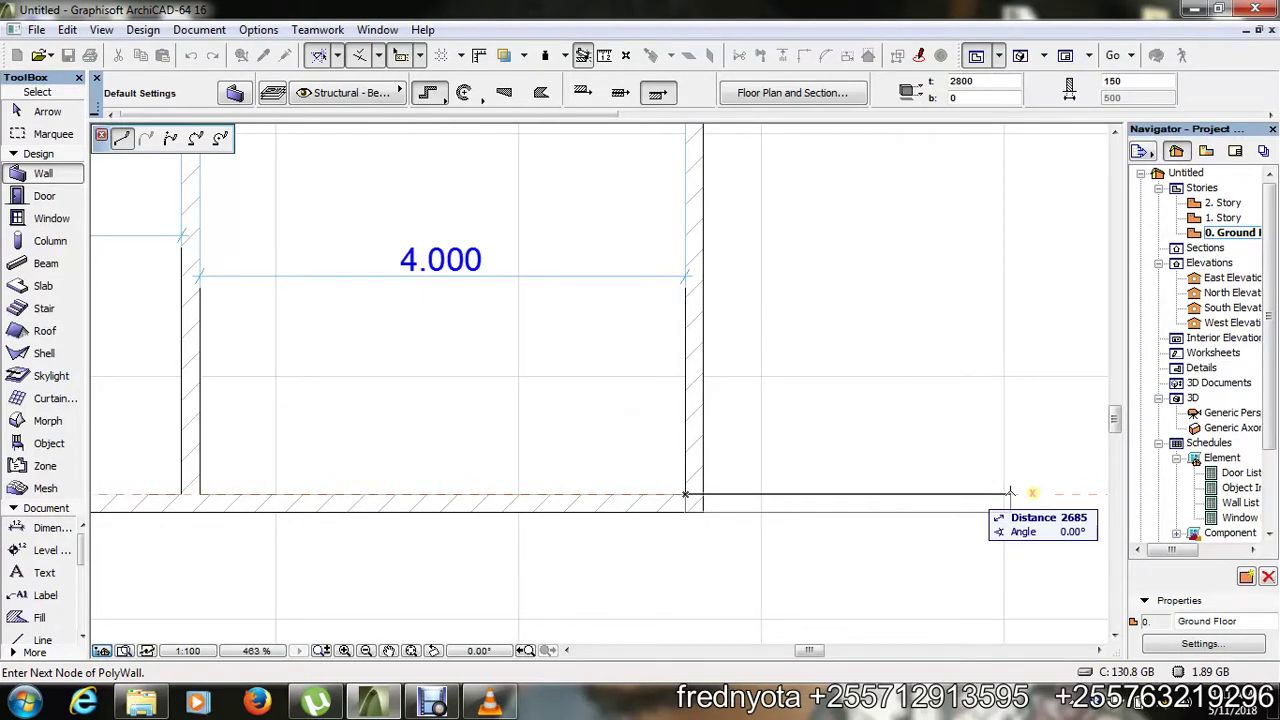
key("Tab")
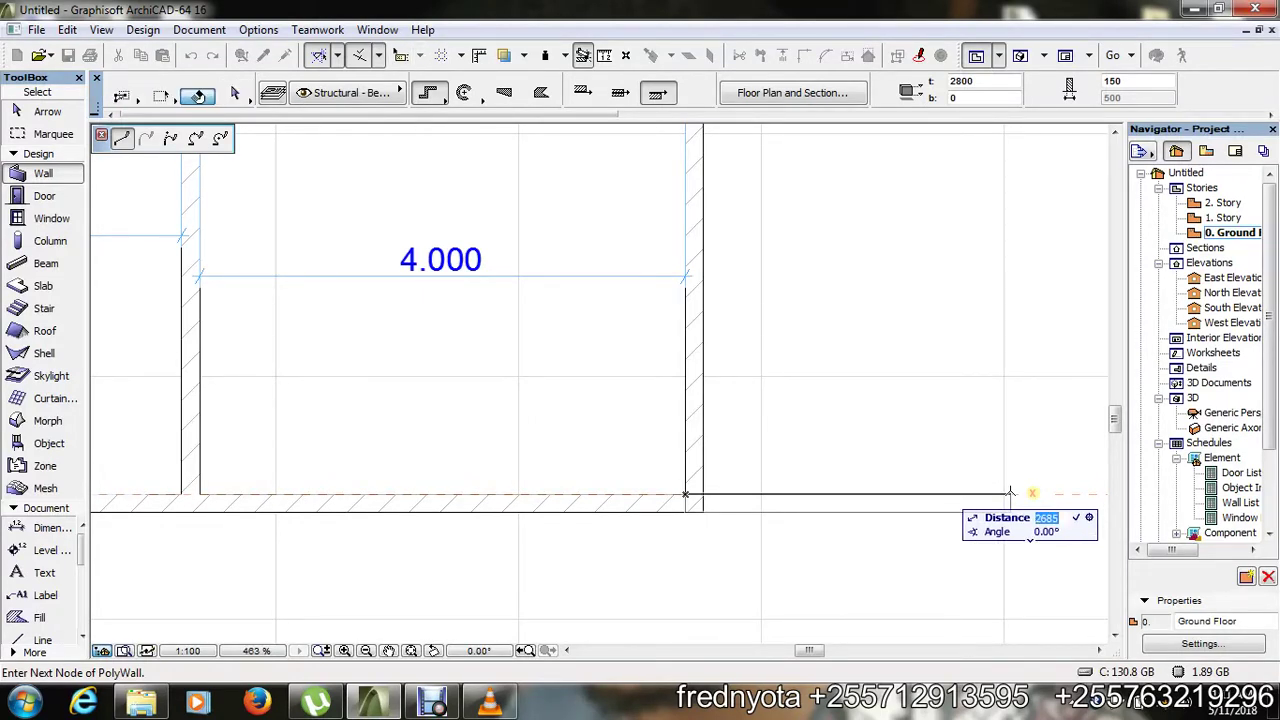
type("4150")
key("Escape")
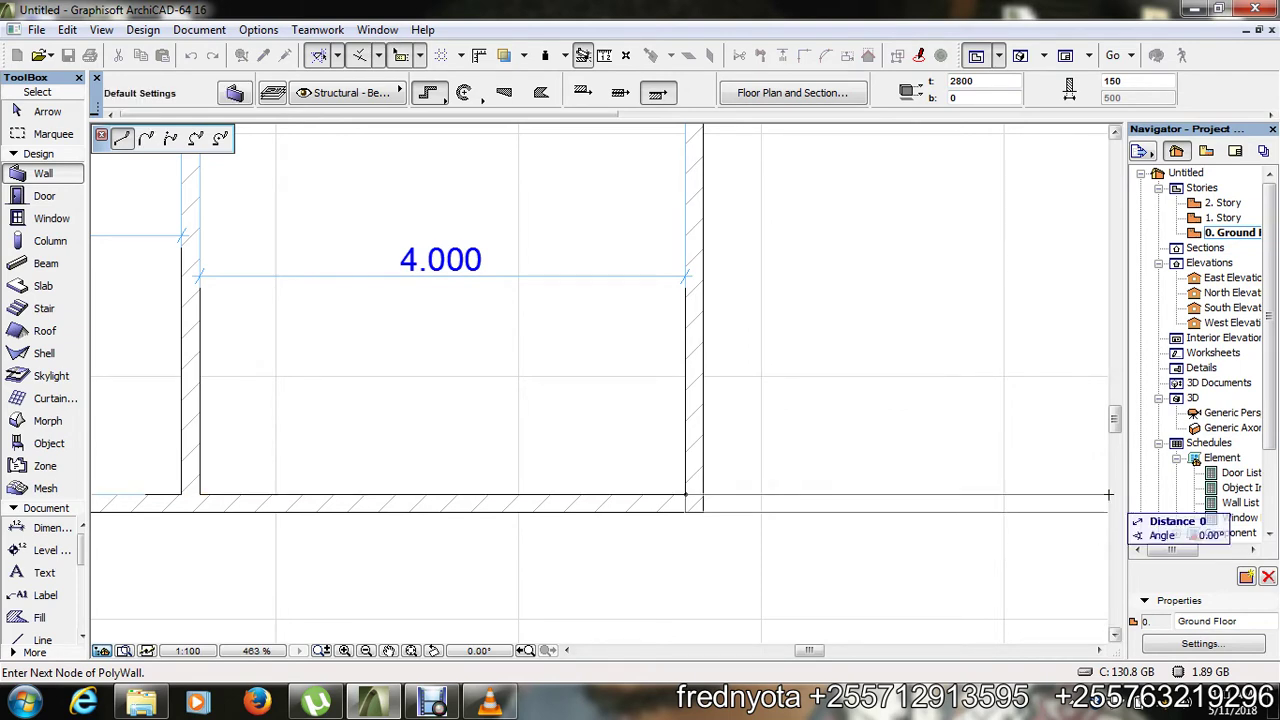
- Complete the third room with its right and top walls, ending at the second room's upper-right inner corner
scroll(690, 505, "down", 2)
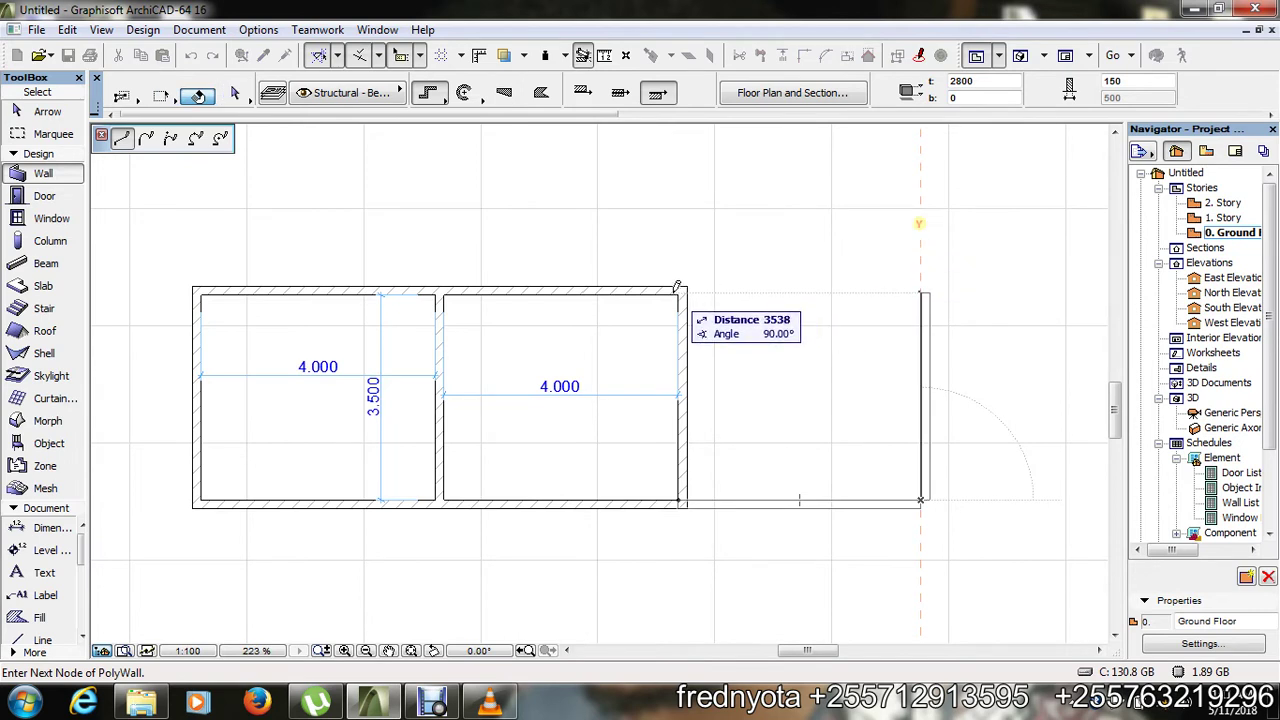
left_click(677, 287)
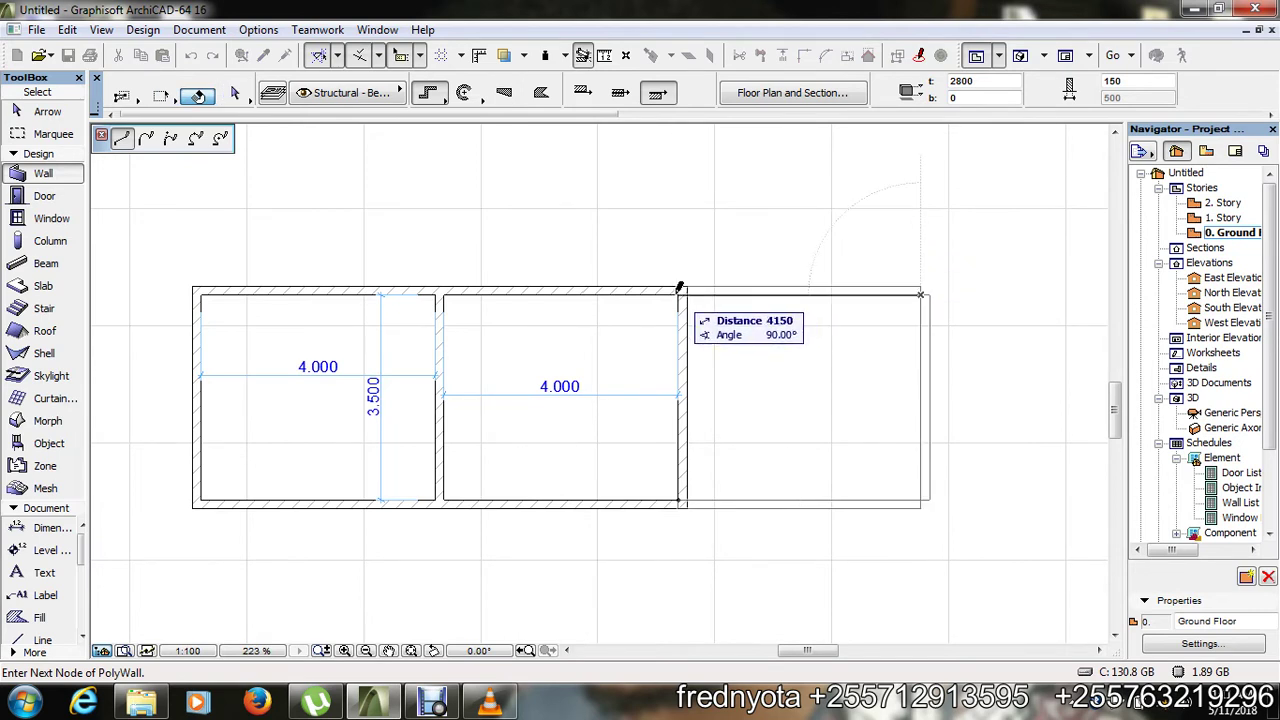
left_click(679, 288)
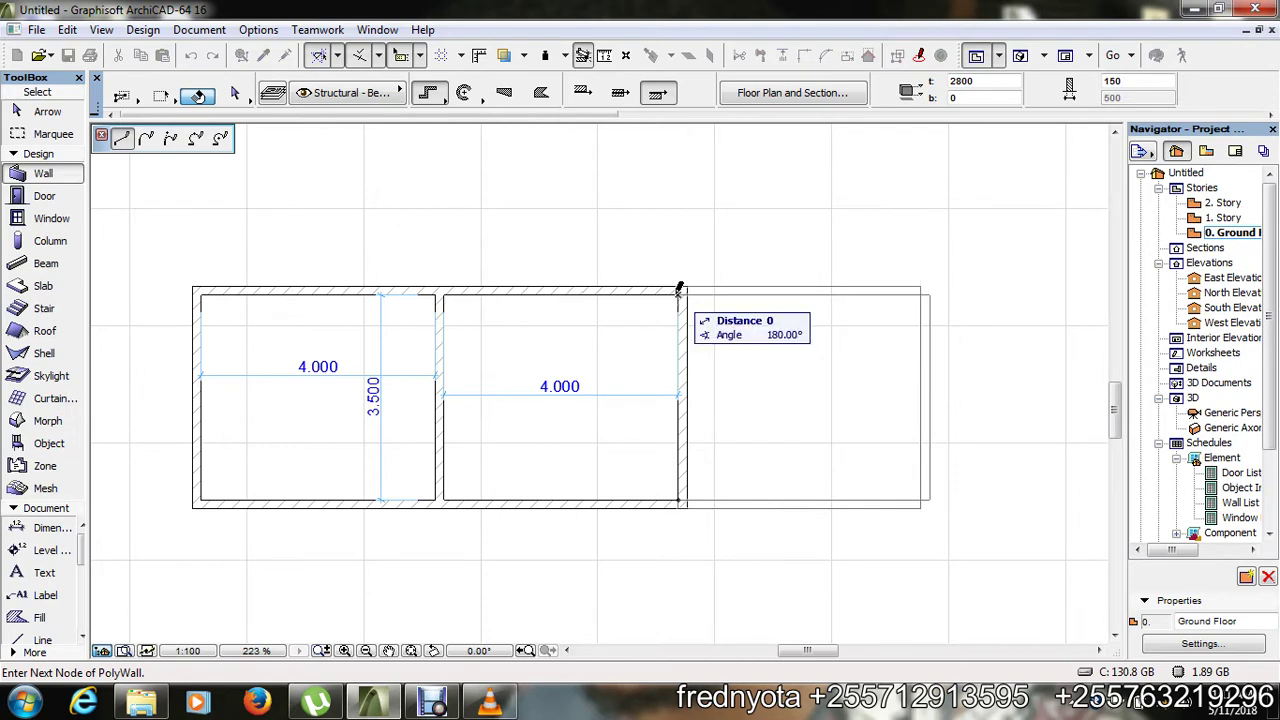
left_click(679, 288)
scroll(836, 307, "down", 3)
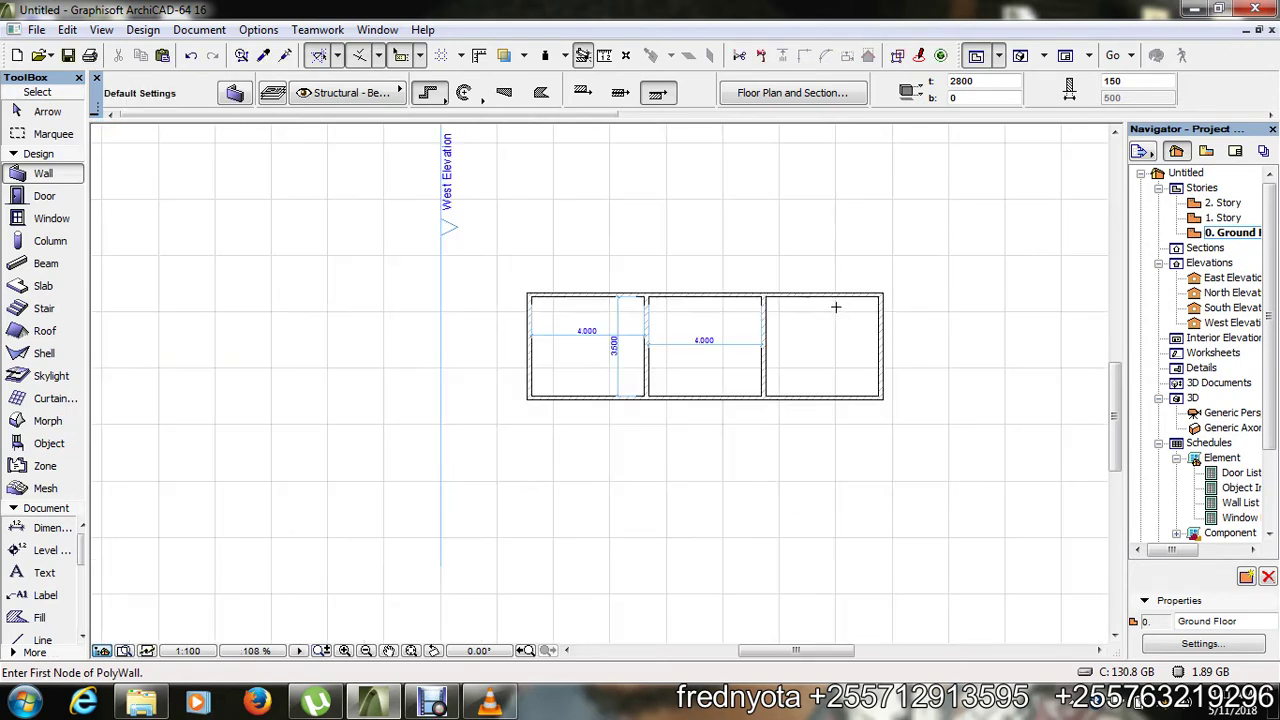
scroll(822, 294, "up", 3)
scroll(822, 294, "down", 3)
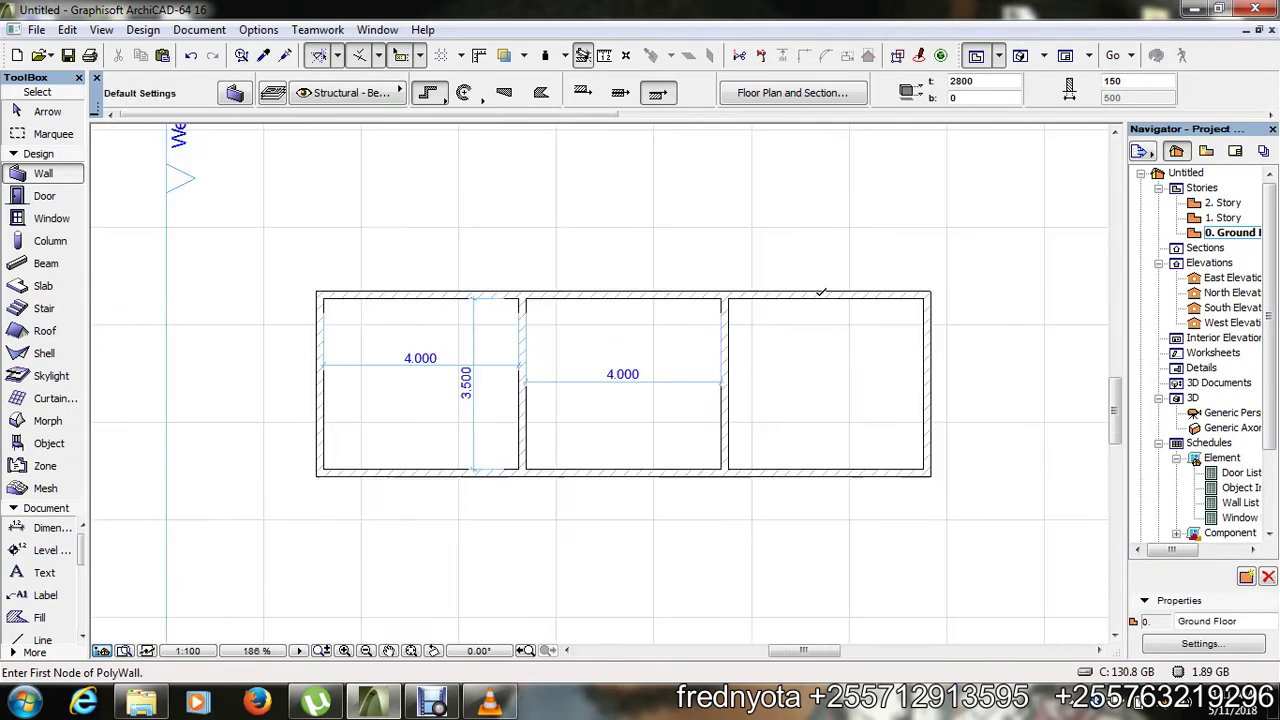
- Dimension the third room's interior width between its upper inner corners, placing the dimension line inside the room
left_click(771, 298)
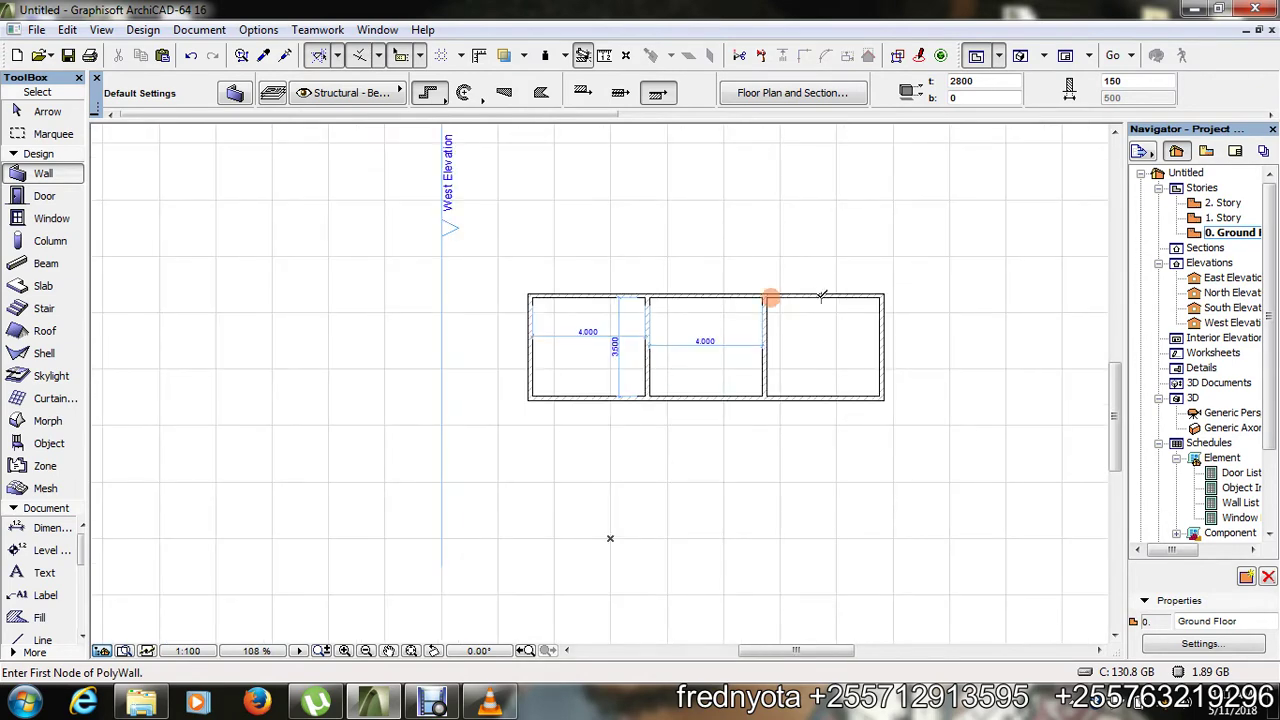
left_click(42, 527)
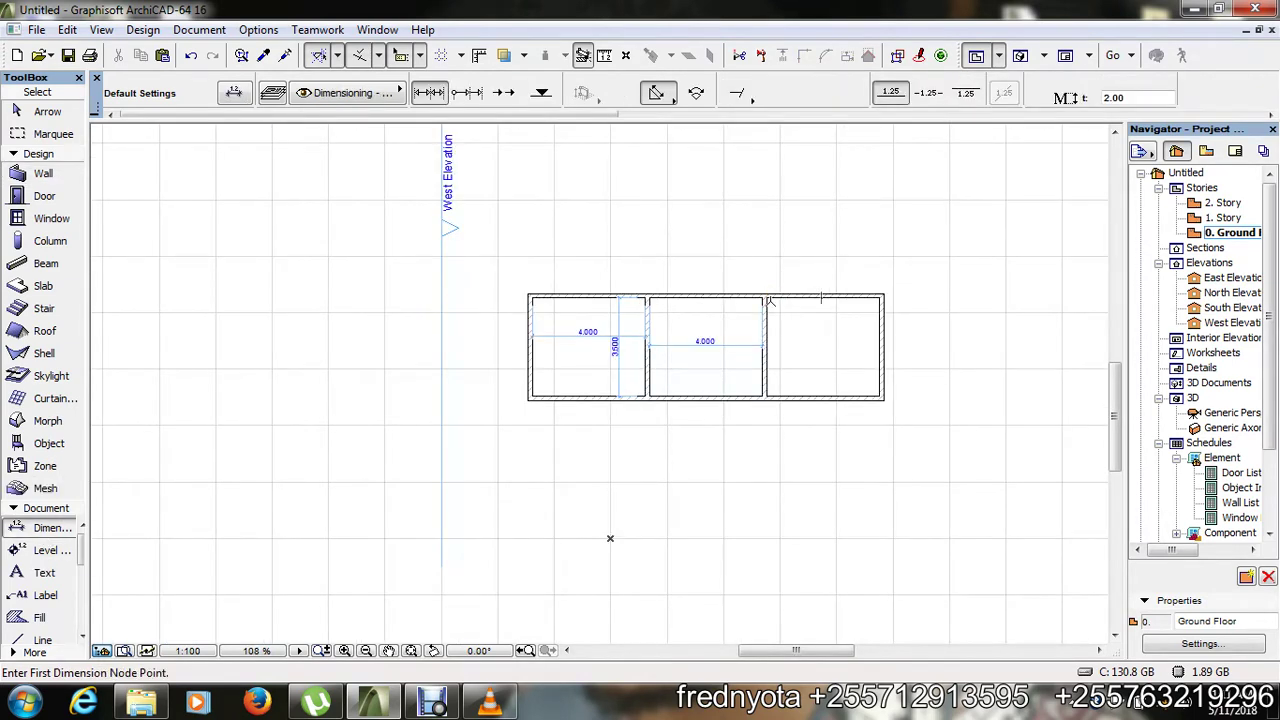
scroll(771, 300, "up", 5)
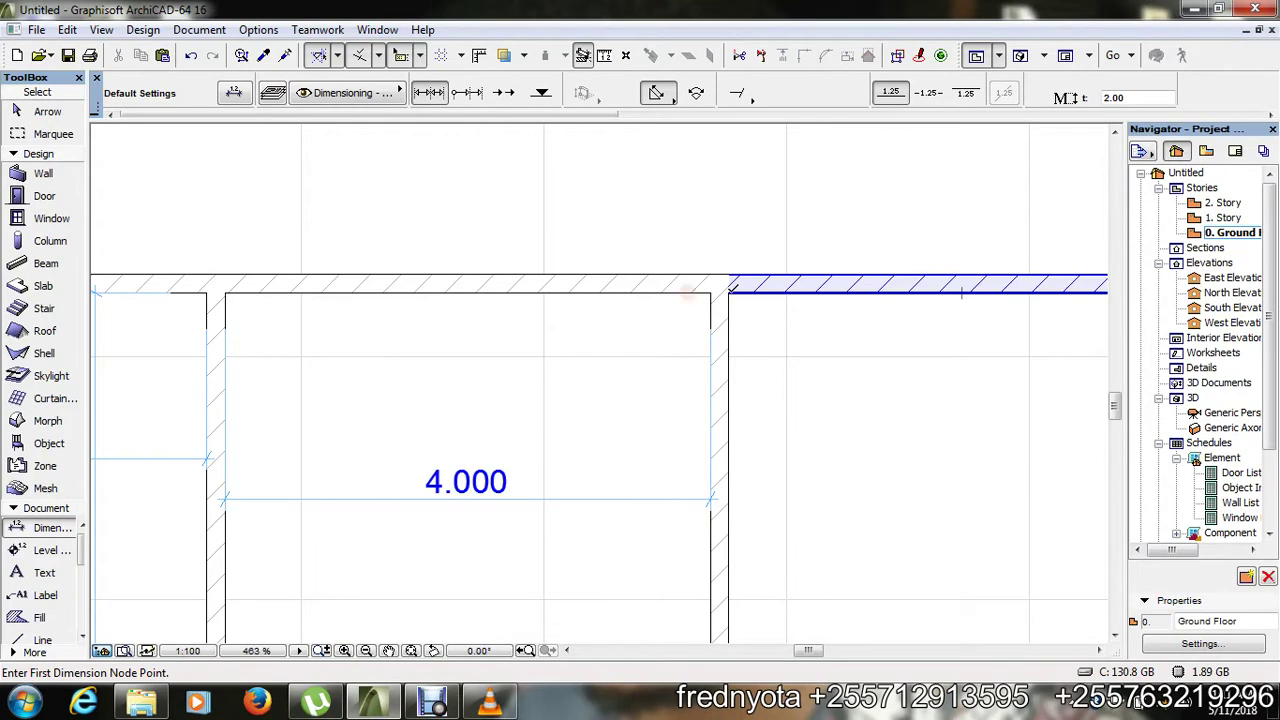
scroll(640, 268, "down", 5)
scroll(845, 280, "up", 6)
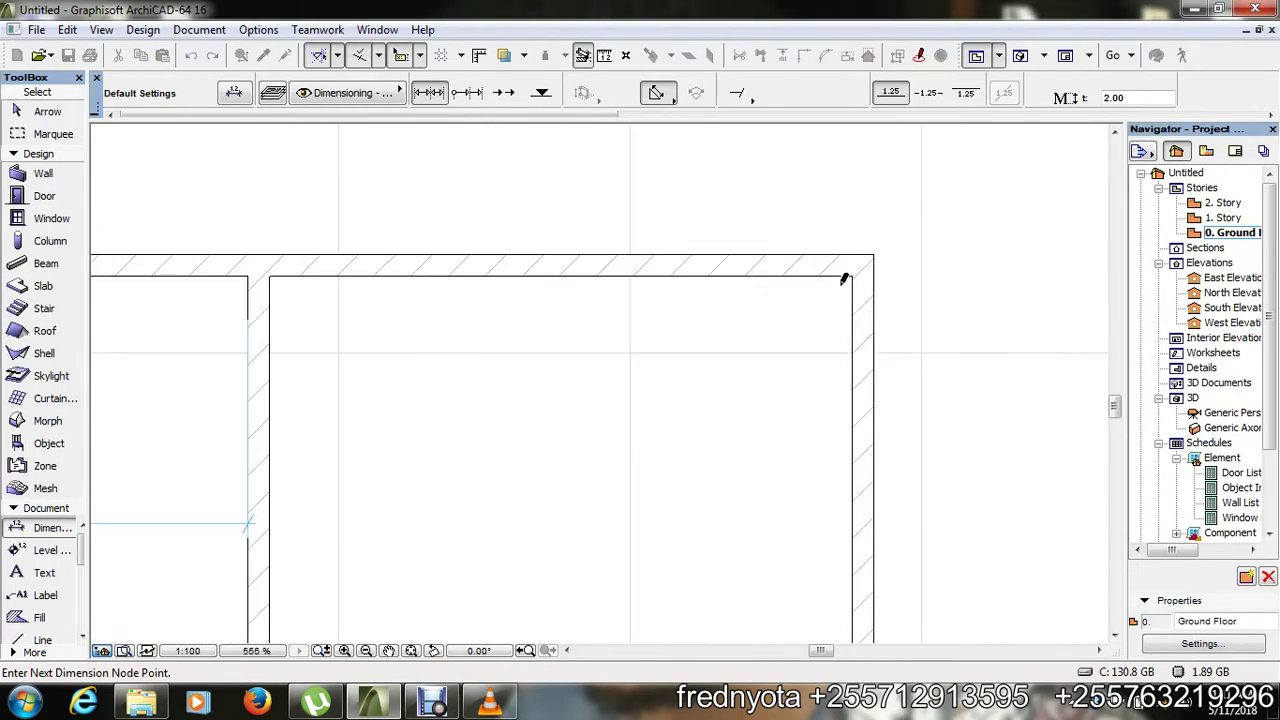
scroll(858, 266, "down", 5)
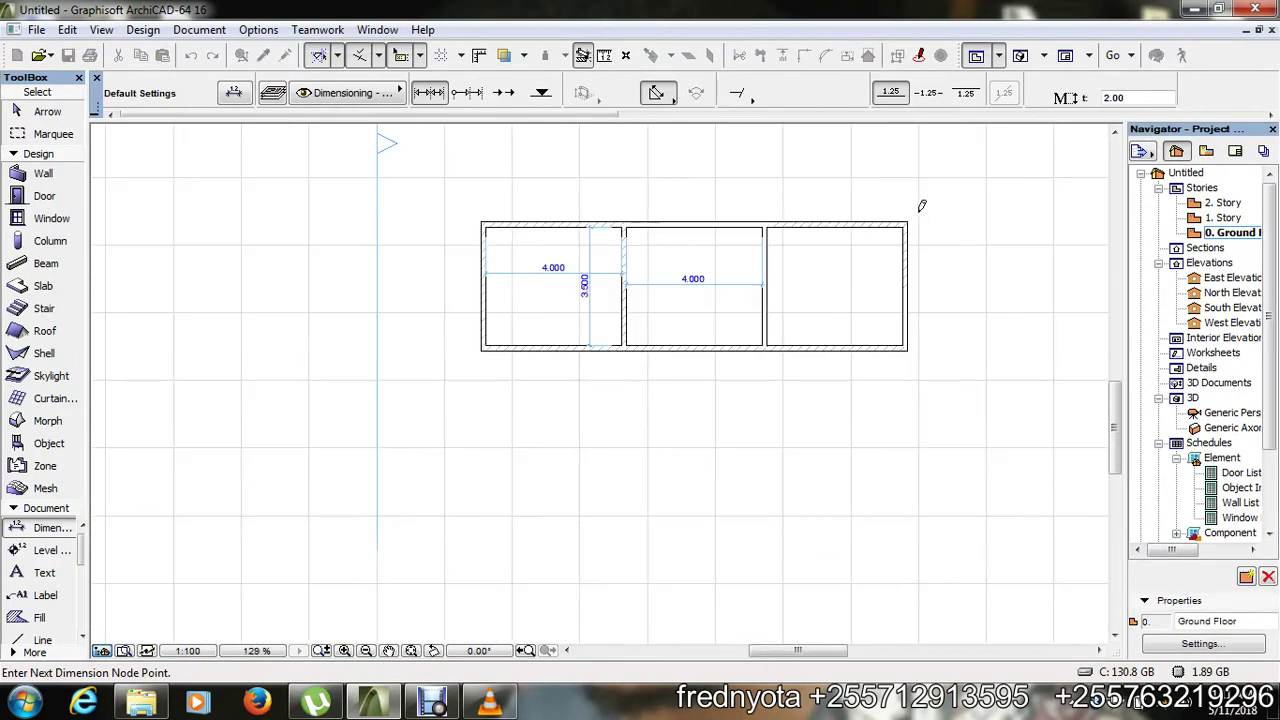
double_click(823, 254)
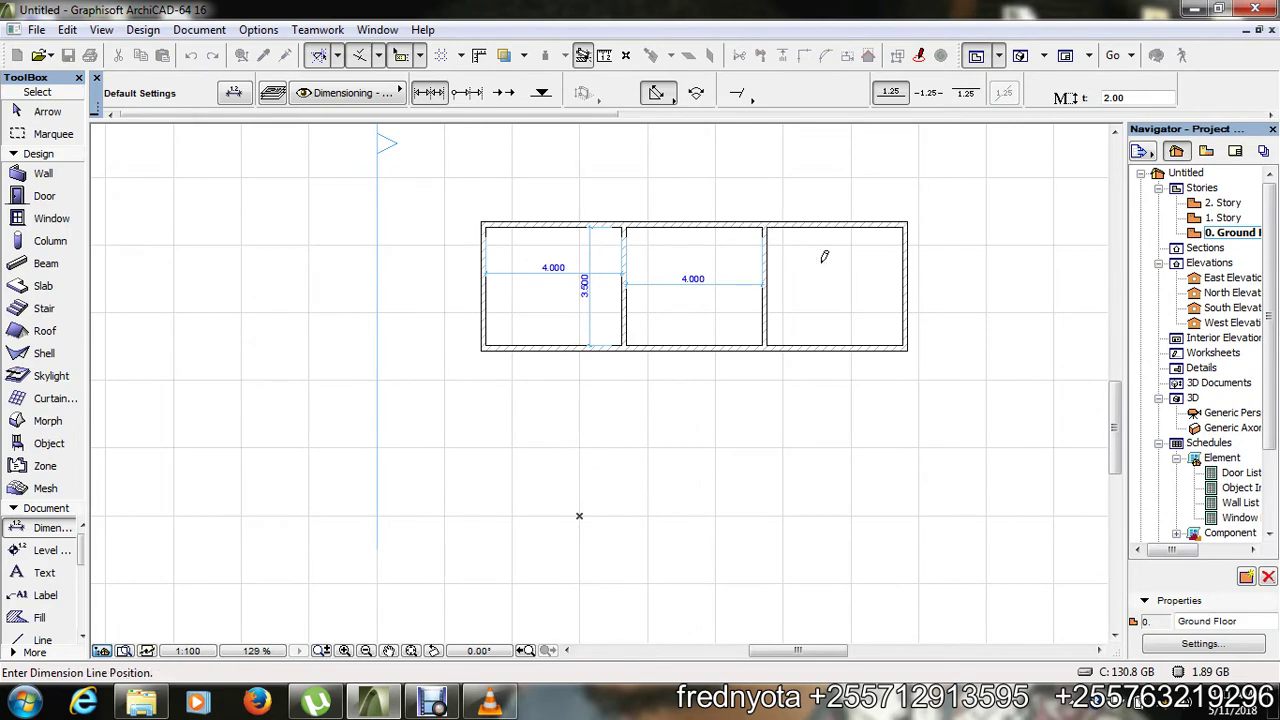
left_click(824, 256)
scroll(810, 260, "up", 5)
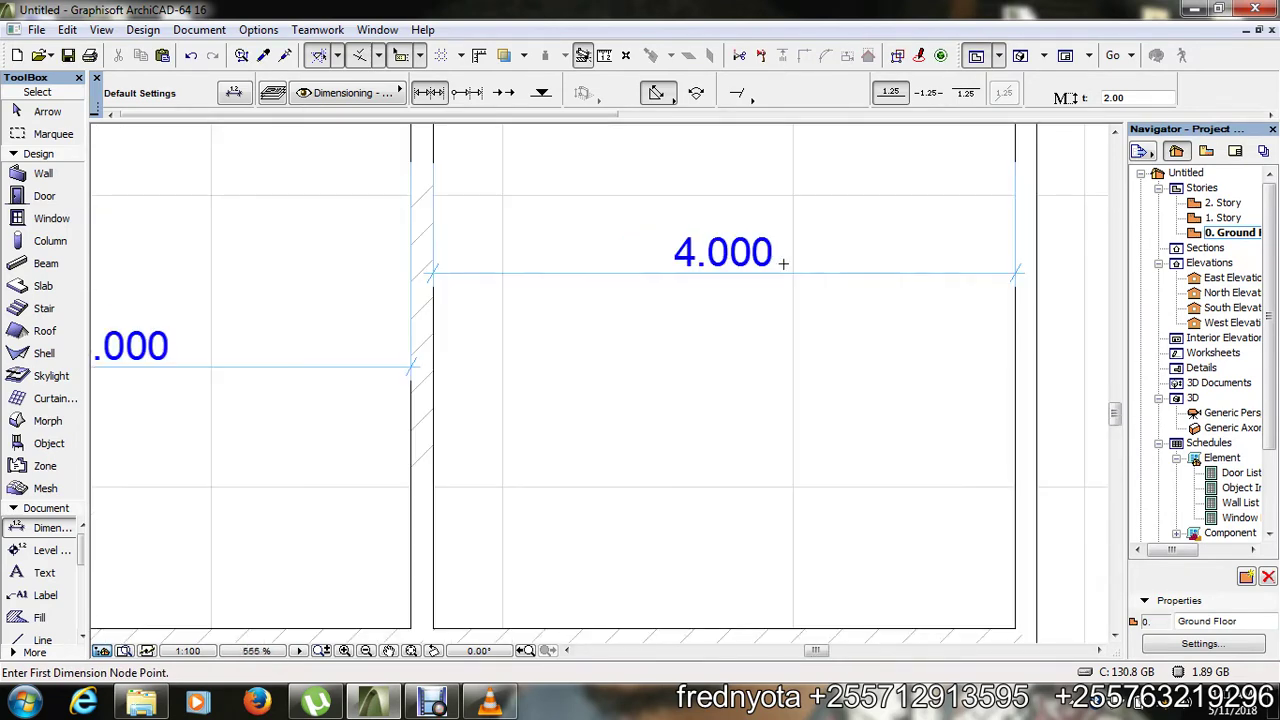
scroll(783, 263, "down", 8)
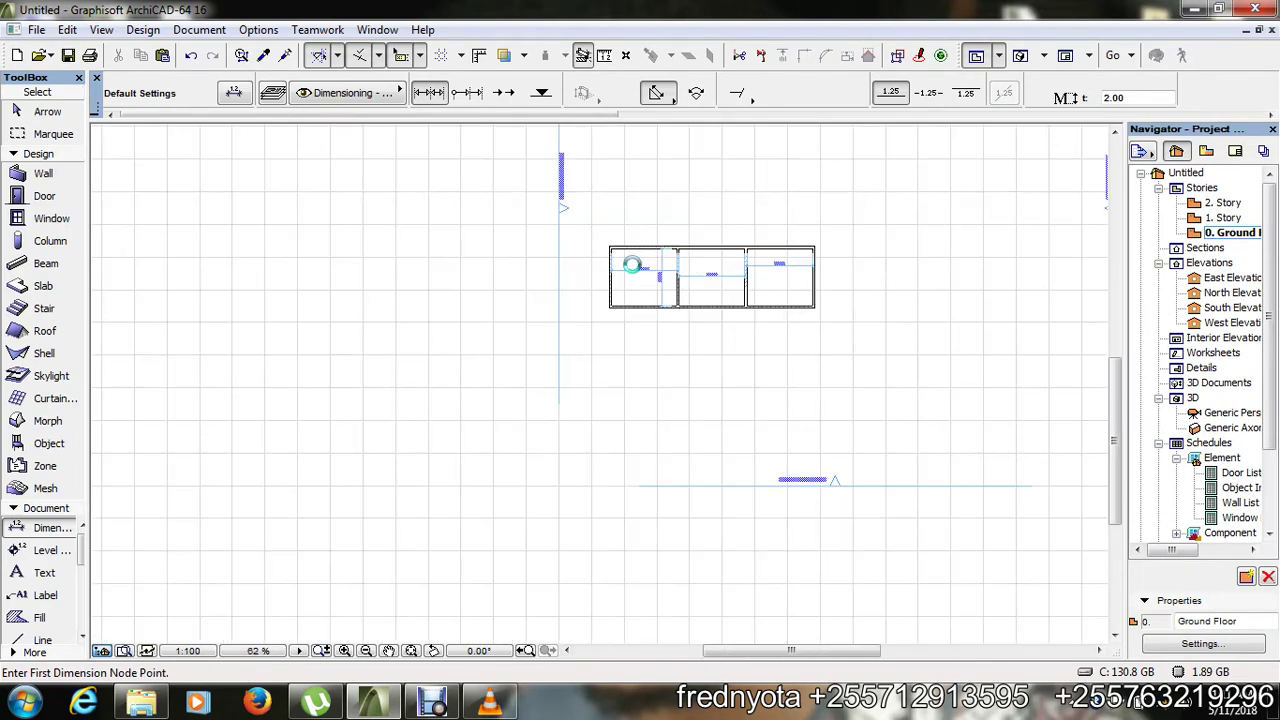
scroll(632, 264, "up", 6)
scroll(586, 286, "down", 3)
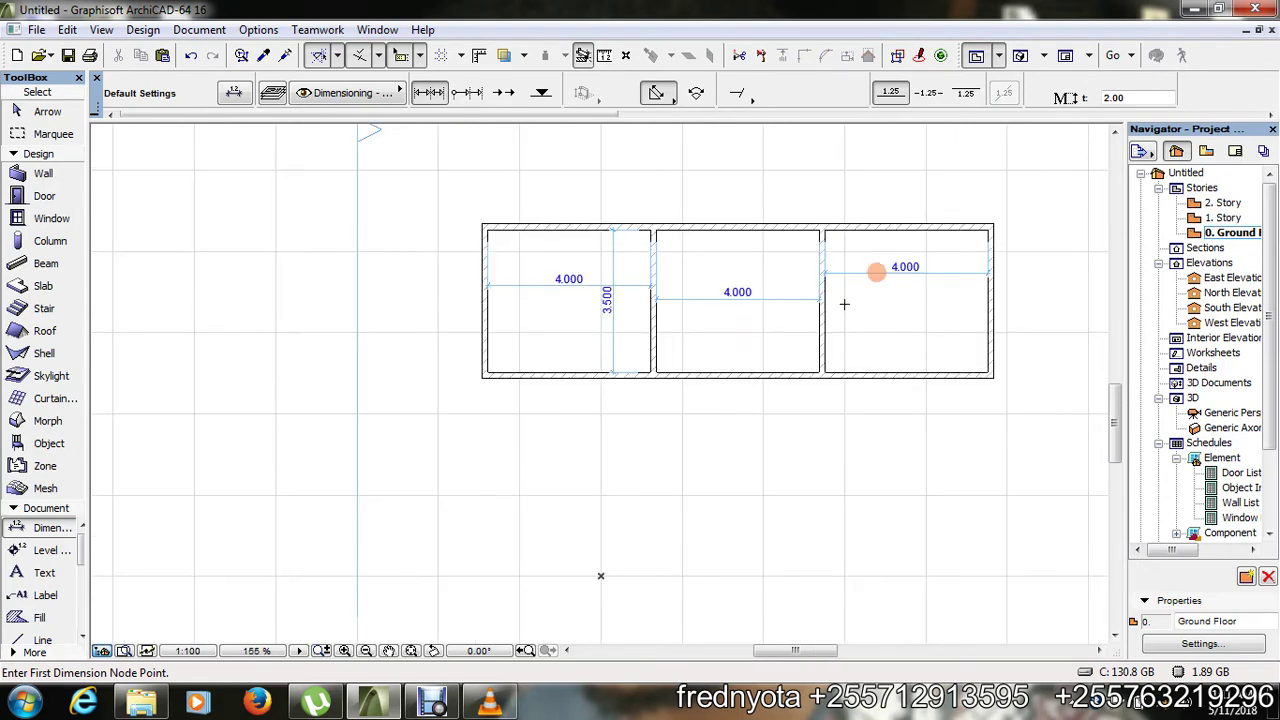
- Examine the three adjoining rooms and their shared walls in the 3D perspective view from different angles
left_click(664, 298)
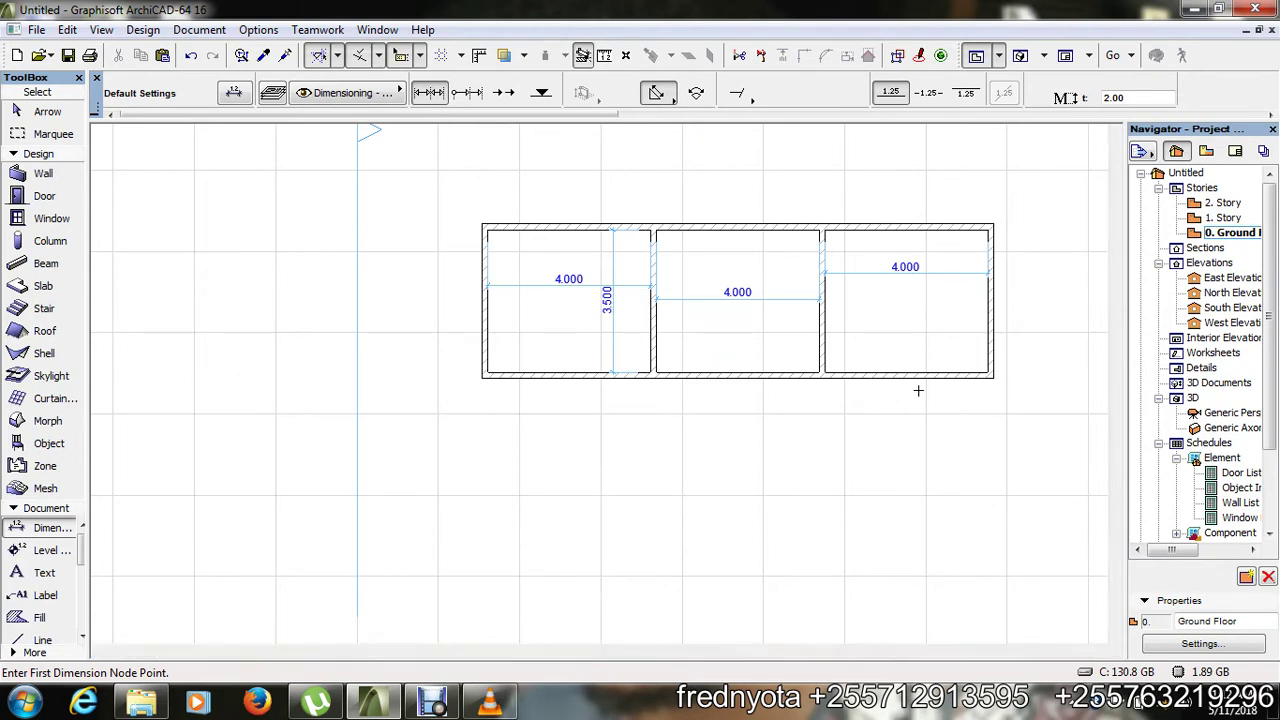
key("F3")
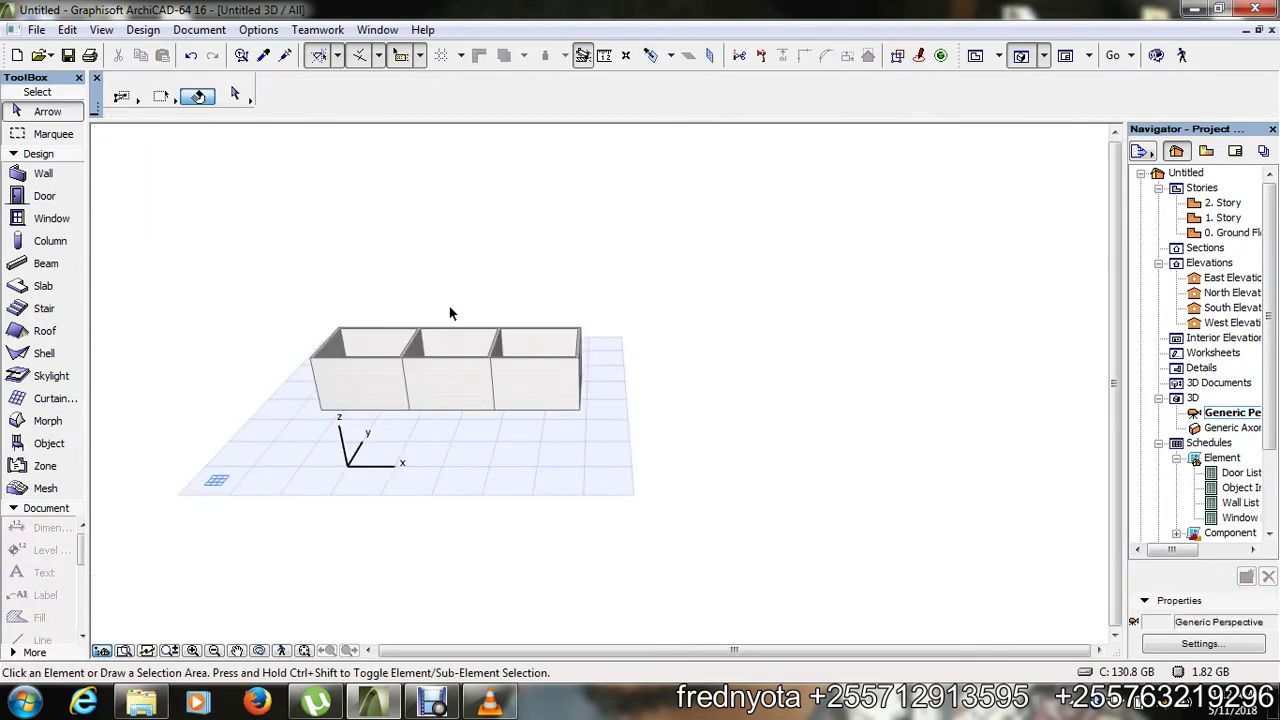
scroll(452, 358, "up", 3)
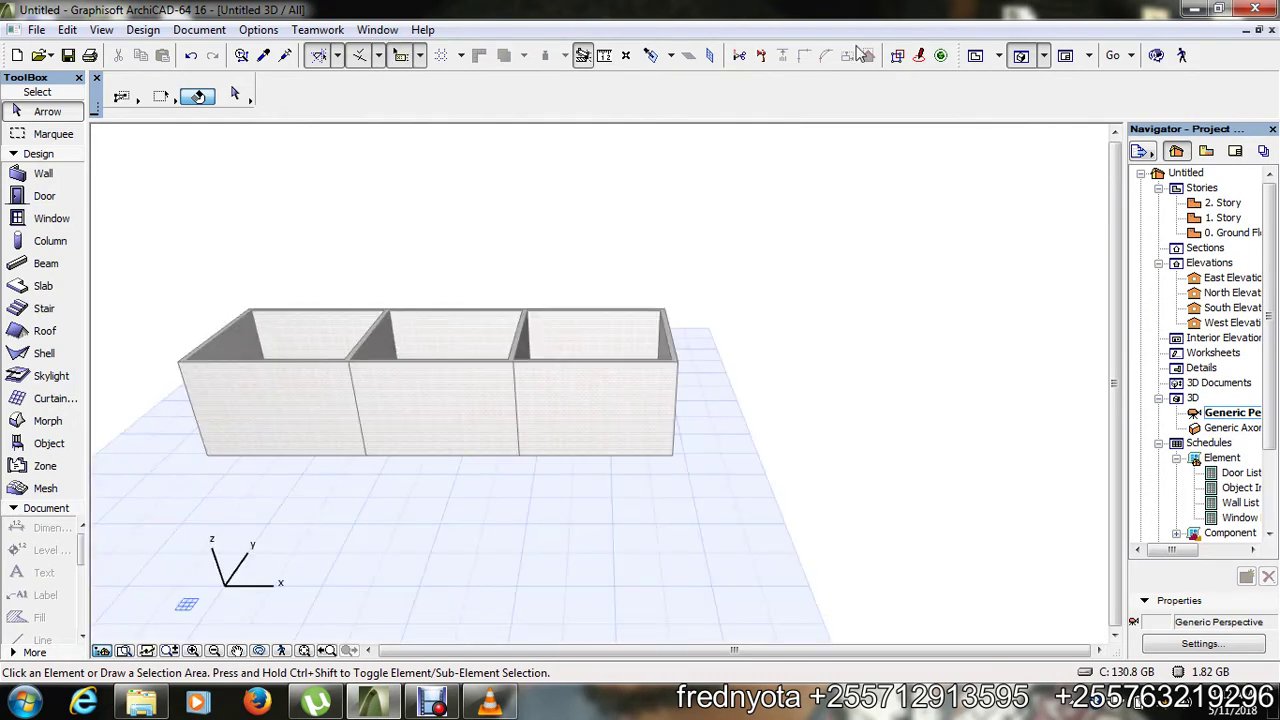
left_click(1155, 56)
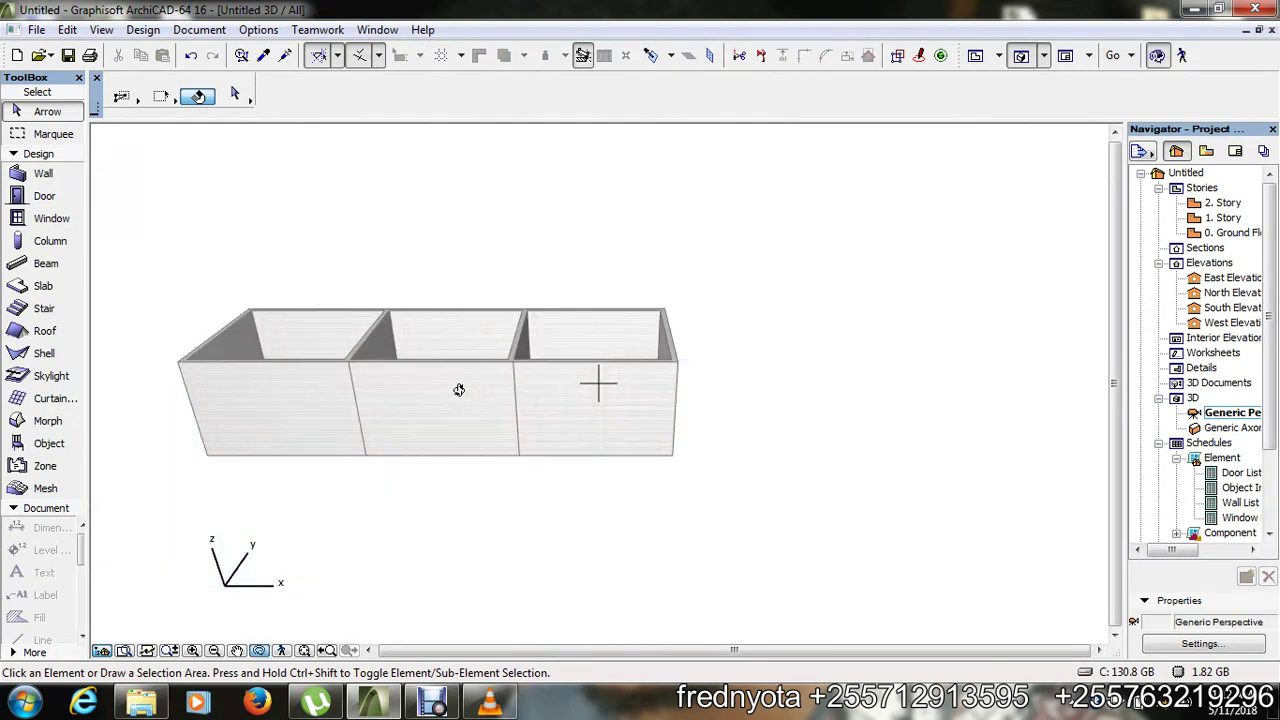
left_click_drag(459, 390, 843, 397)
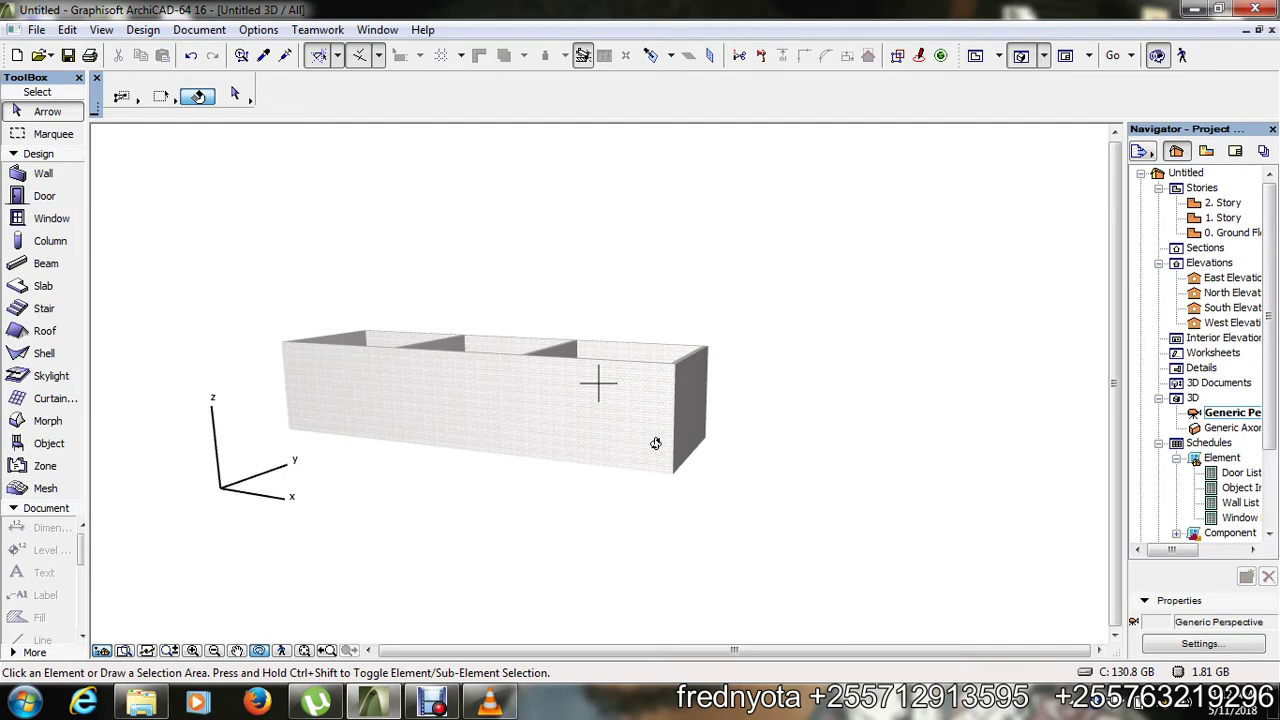
- Return to the ground floor plan and start a separate room below the three rooms with a 3500 mm left wall drawn upward
key("F2")
scroll(565, 385, "down", 3)
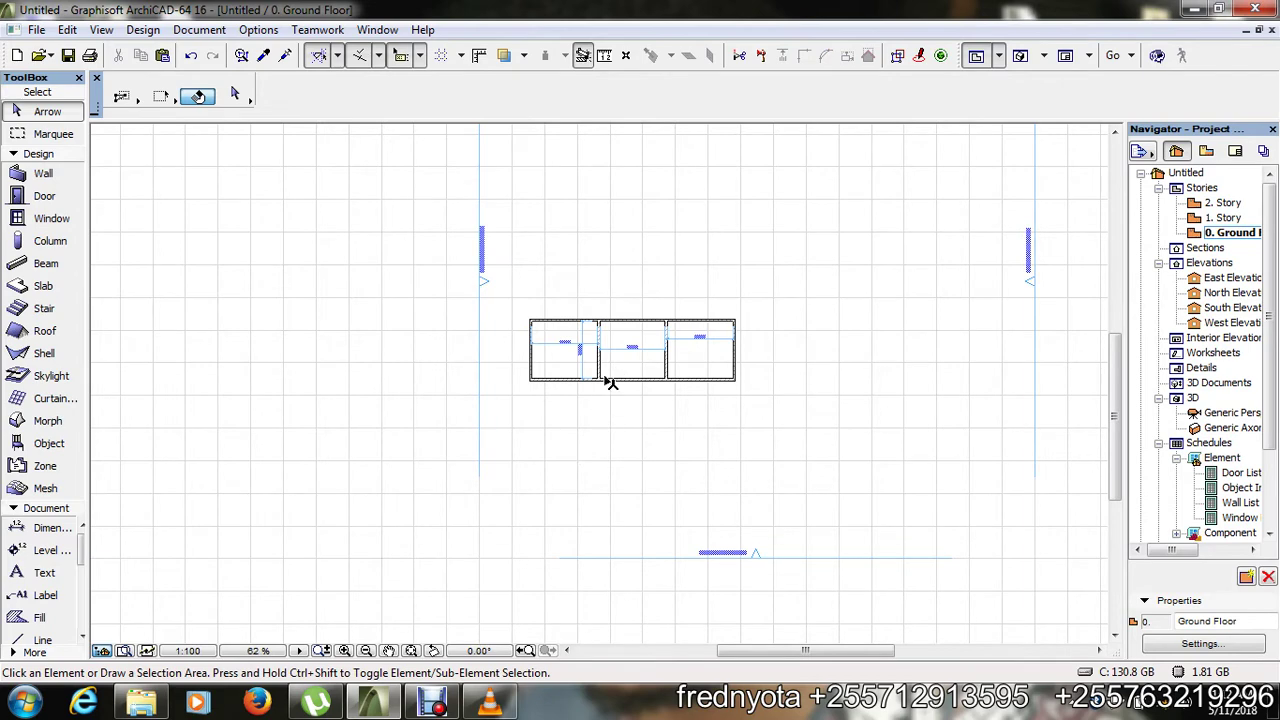
scroll(607, 381, "up", 2)
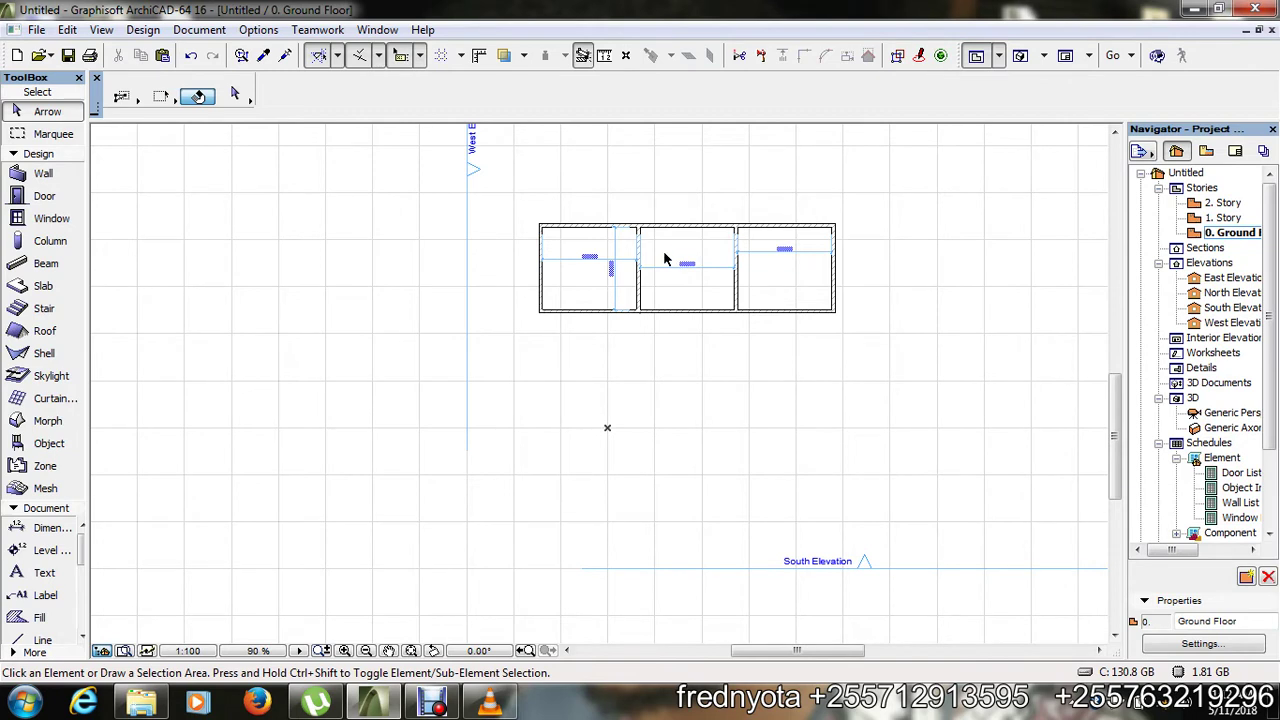
left_click(43, 173)
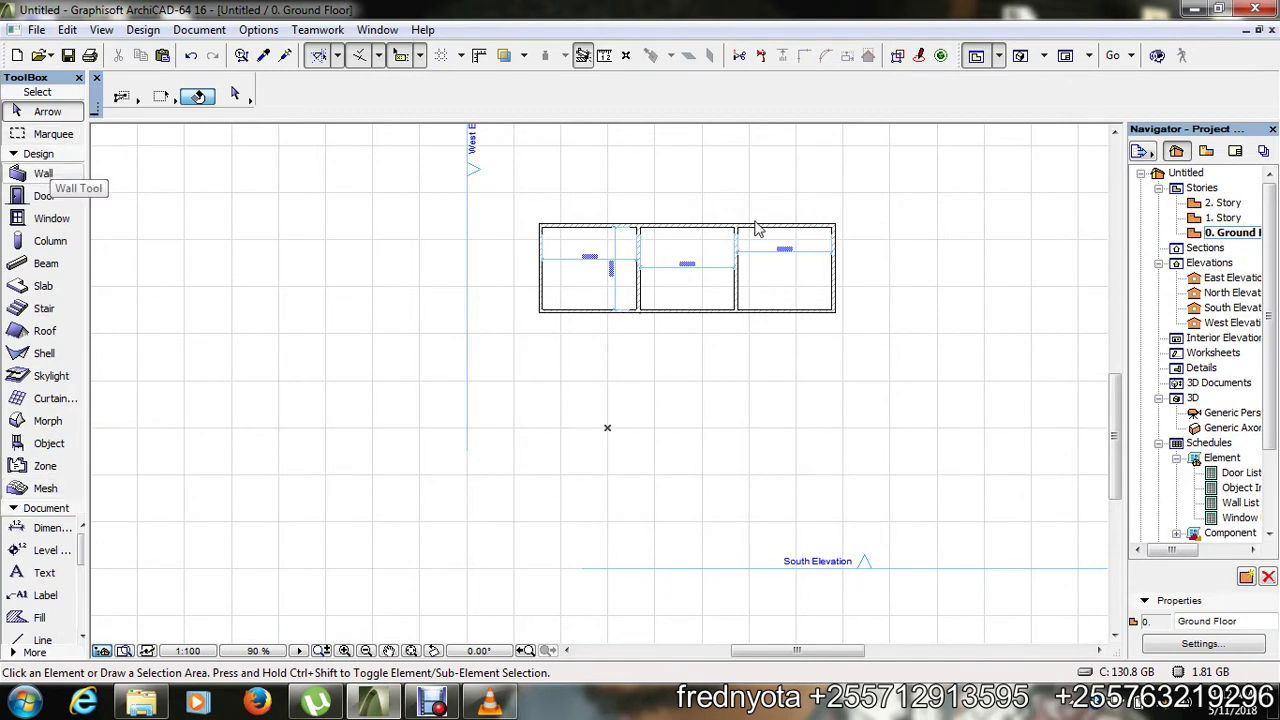
left_click(535, 457)
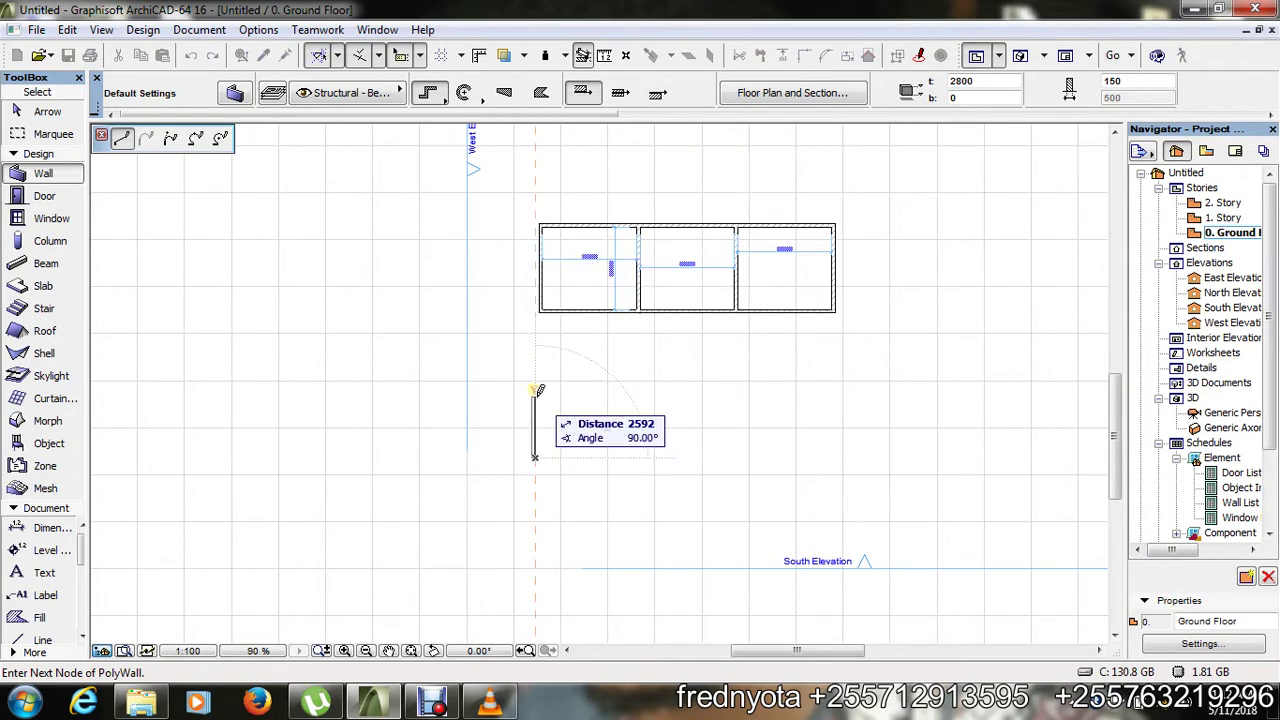
scroll(660, 265, "up", 3)
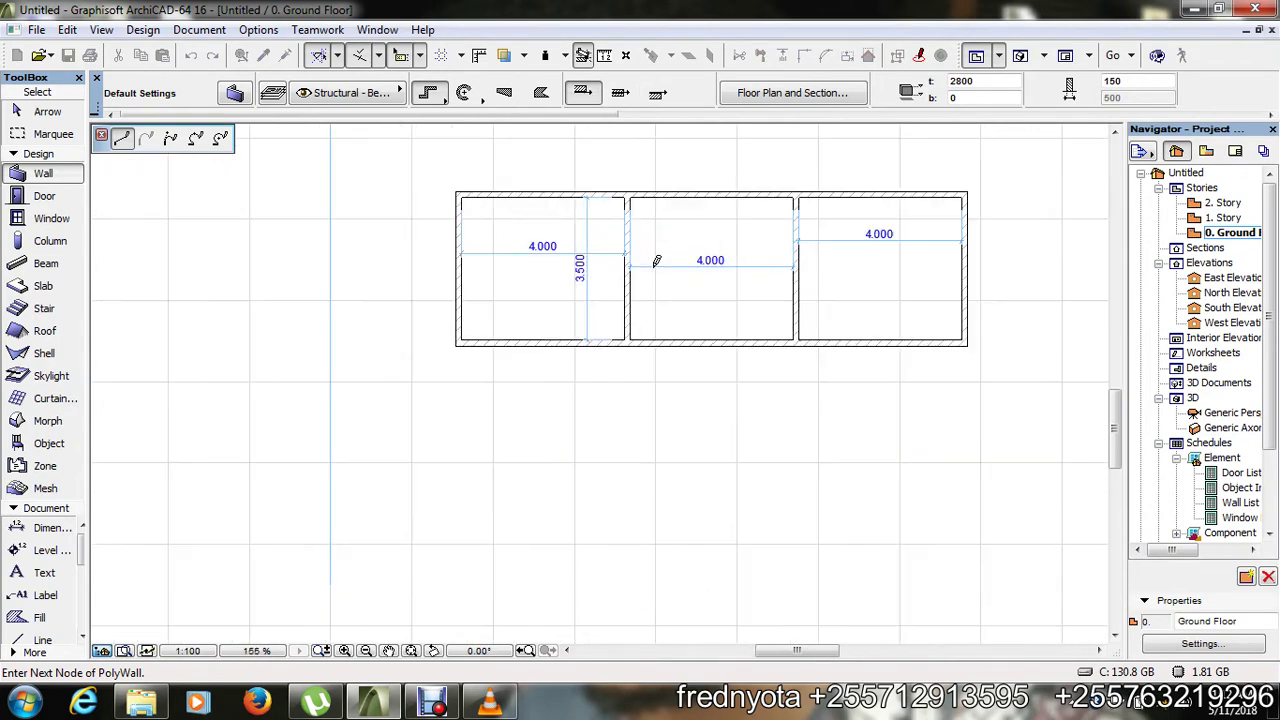
scroll(640, 238, "down", 3)
left_click(544, 410)
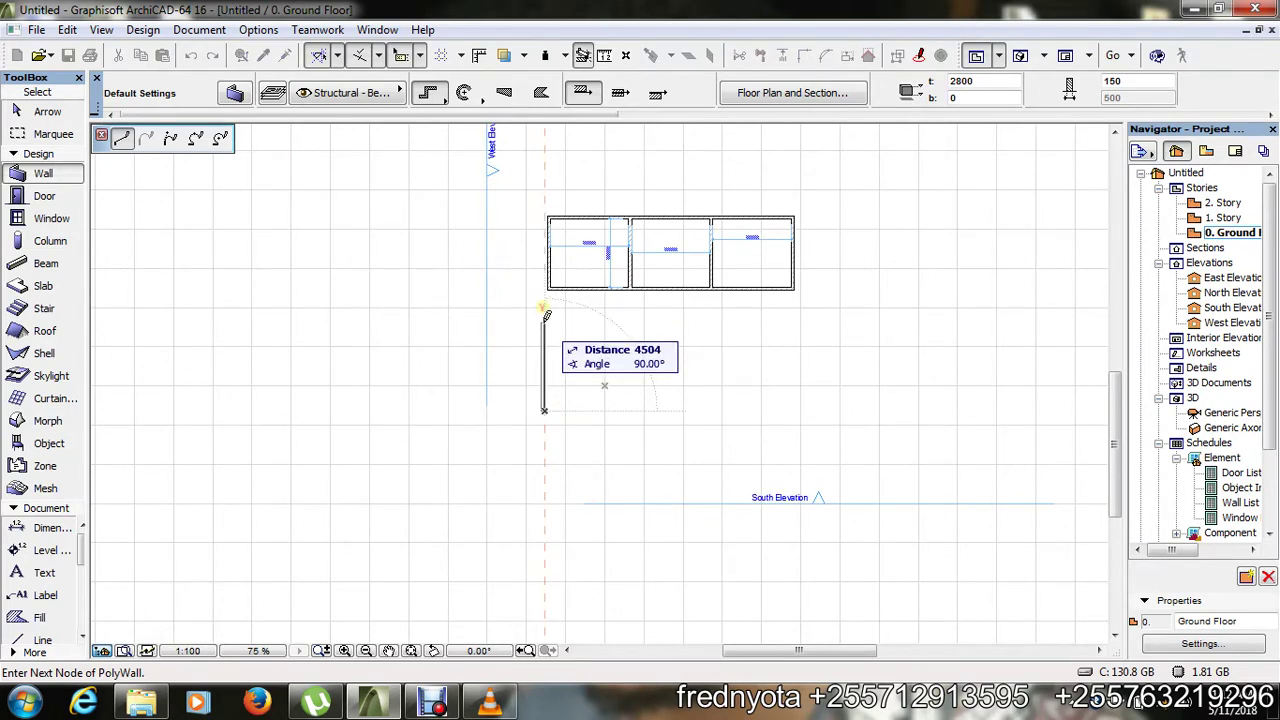
key("Tab")
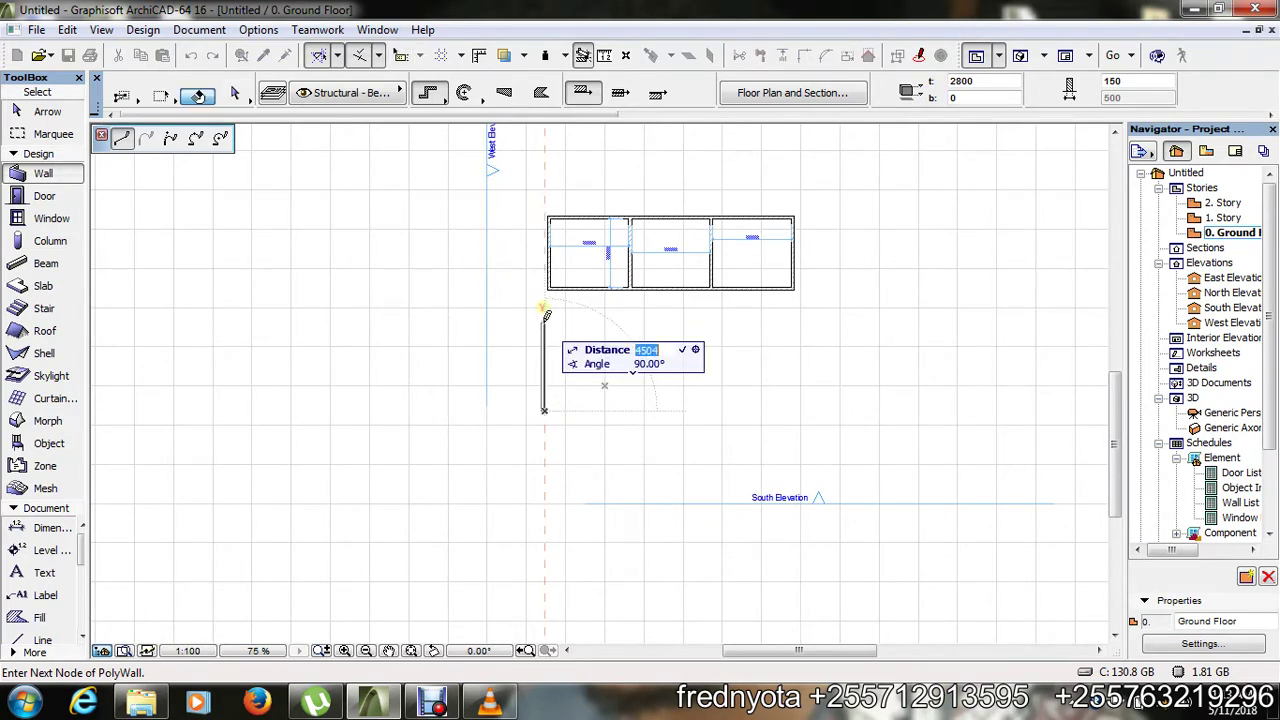
type("3500")
key("Return")
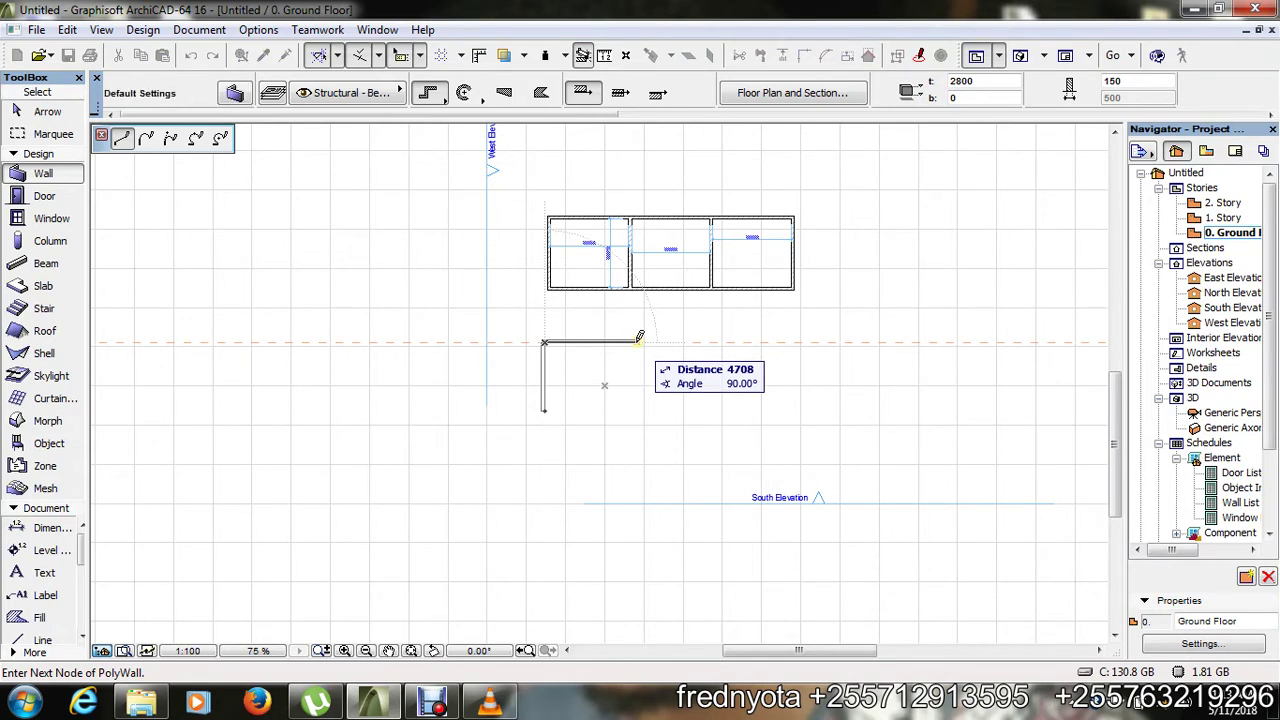
- Complete the separate room with a 4000 mm top wall, a right wall and a bottom wall closing at the starting corner
key("Tab")
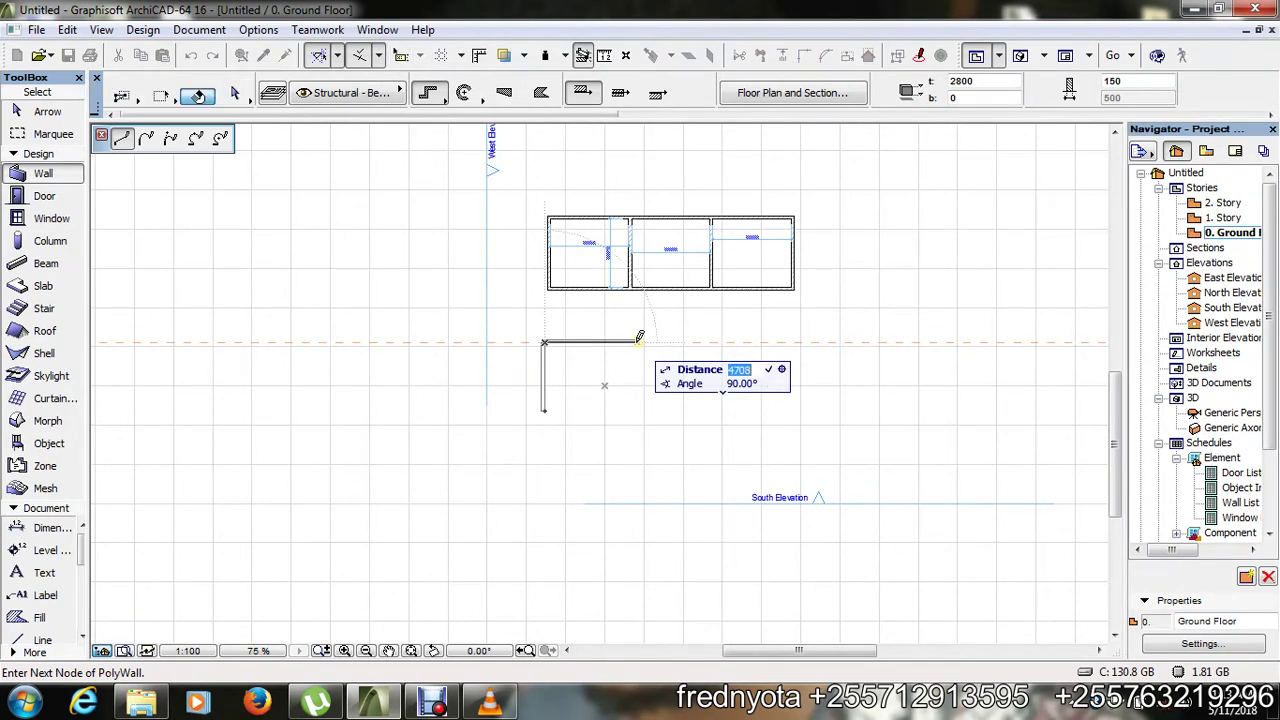
key("Escape")
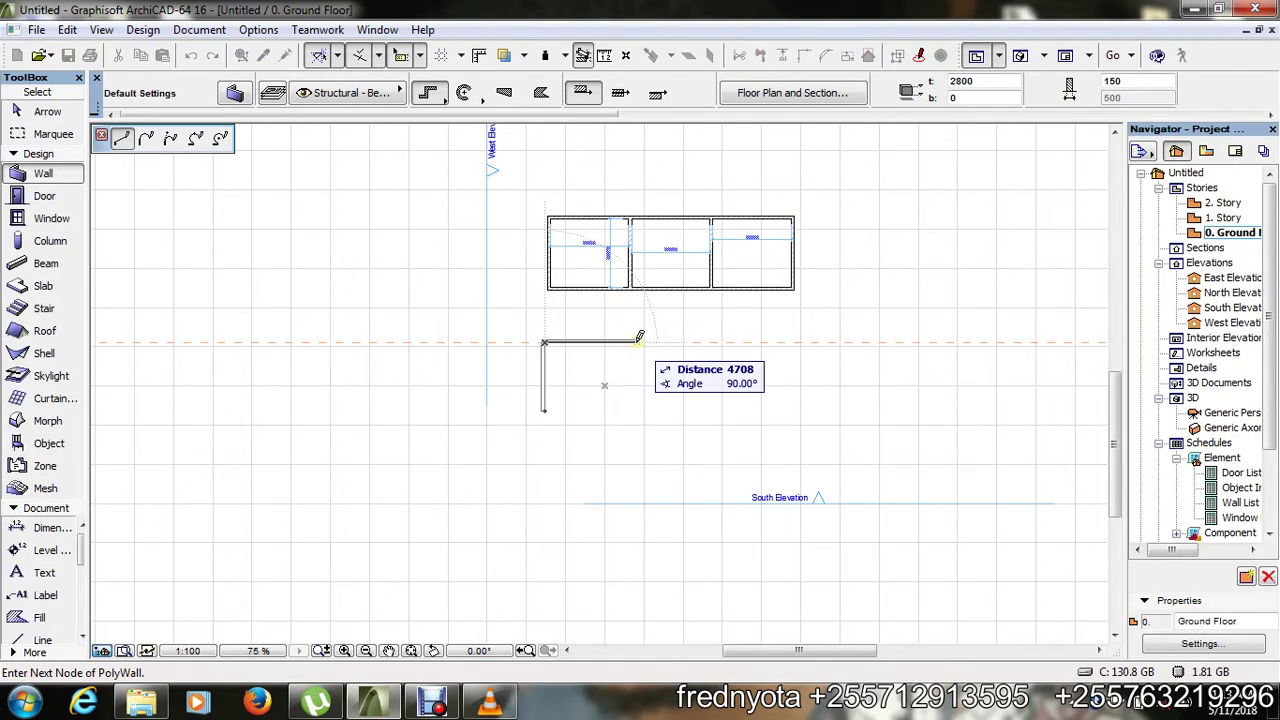
key("Tab")
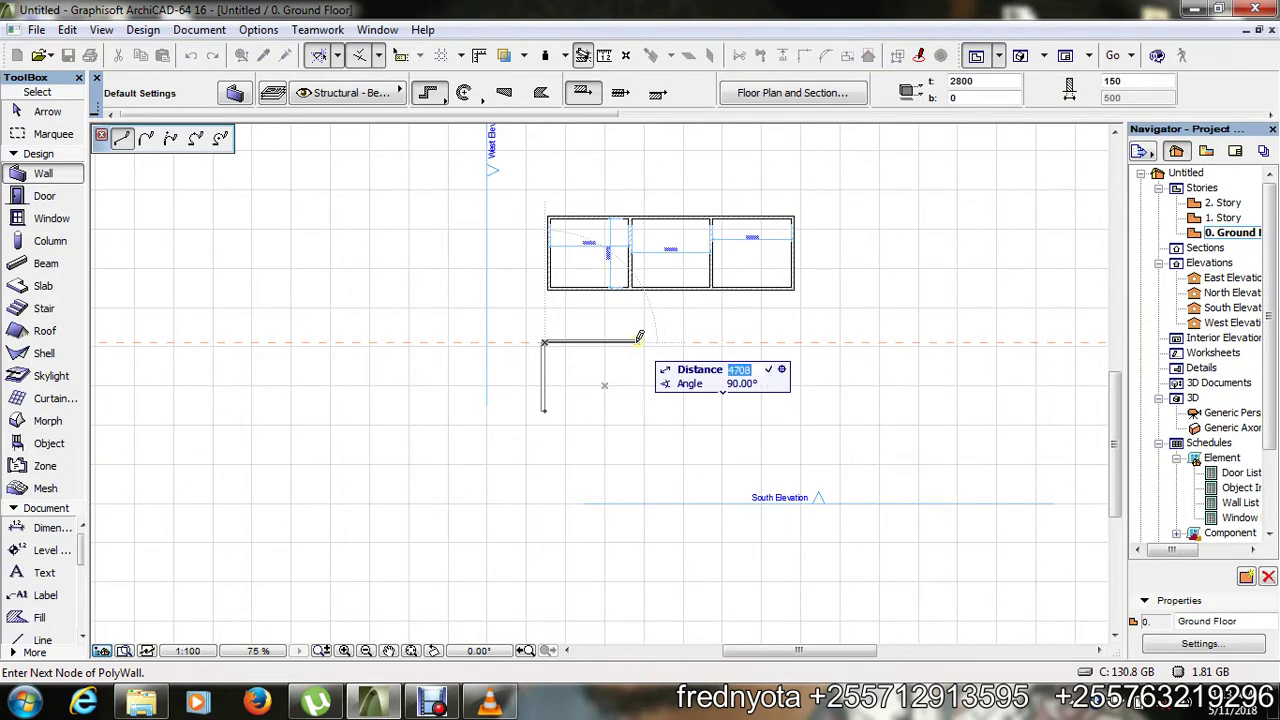
key("Escape")
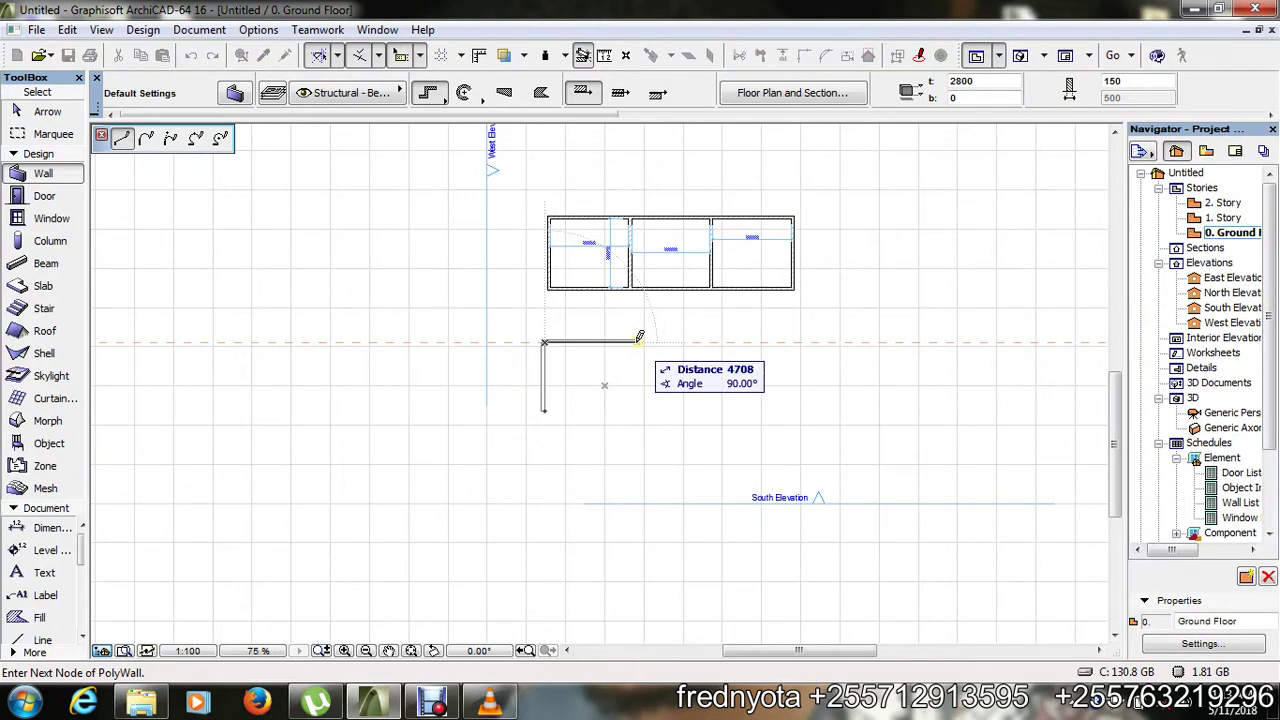
type("4")
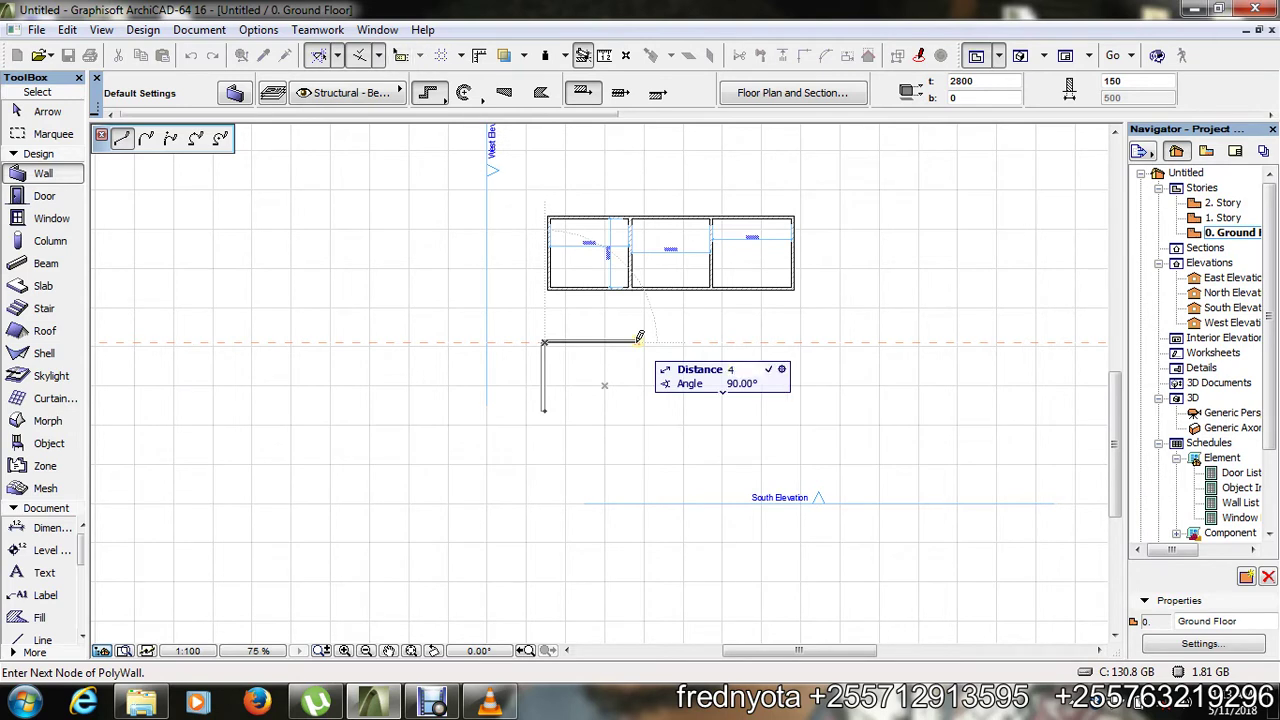
type("00")
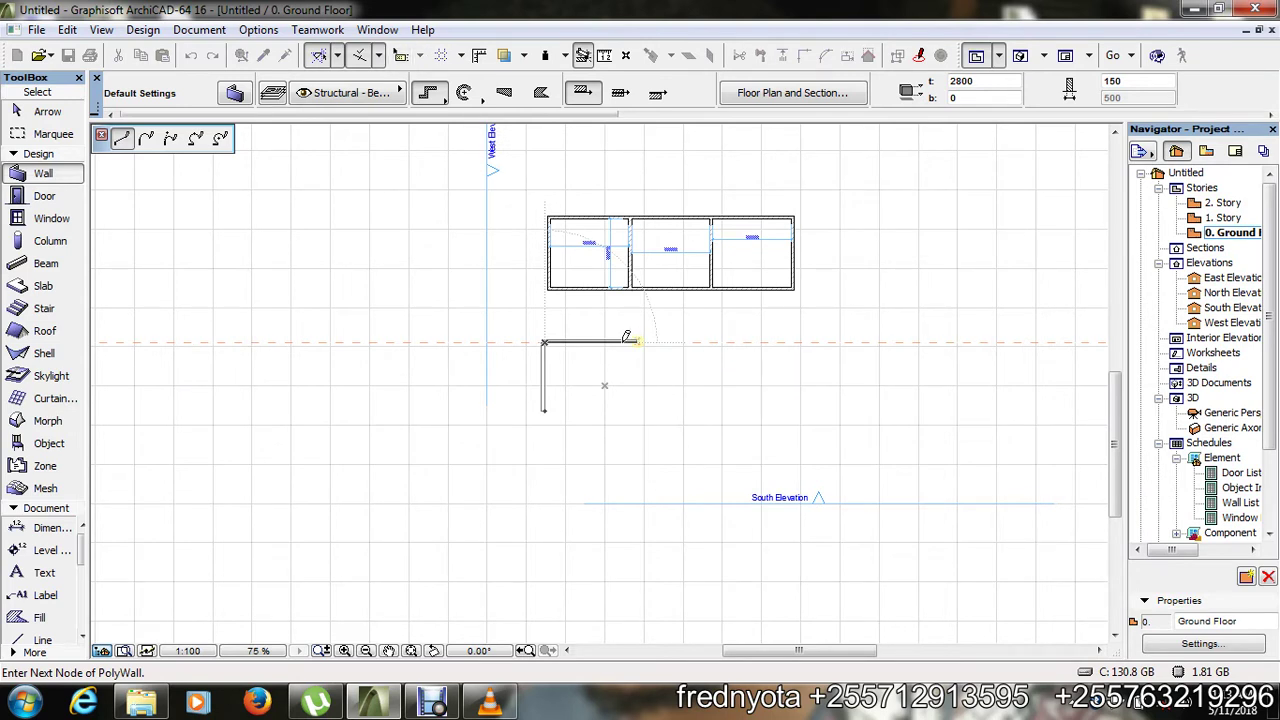
left_click(623, 340)
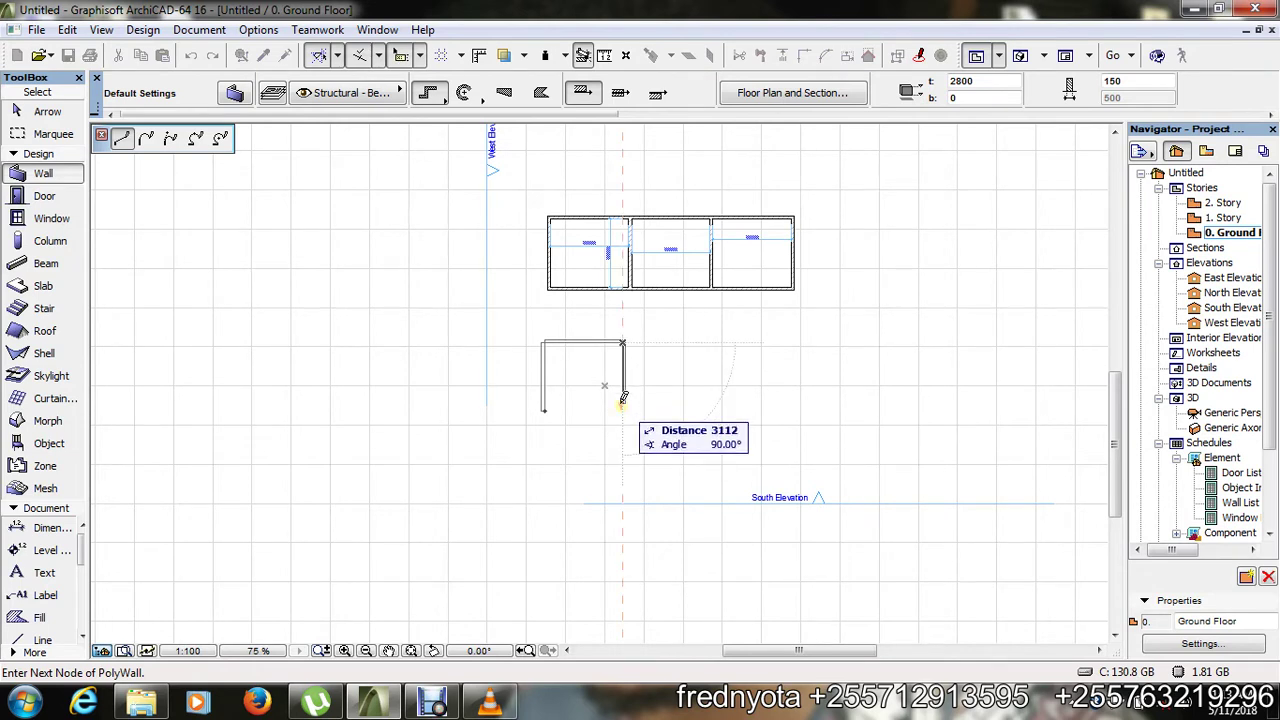
scroll(543, 411, "up", 6)
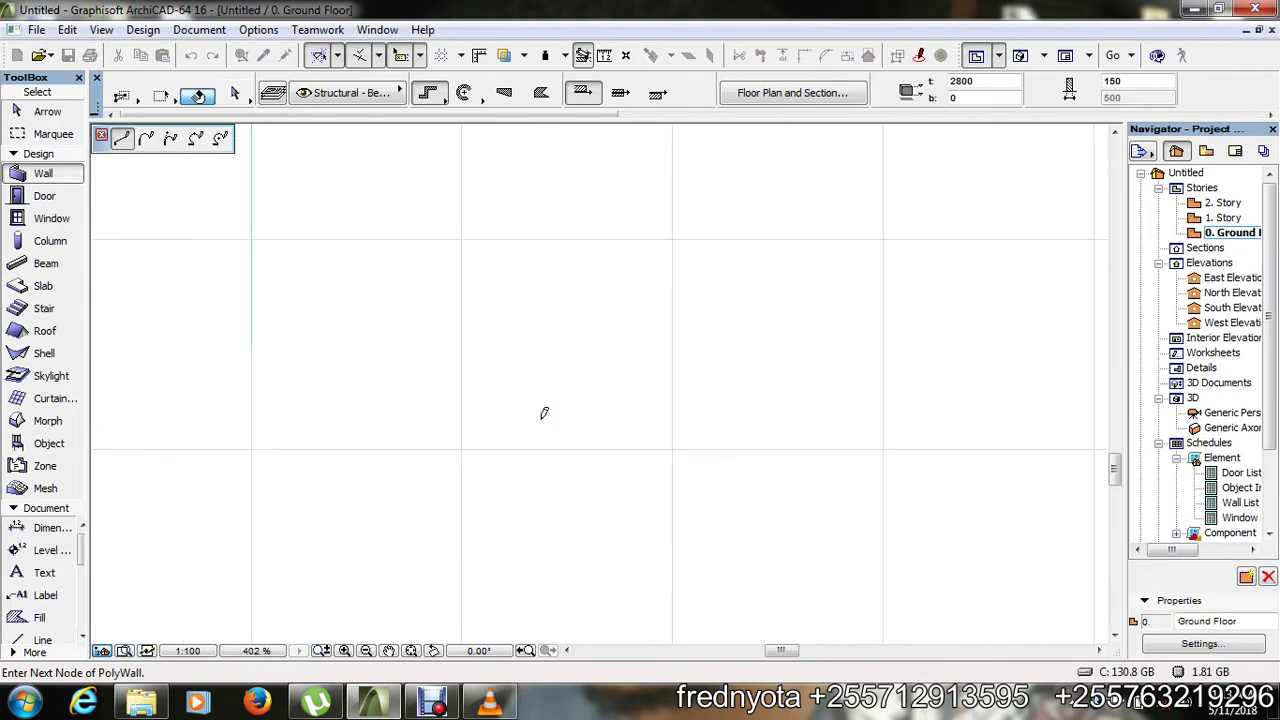
left_click(560, 371)
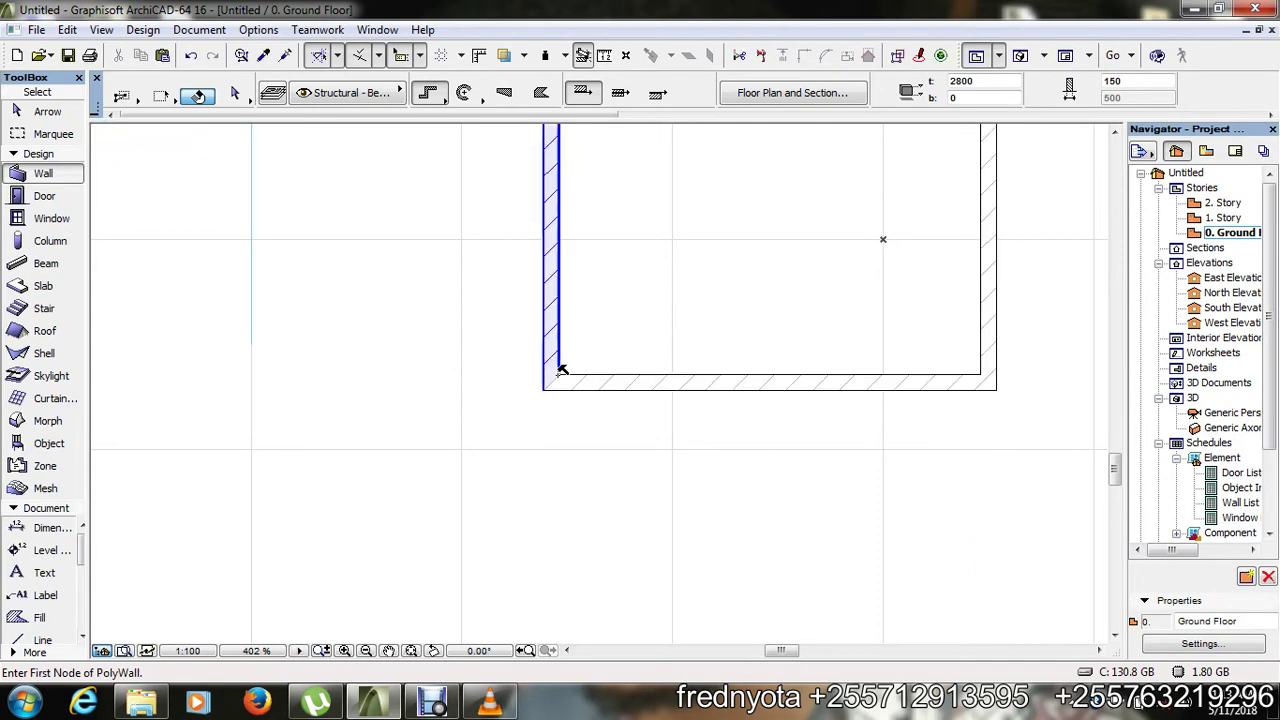
scroll(560, 371, "down", 7)
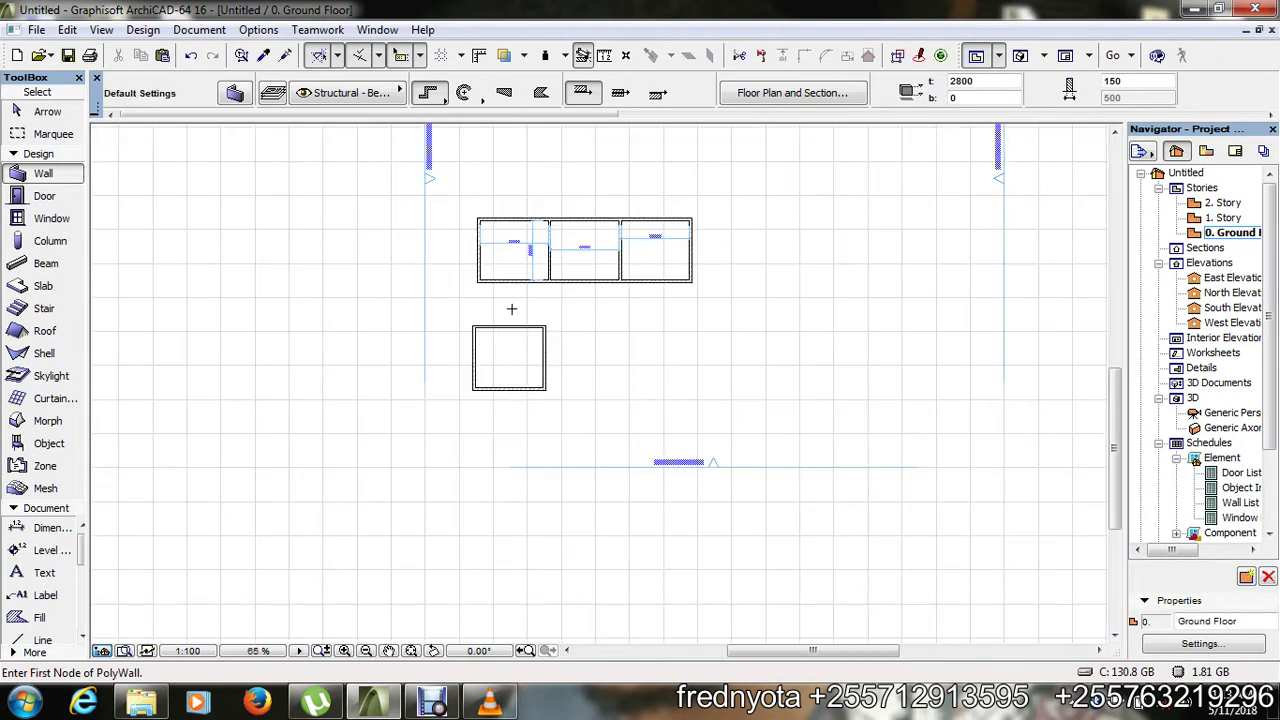
scroll(511, 309, "up", 2)
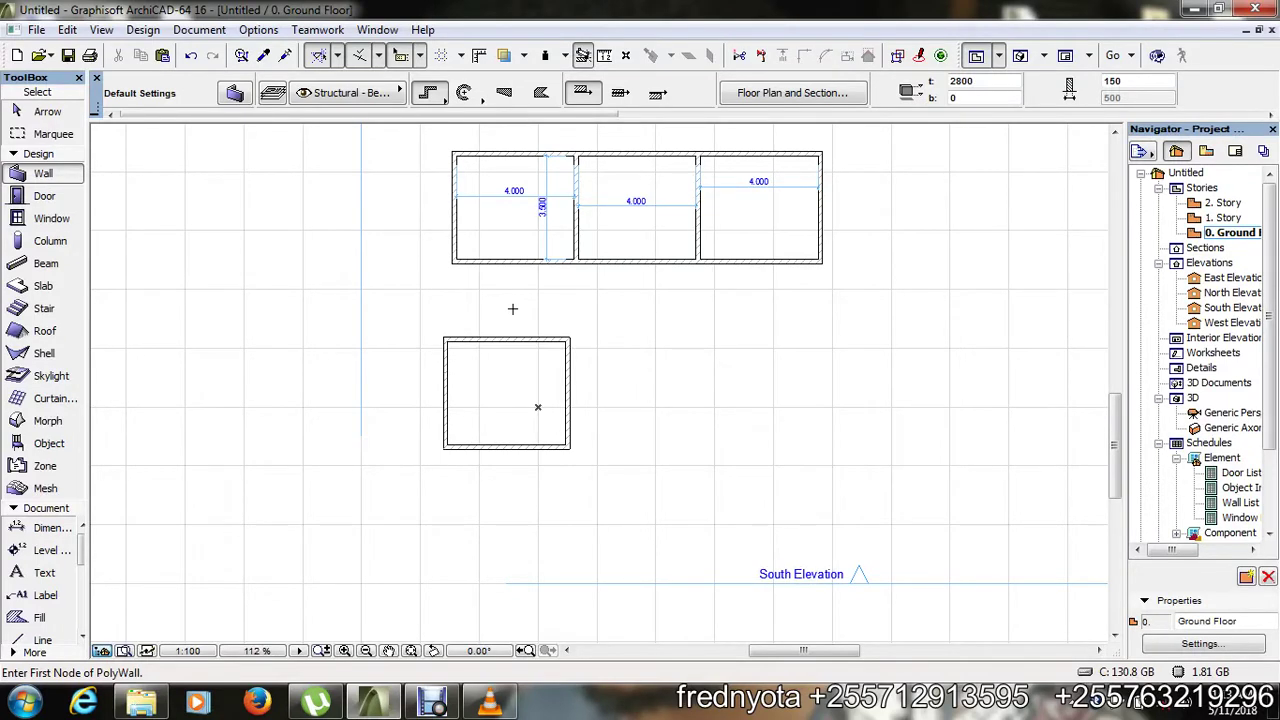
key("Escape")
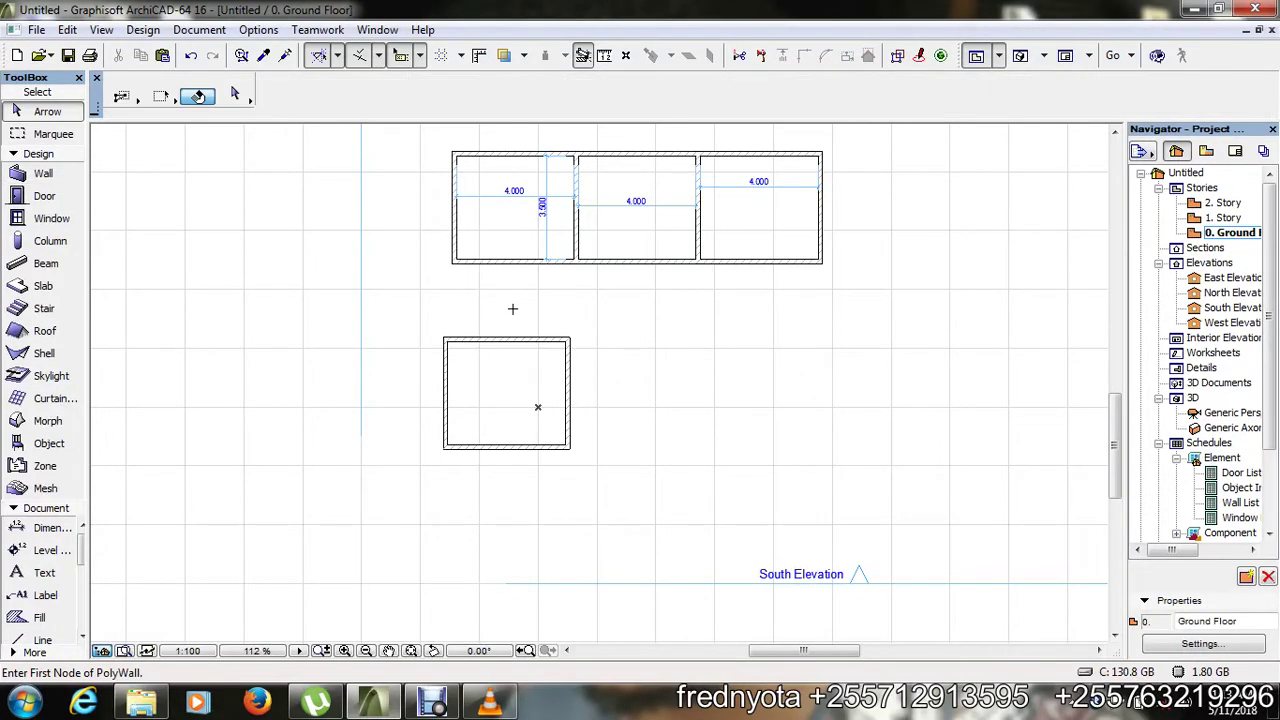
- Suspend grouping so the separate room's walls can be selected individually, and clear the selection
left_click(575, 422)
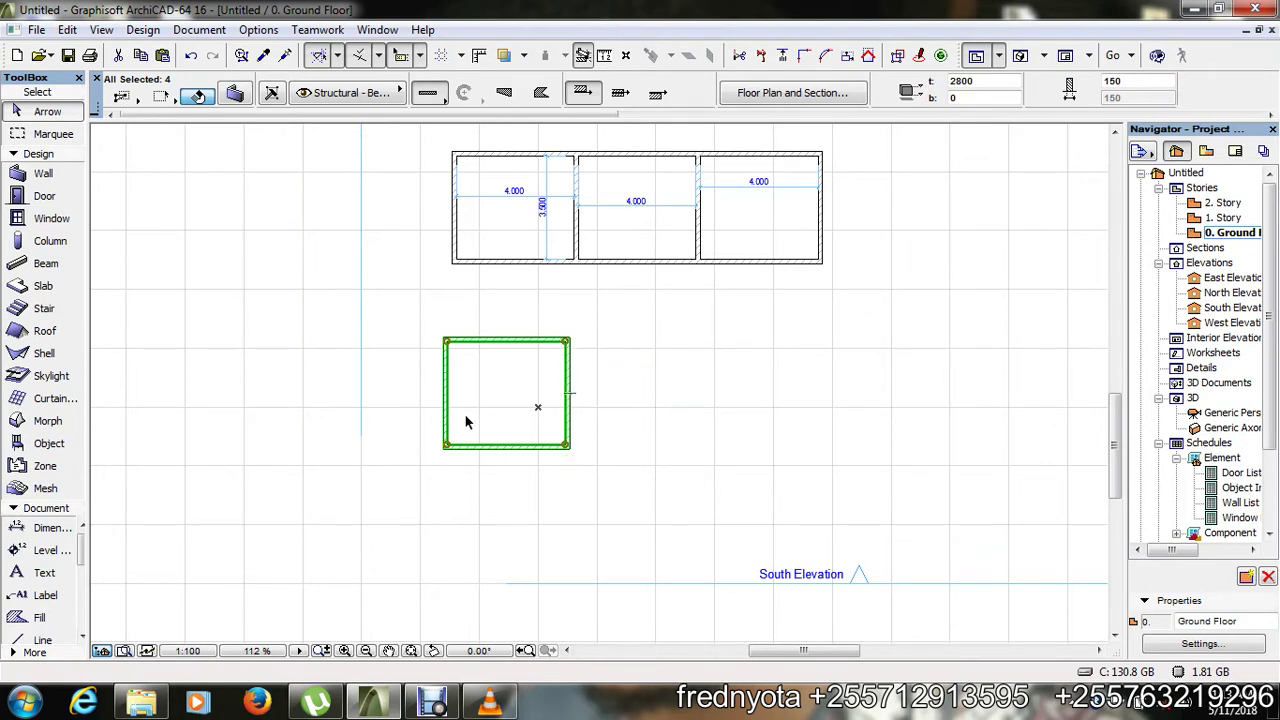
left_click(898, 58)
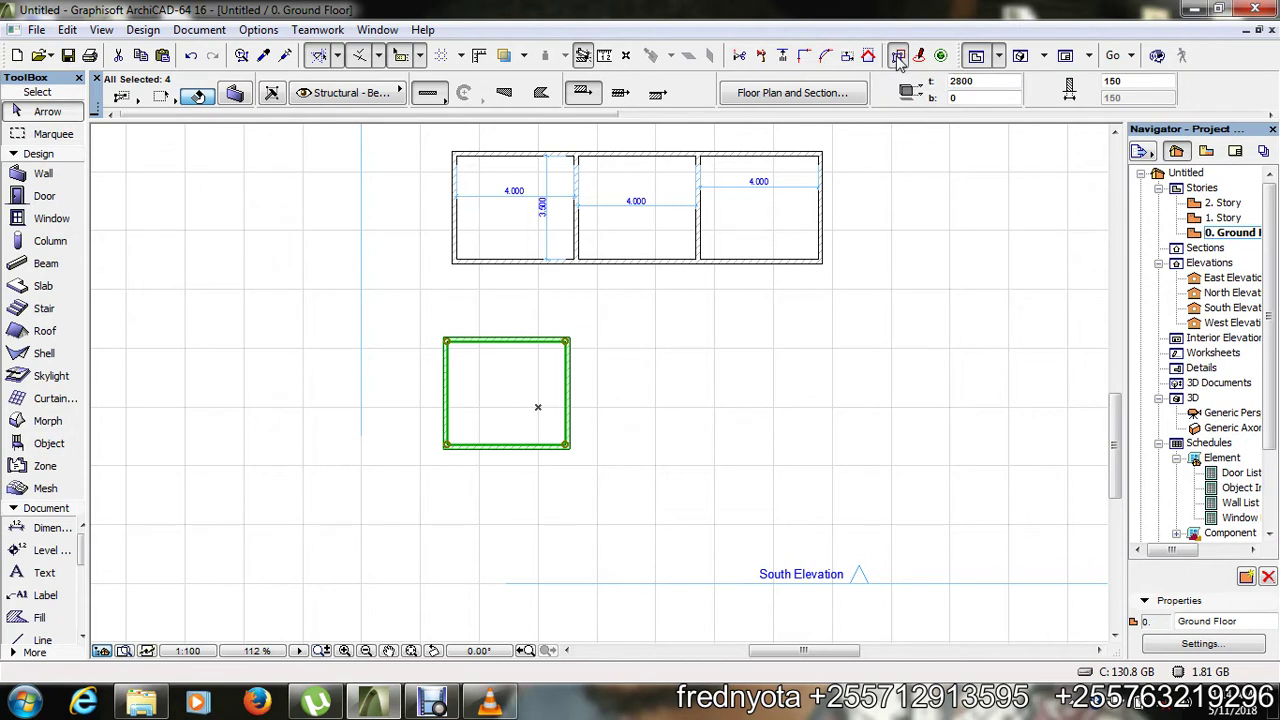
left_click(735, 470)
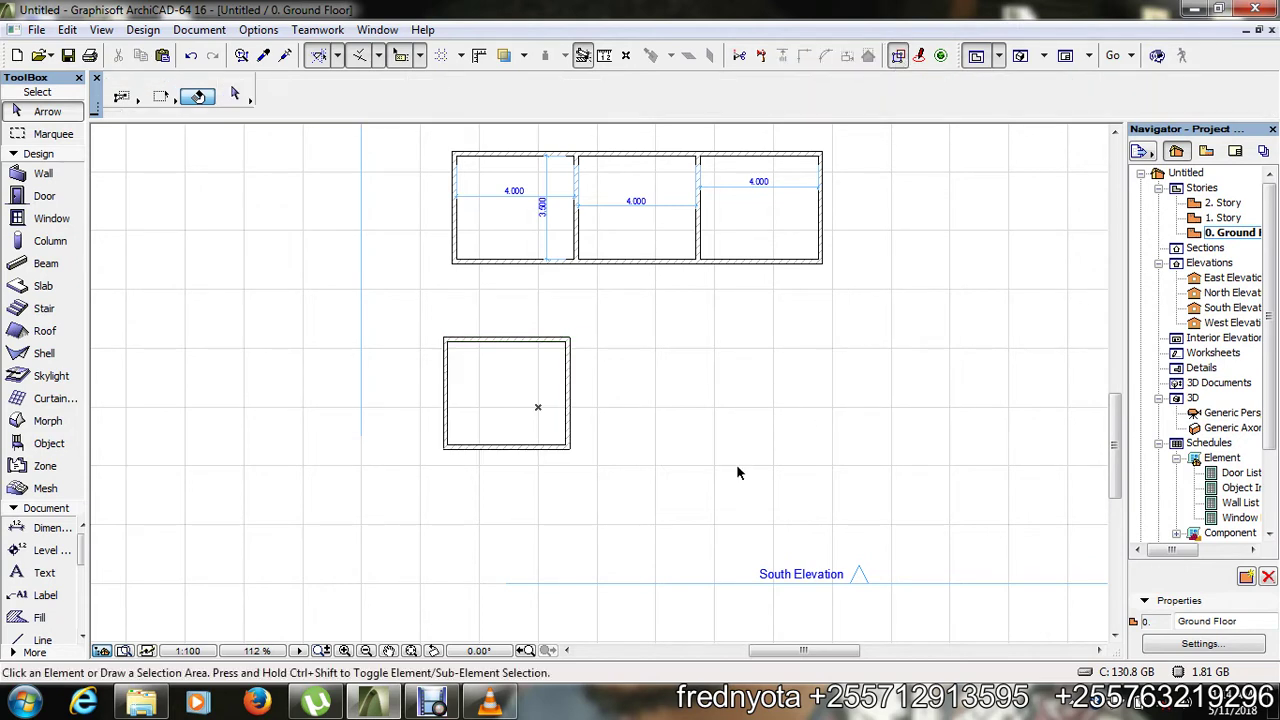
- Drag a copy of the separate room's right wall 4150 mm horizontally to the right
left_click(572, 425)
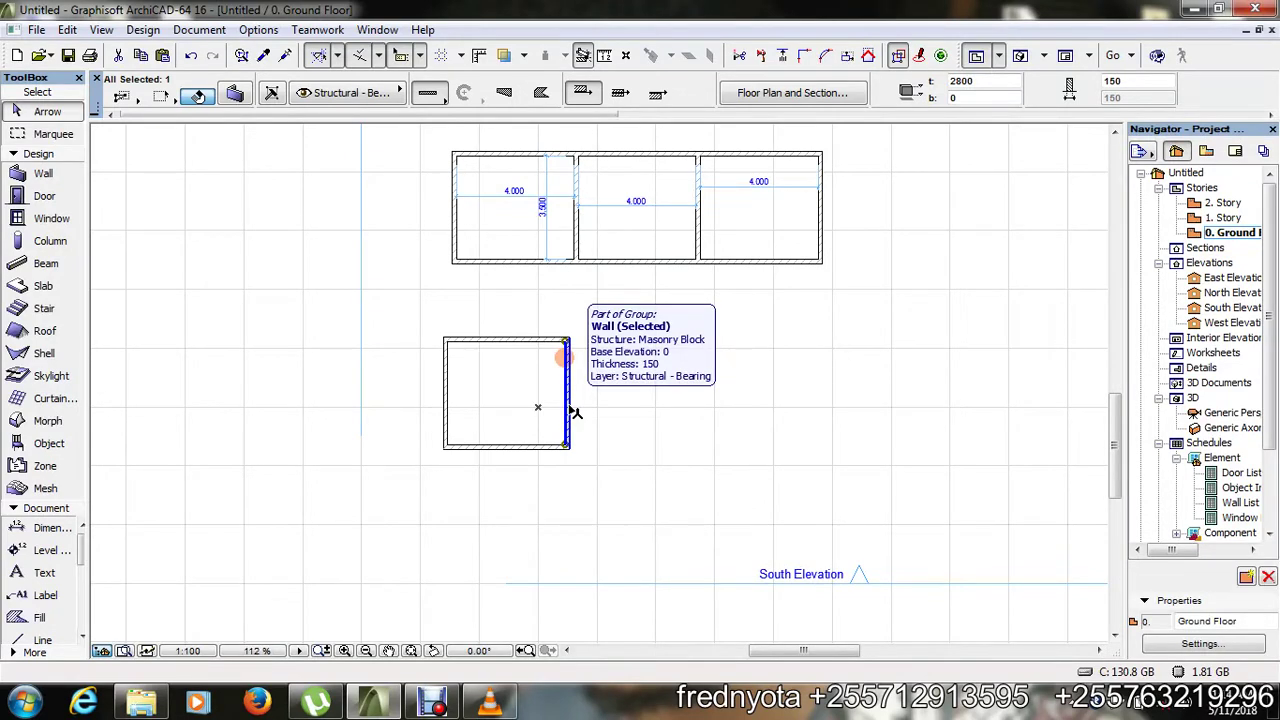
left_click(433, 703)
left_click(447, 543)
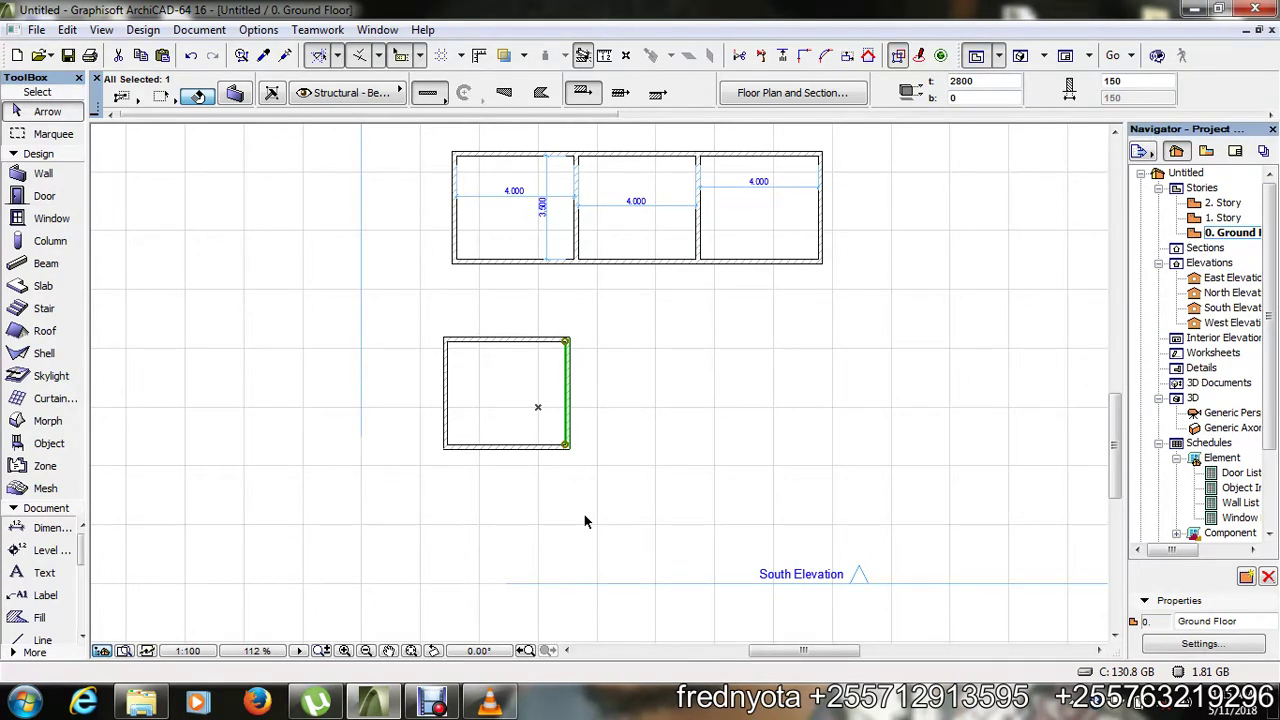
key("ctrl+shift+d")
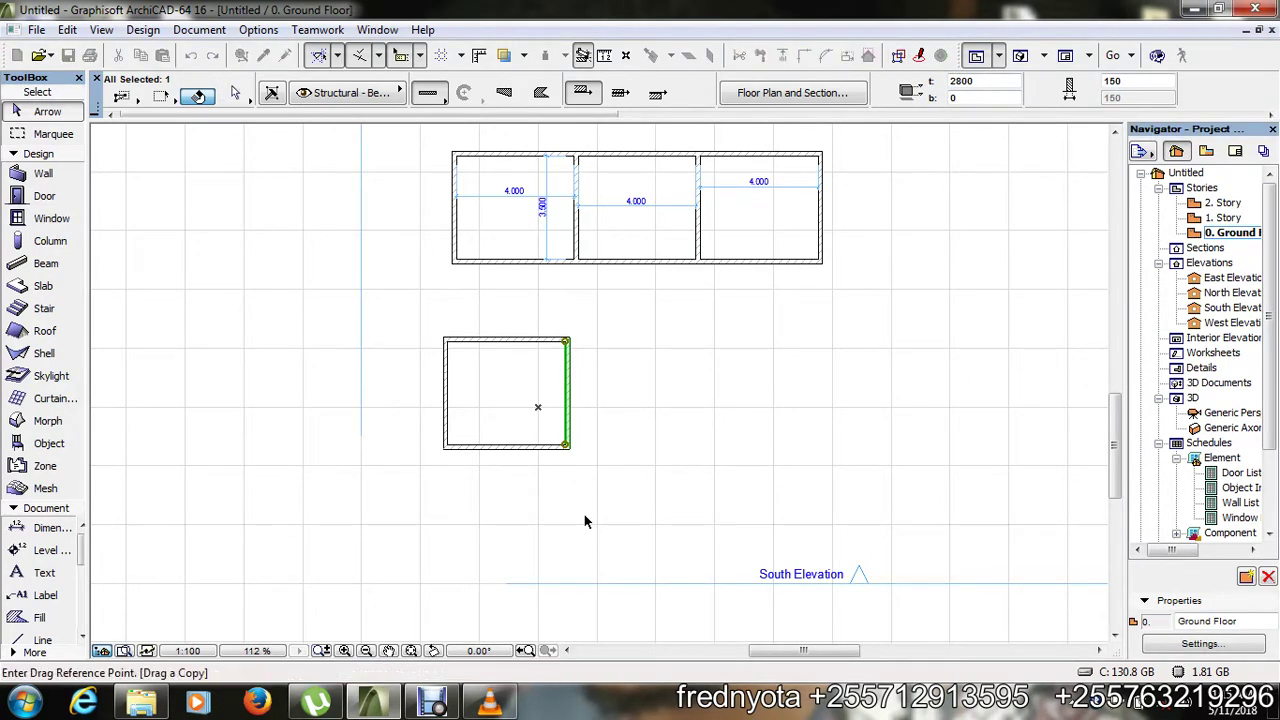
left_click(565, 394)
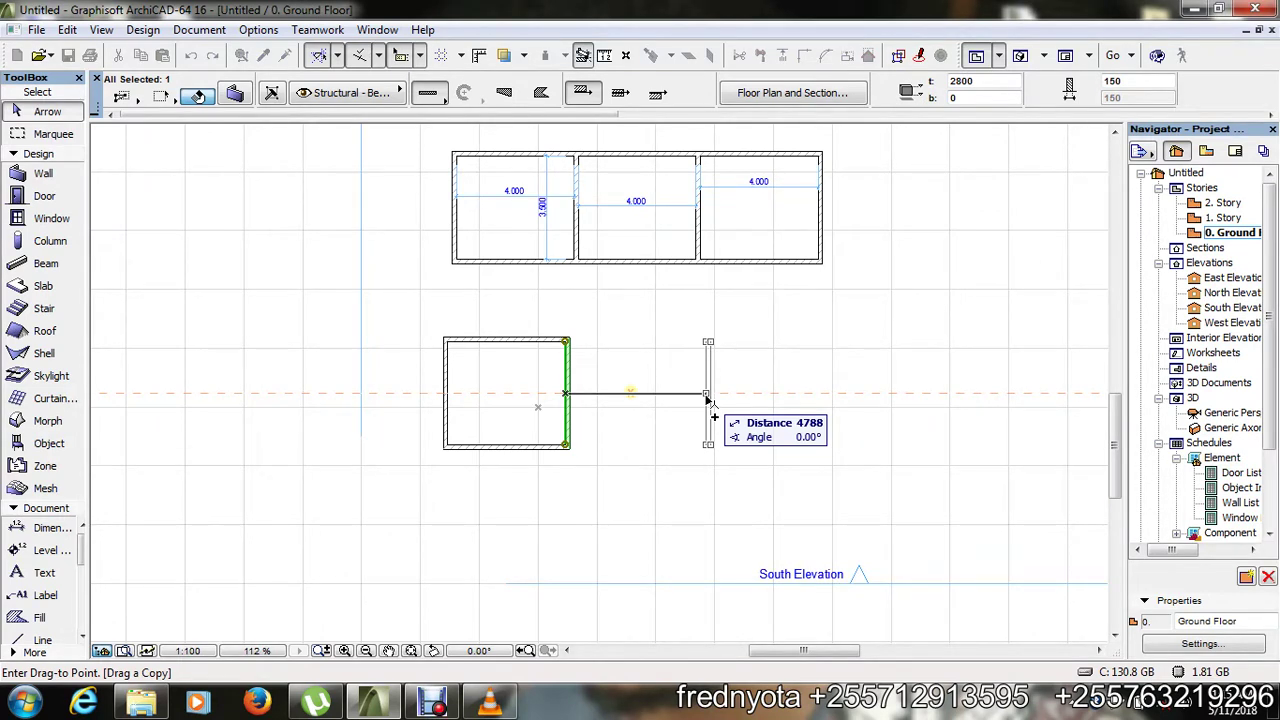
key("Tab")
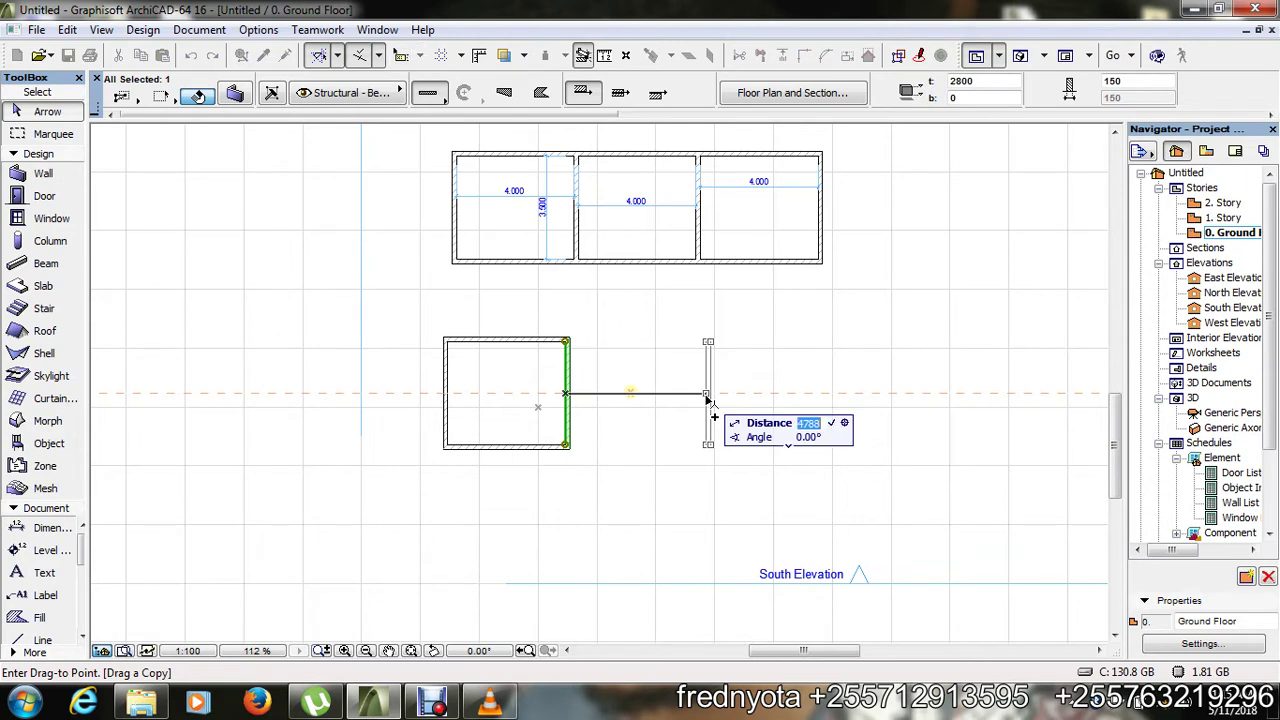
type("4150")
key("Return")
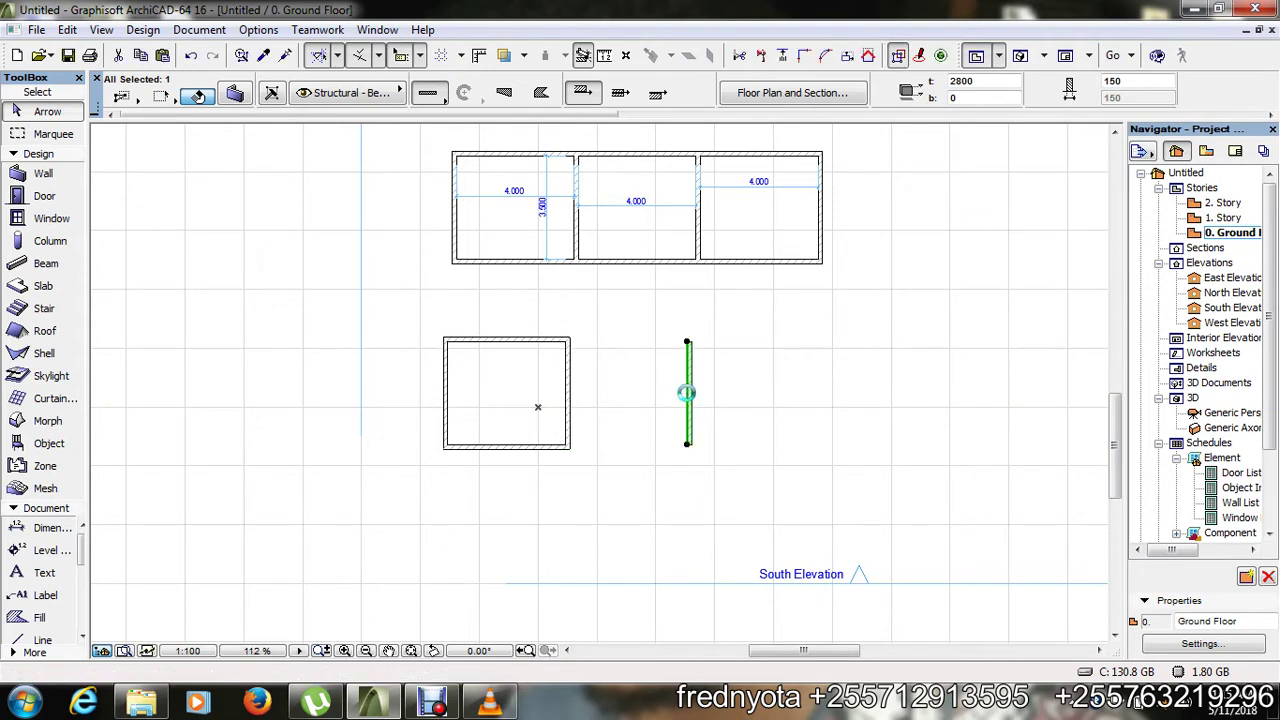
left_click(774, 391)
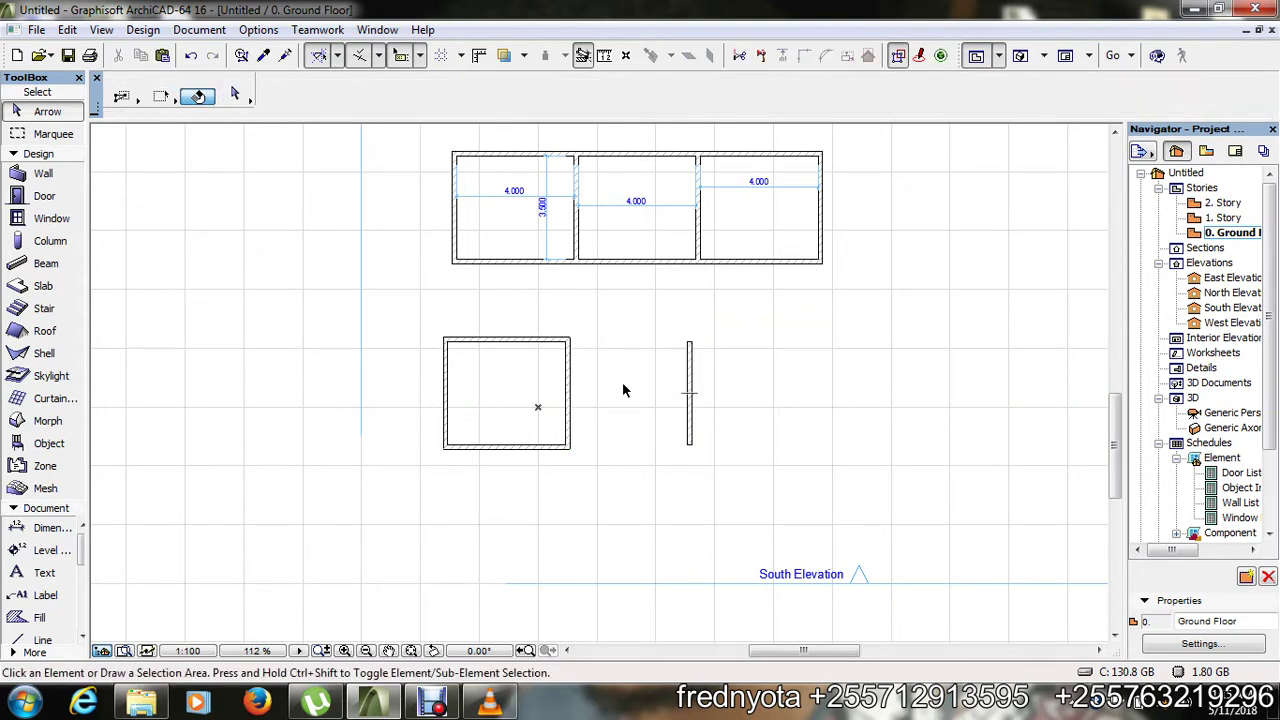
- Dimension both wall thicknesses and the clear gap between the separate room's right wall and its copy, placing the line across the gap
scroll(622, 390, "up", 3)
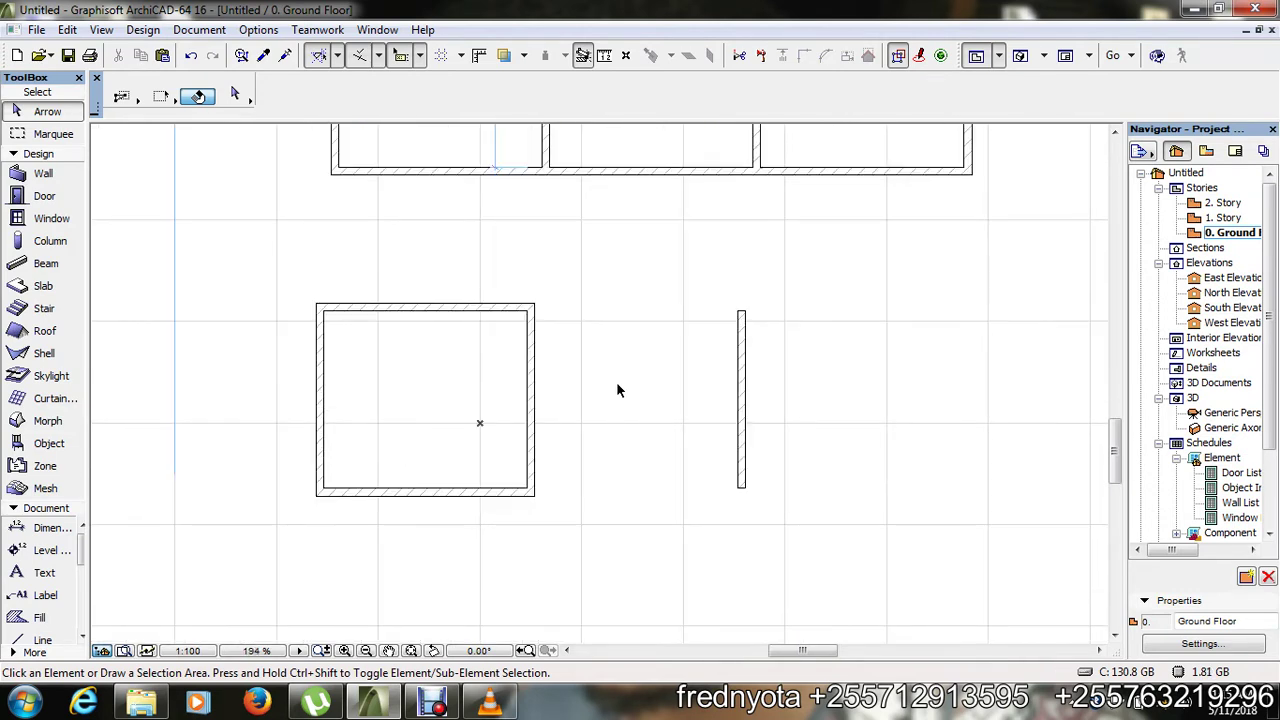
left_click(533, 421)
mouse_move(530, 430)
mouse_move(741, 424)
mouse_move(741, 397)
left_click(741, 412)
mouse_move(740, 414)
left_click(60, 528)
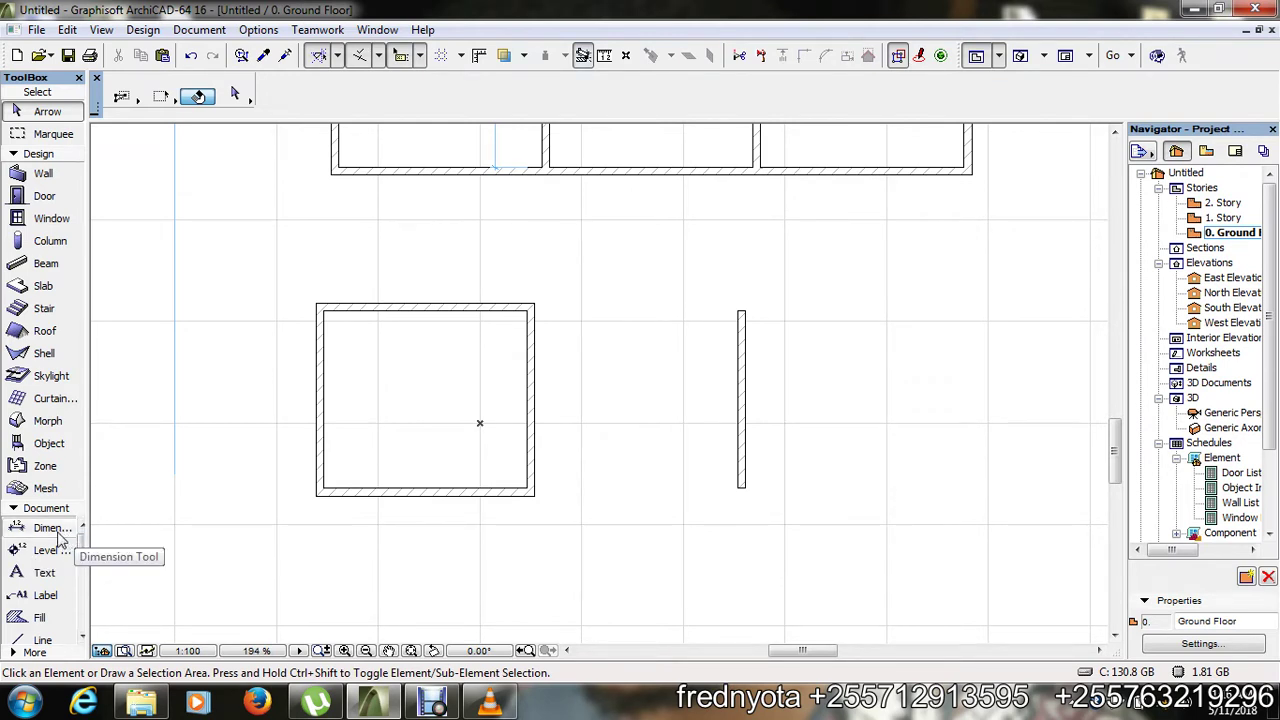
left_click(531, 398)
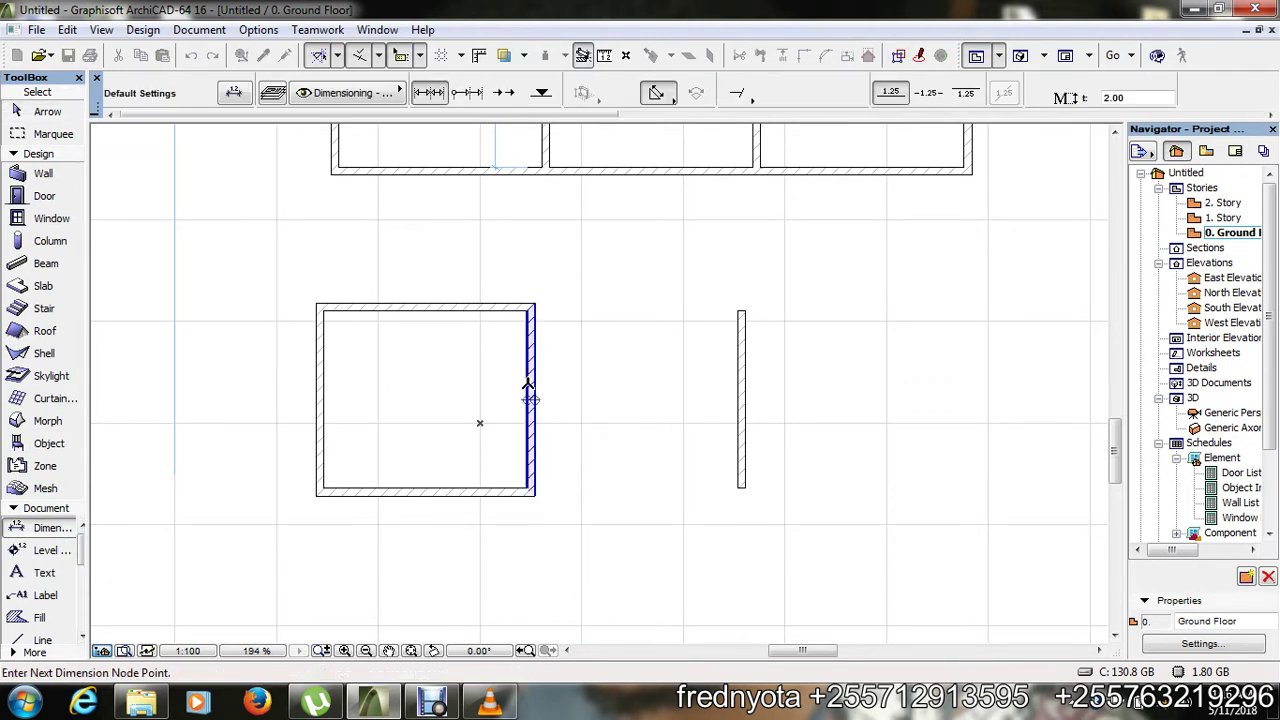
left_click(742, 399)
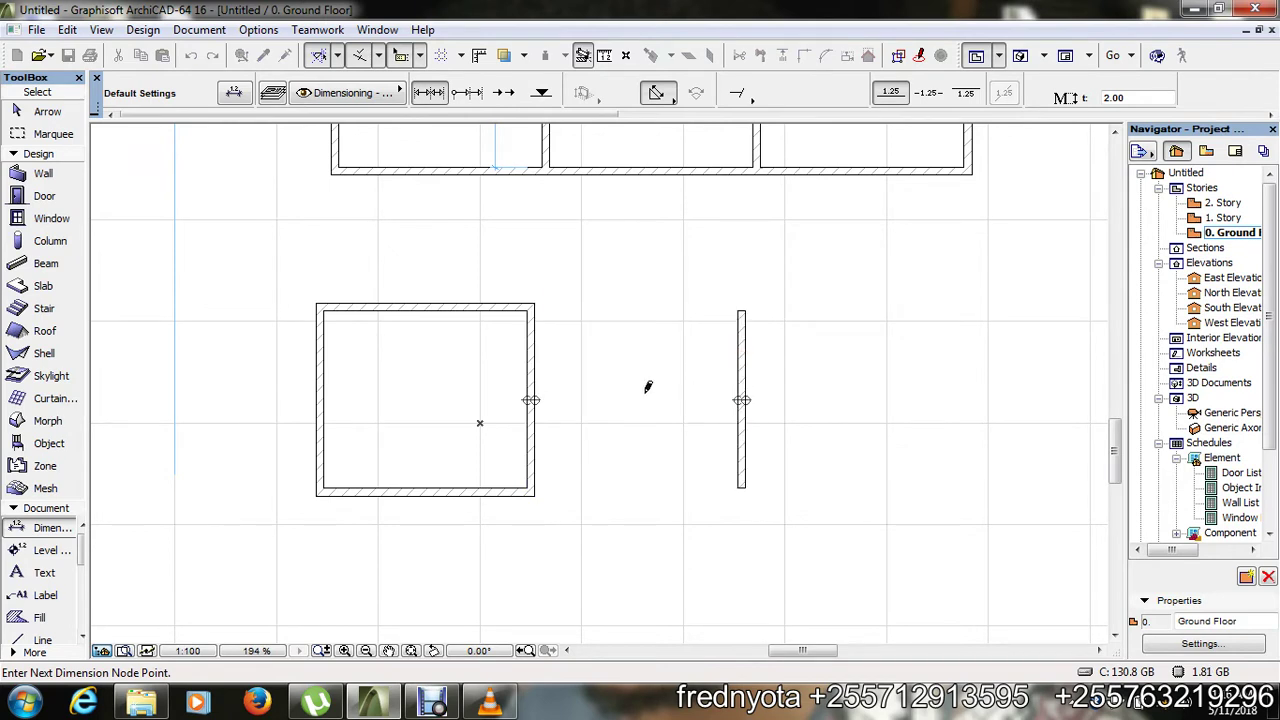
double_click(648, 378)
left_click(649, 366)
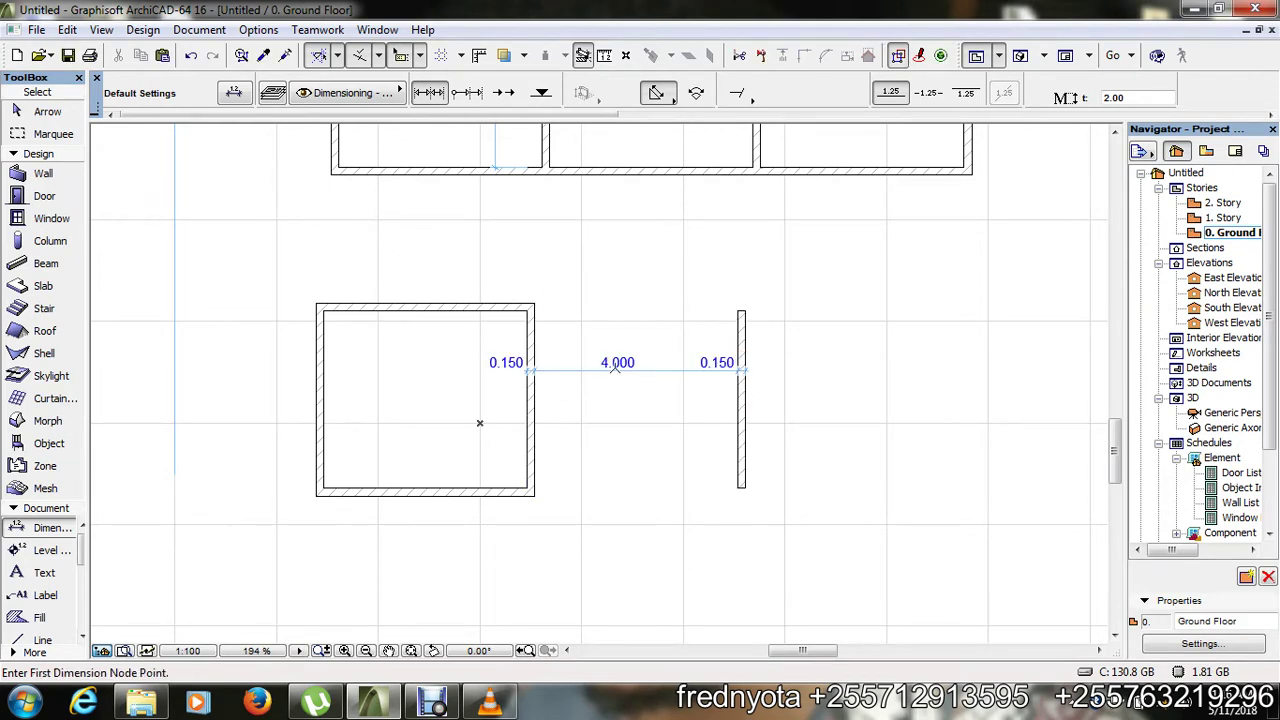
- Drag a copy of the separate room's left wall 4000 mm horizontally to the left
scroll(332, 409, "down", 2)
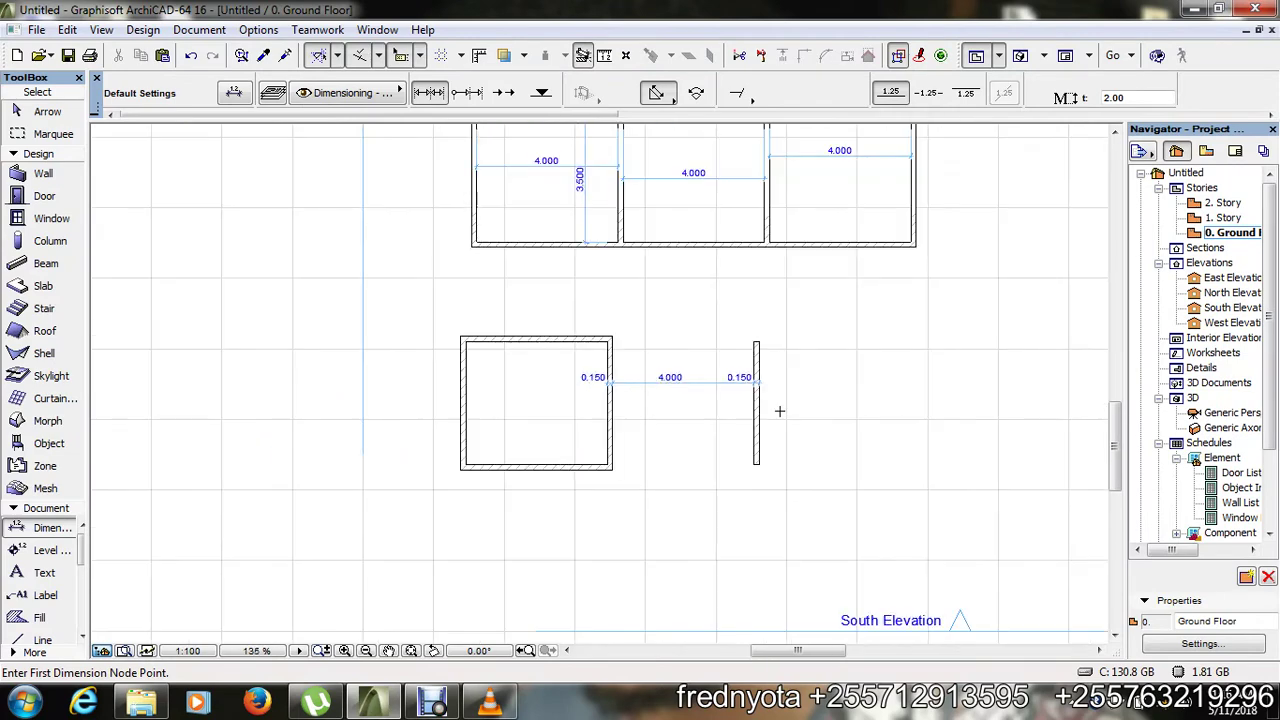
scroll(449, 406, "up", 3)
left_click(474, 405, "shift")
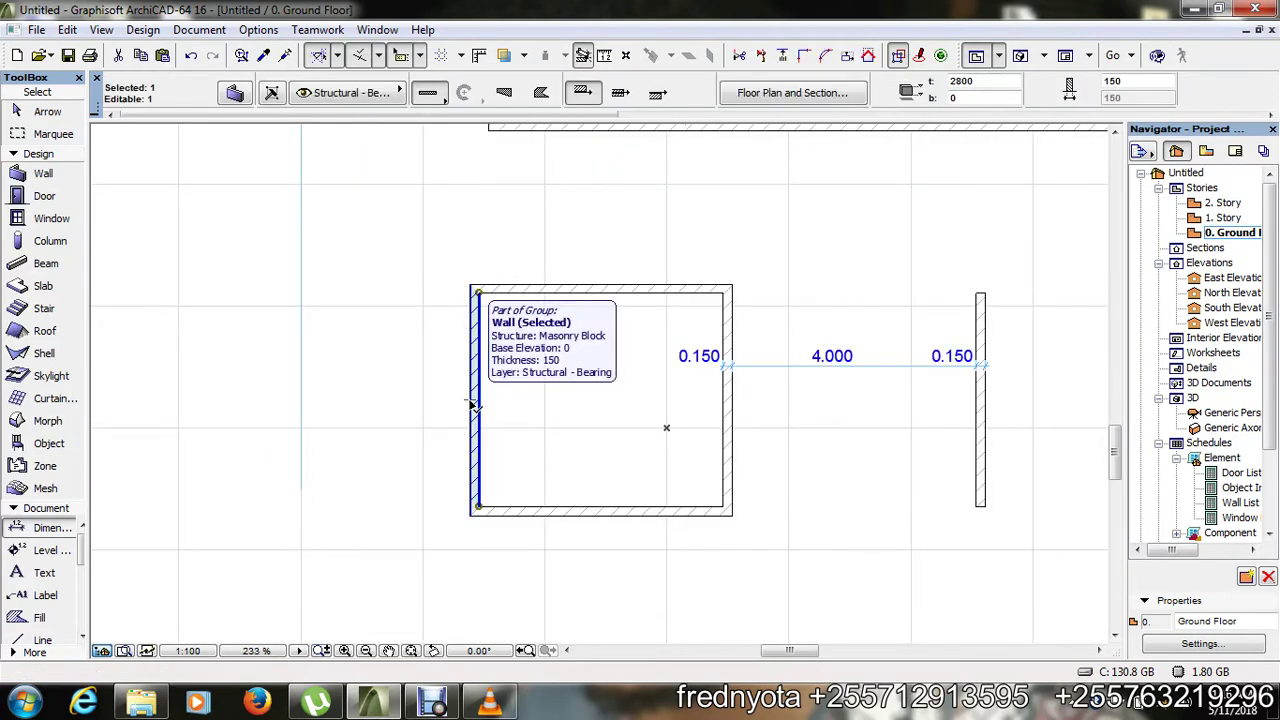
left_click(472, 402)
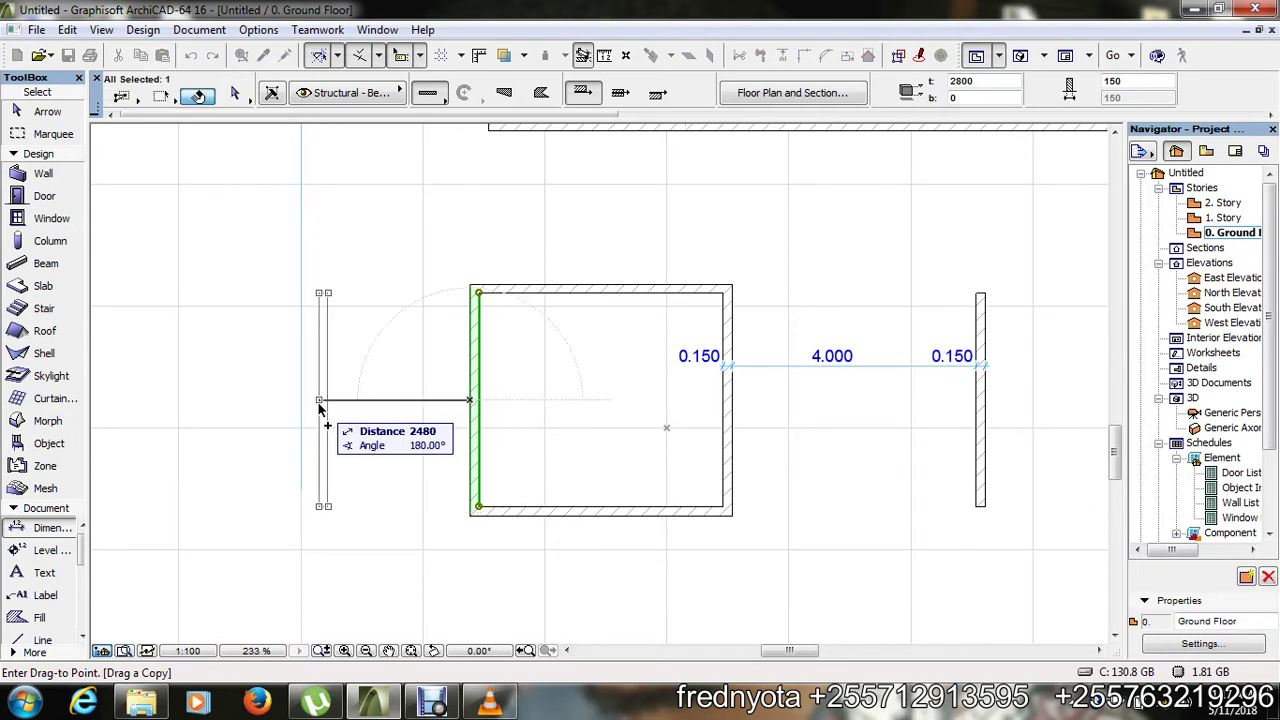
key("Tab")
type("4000")
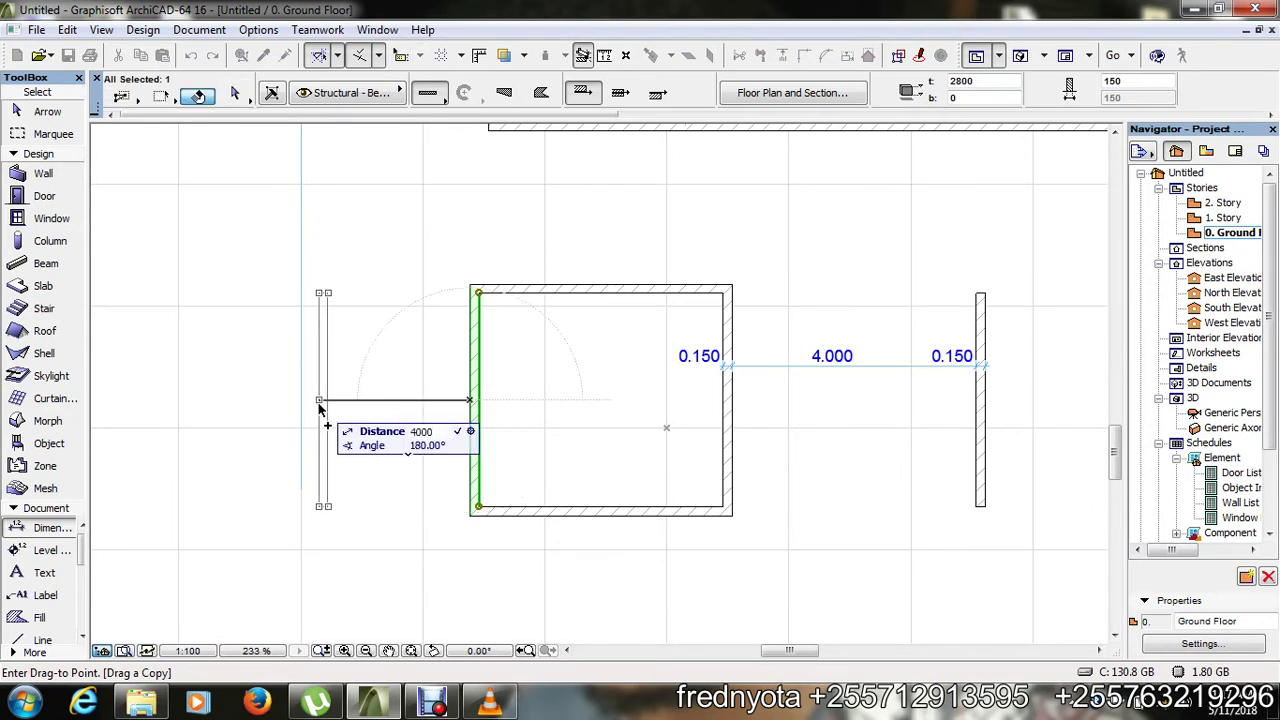
key("Return")
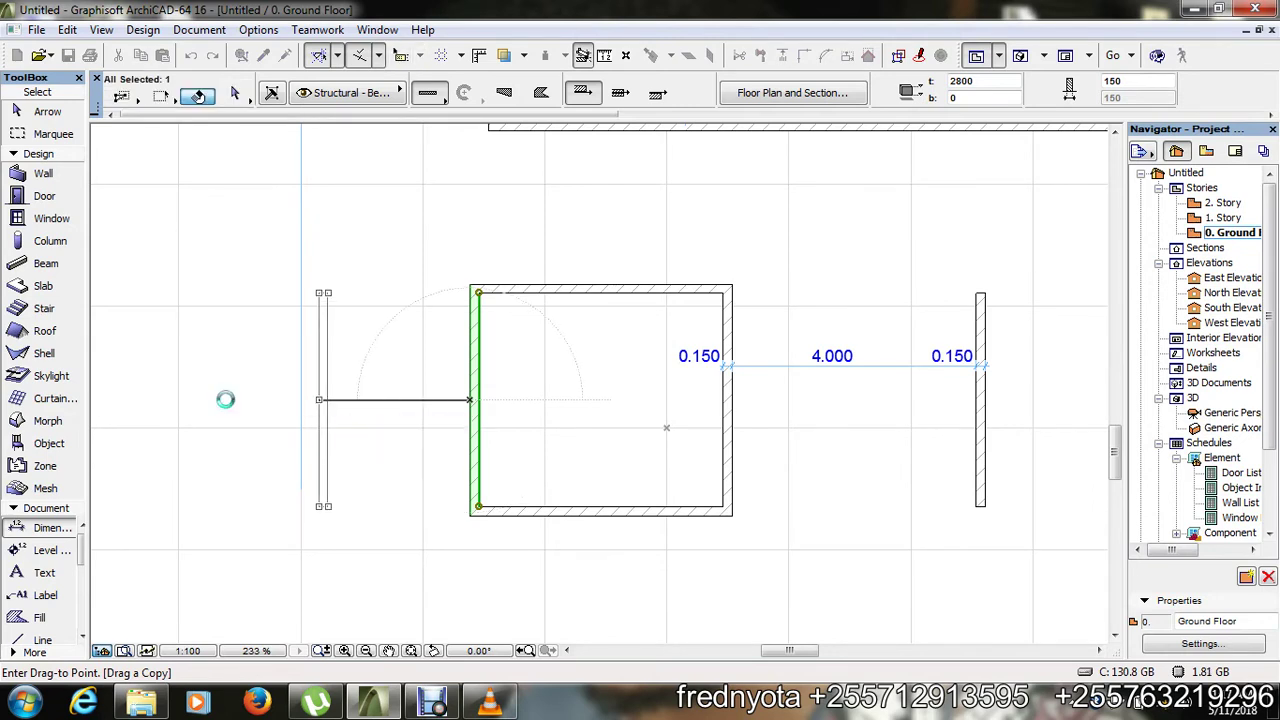
key("Escape")
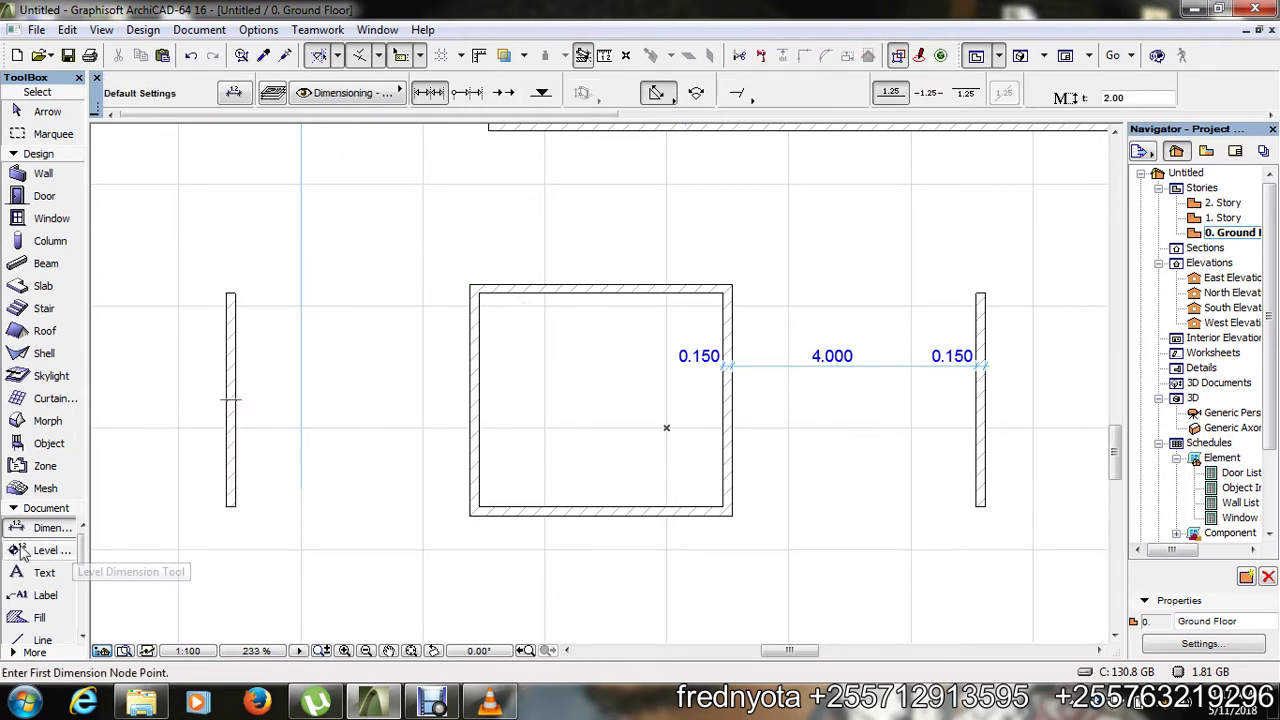
- Dimension both wall thicknesses and the clear gap between the room's left wall and its copy, placing the line in the upper half of the gap
left_click(474, 400)
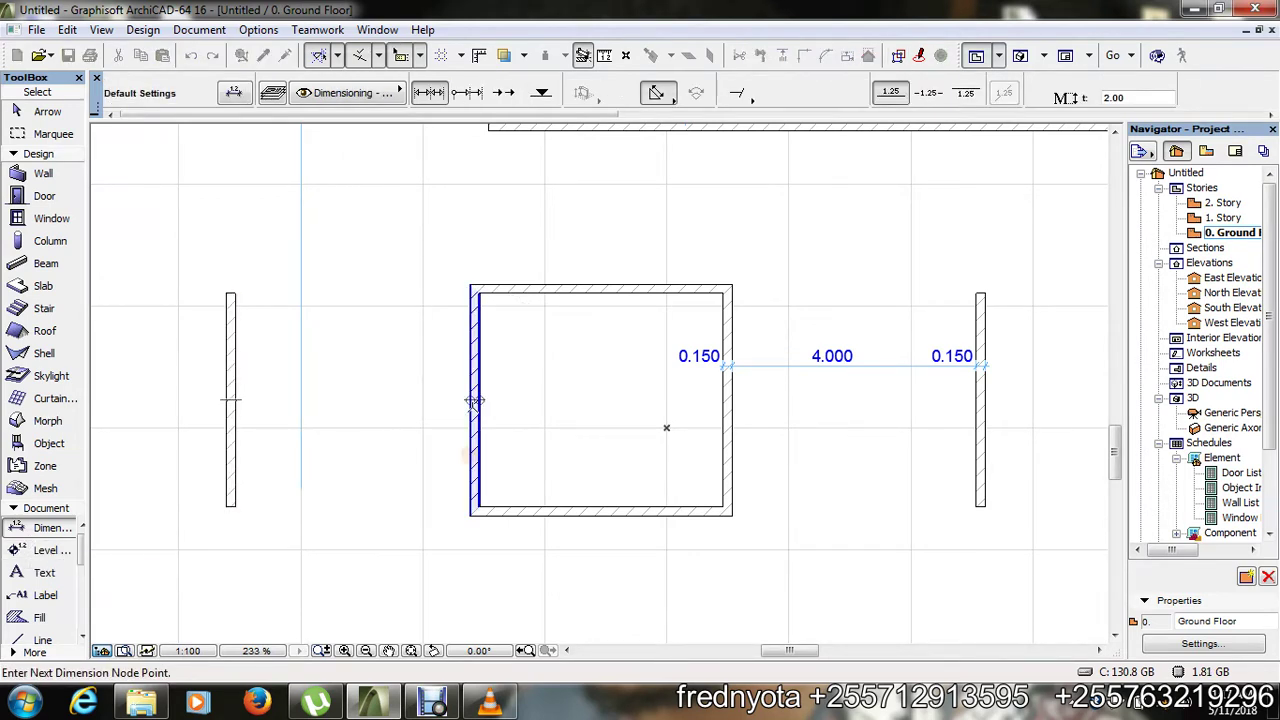
left_click(230, 397)
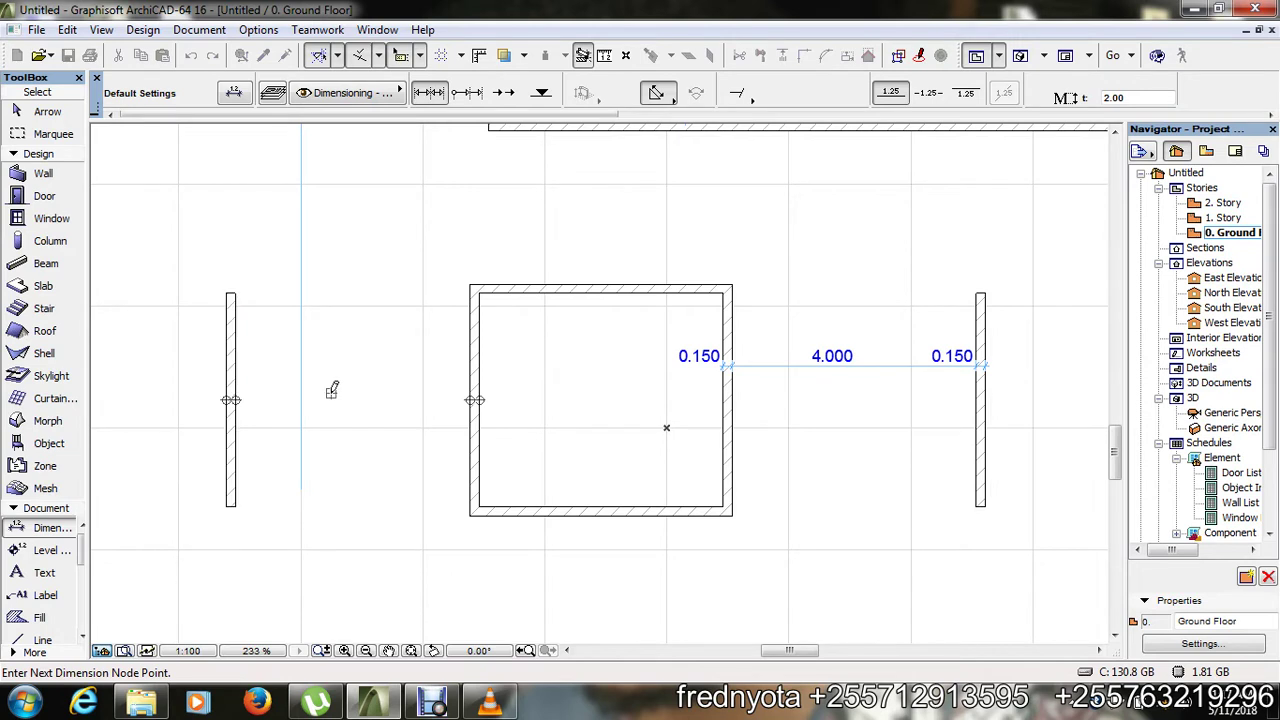
double_click(332, 388)
left_click(345, 351)
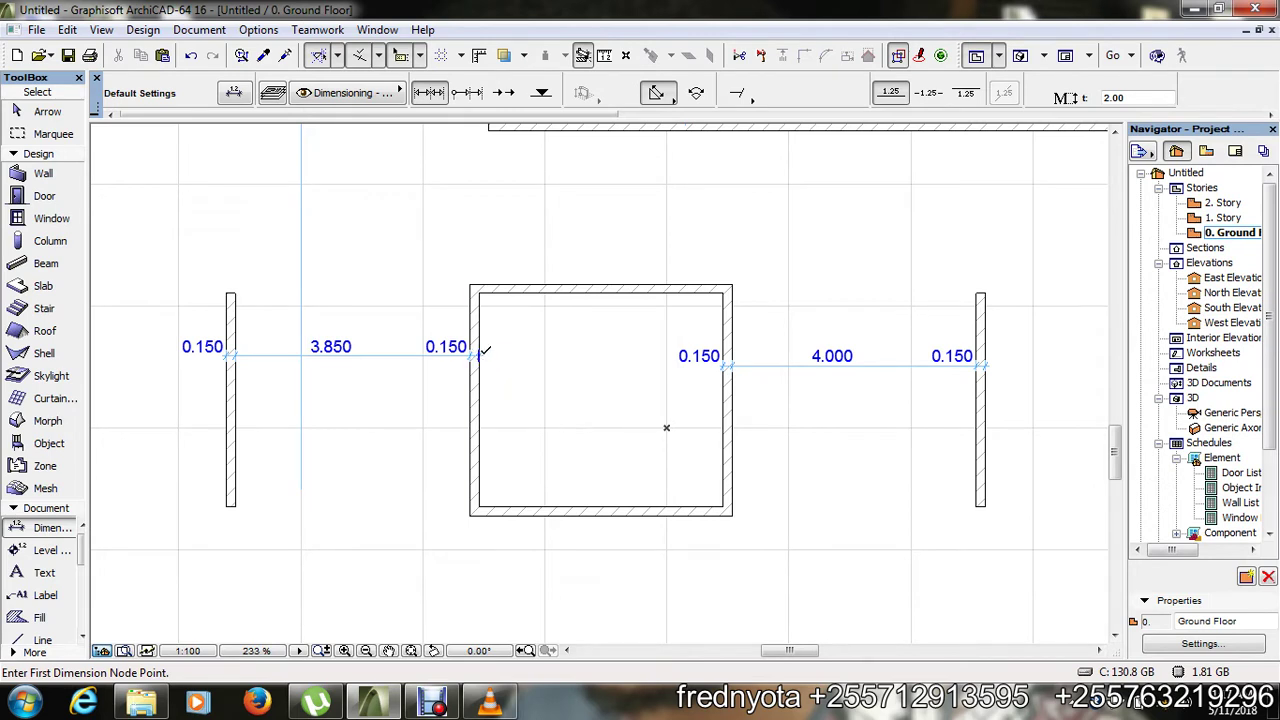
left_click(479, 507)
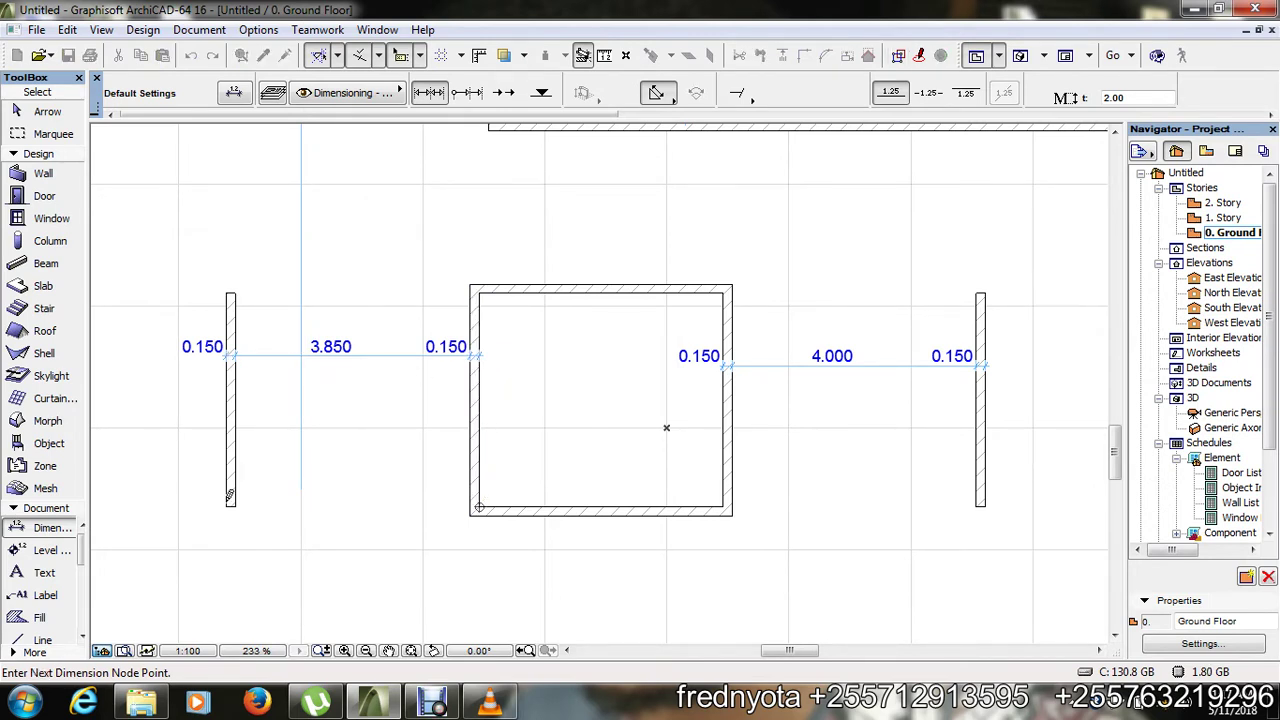
left_click(235, 504)
double_click(310, 446)
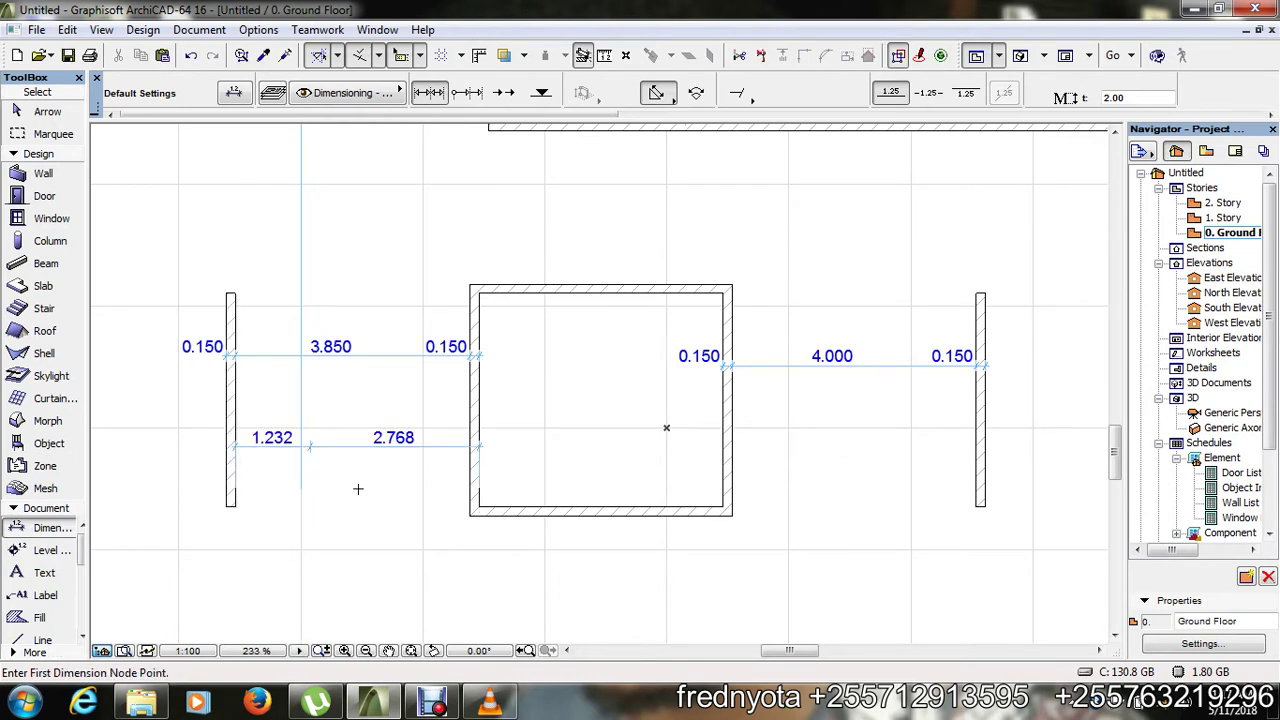
key("ctrl+z")
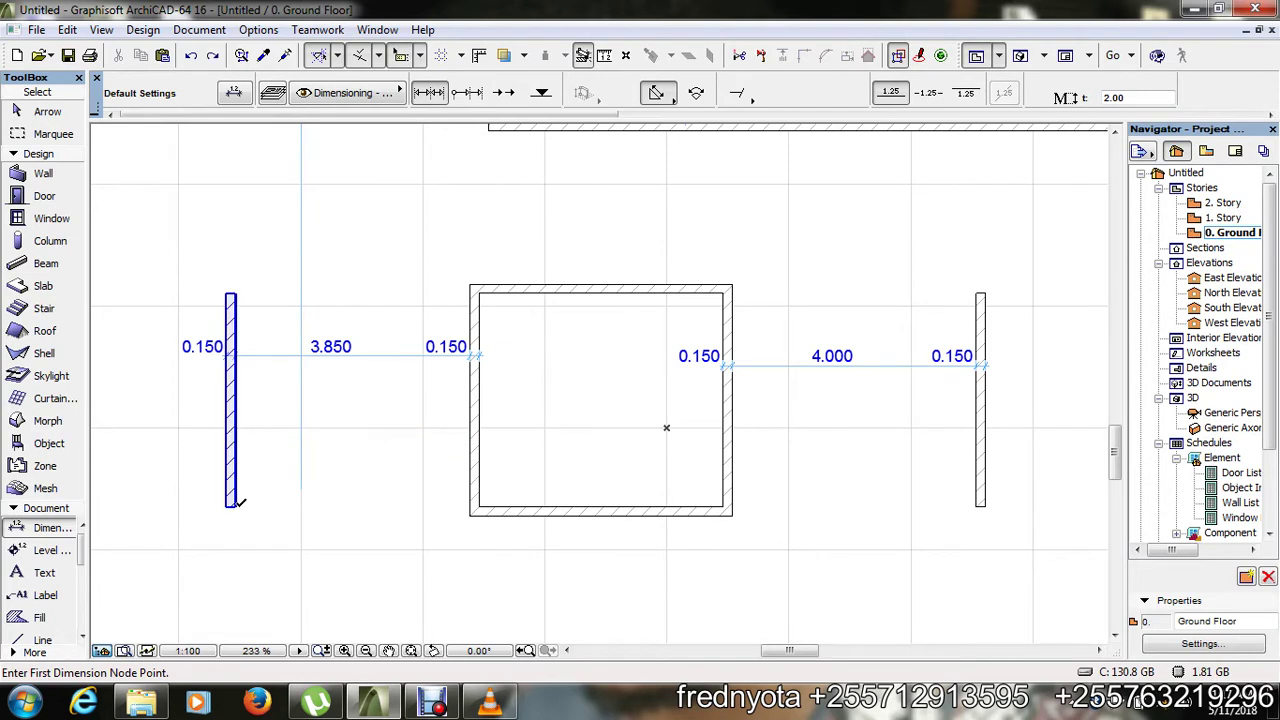
- Dimension from the copied wall's inner lower corner to the room's inner lower-left corner, placing the line below the first dimension
left_click(235, 506)
left_click(478, 506)
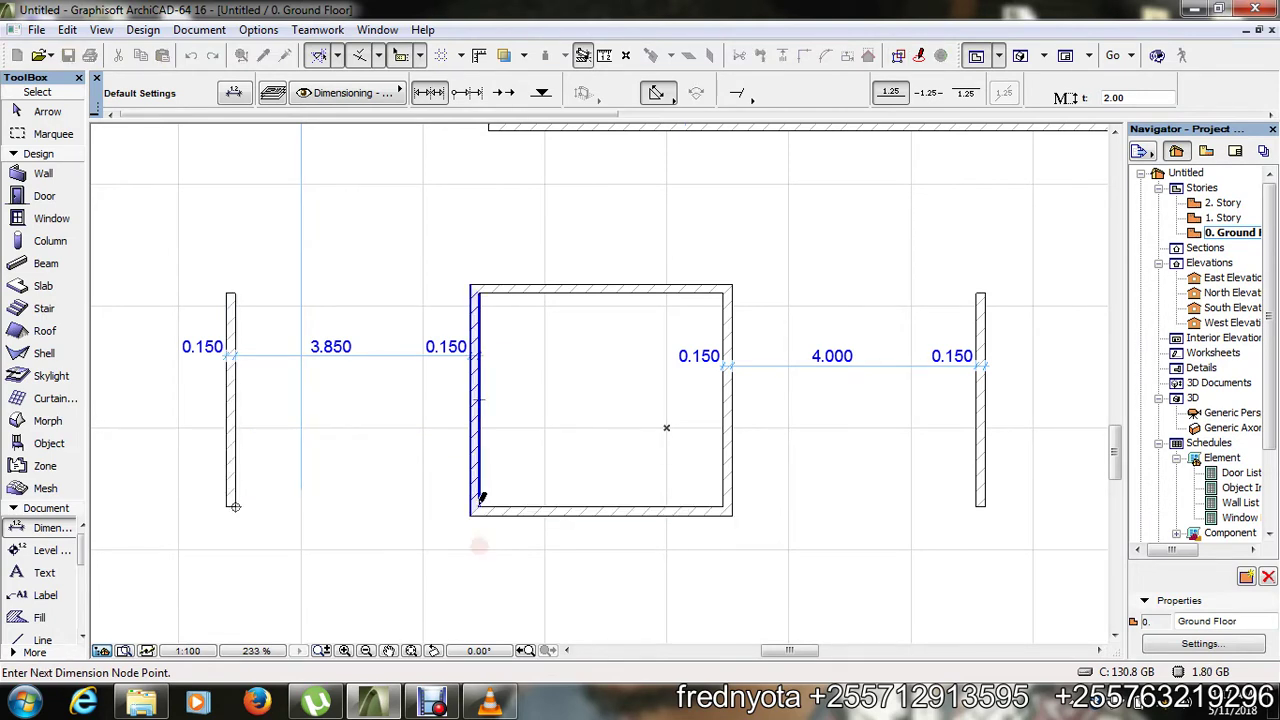
double_click(366, 462)
left_click(368, 460)
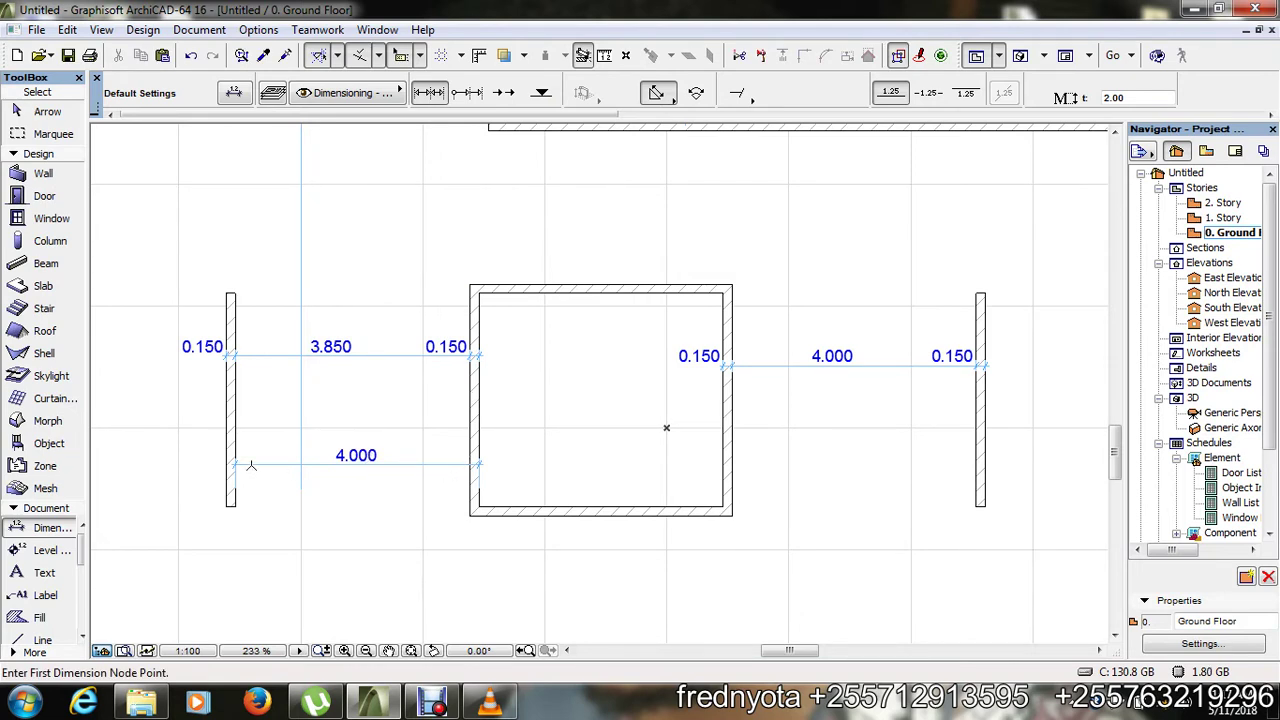
left_click(204, 464)
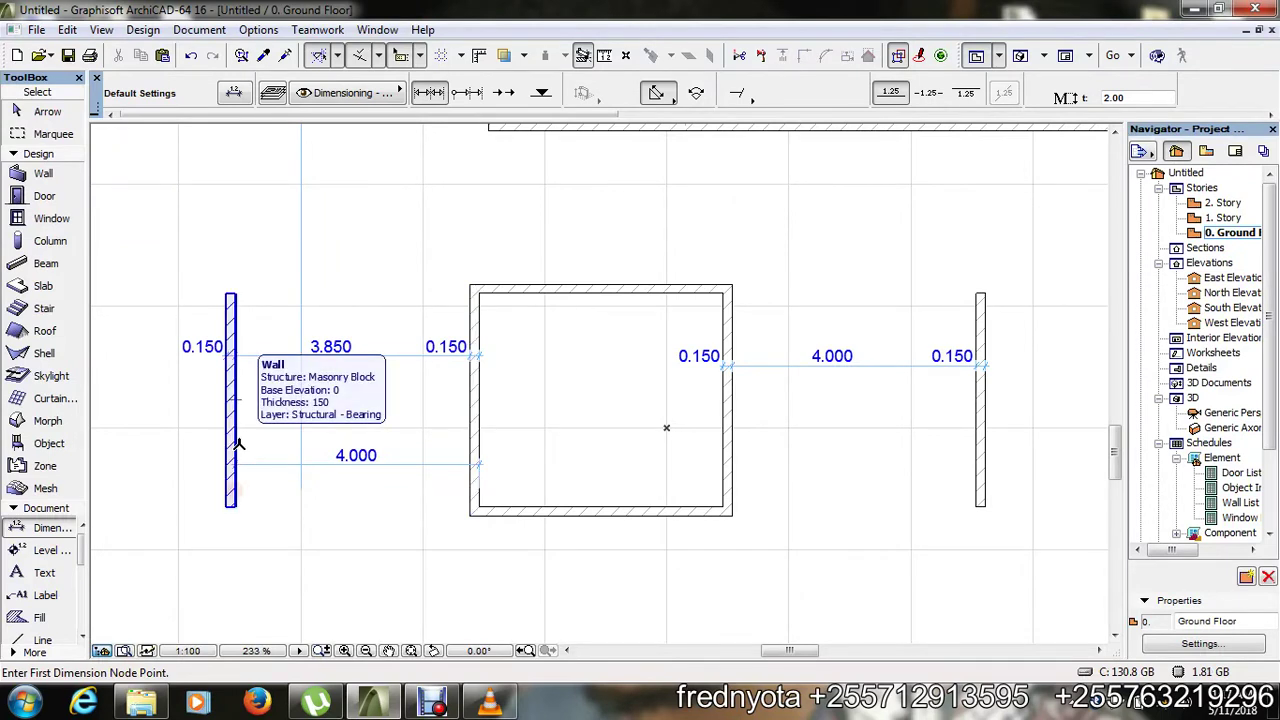
left_click(233, 490)
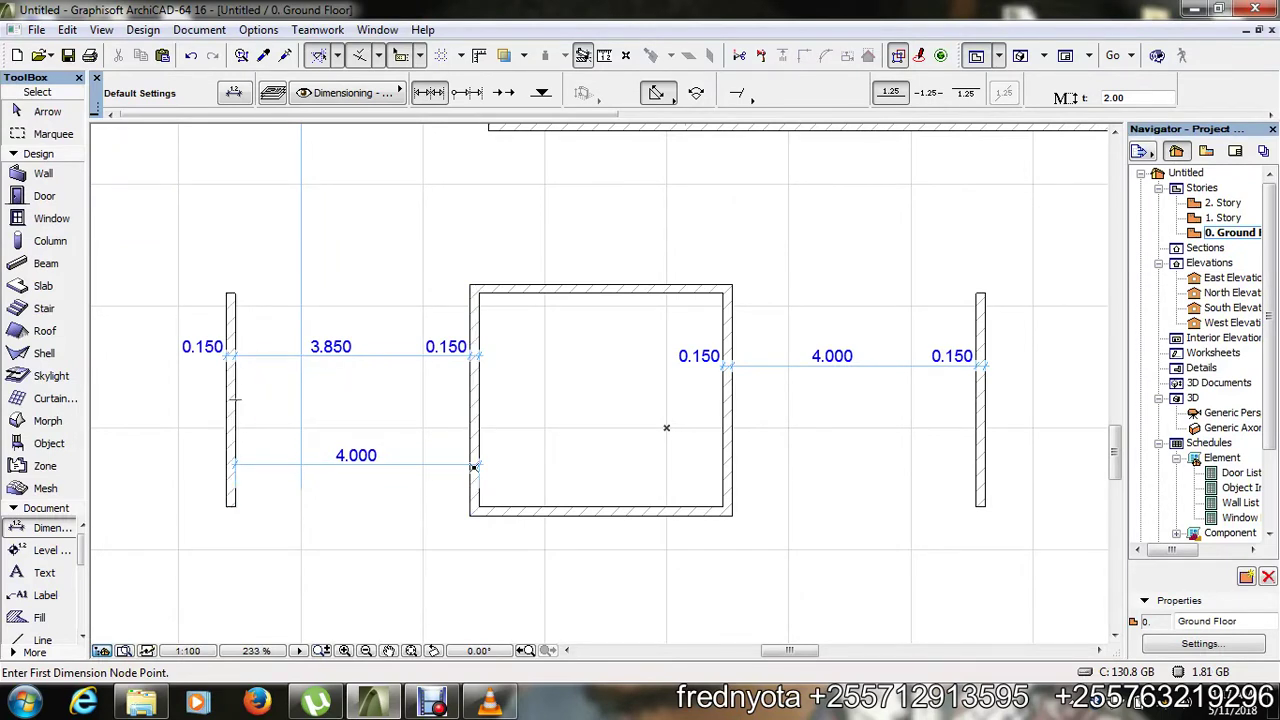
left_click(470, 517)
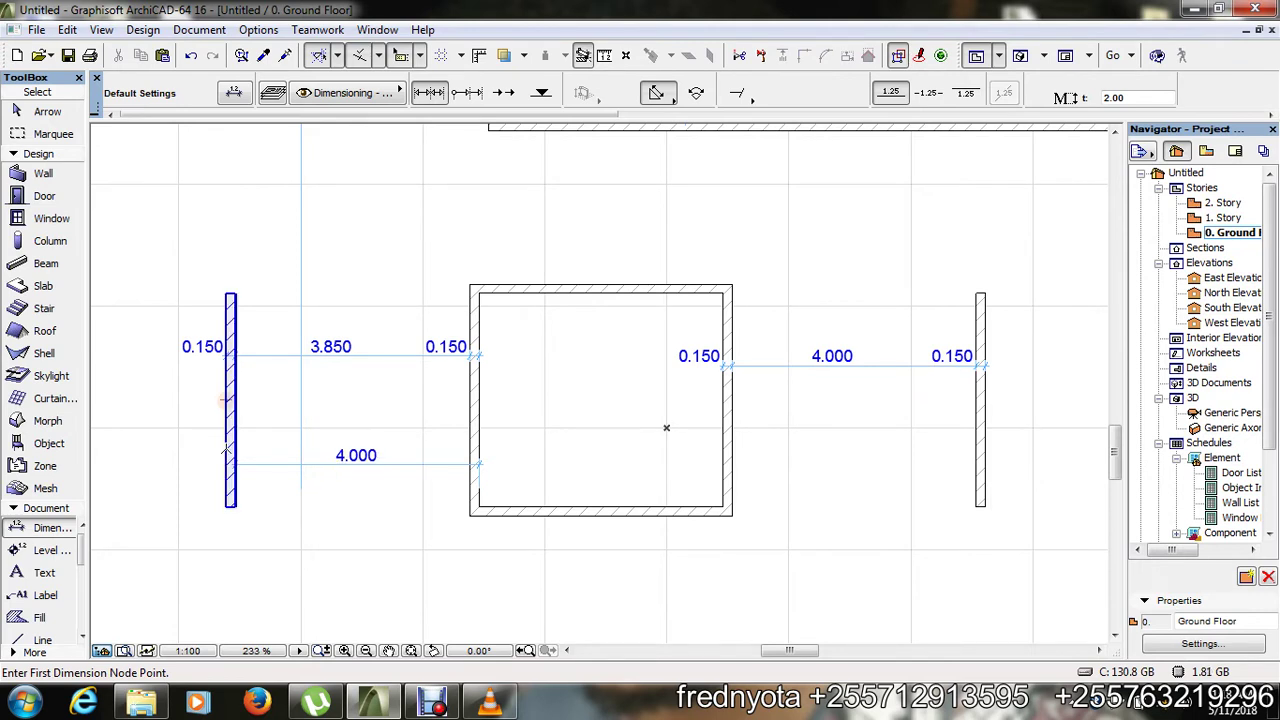
left_click(224, 400)
left_click(407, 464)
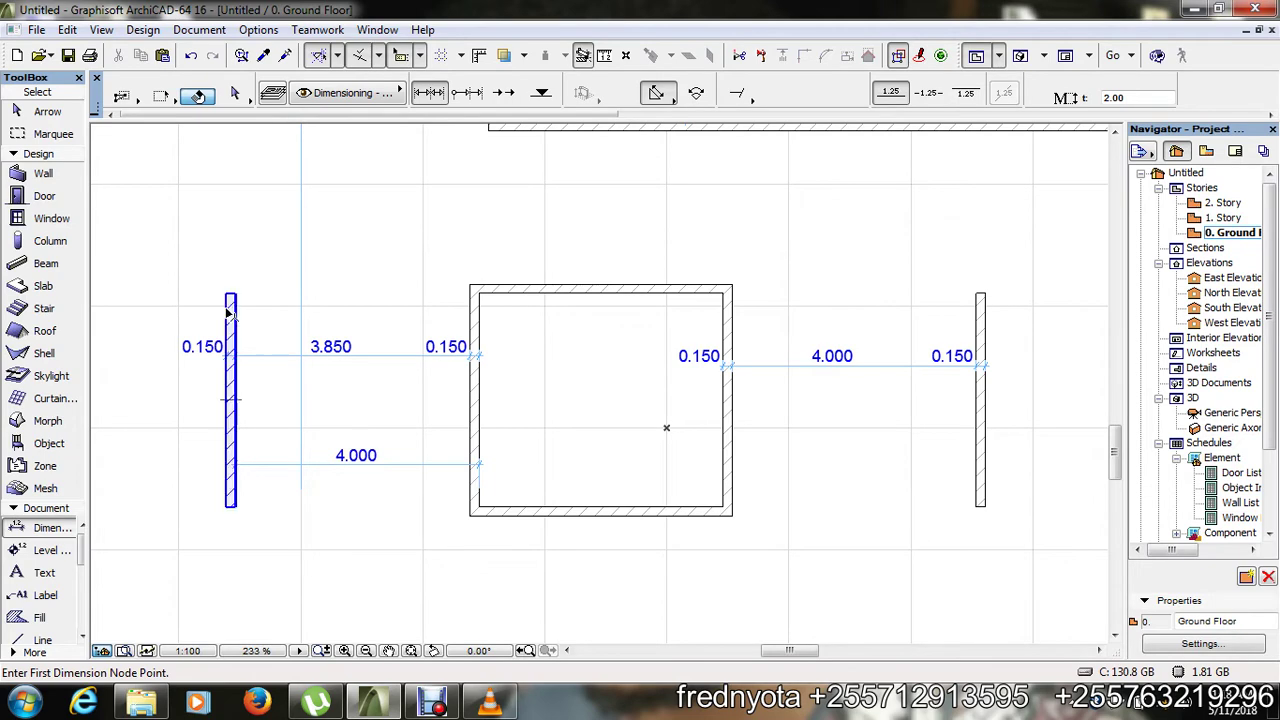
- Delete the wall copy standing to the left of the separate room
left_click(229, 314, "shift")
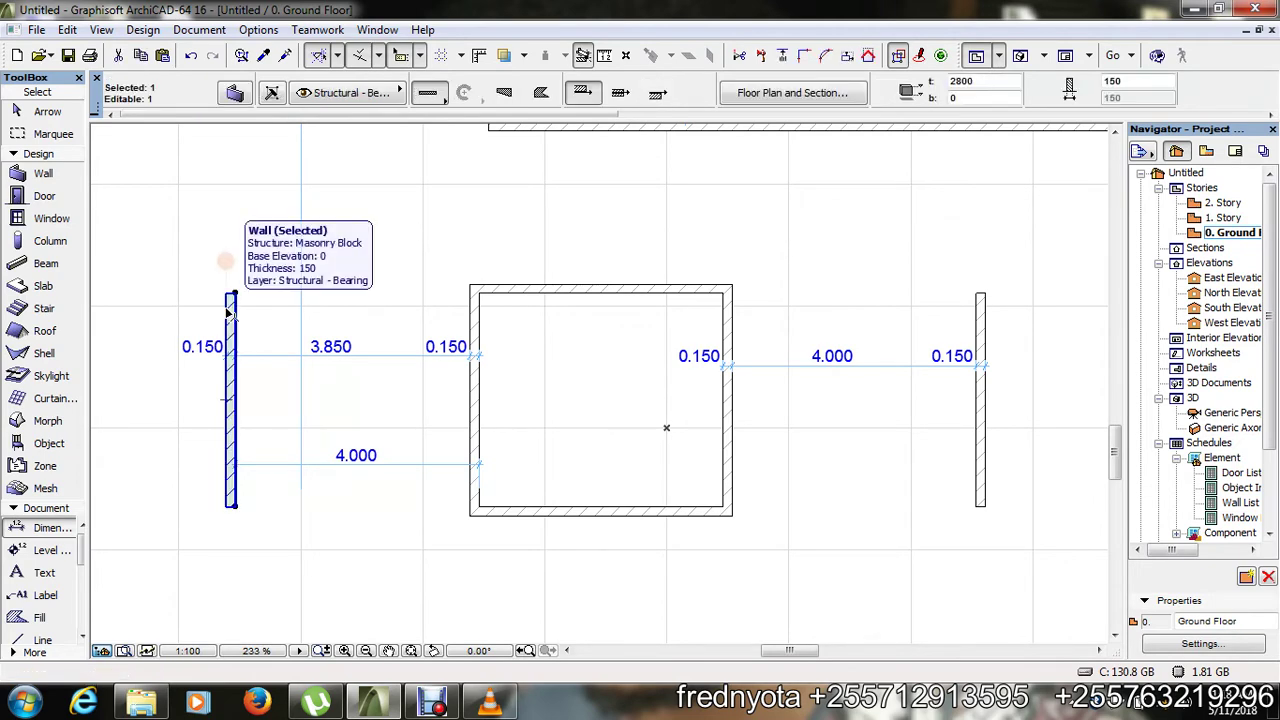
key("Delete")
scroll(317, 437, "down", 3)
scroll(718, 305, "up", 3)
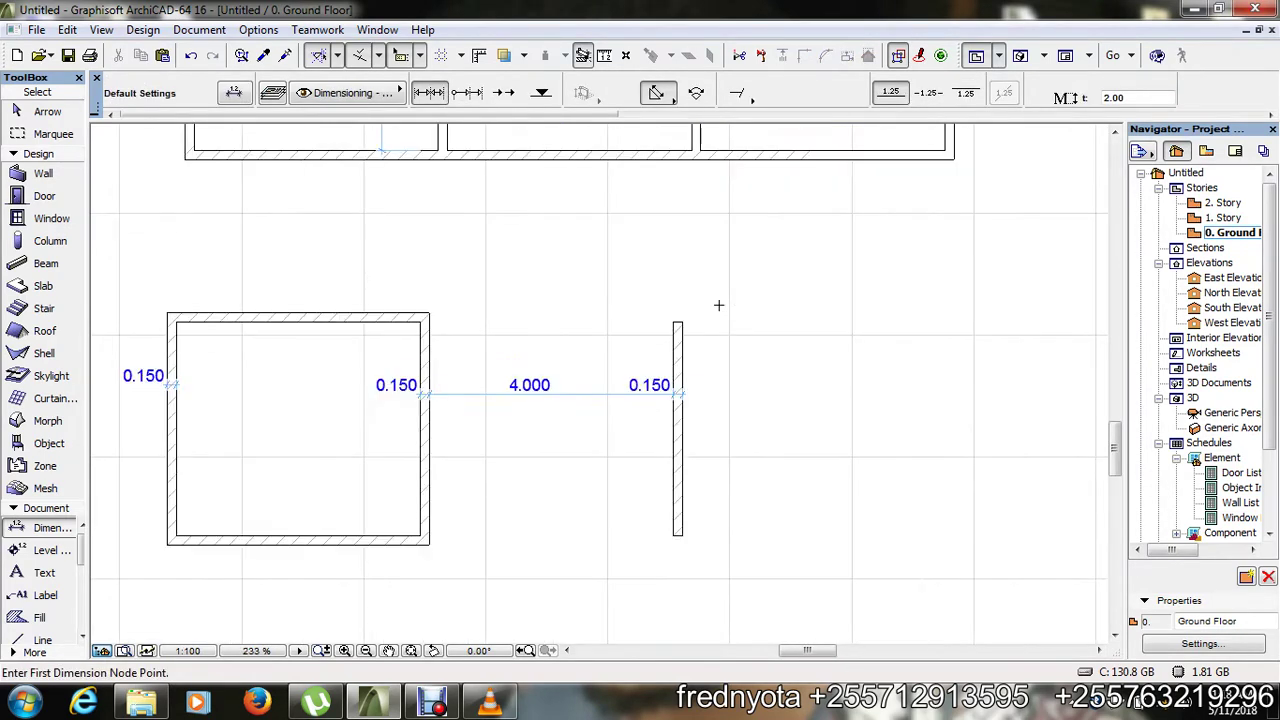
- Intersect the separate room's top and bottom walls with the detached wall on its right to enclose a second room, and clear the selection
scroll(718, 305, "down", 2)
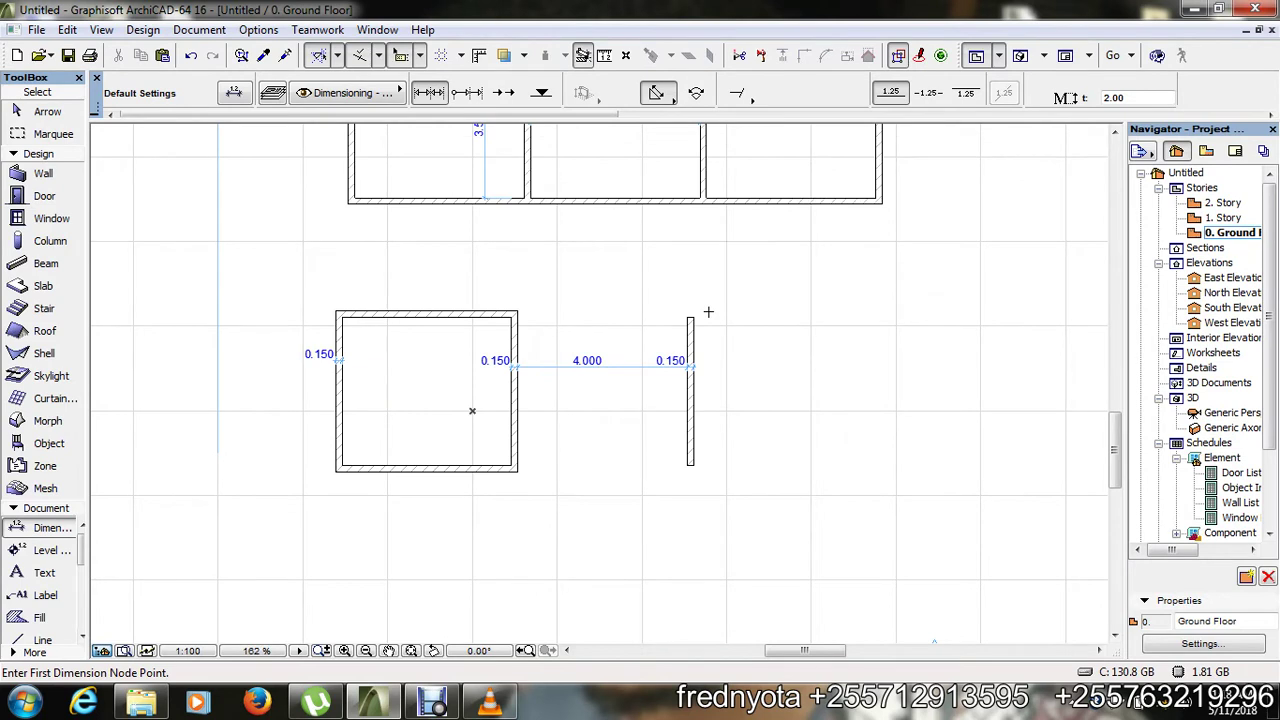
left_click(481, 316, "shift")
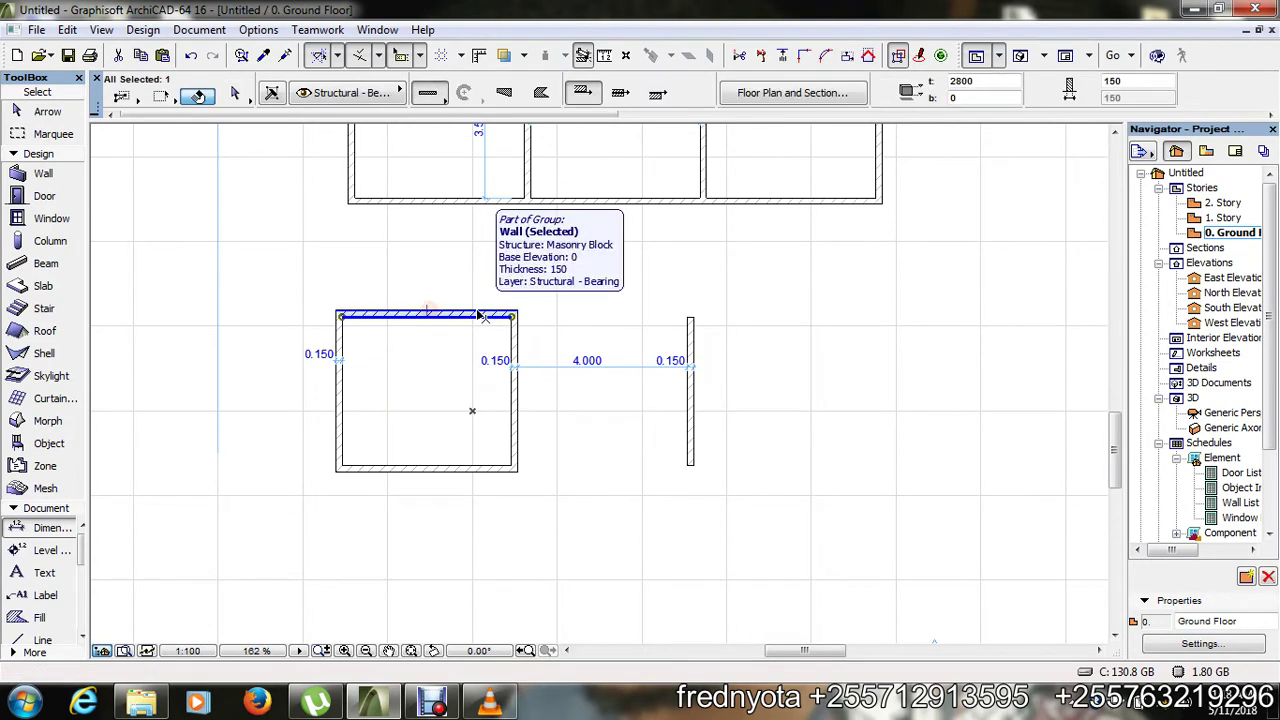
left_click(481, 468, "shift")
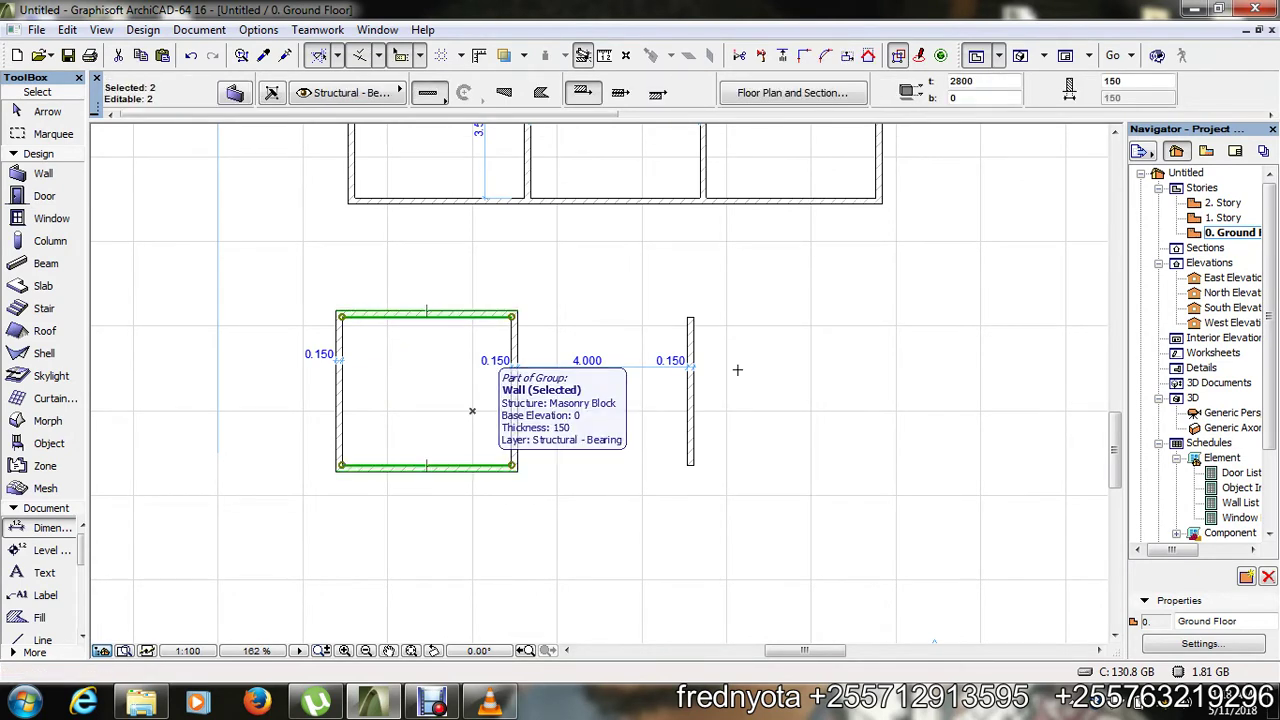
left_click(690, 416, "shift")
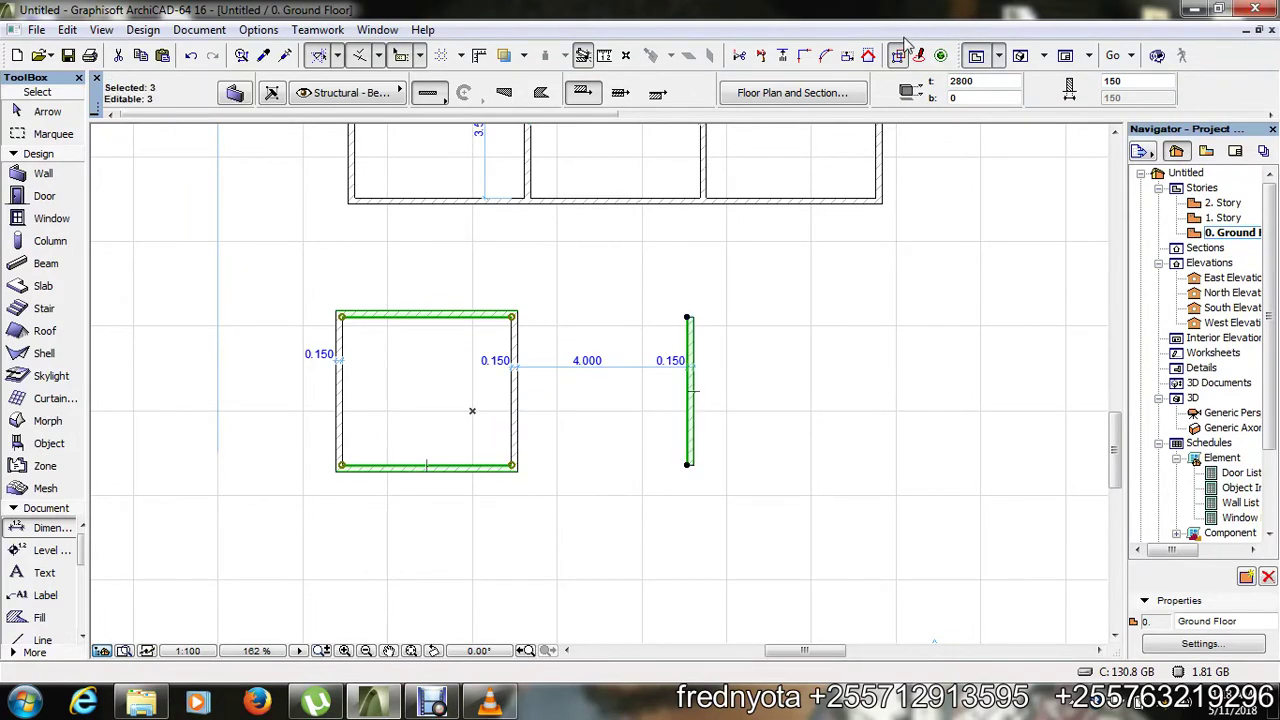
left_click(806, 58)
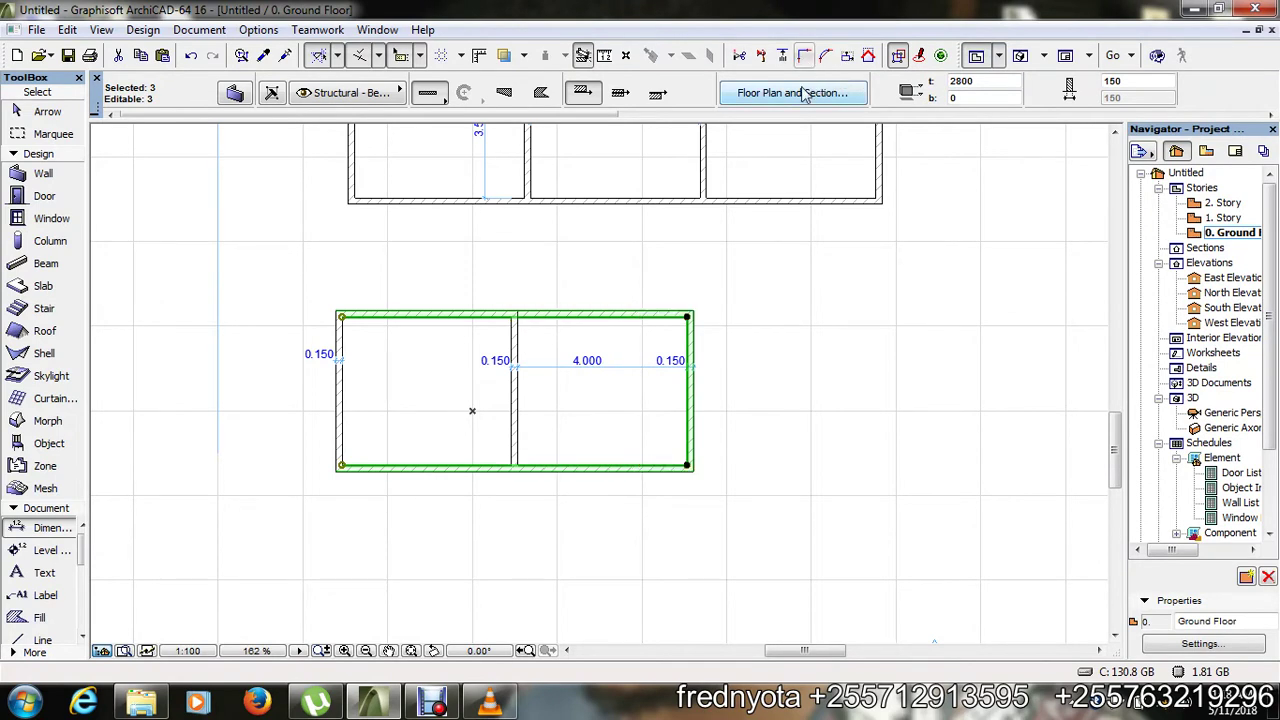
key("Escape")
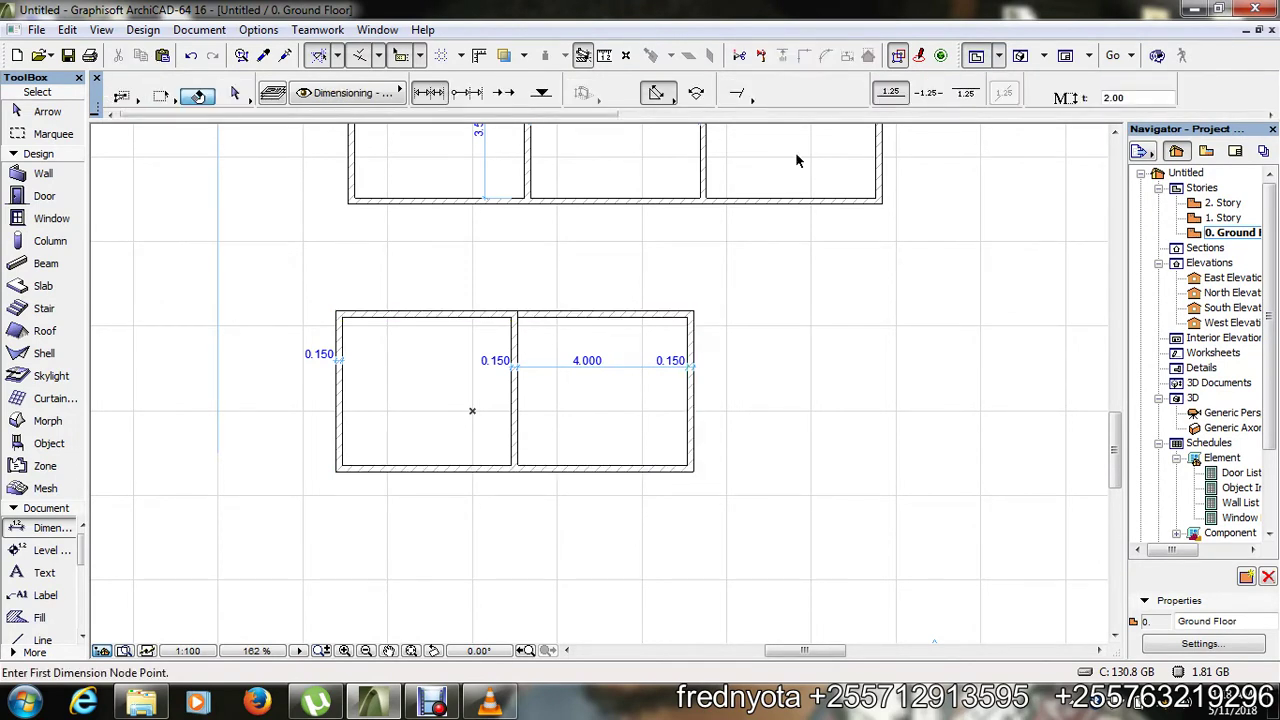
- Drag a copy of the second room's right wall horizontally to the right, using the same spacing as between that room's side walls
left_click(698, 425, "shift")
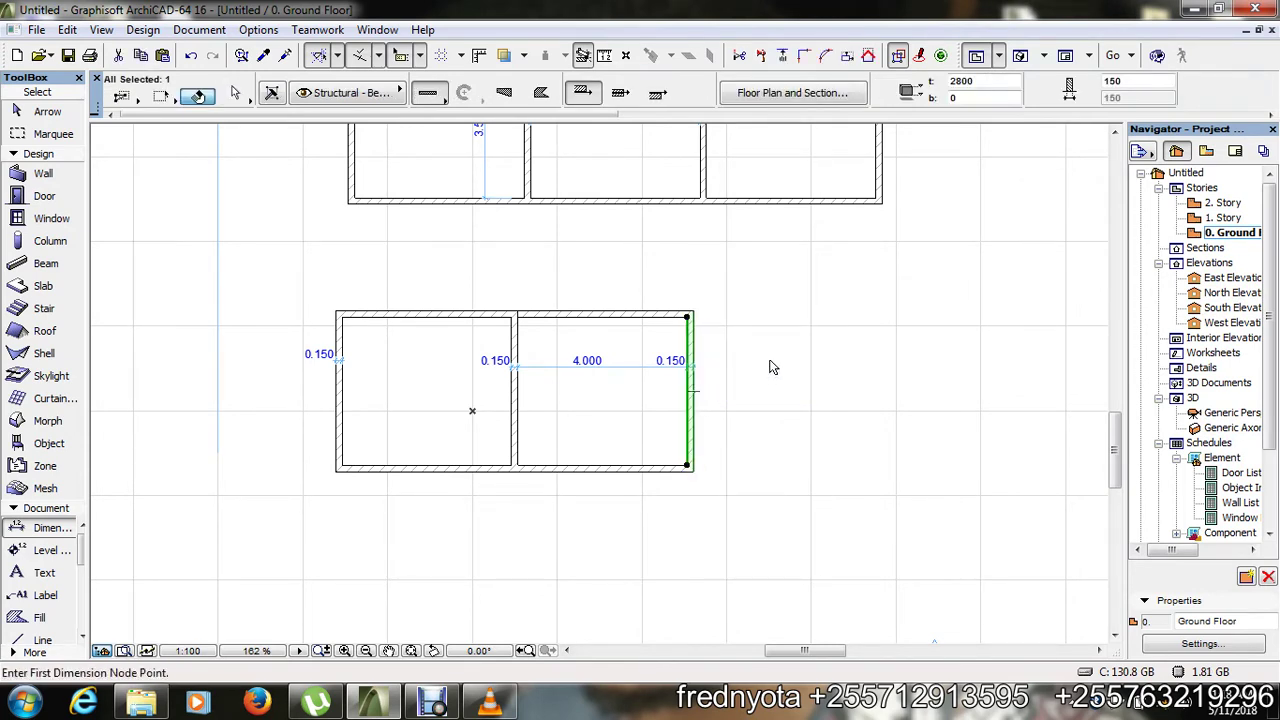
left_click_drag(693, 408, 846, 411, "ctrl")
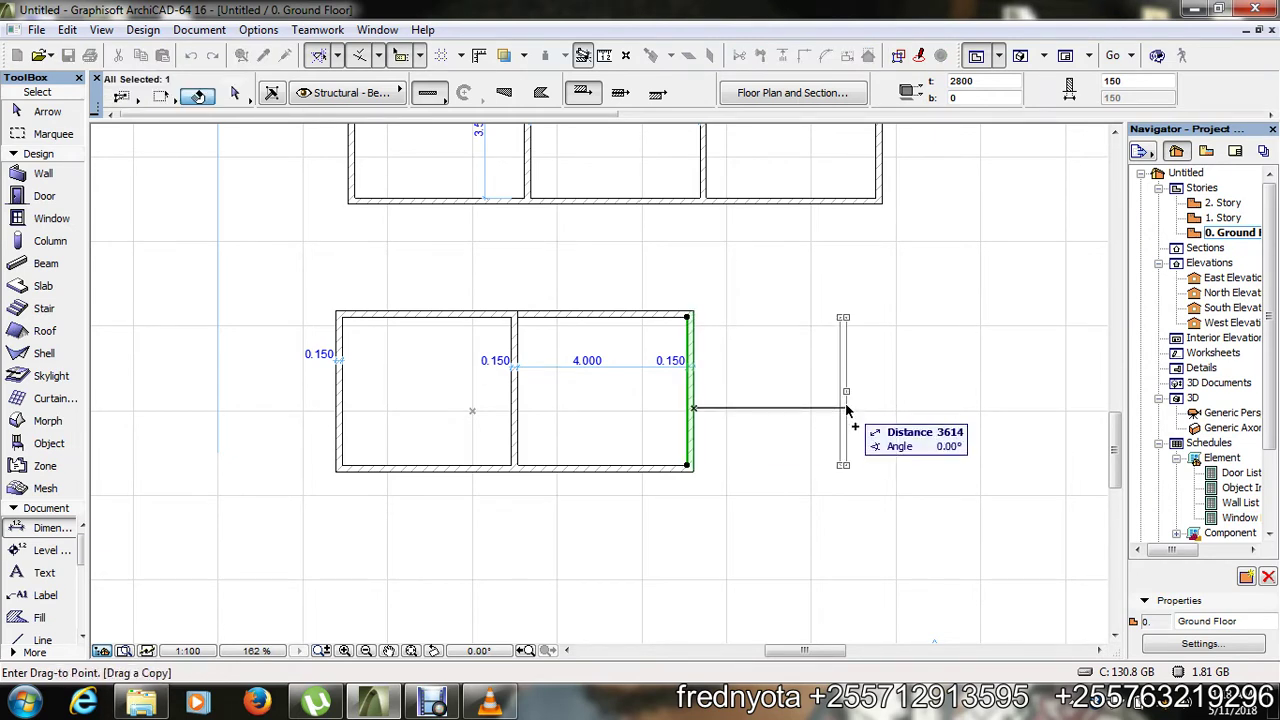
key("Tab")
type("4")
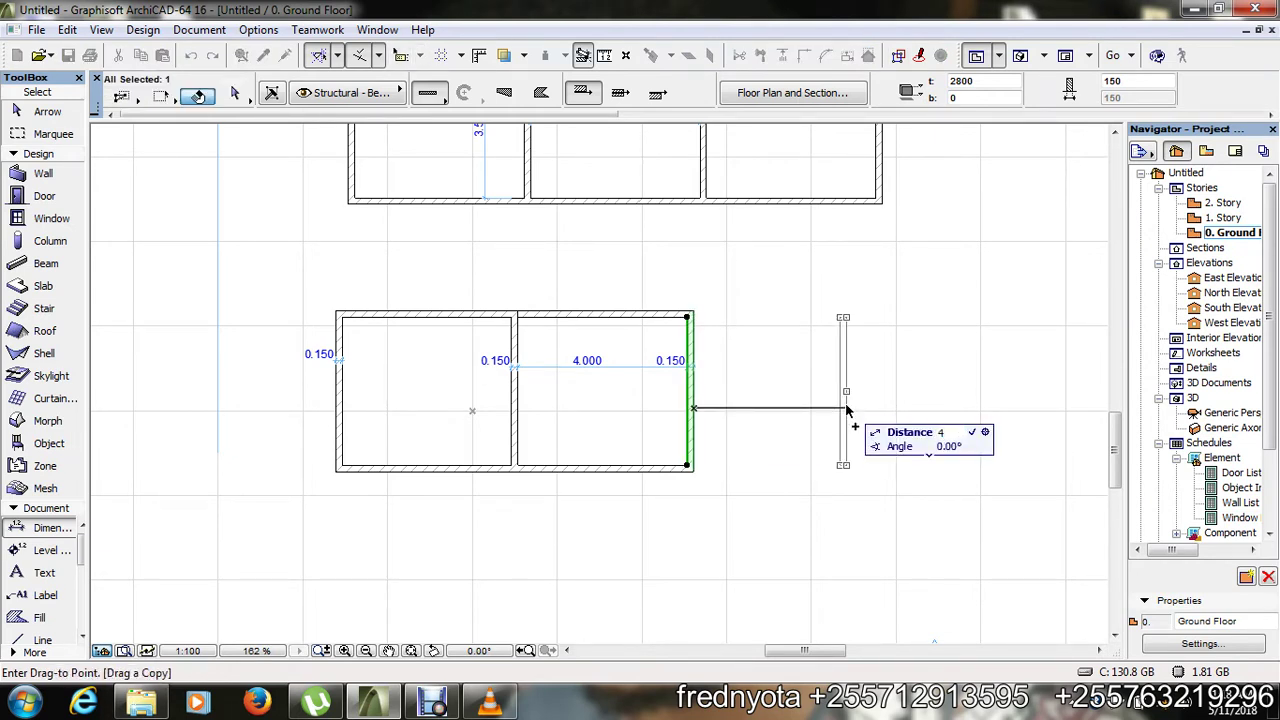
type("1")
key("Return")
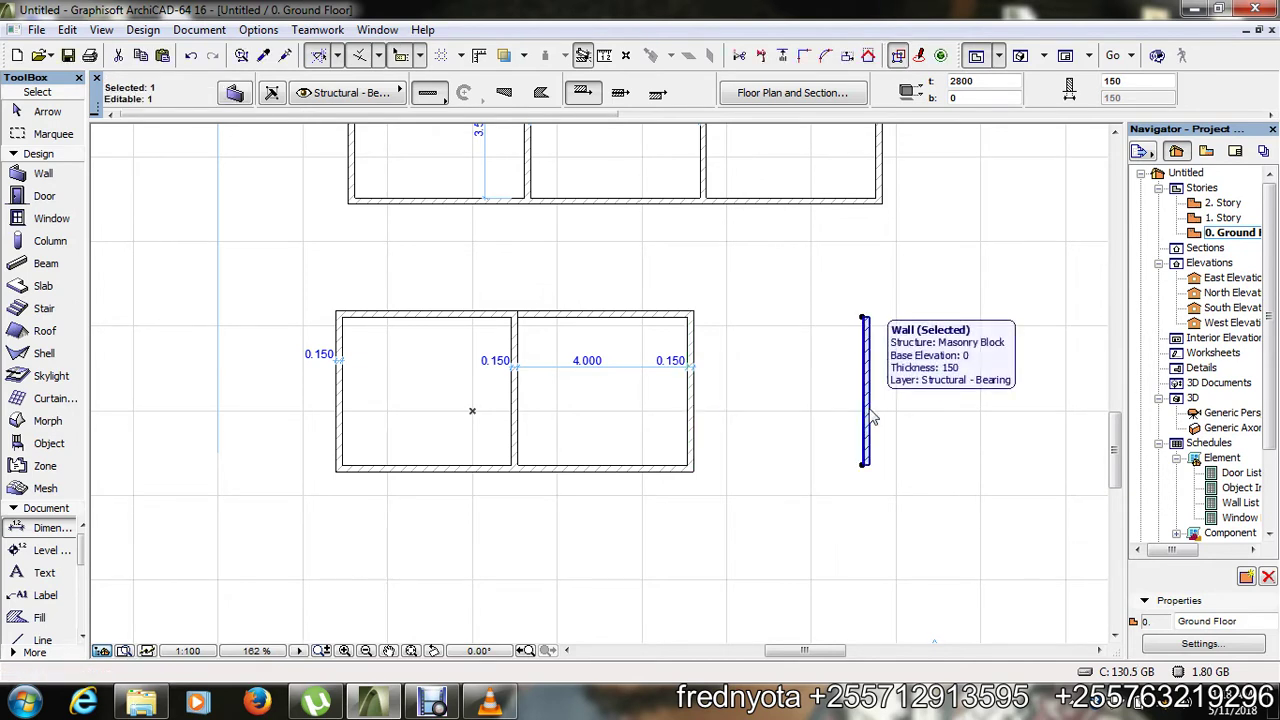
- Intersect the top and bottom walls with the newest wall copy to enclose a third room, and clear the selection
left_click(661, 318, "shift")
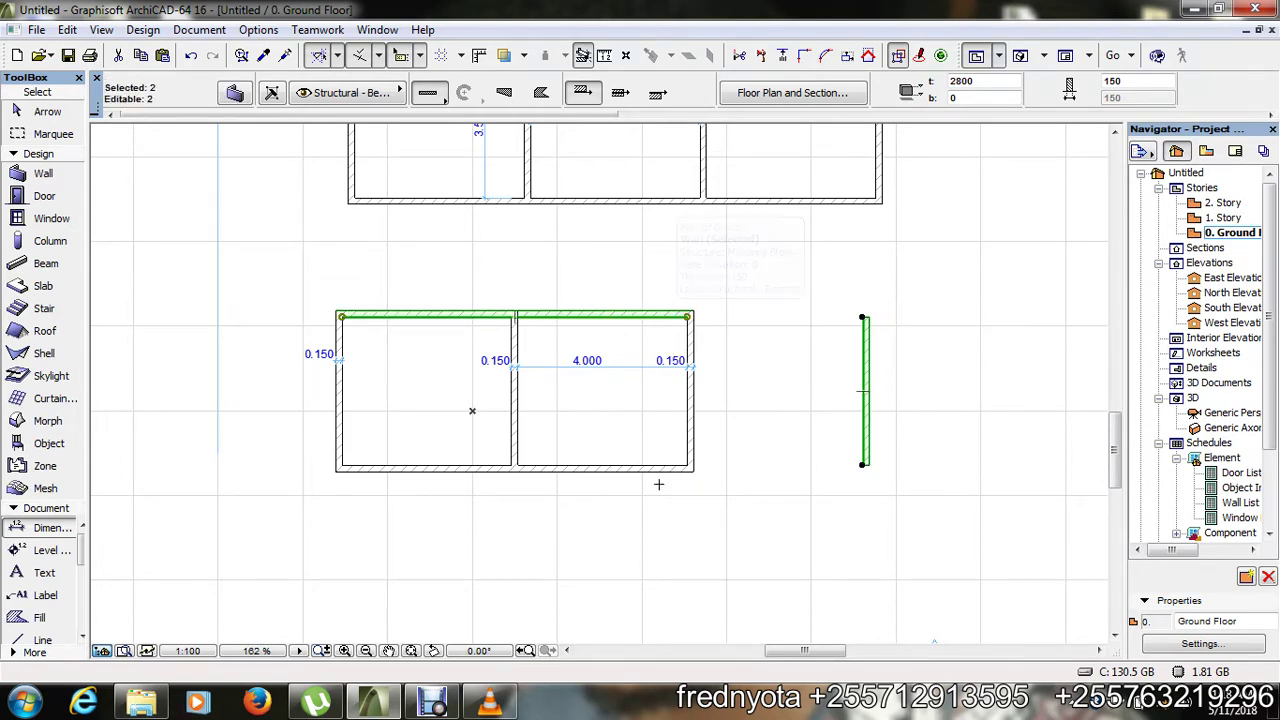
left_click(666, 469, "shift")
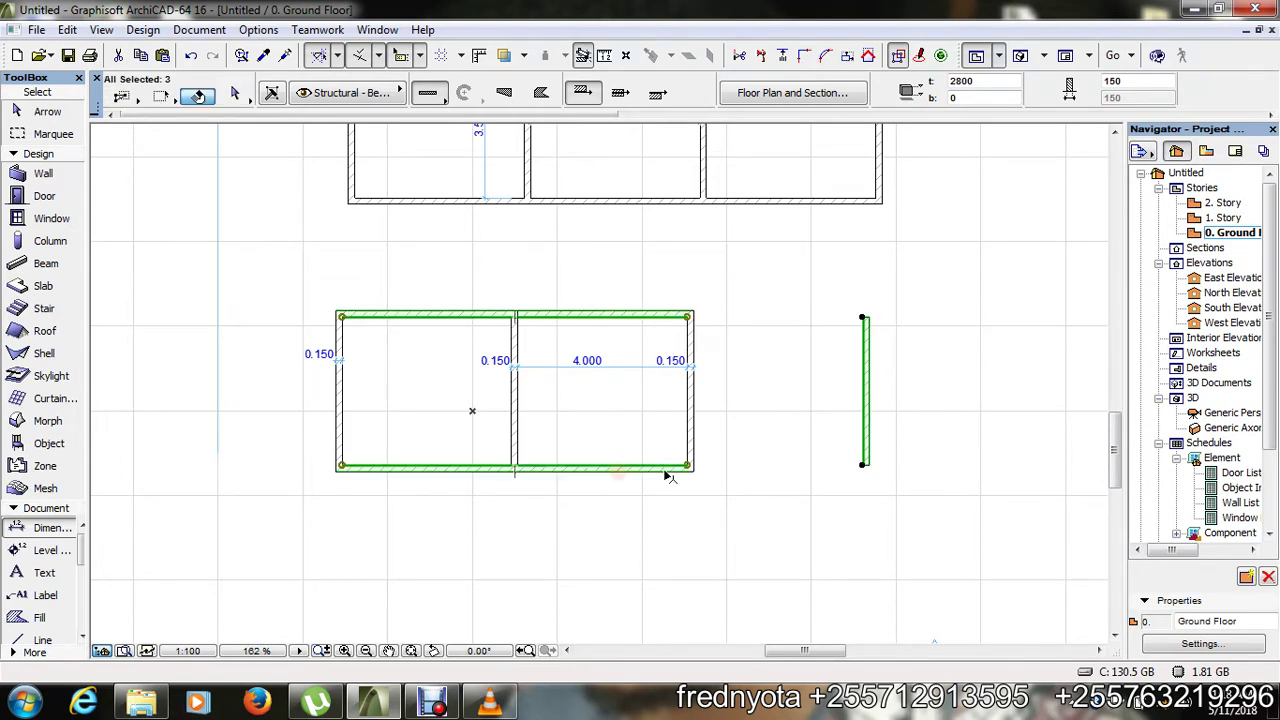
left_click(805, 56)
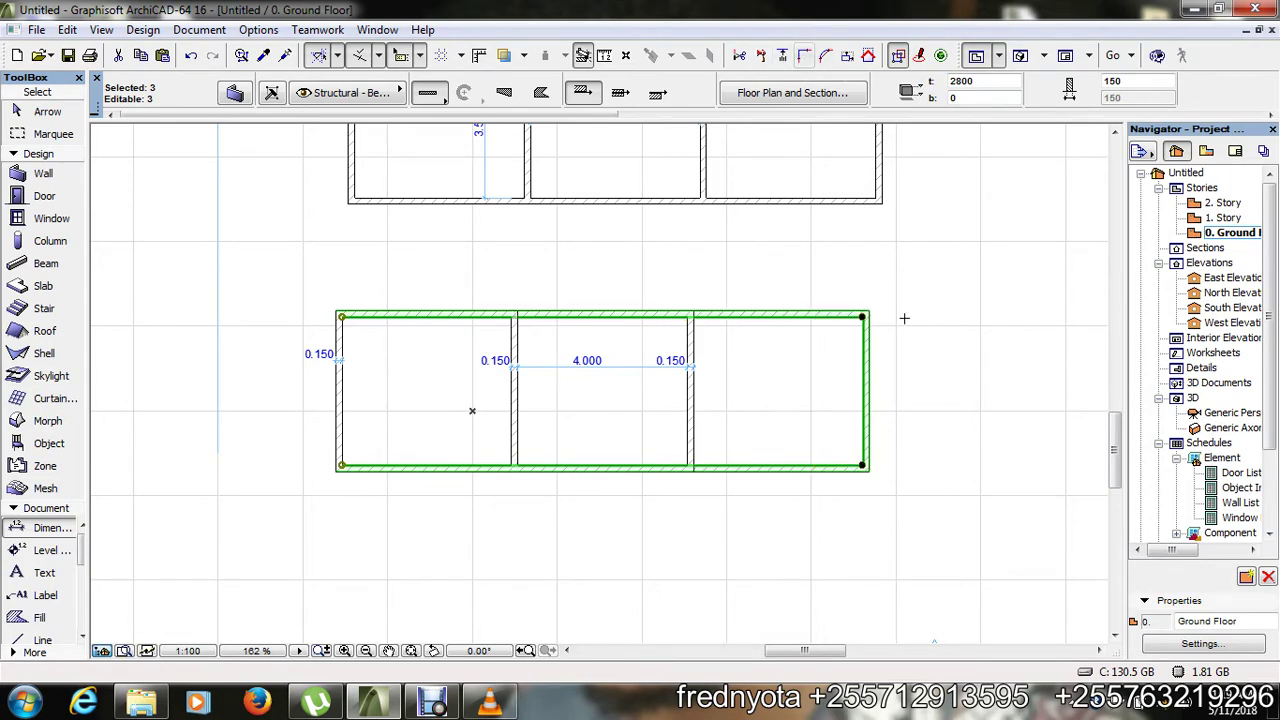
key("Escape")
scroll(631, 359, "down", 3)
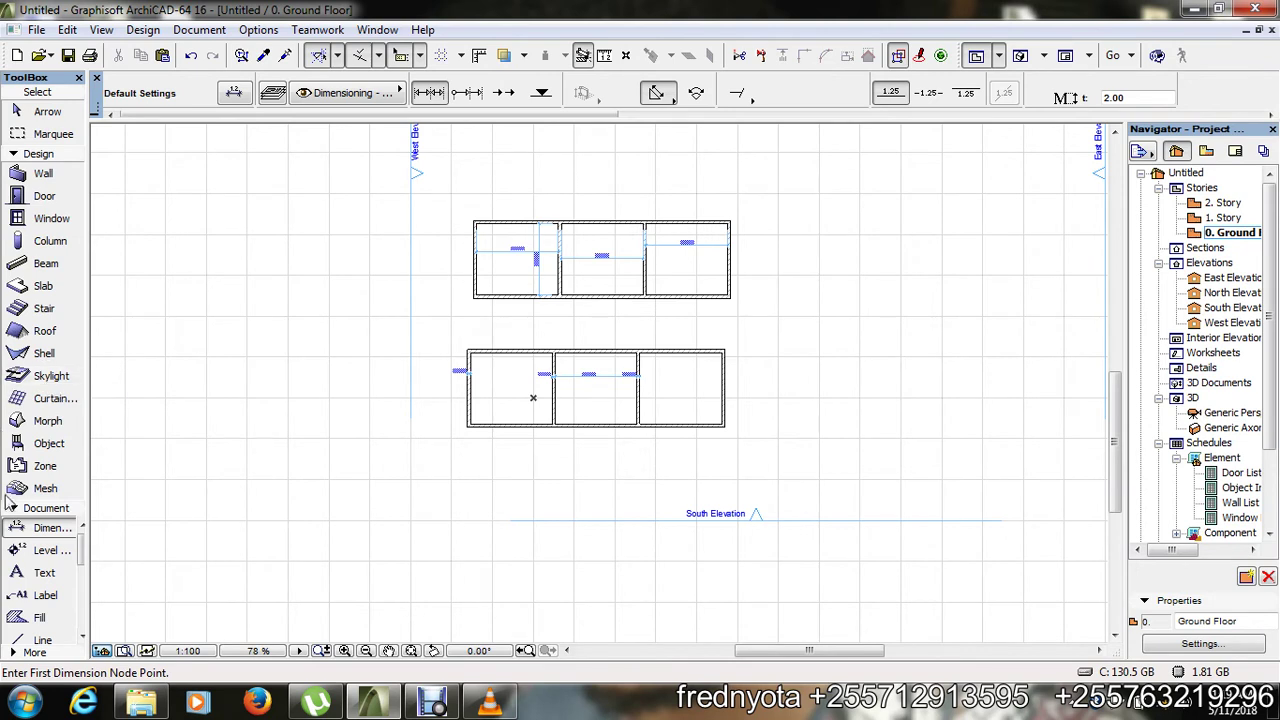
scroll(658, 364, "up", 5)
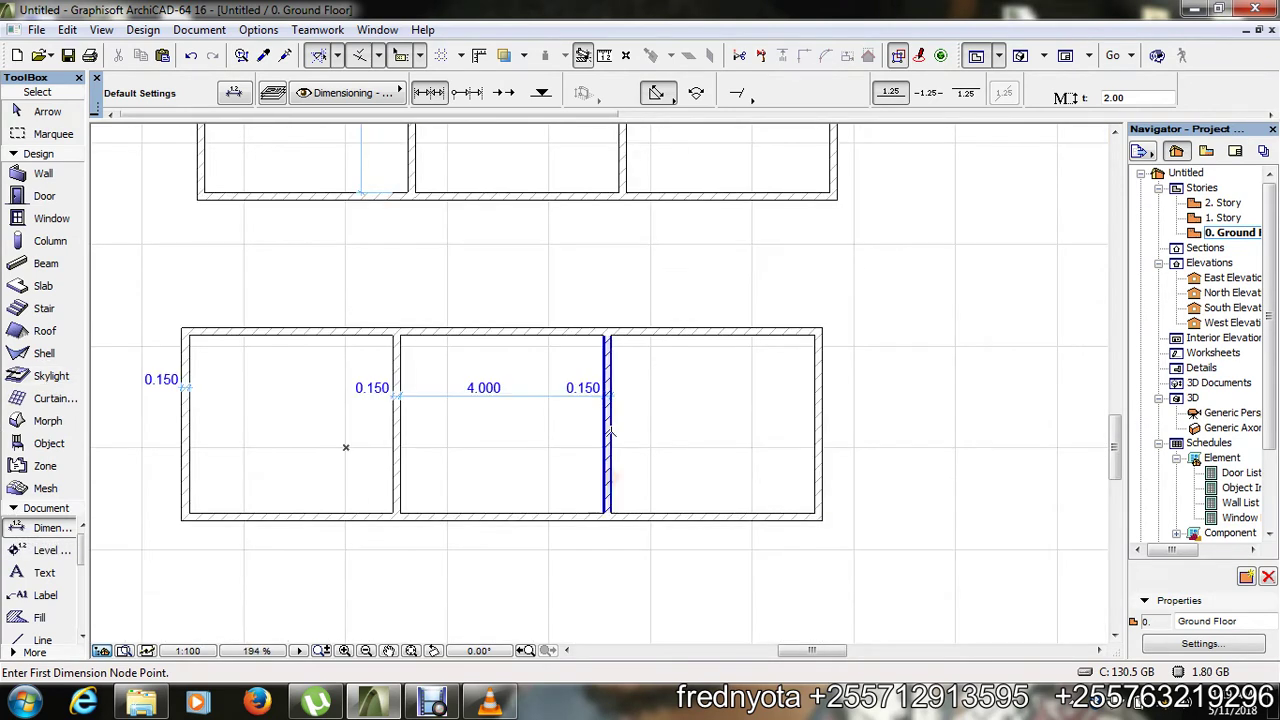
- Dimension the third room's width between its two side walls, placing the dimension line in line with the second room's
left_click(608, 424)
left_click(817, 418)
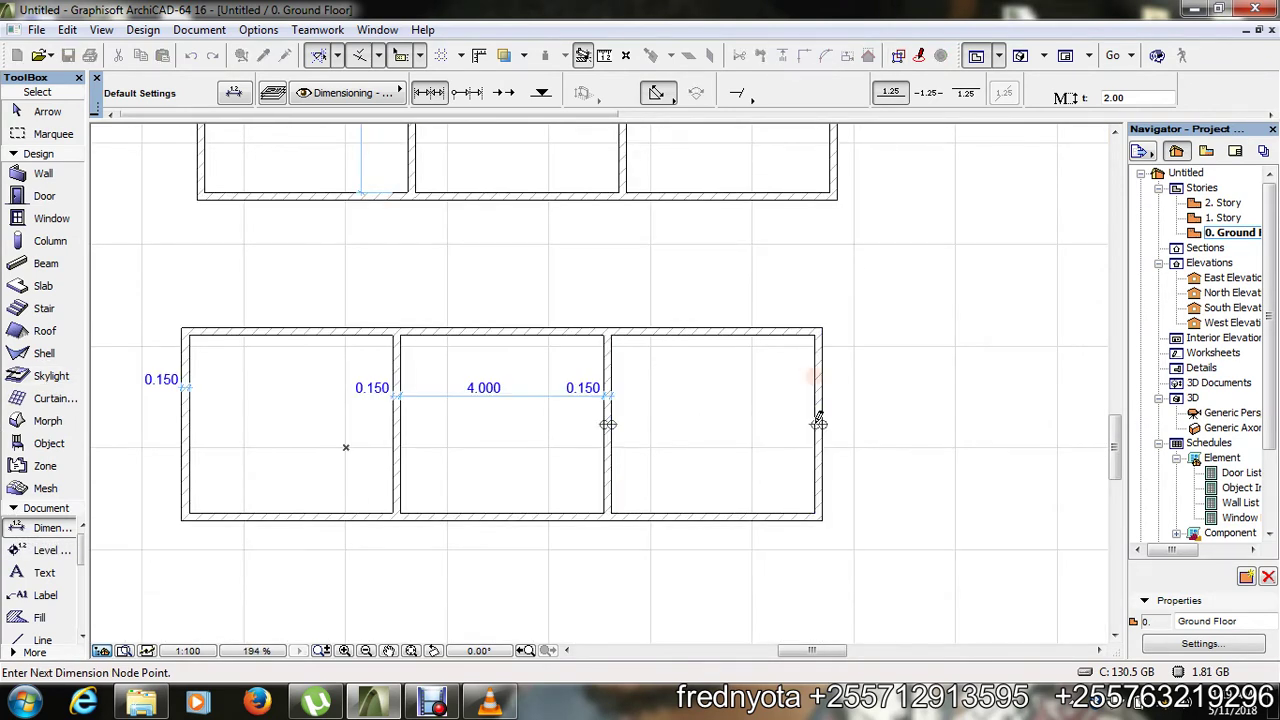
double_click(721, 418)
left_click(731, 398)
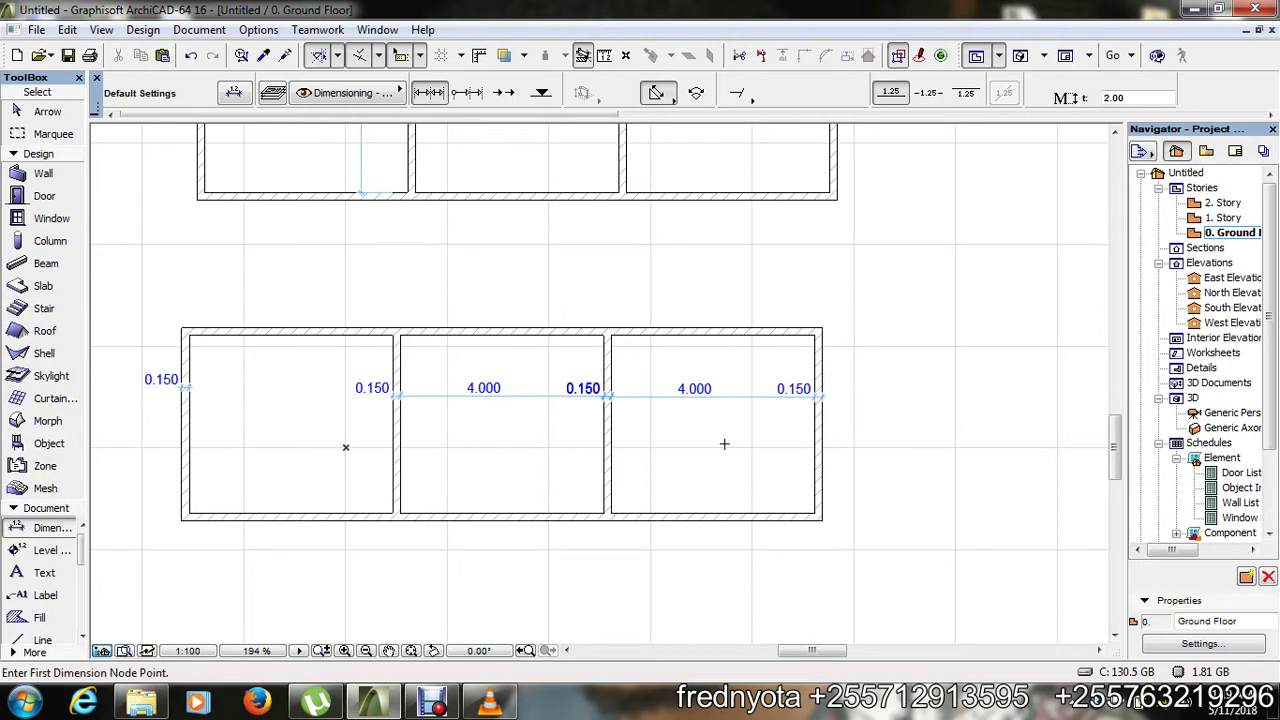
- Dimension the third room's depth between the top and bottom walls, placing the vertical dimension line inside the room
left_click(808, 336)
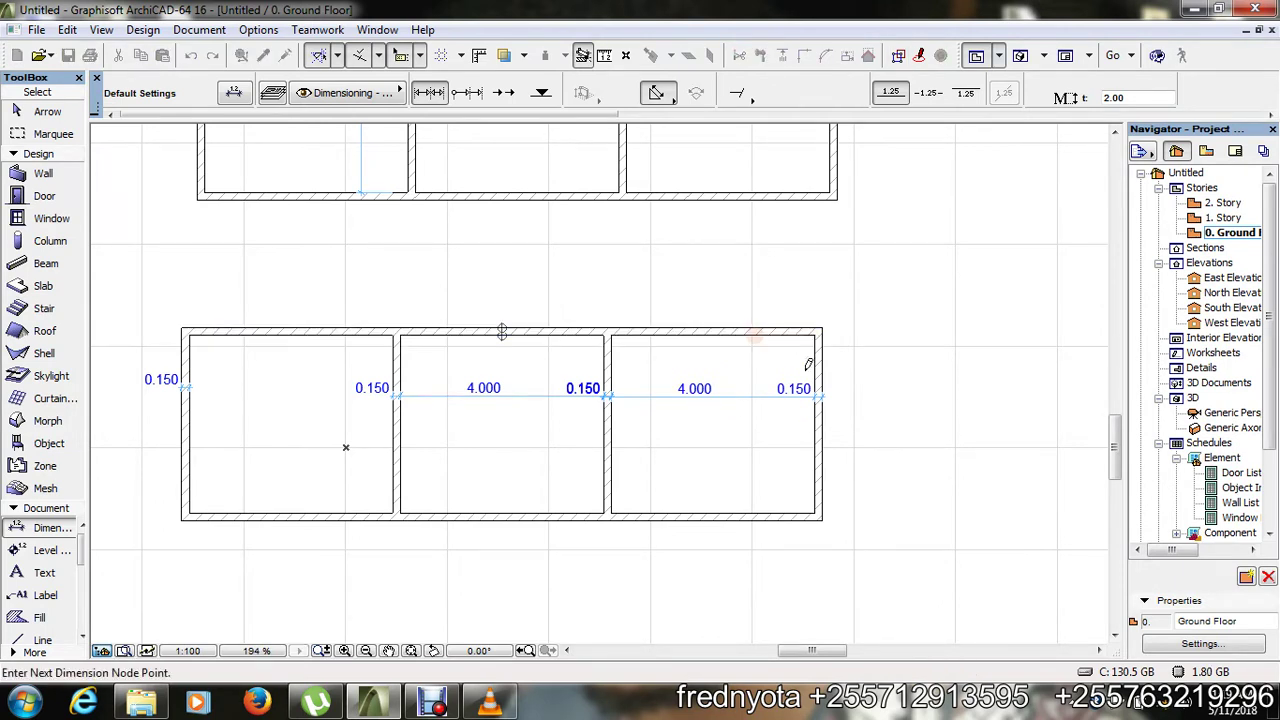
left_click(795, 517)
double_click(776, 429)
left_click(731, 418)
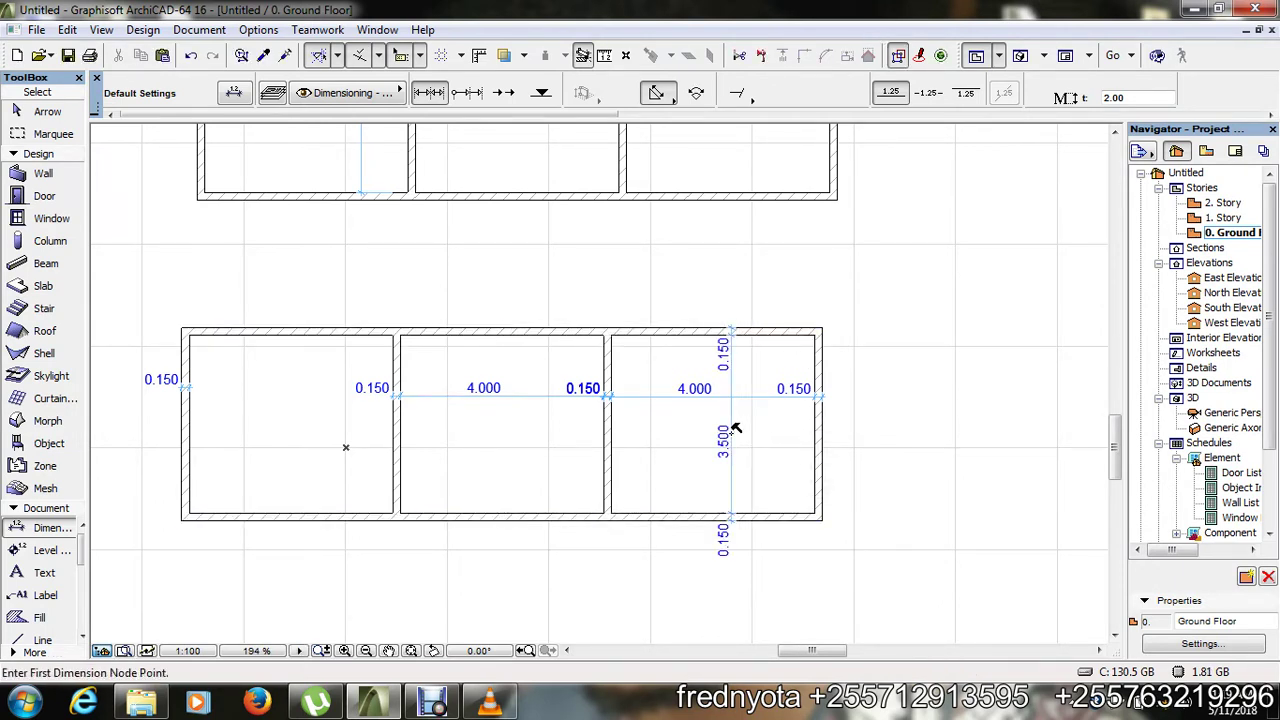
- View both three-room wall blocks in the 3D perspective and return to the ground floor plan
scroll(741, 408, "down", 3)
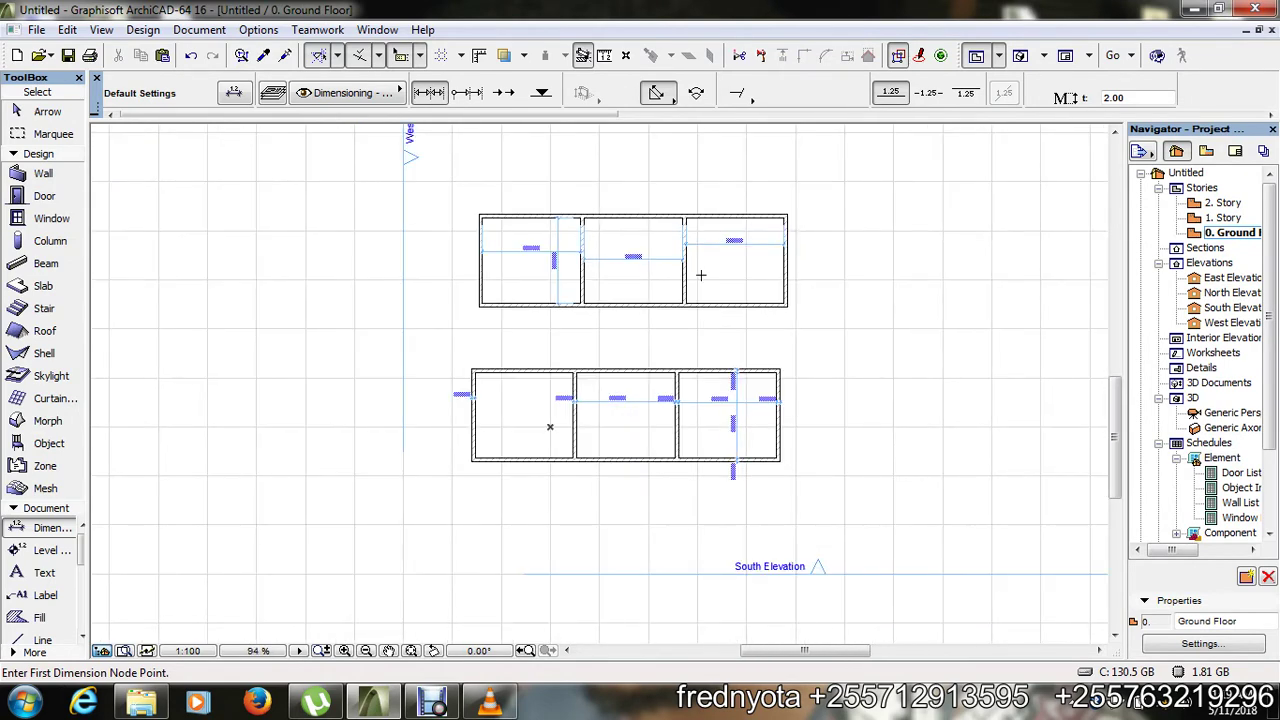
scroll(650, 302, "down", 3)
key("F3")
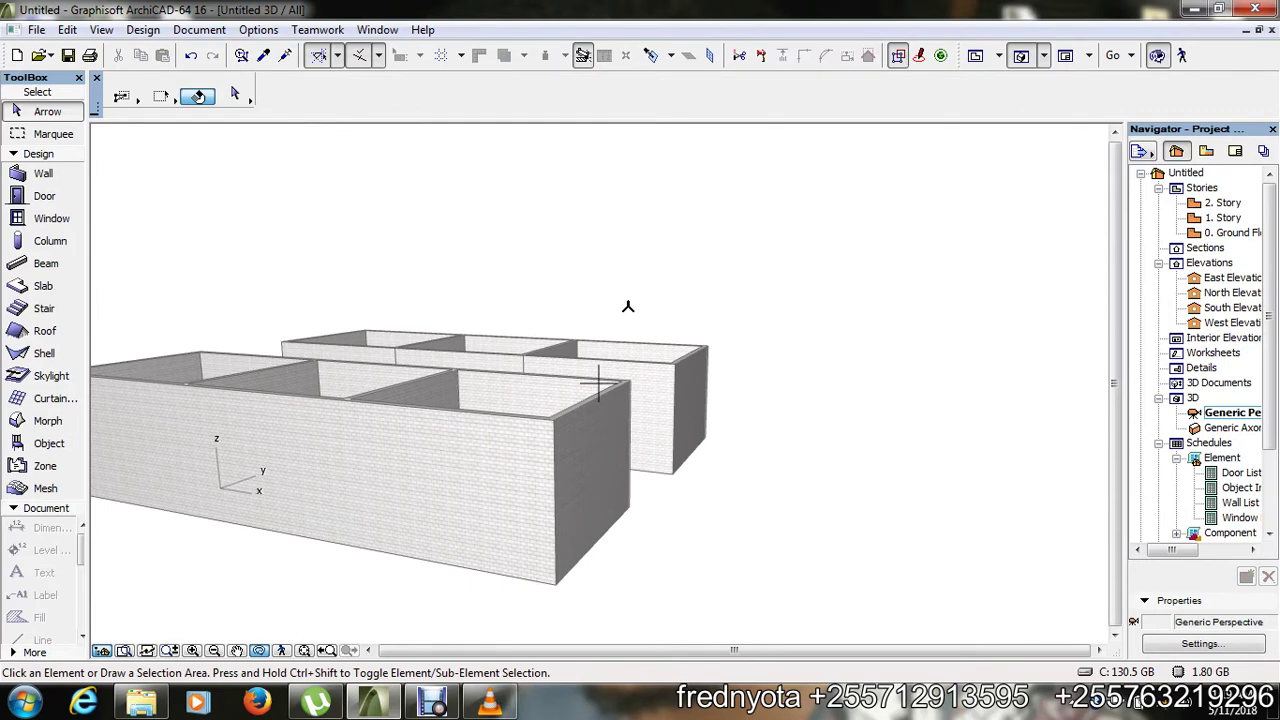
key("F2")
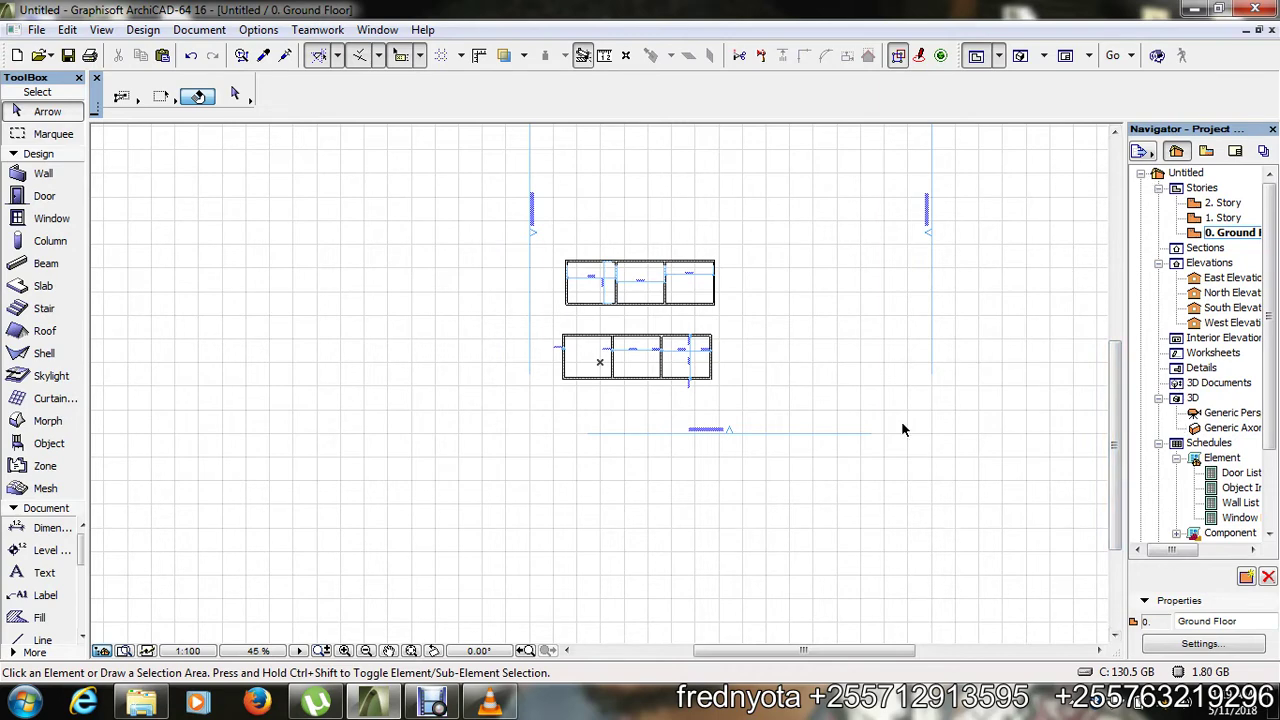
- Compare the room dimensions and wall layout of the two three-room blocks on the floor plan
scroll(680, 334, "up", 5)
scroll(691, 306, "down", 3)
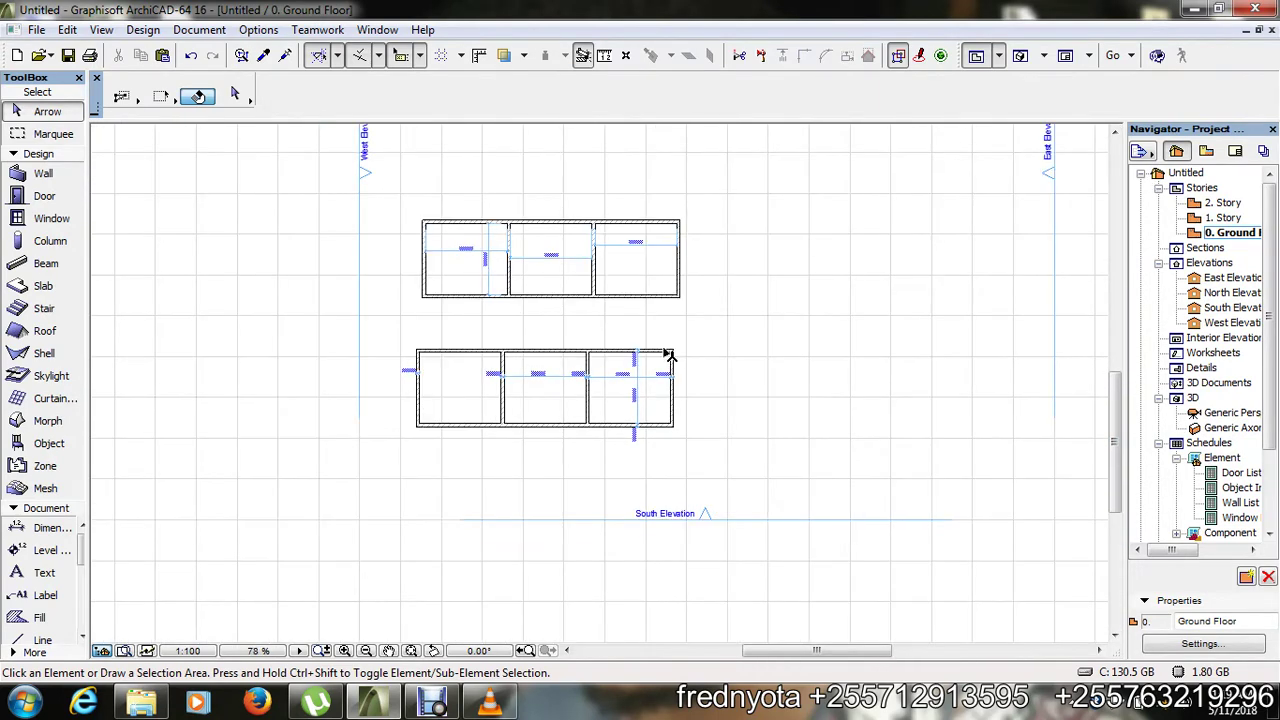
scroll(565, 220, "up", 2)
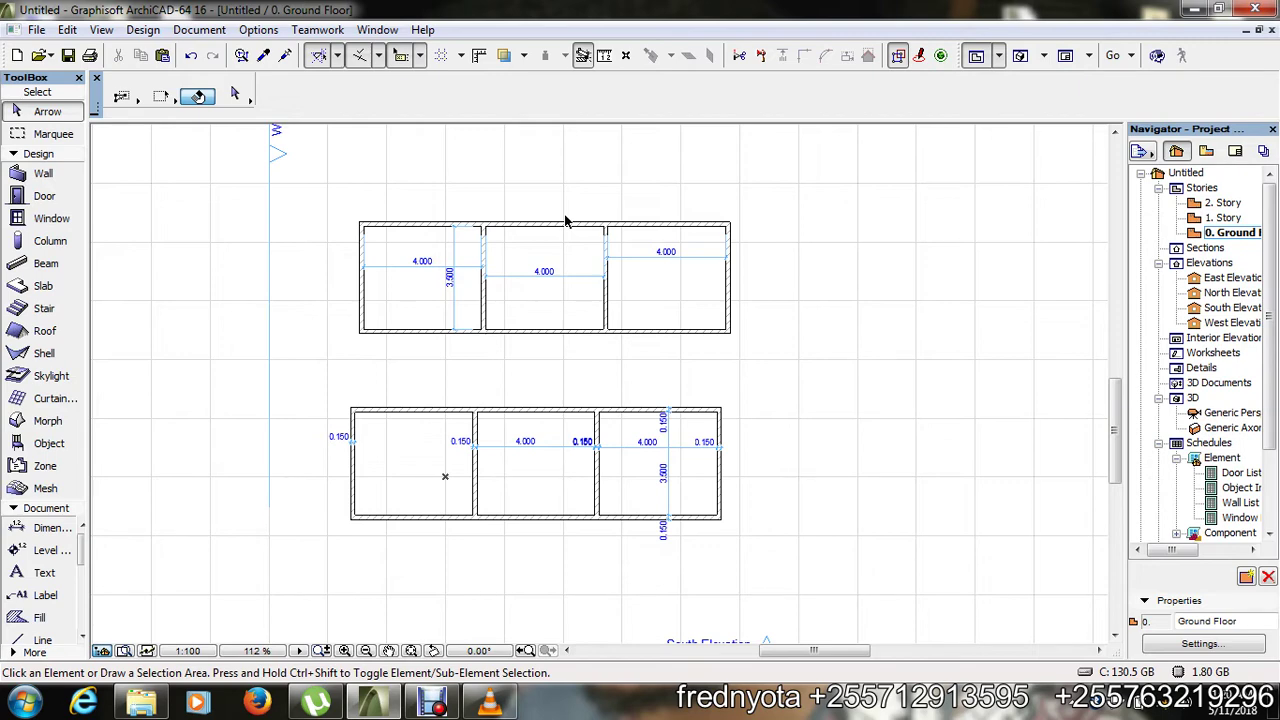
scroll(445, 325, "down", 5)
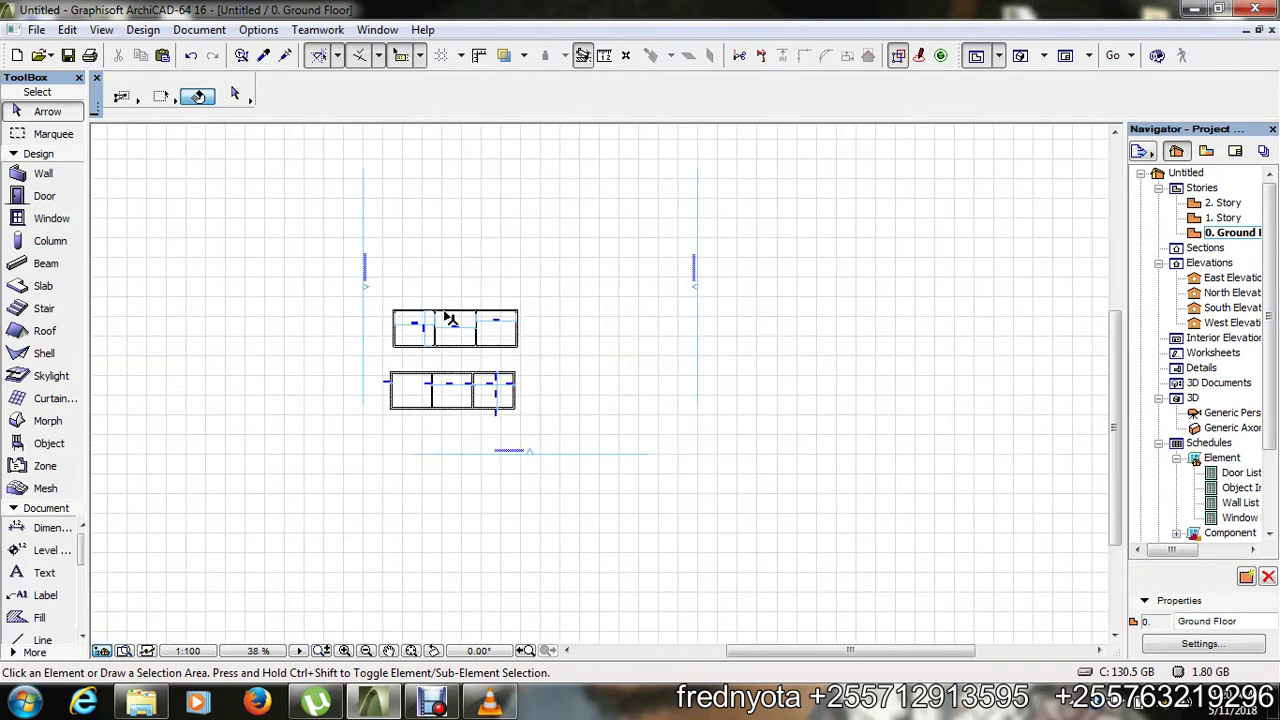
scroll(440, 310, "up", 5)
scroll(497, 309, "down", 4)
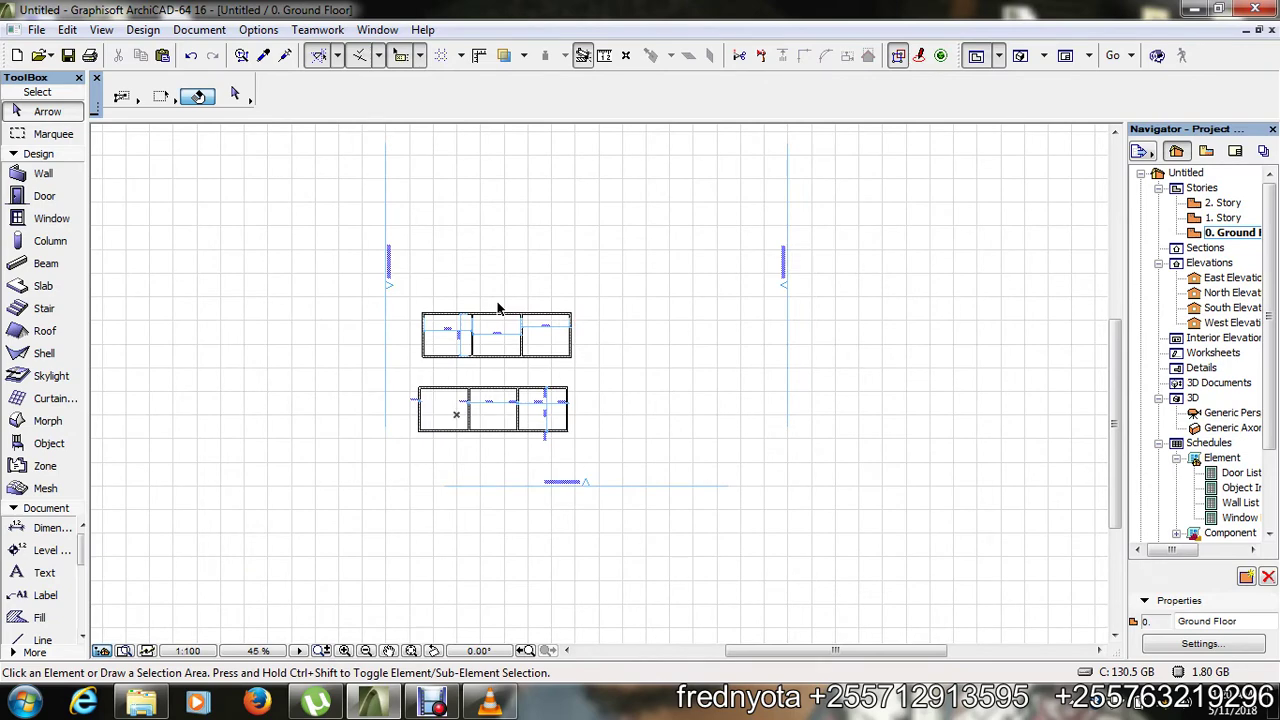
scroll(494, 334, "up", 3)
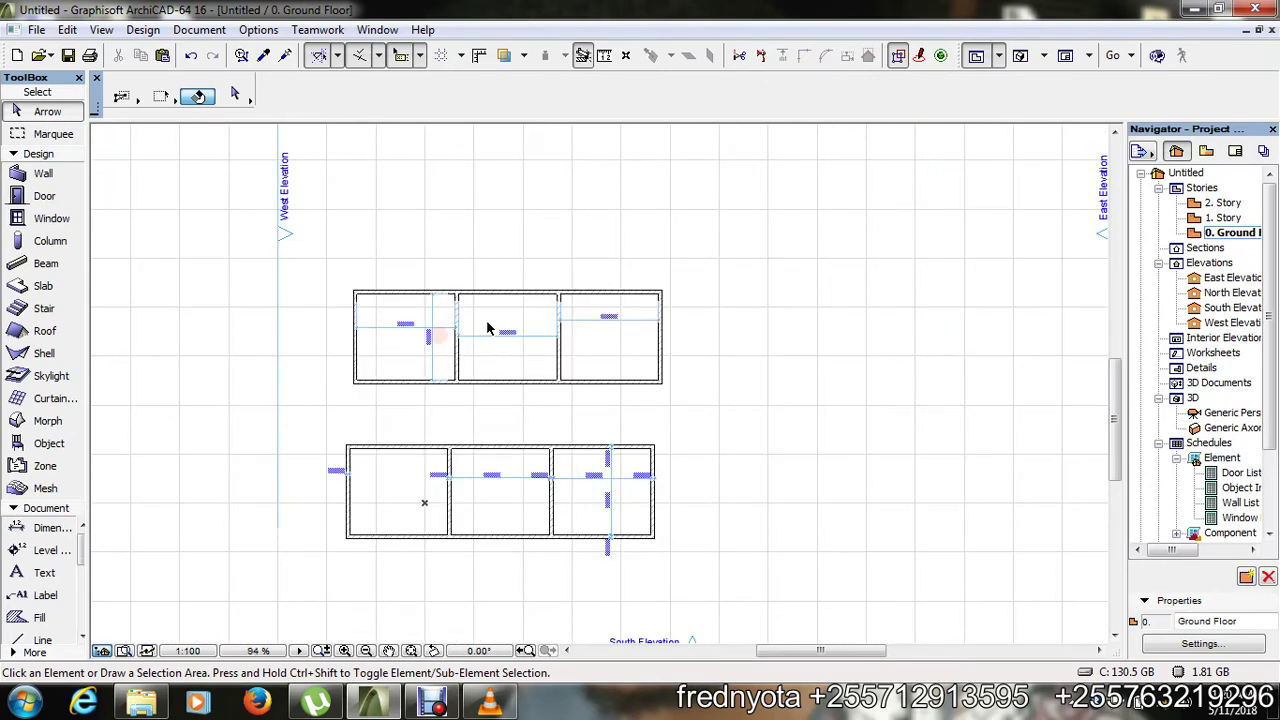
scroll(490, 325, "up", 3)
scroll(490, 325, "down", 3)
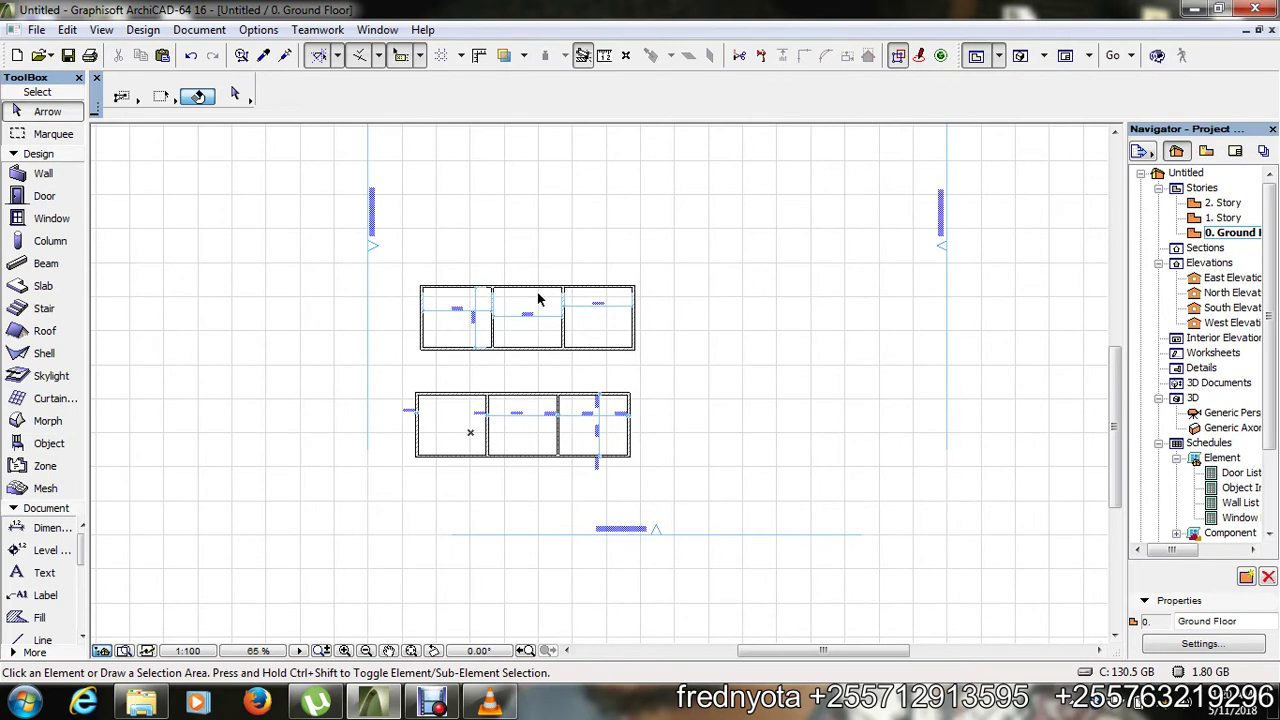
- Delete both three-room blocks together with all their dimensions
left_click(411, 267)
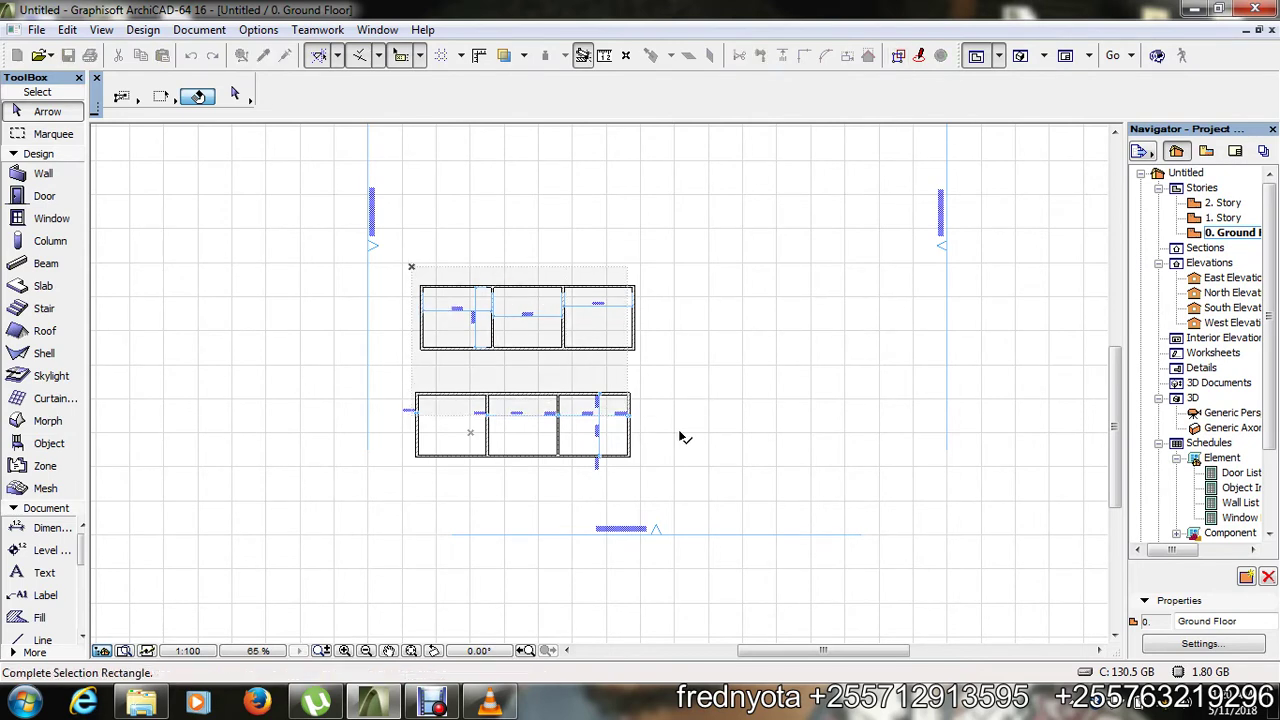
left_click(649, 486)
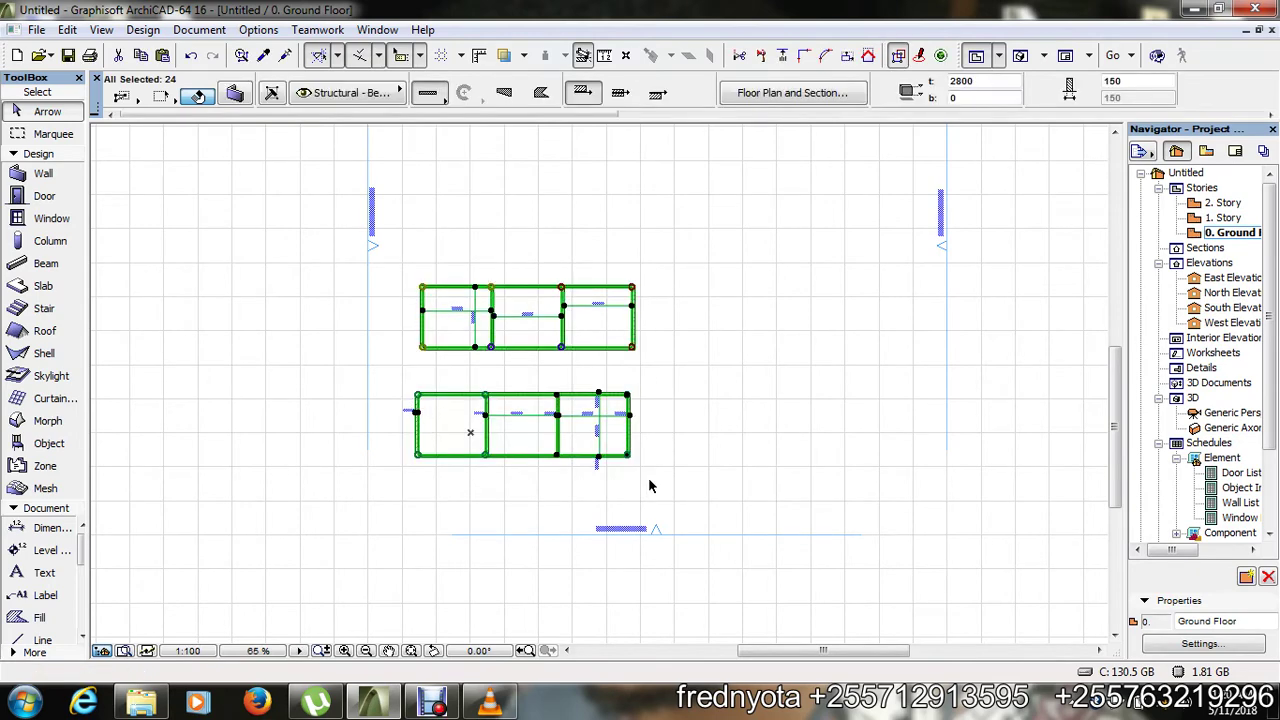
key("Delete")
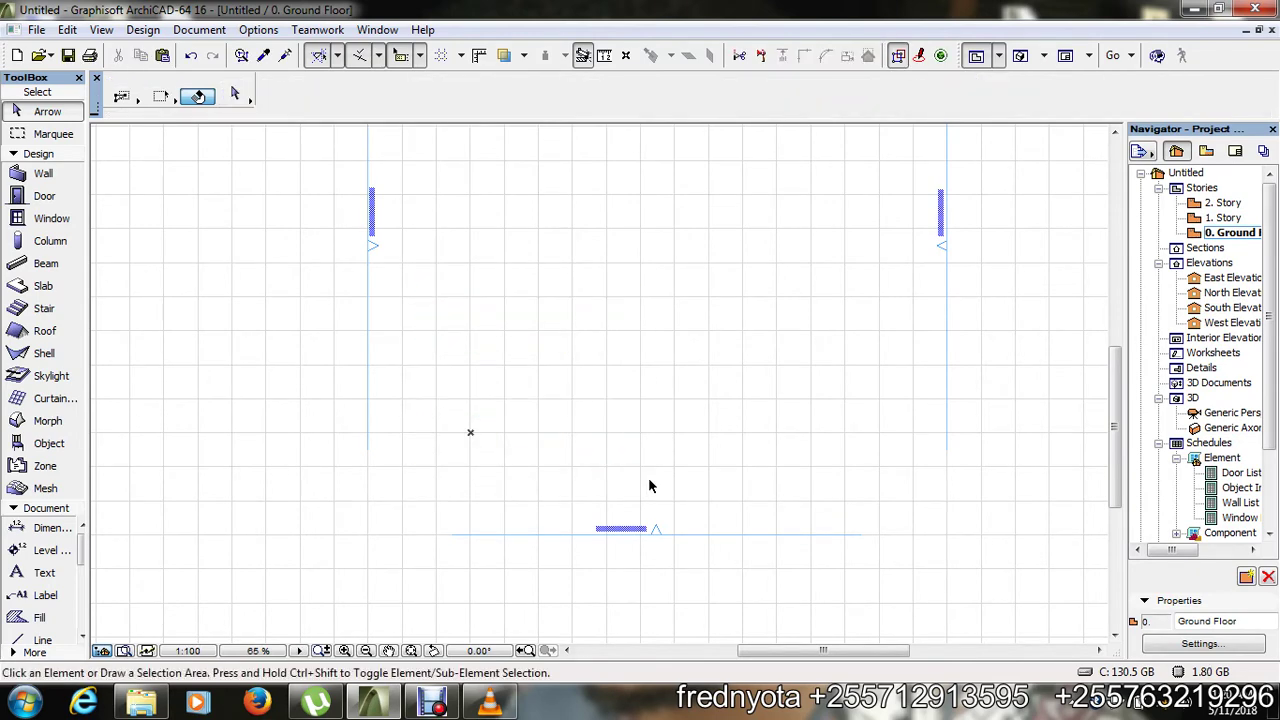
- Delete the four elevation markers around the plan together with their viewpoints, accepting that this cannot be undone
scroll(380, 350, "down", 5)
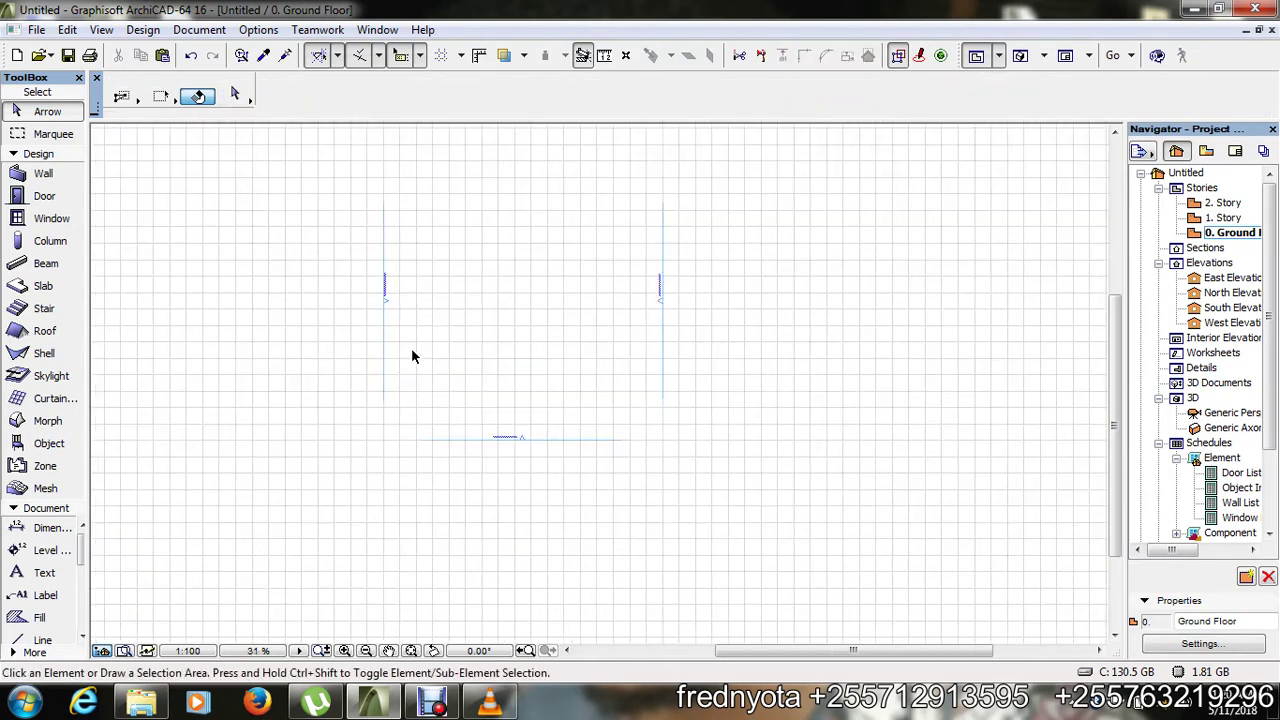
left_click(353, 208)
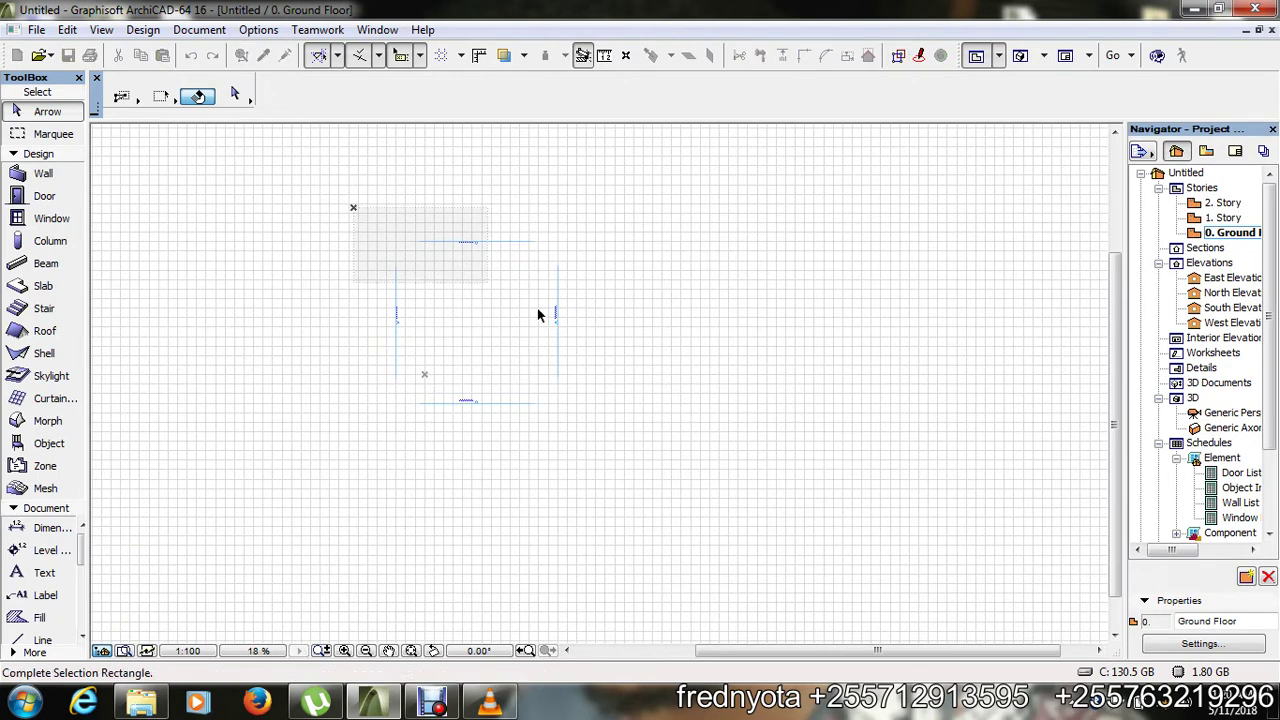
left_click(655, 431)
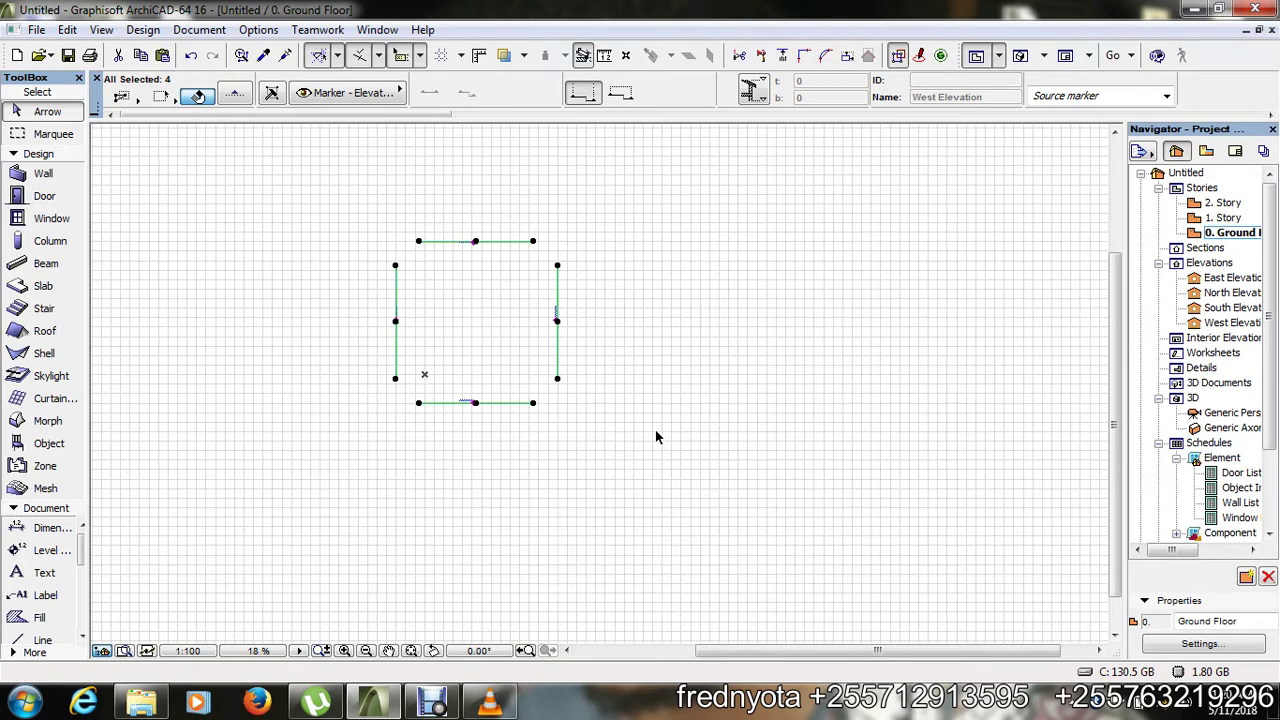
key("Delete")
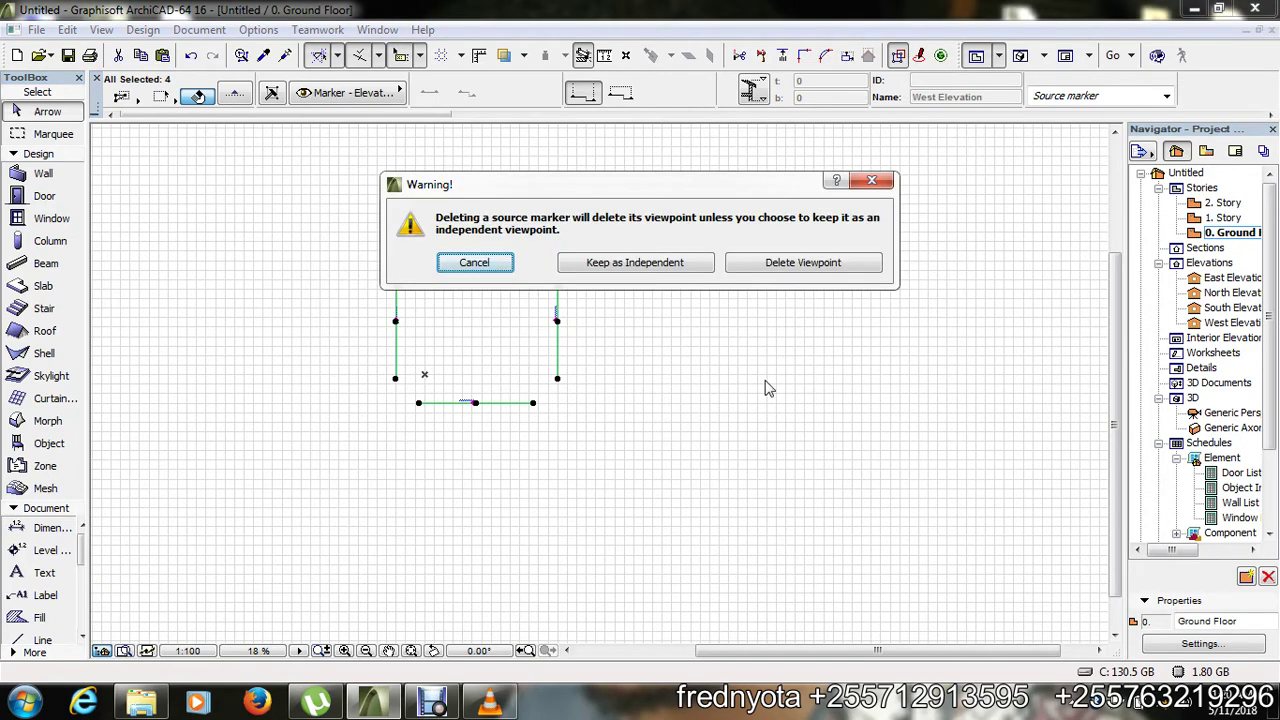
left_click(818, 265)
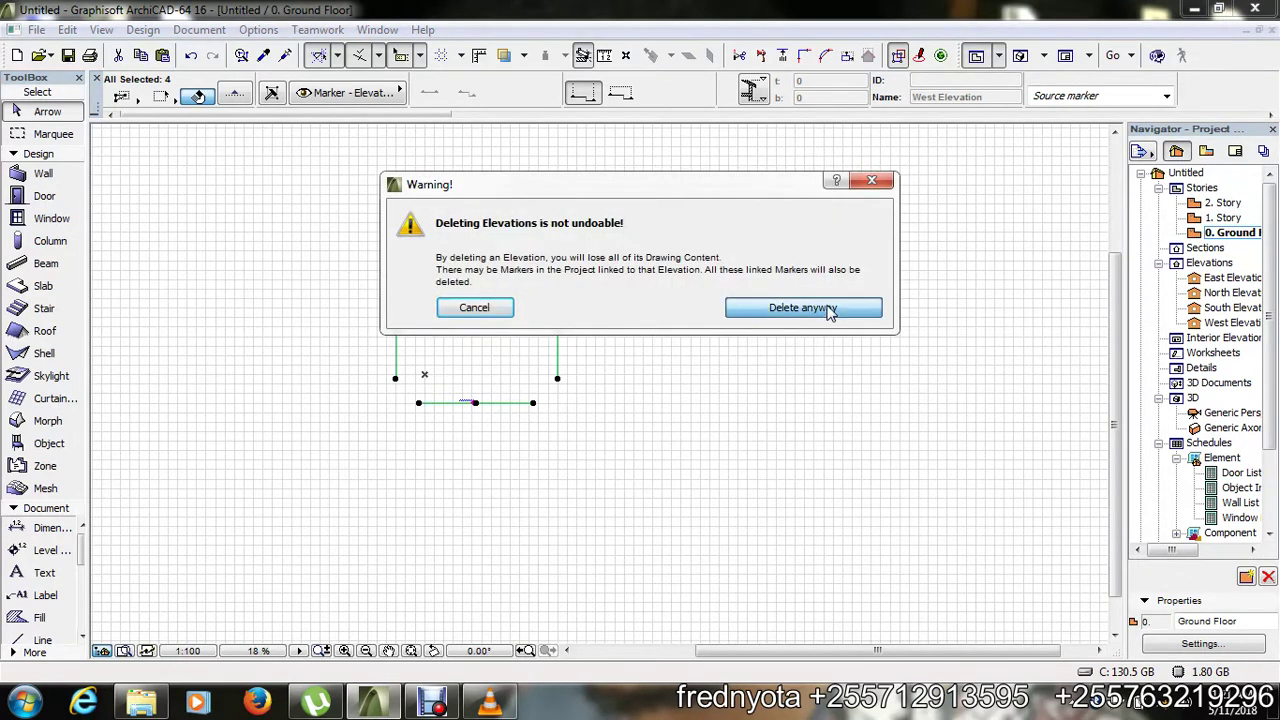
left_click(826, 309)
scroll(447, 305, "down", 3)
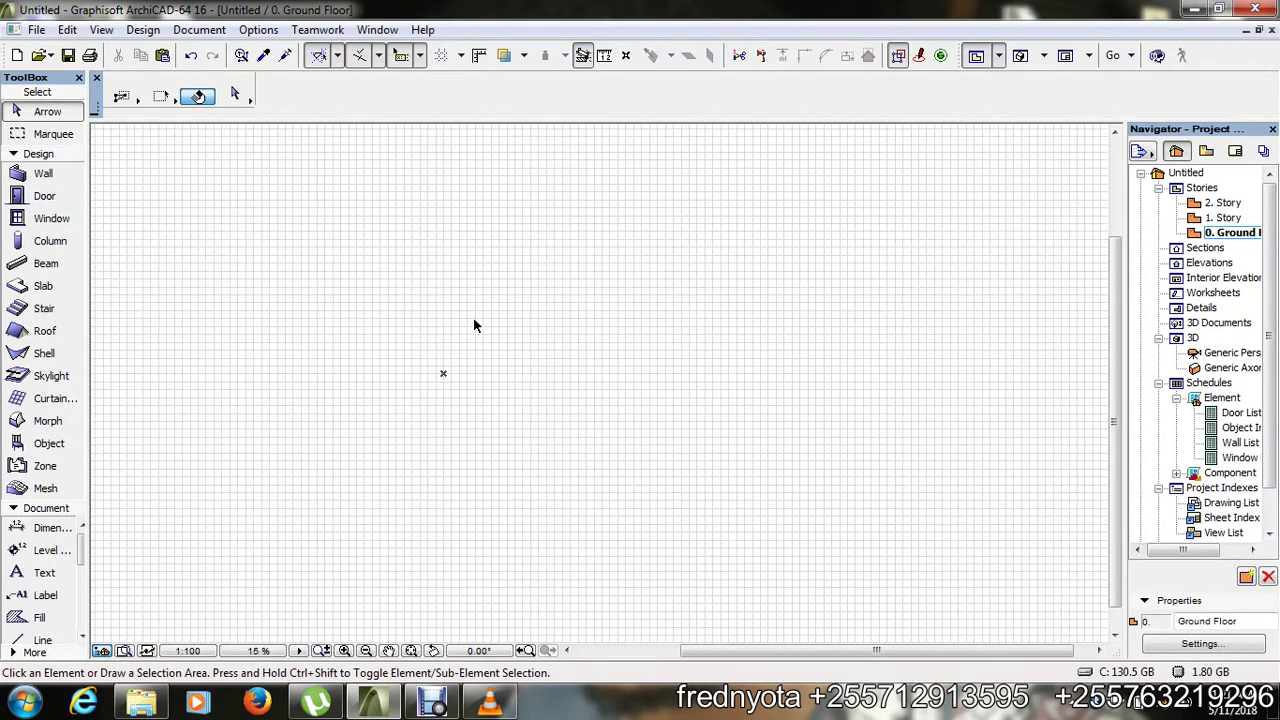
left_click(433, 700)
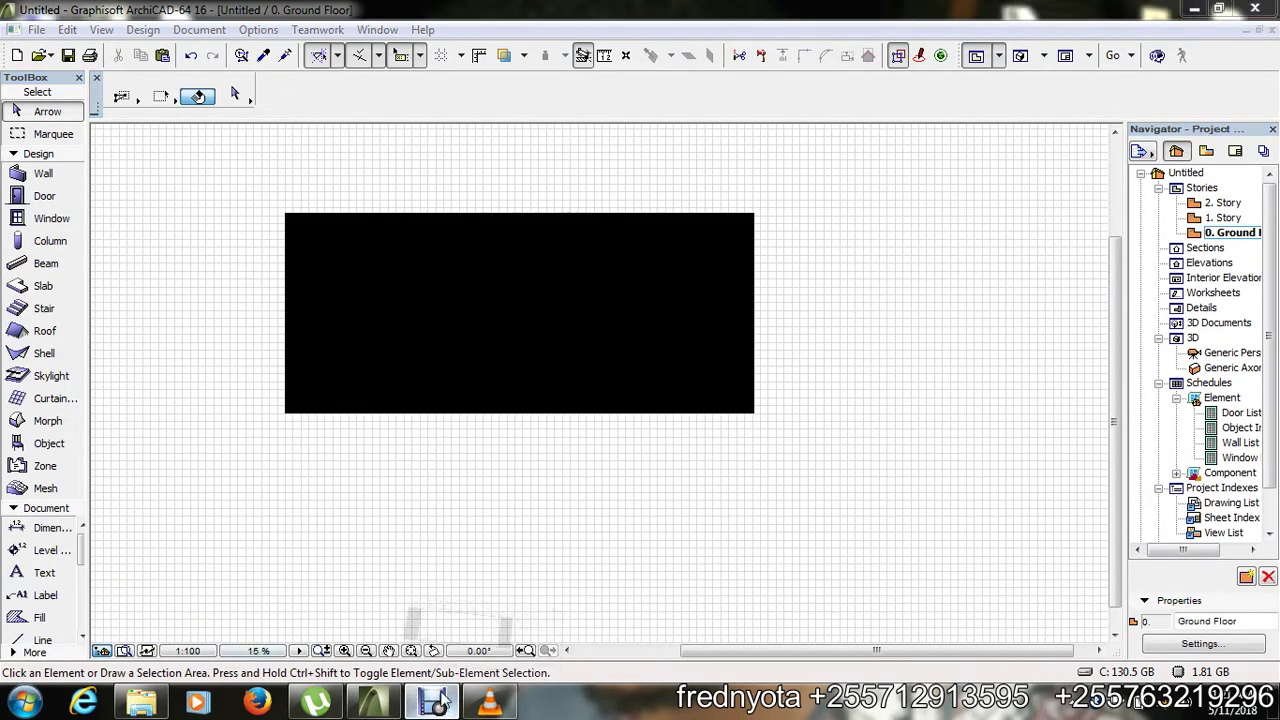
left_click(447, 548)
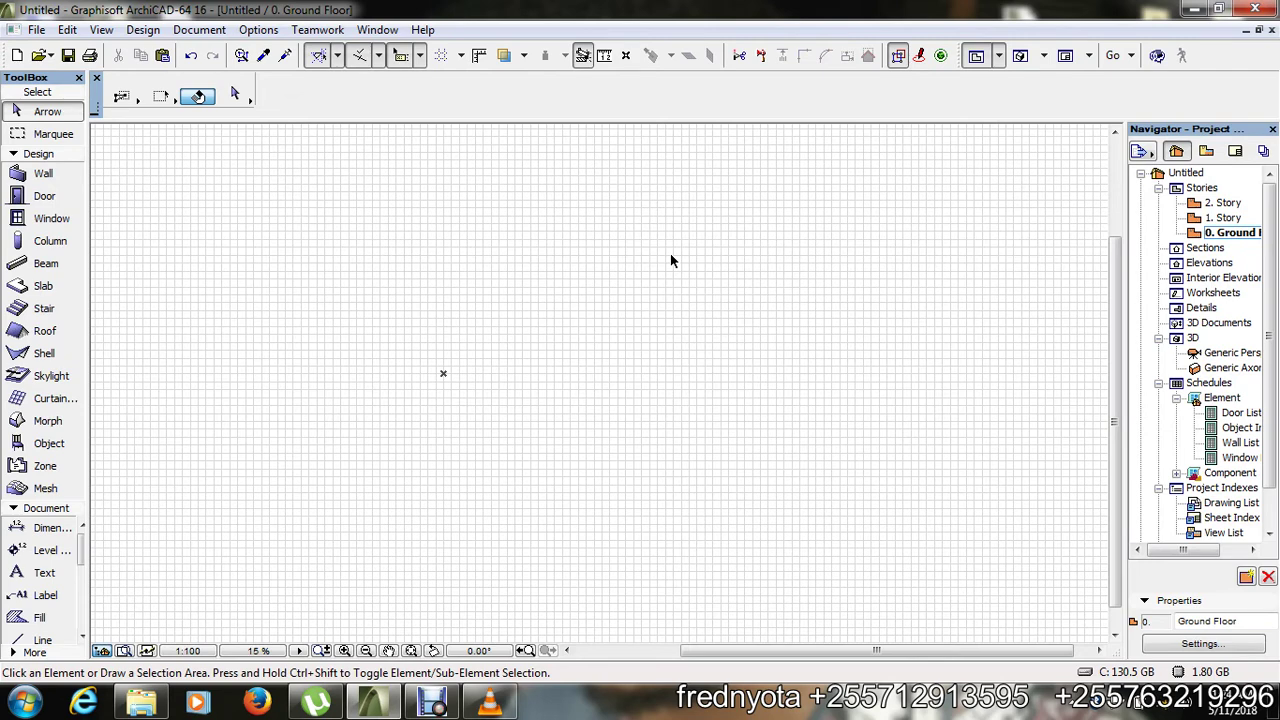
- Switch to Windows Explorer and open the 50000 folder under OFICIAL\kazi tu on drive D
left_click(1196, 9)
double_click(34, 35)
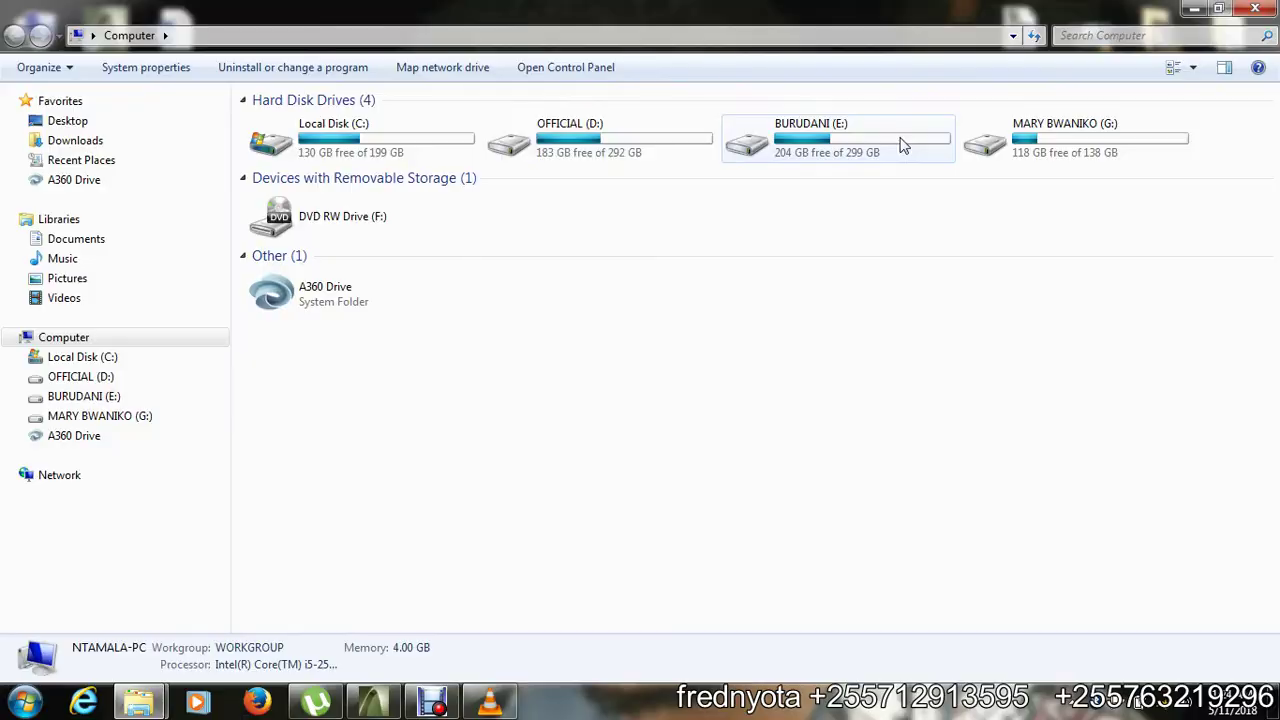
double_click(586, 137)
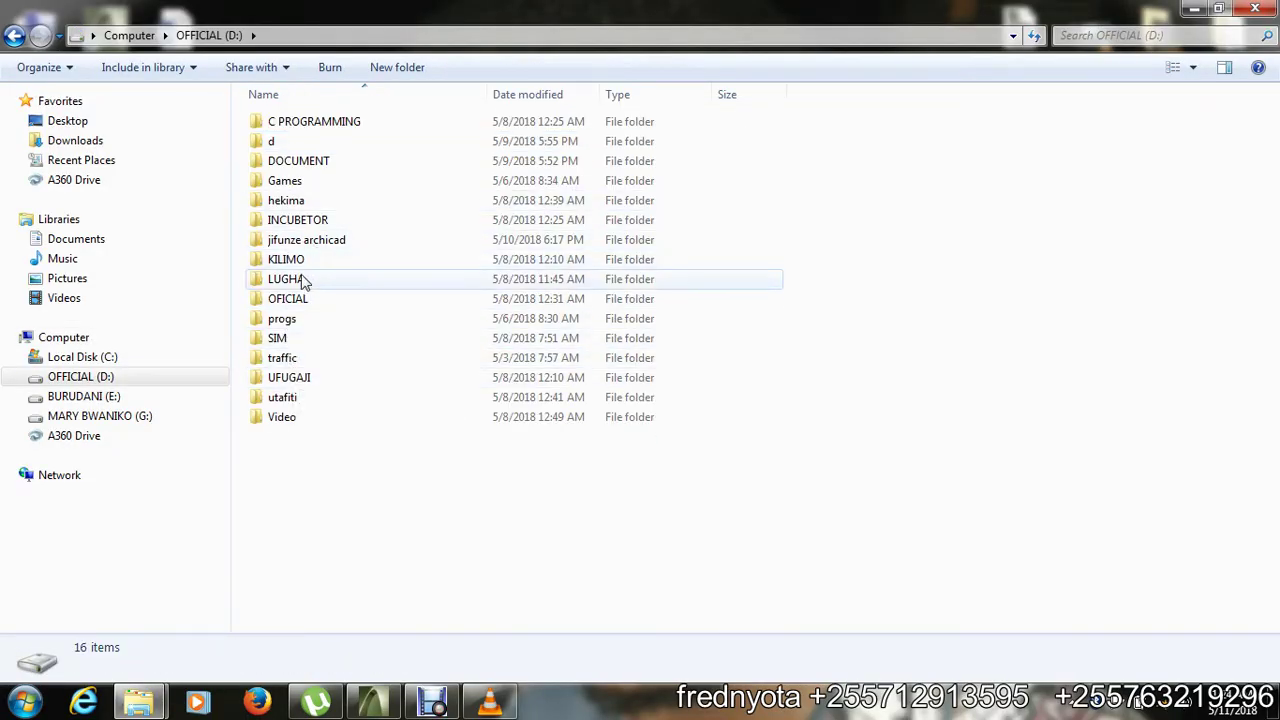
double_click(314, 304)
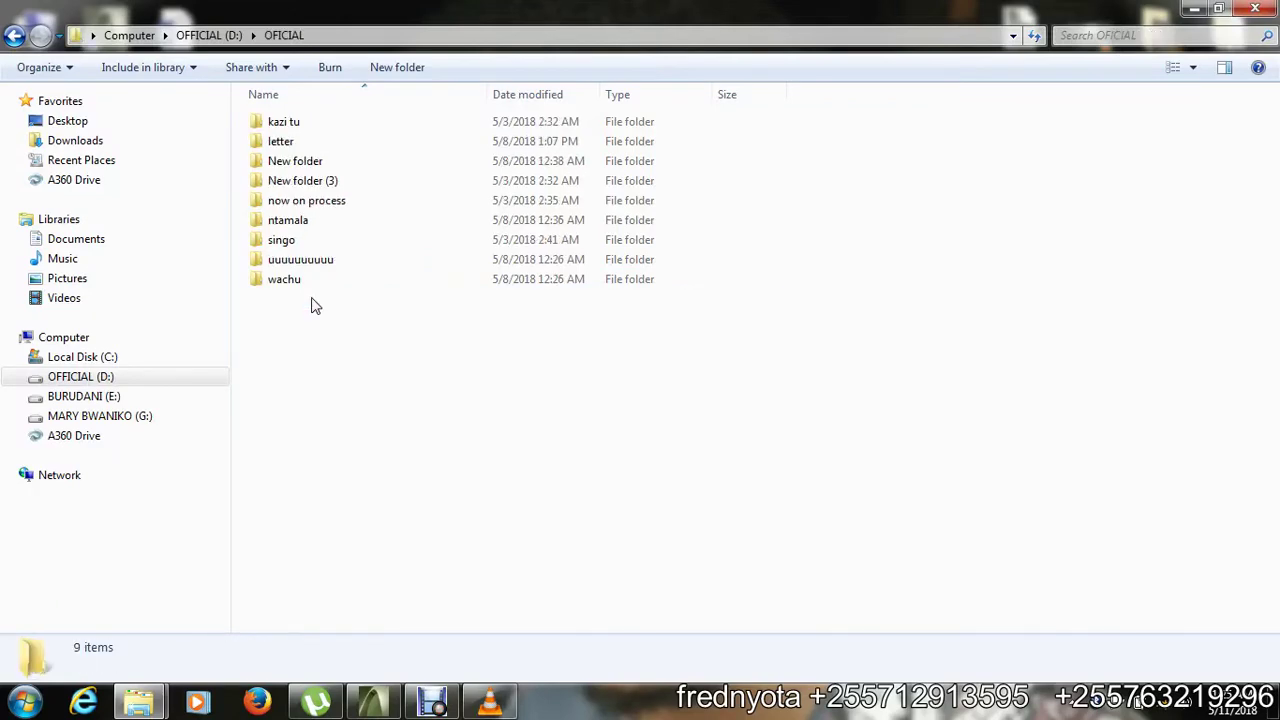
left_click(294, 124)
double_click(294, 124)
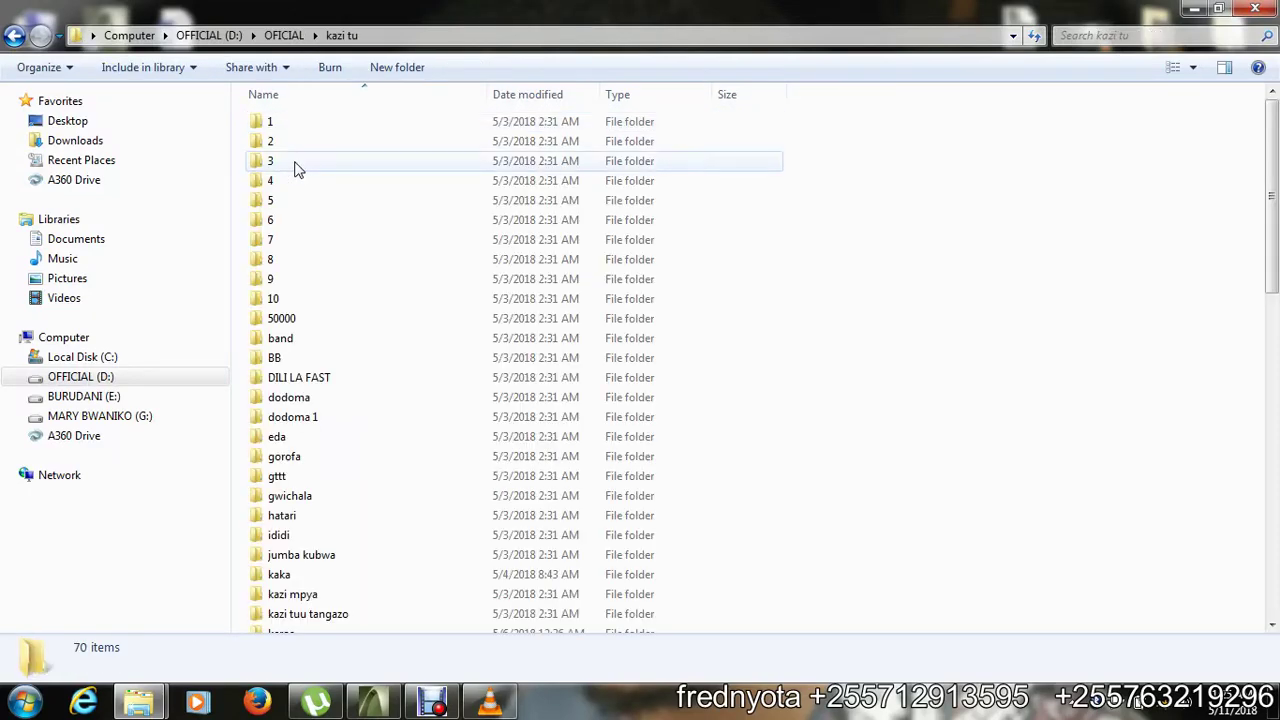
double_click(316, 313)
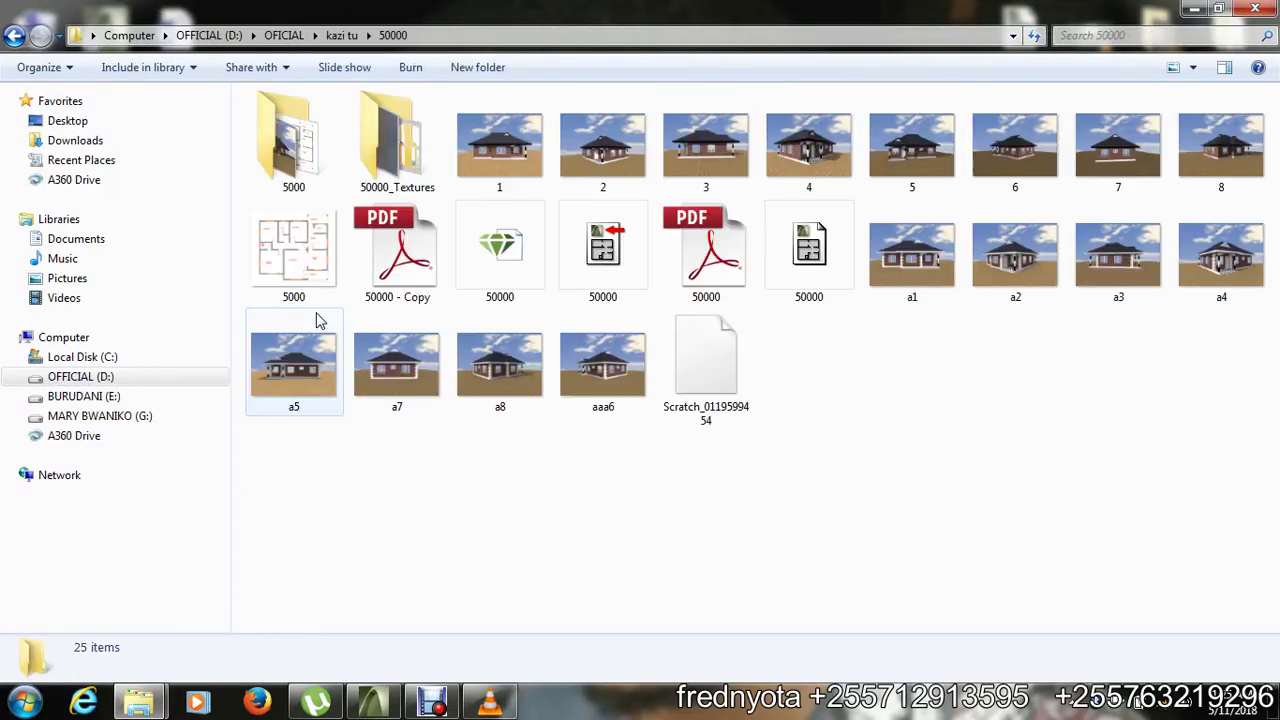
- Open the protected 50000.pdf floor plan in Adobe Reader, entering the document open password
left_click(706, 287)
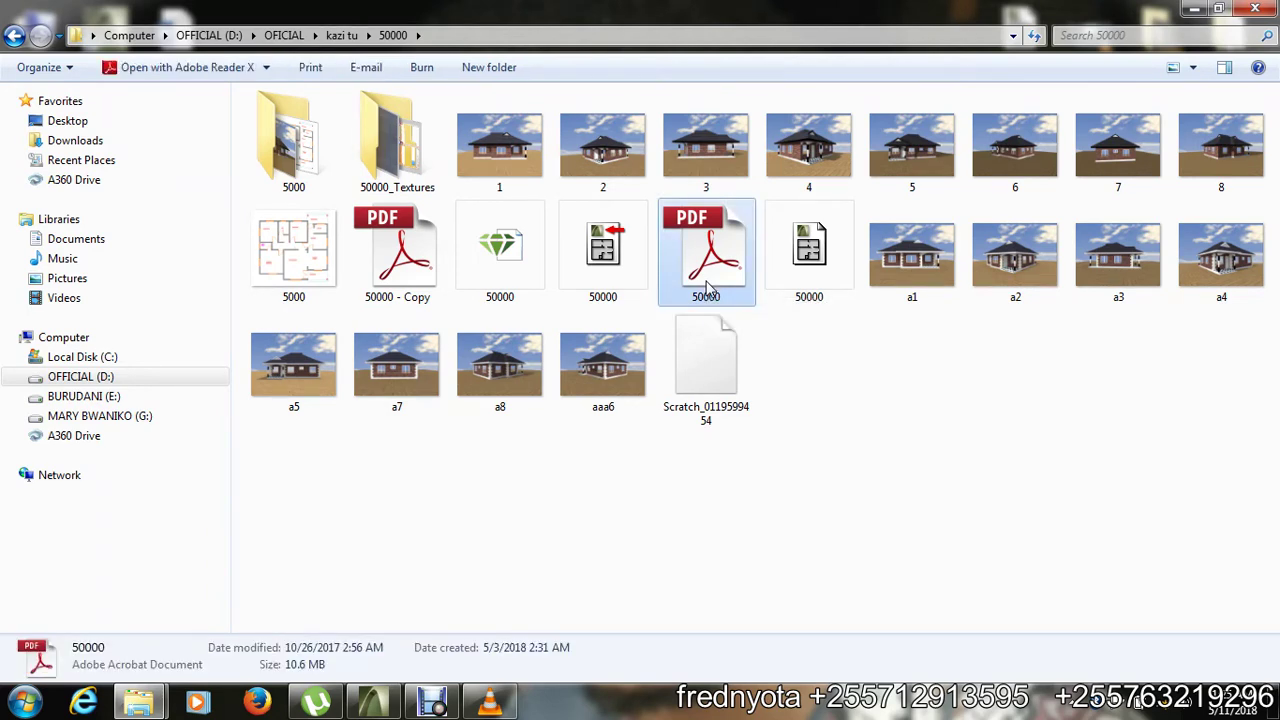
double_click(706, 287)
type("***")
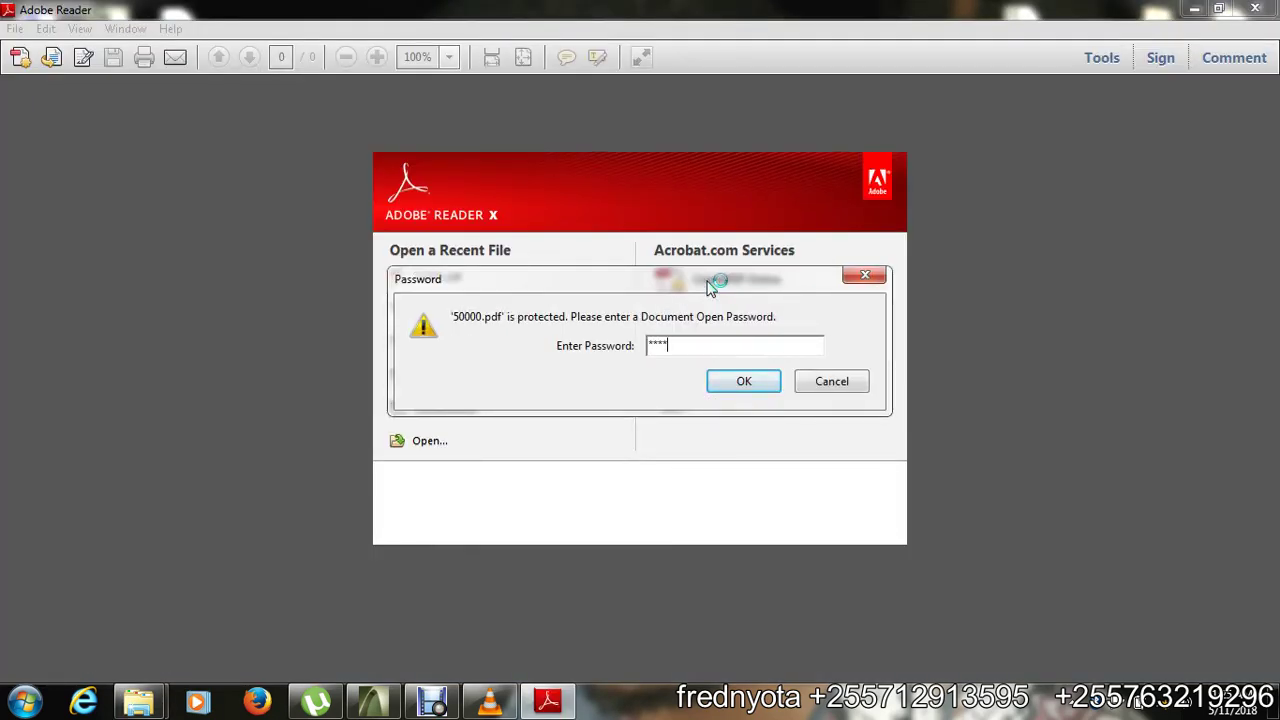
type("****")
key("Return")
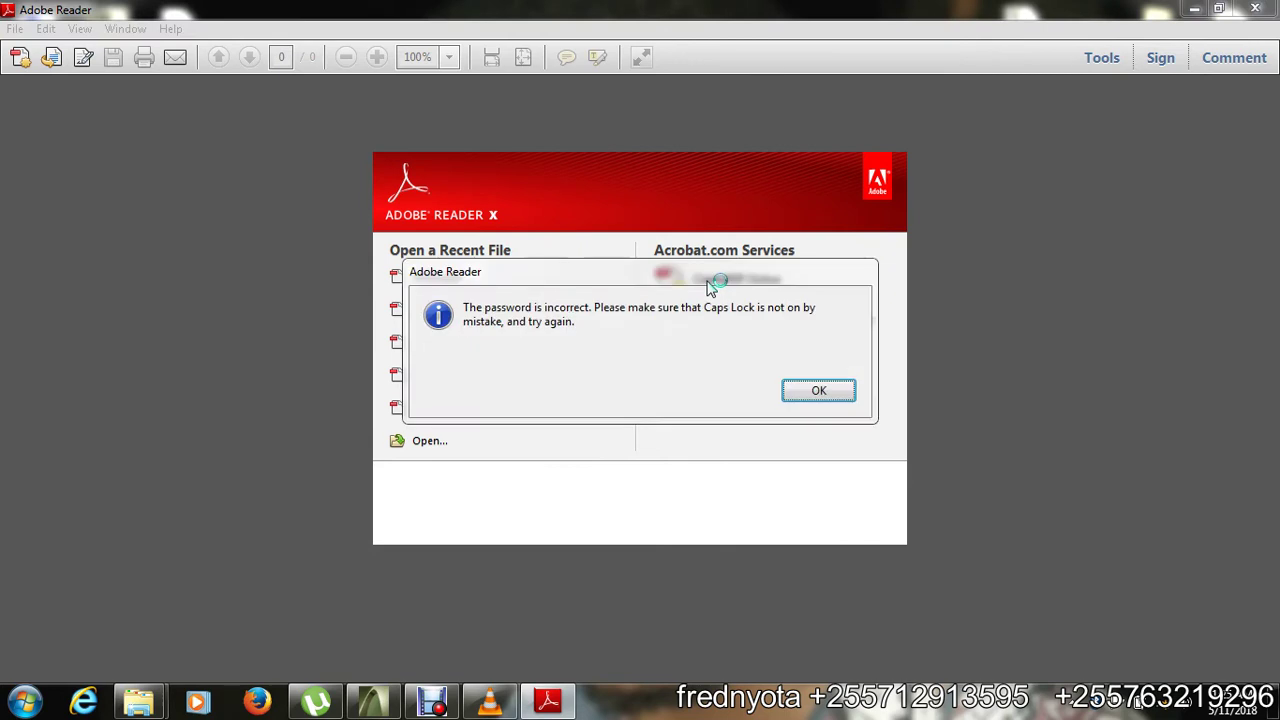
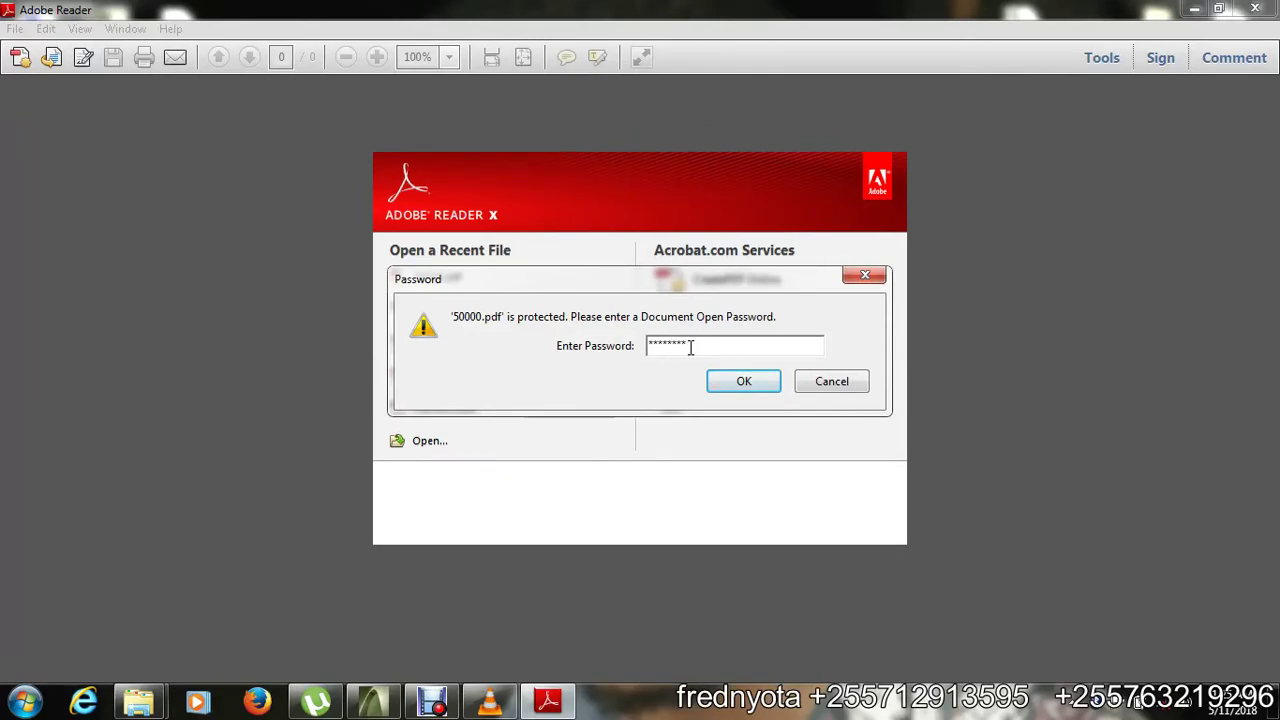
left_click(739, 386)
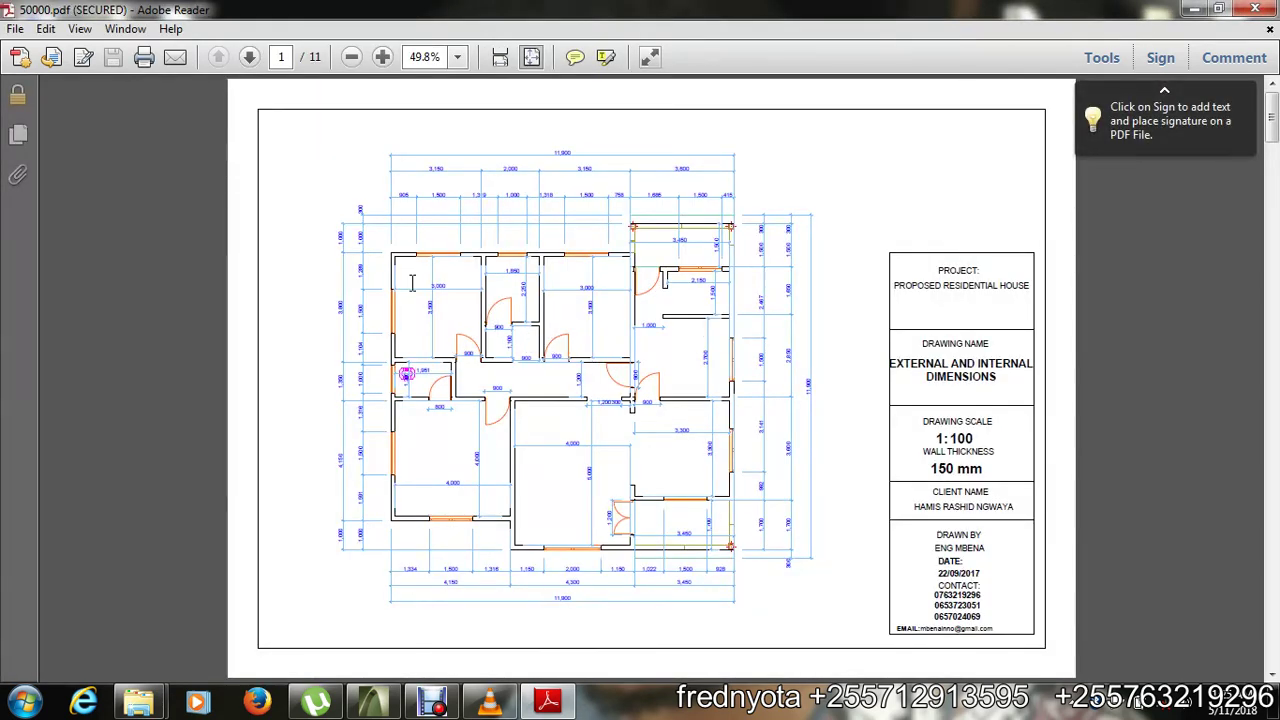
left_click(382, 57)
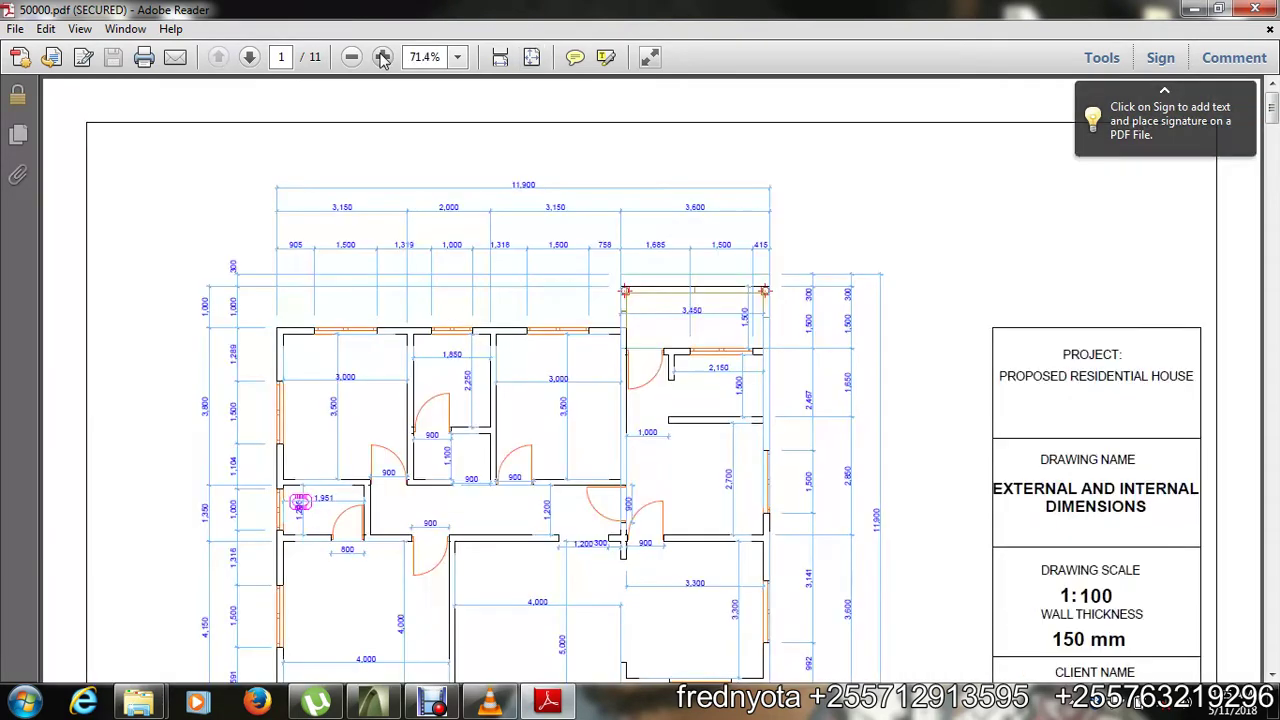
- Examine the room sizes and wall dimensions in the lower half of the PDF floor plan
scroll(558, 547, "down", 3)
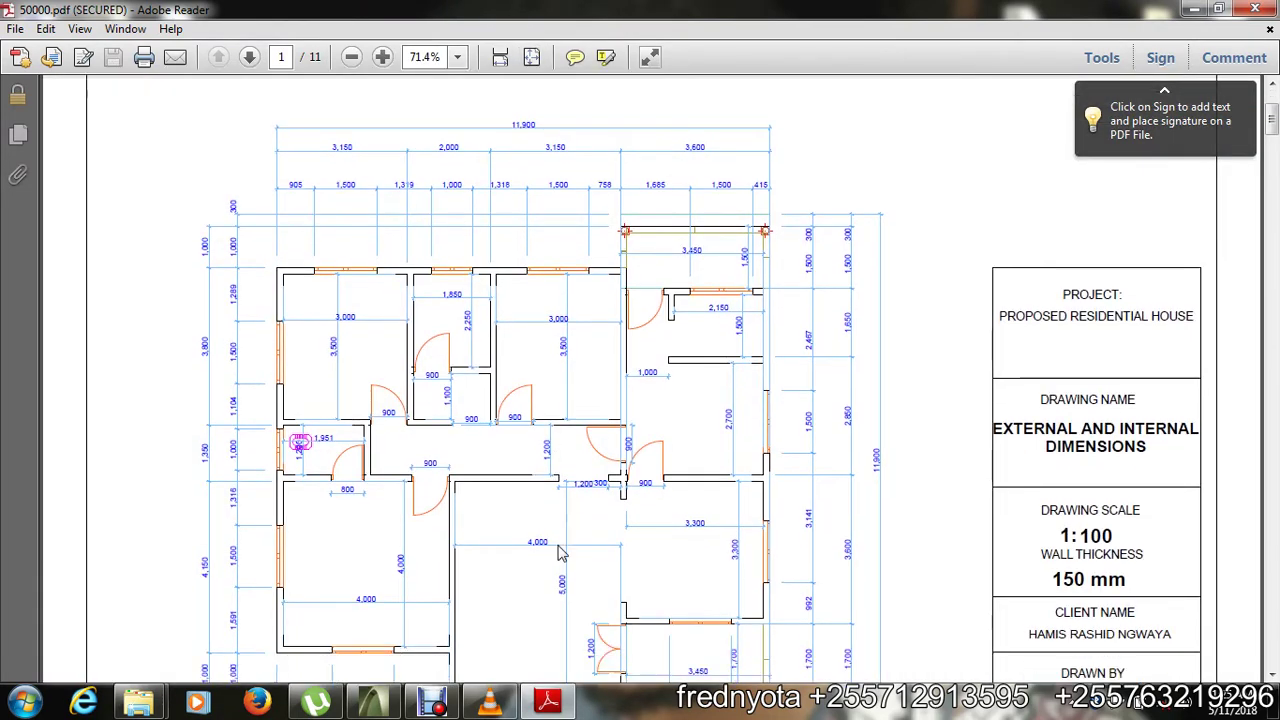
left_click(382, 57)
scroll(406, 211, "down", 5)
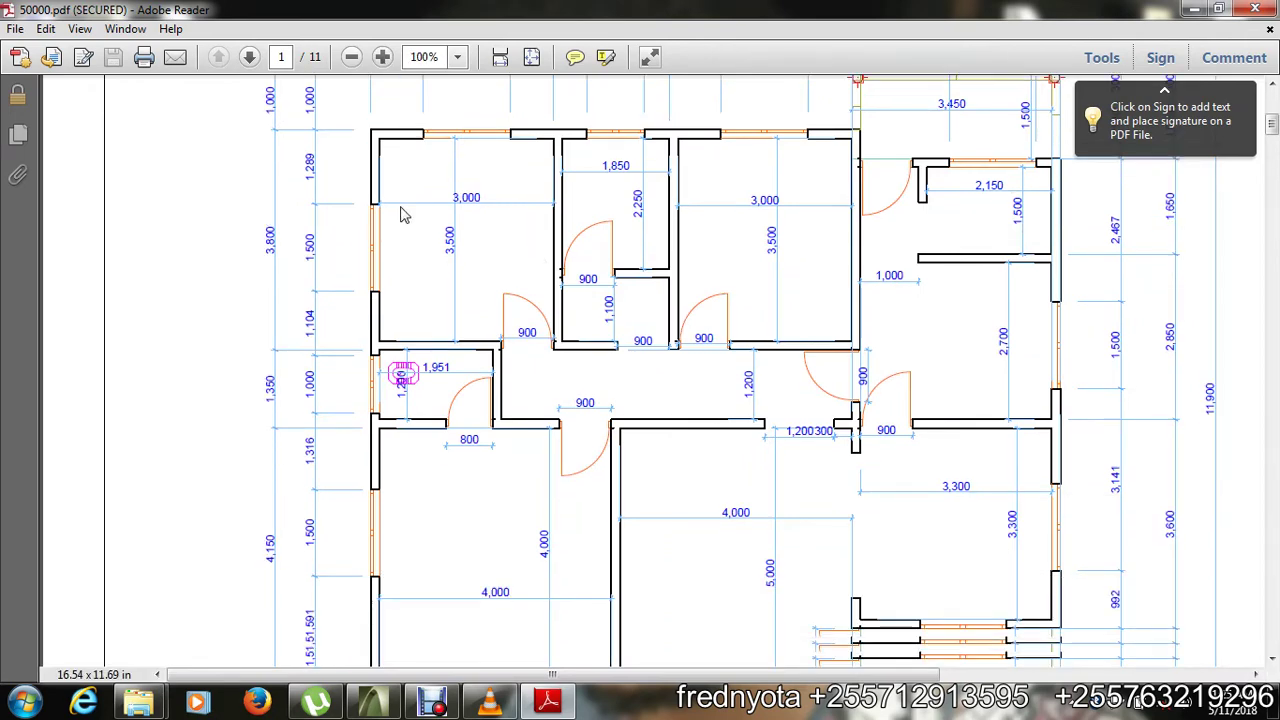
scroll(449, 286, "up", 2)
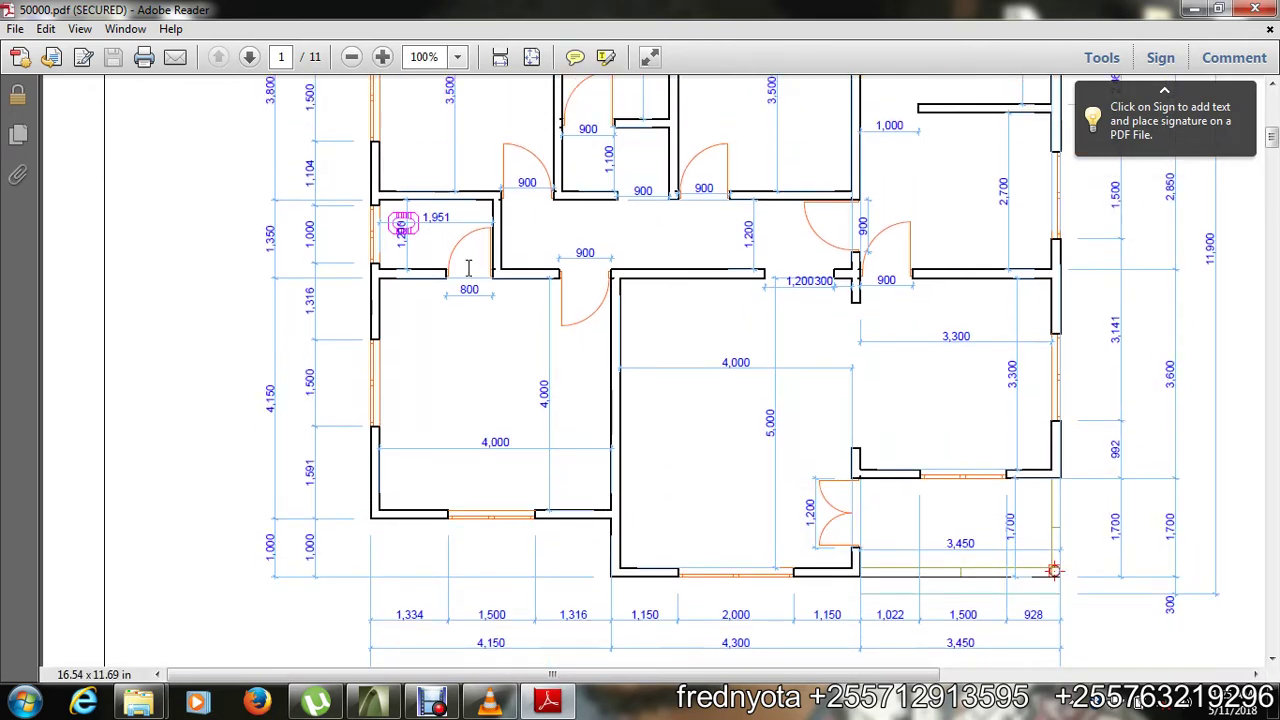
left_click(352, 57)
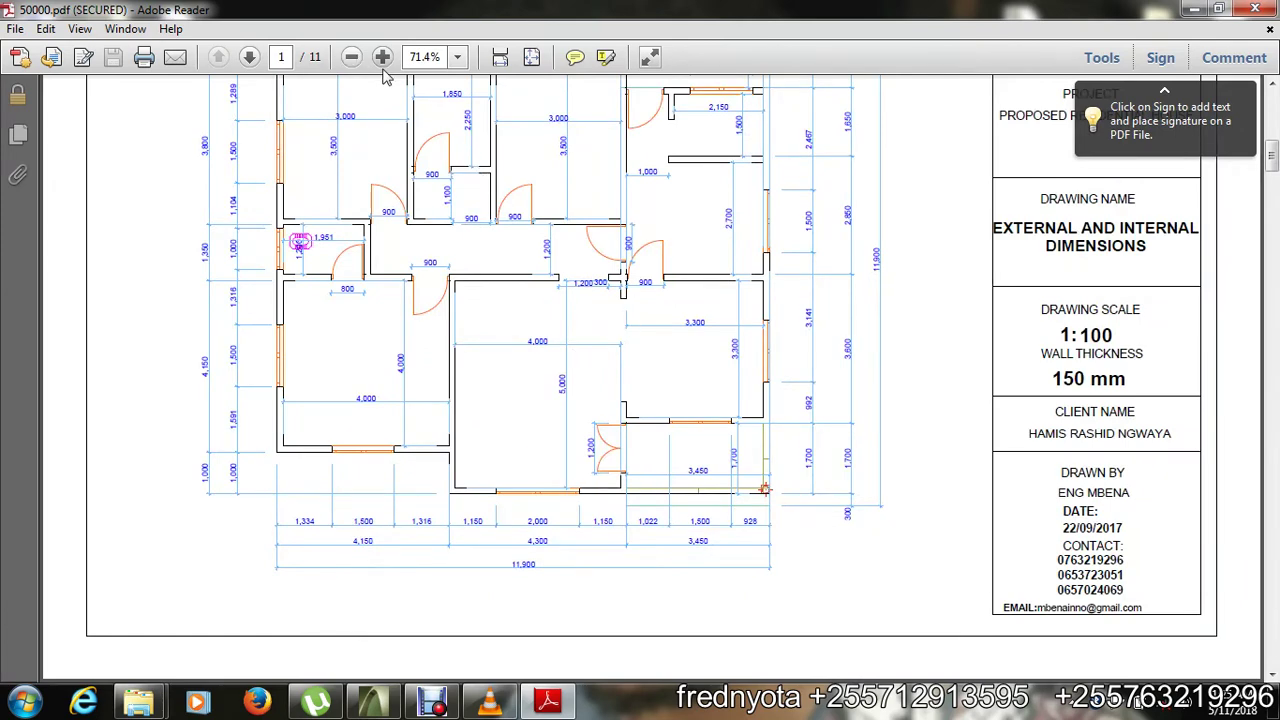
left_click(382, 57)
scroll(680, 463, "down", 2)
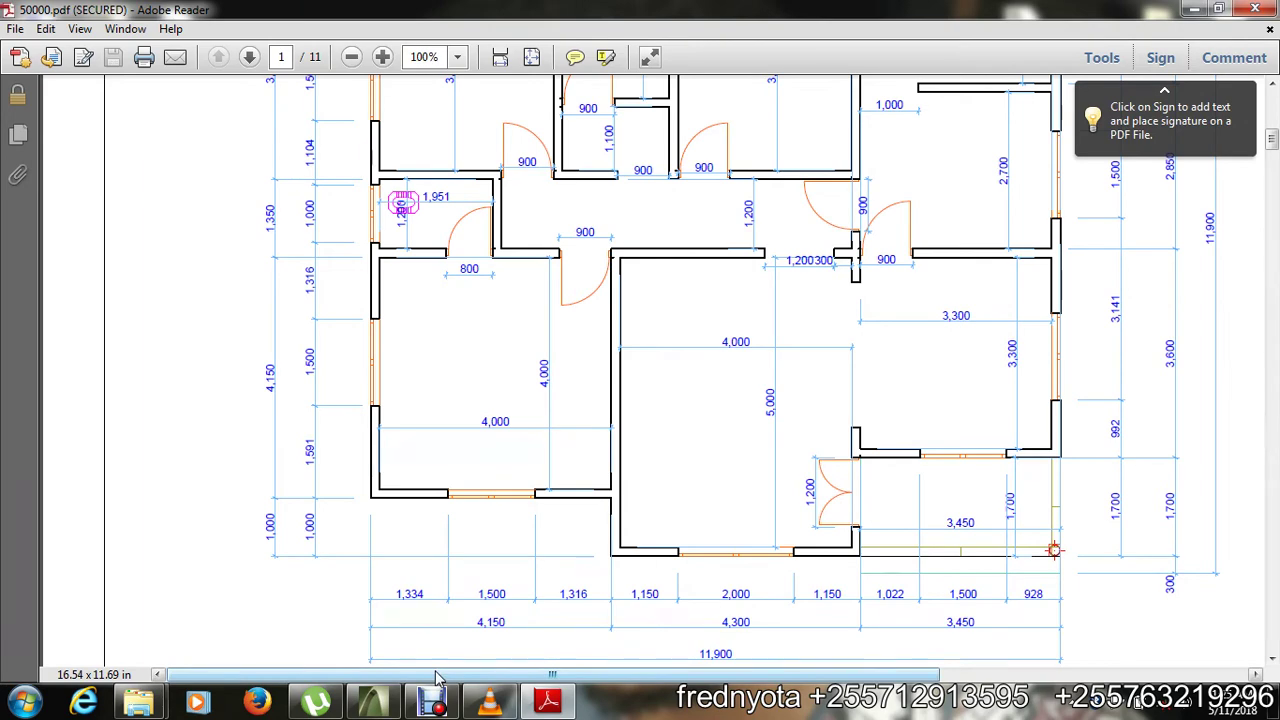
left_click_drag(437, 676, 528, 682)
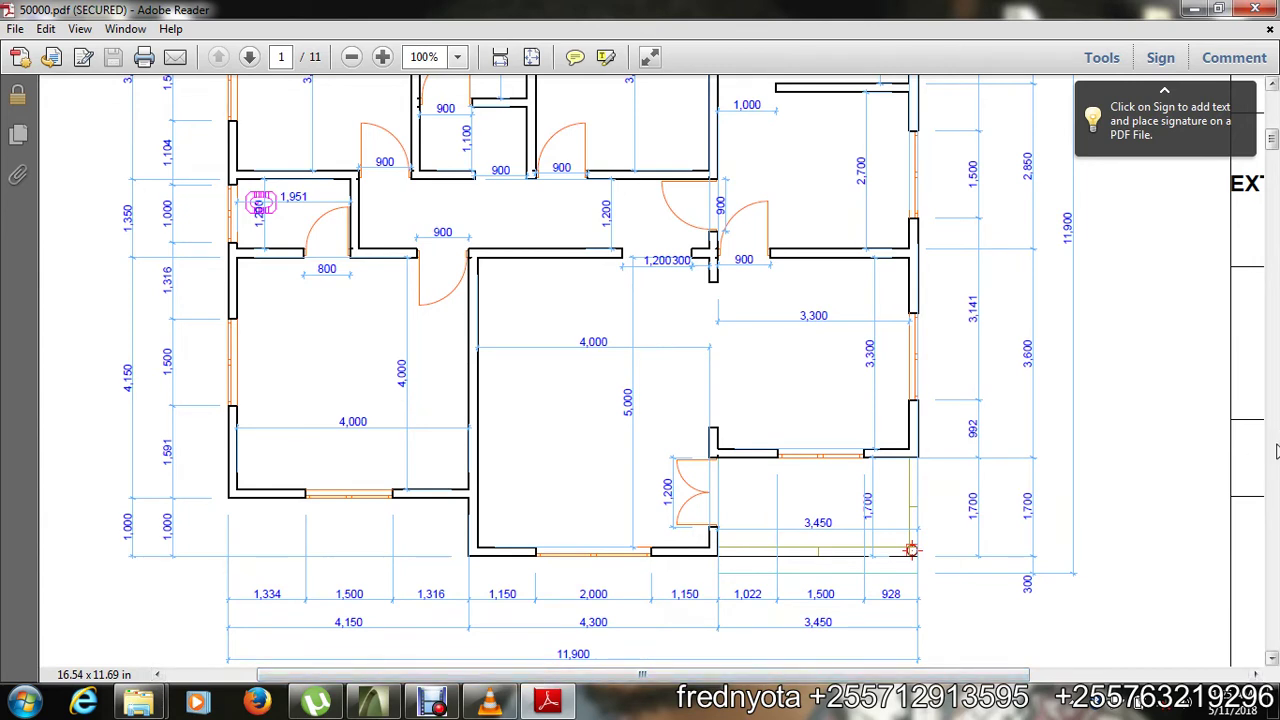
left_click_drag(1272, 144, 1273, 144)
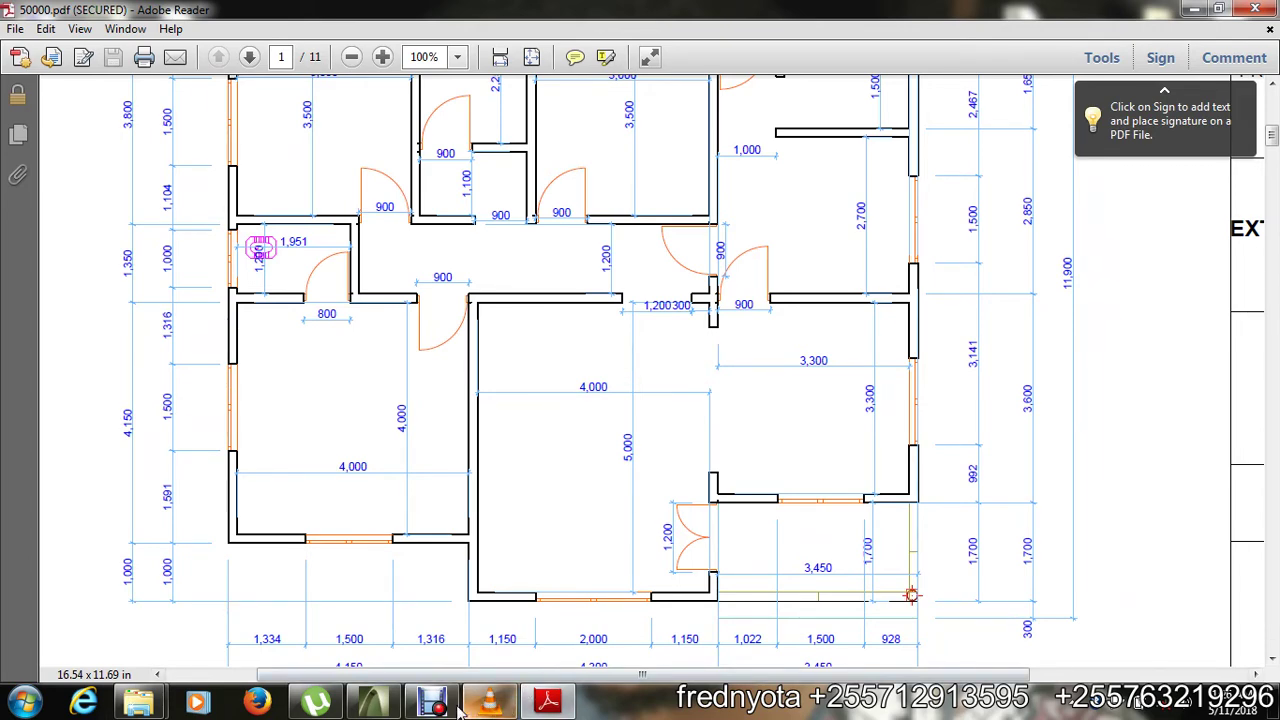
- Switch to ArchiCAD and start a chained wall with a vertical segment 5000 mm long
left_click(378, 690)
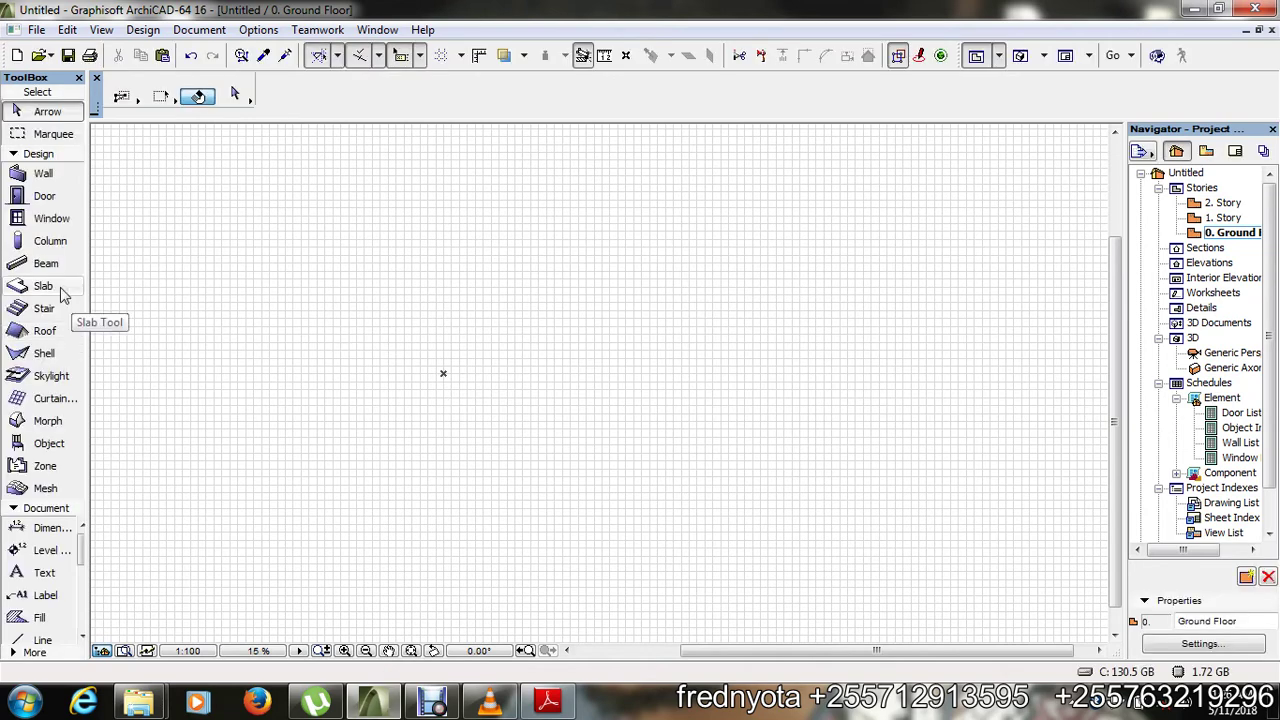
left_click(44, 173)
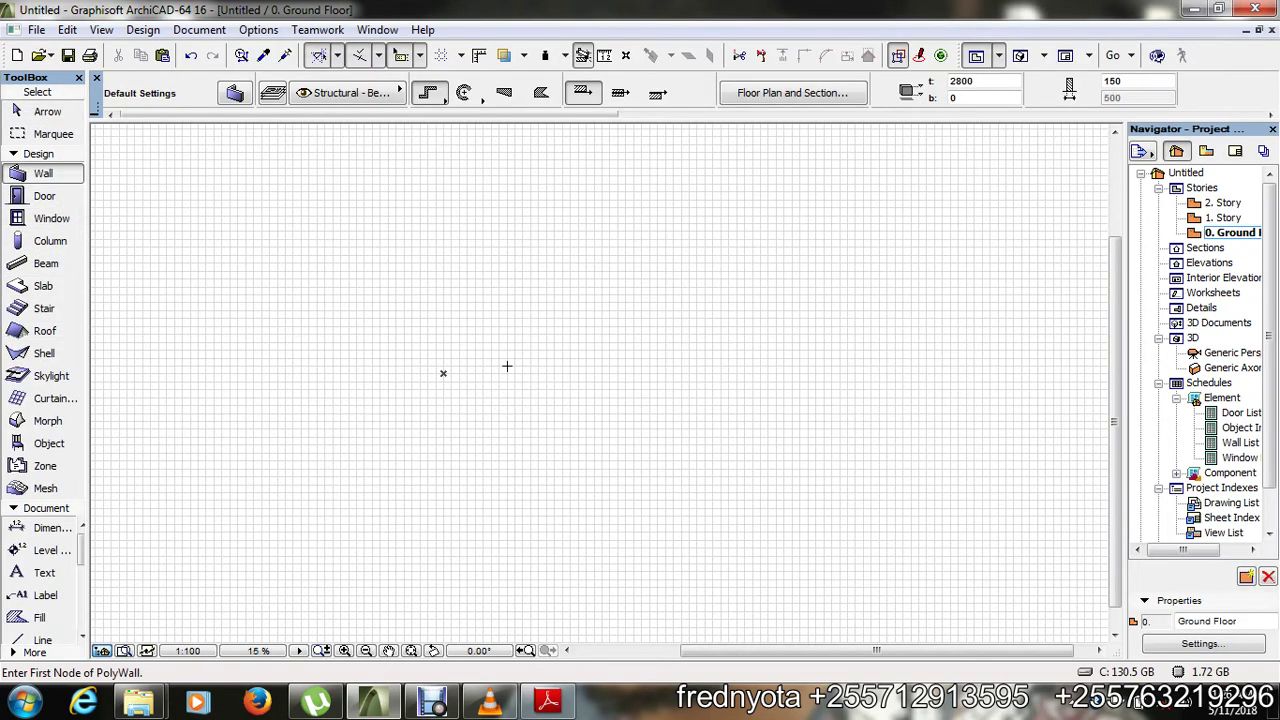
left_click(506, 366)
scroll(510, 355, "up", 5)
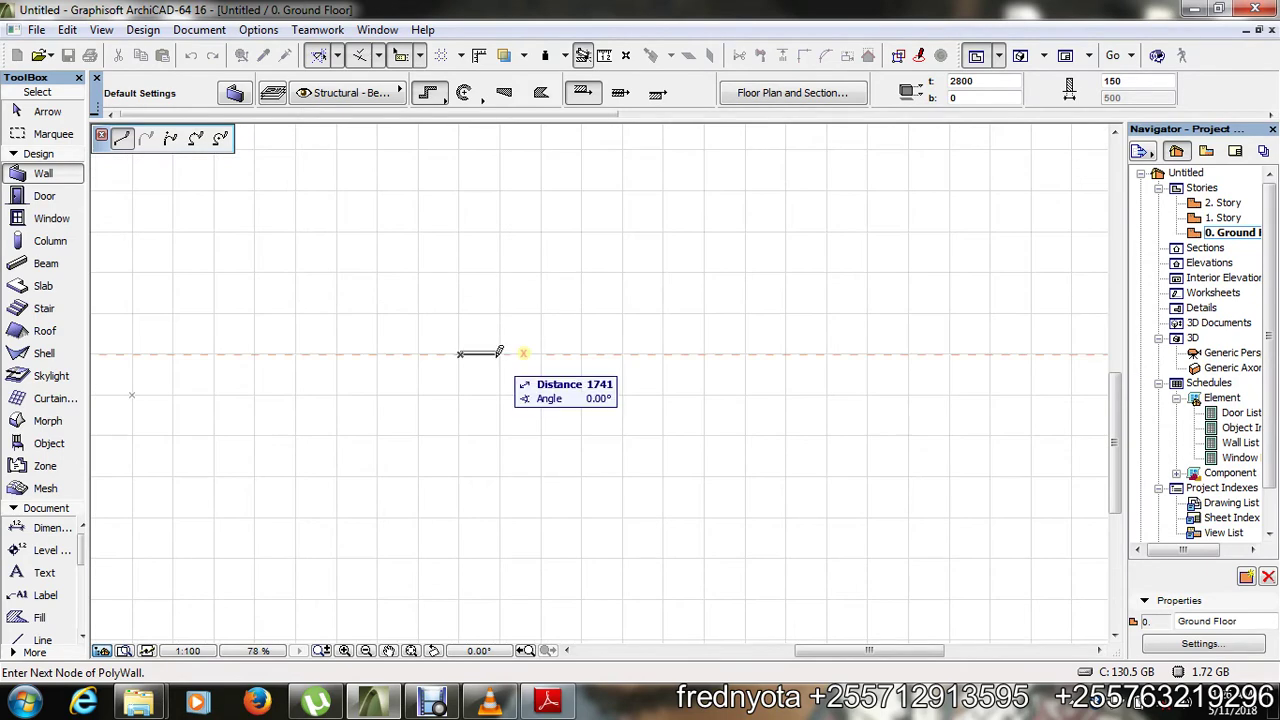
scroll(459, 348, "up", 5)
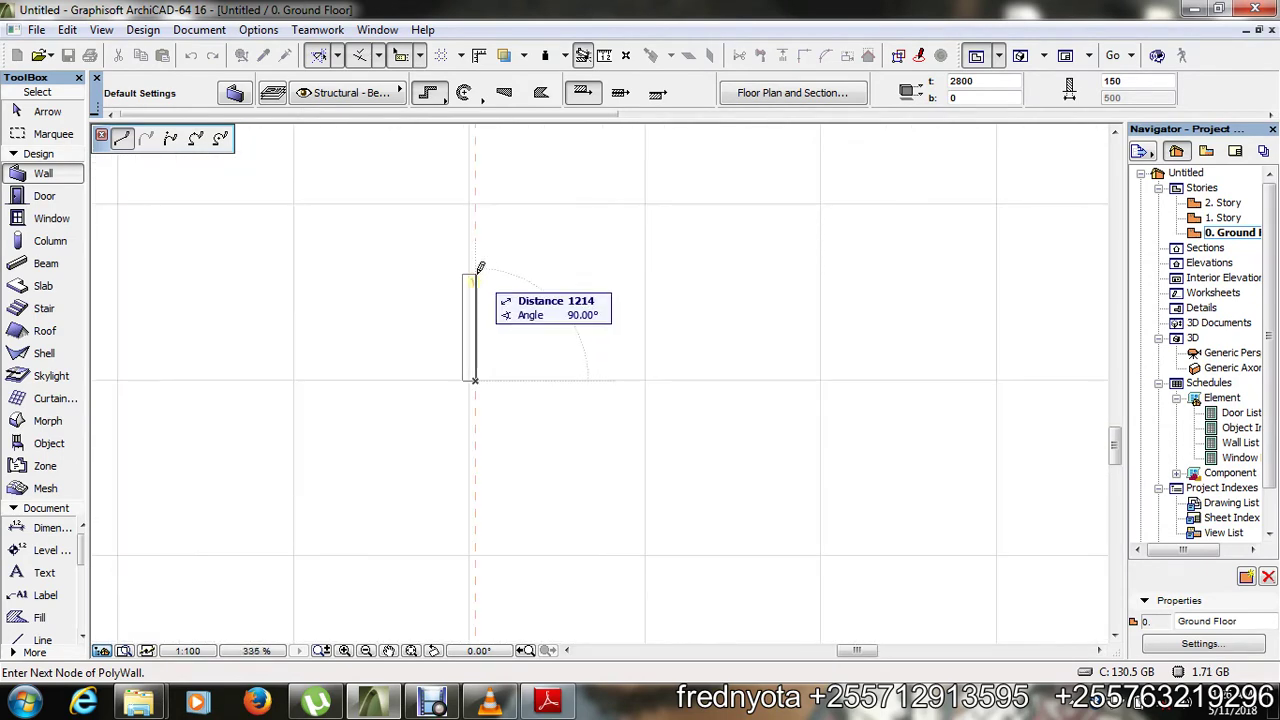
key("Tab")
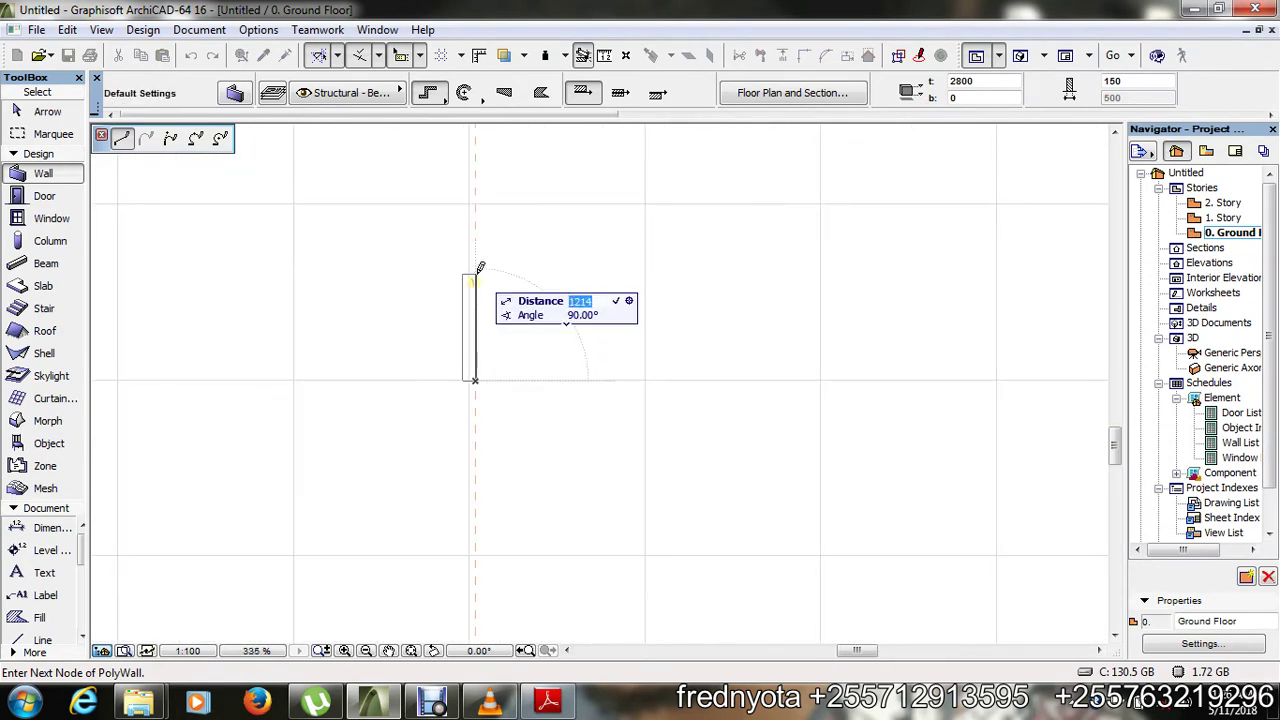
type("5000")
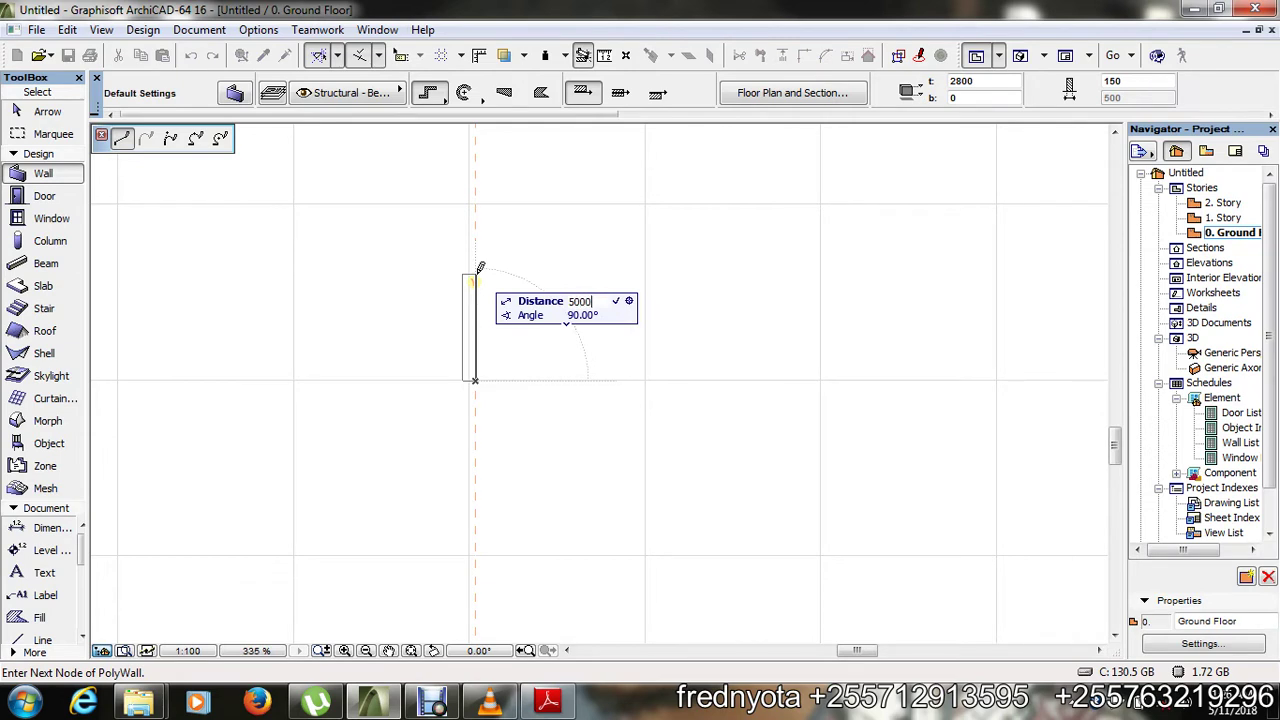
key("Return")
- Add a 4000 mm horizontal wall segment to the right and complete the chain as a closed rectangular room
scroll(528, 494, "down", 3)
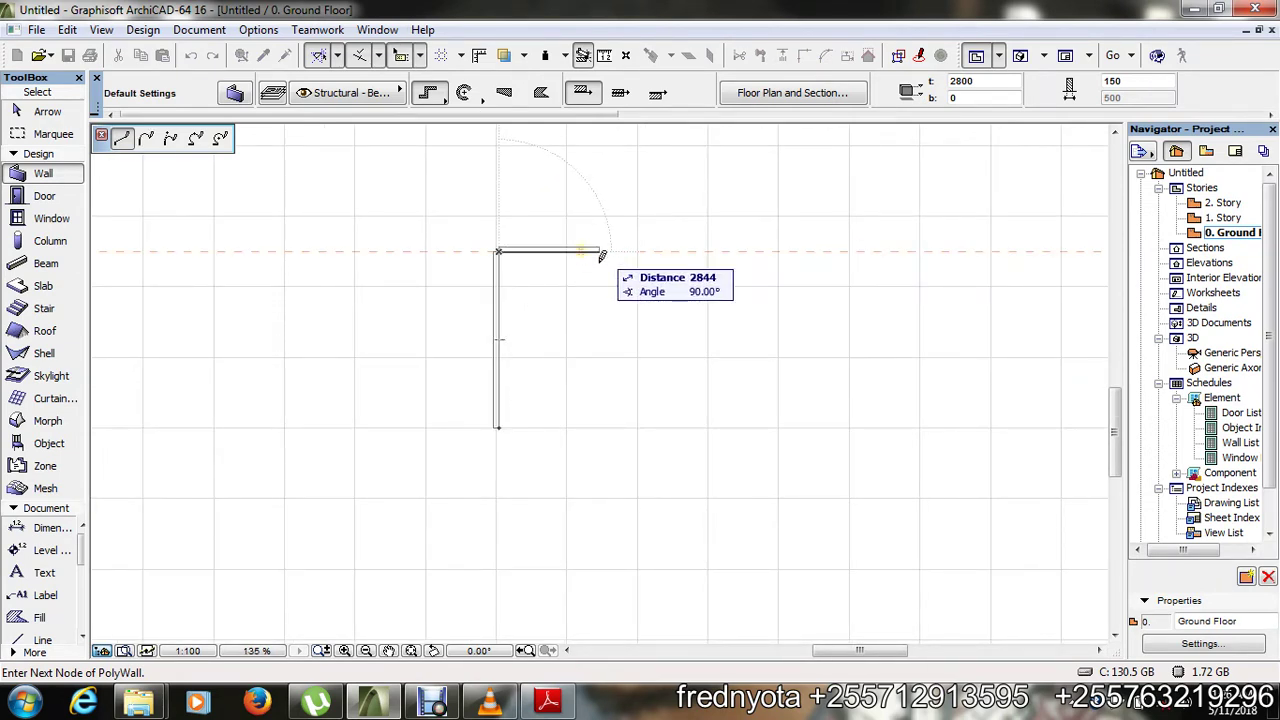
key("Tab")
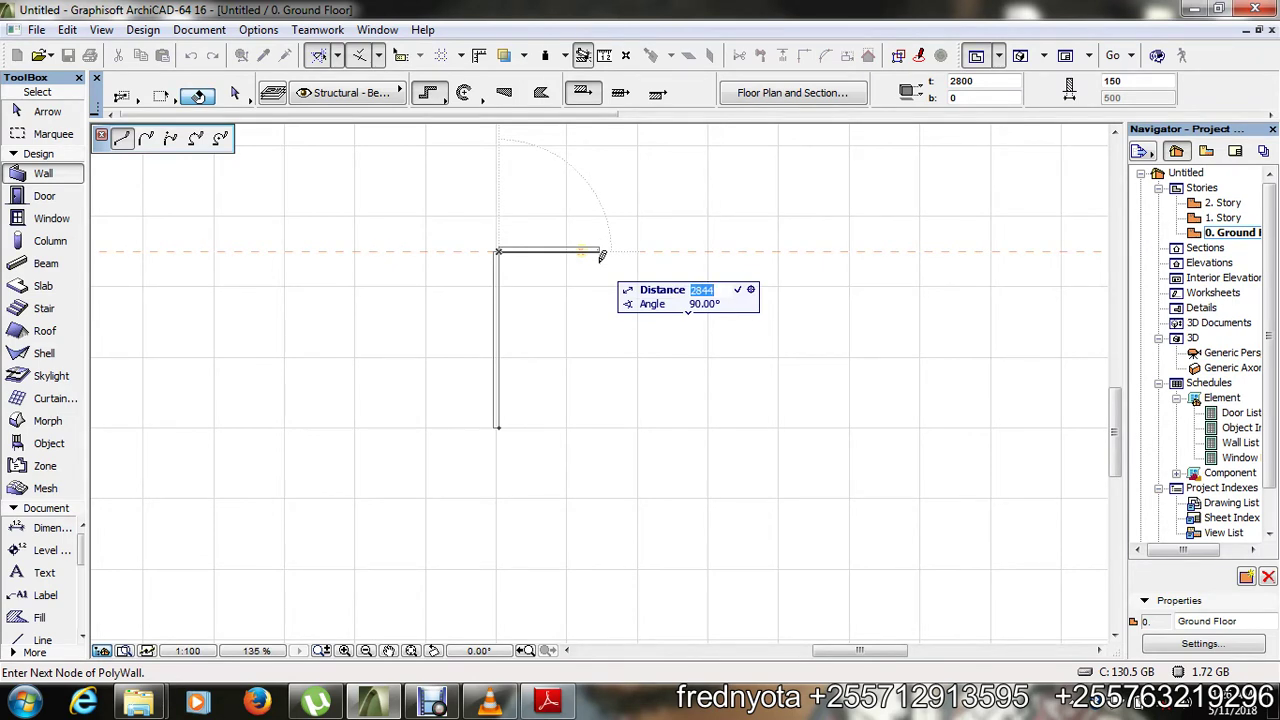
type("4000")
key("Return")
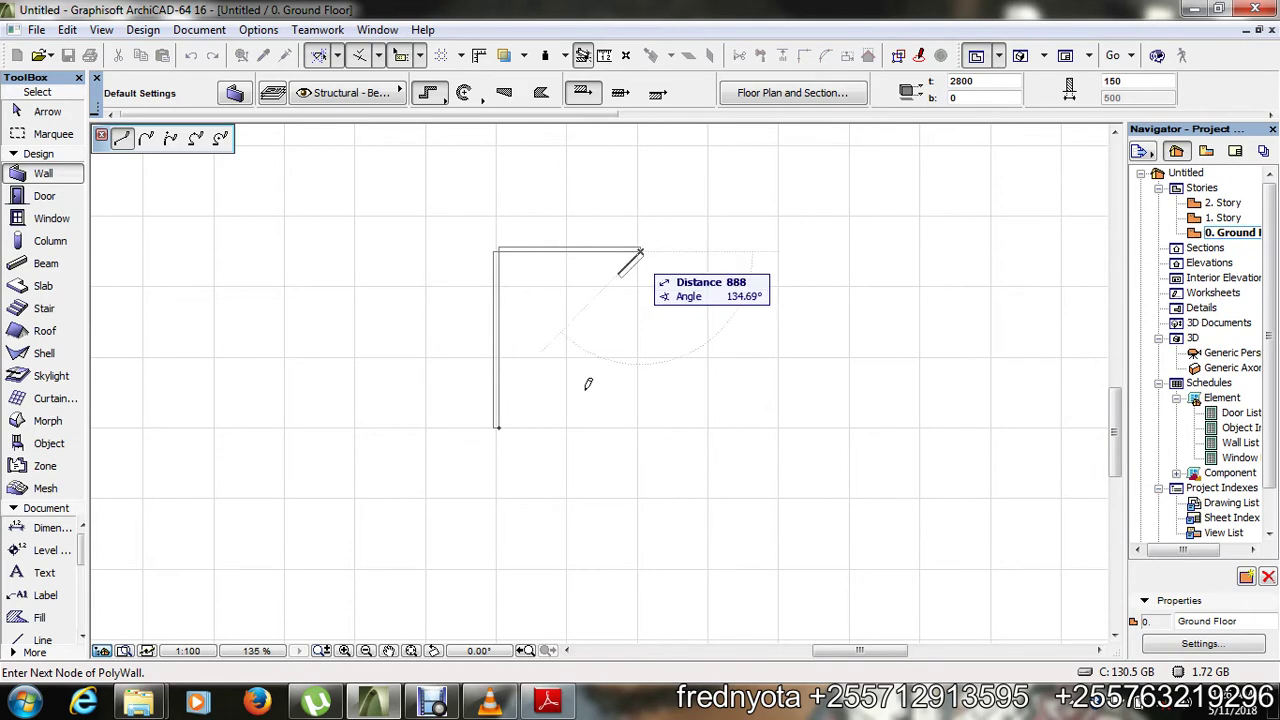
left_click(501, 424)
scroll(669, 434, "down", 1)
scroll(660, 409, "up", 2)
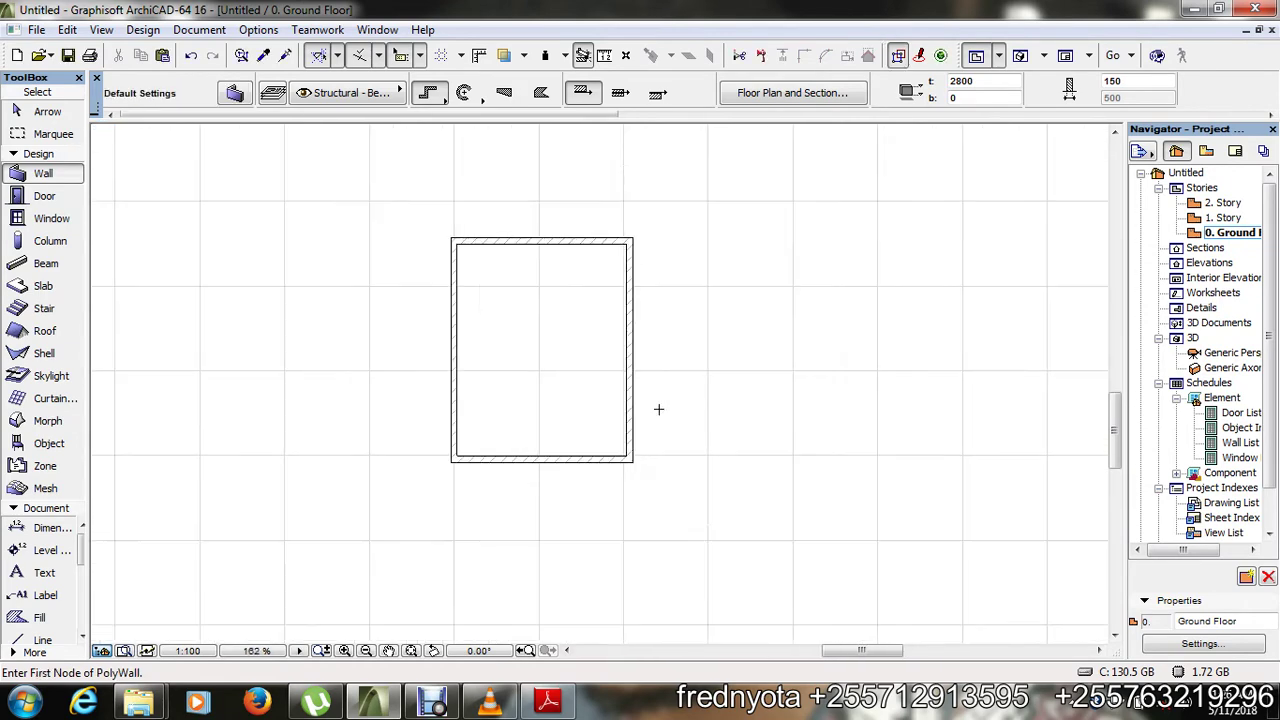
scroll(637, 578, "down", 3)
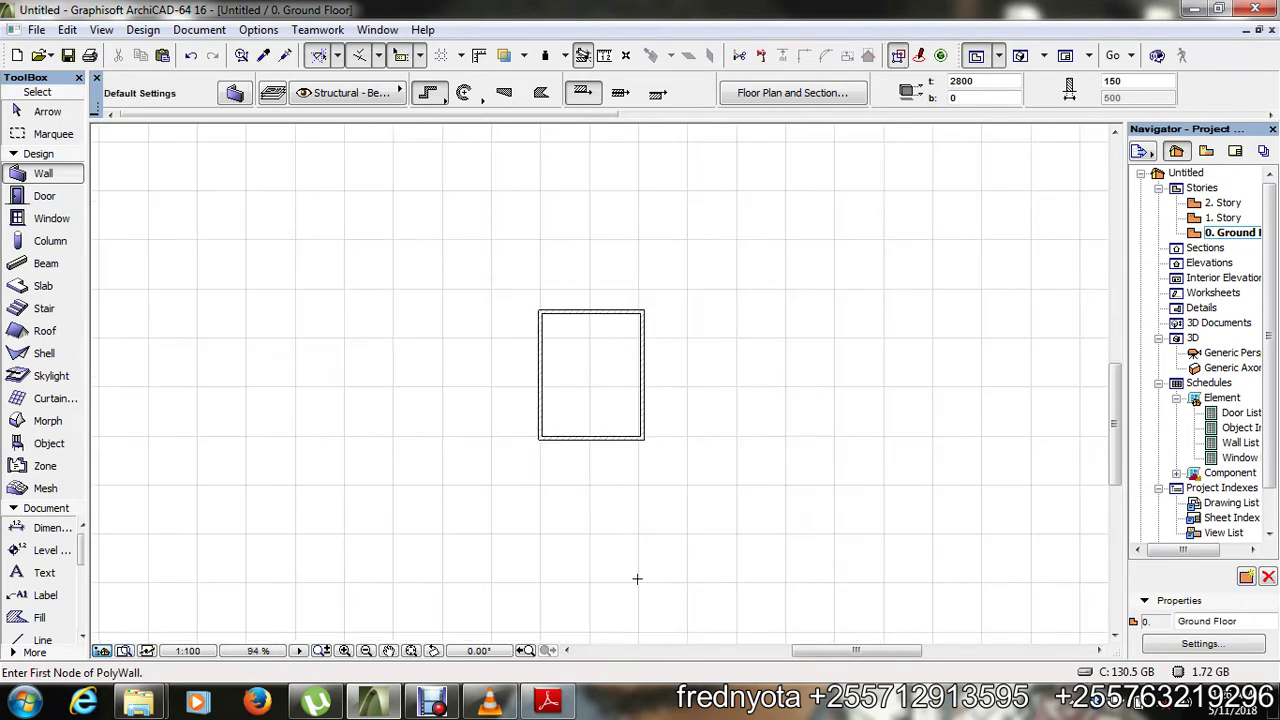
- Check the adjoining 4,000 by 4,000 room in the PDF, then copy the room's top wall 4150 mm downward in ArchiCAD
left_click(562, 706)
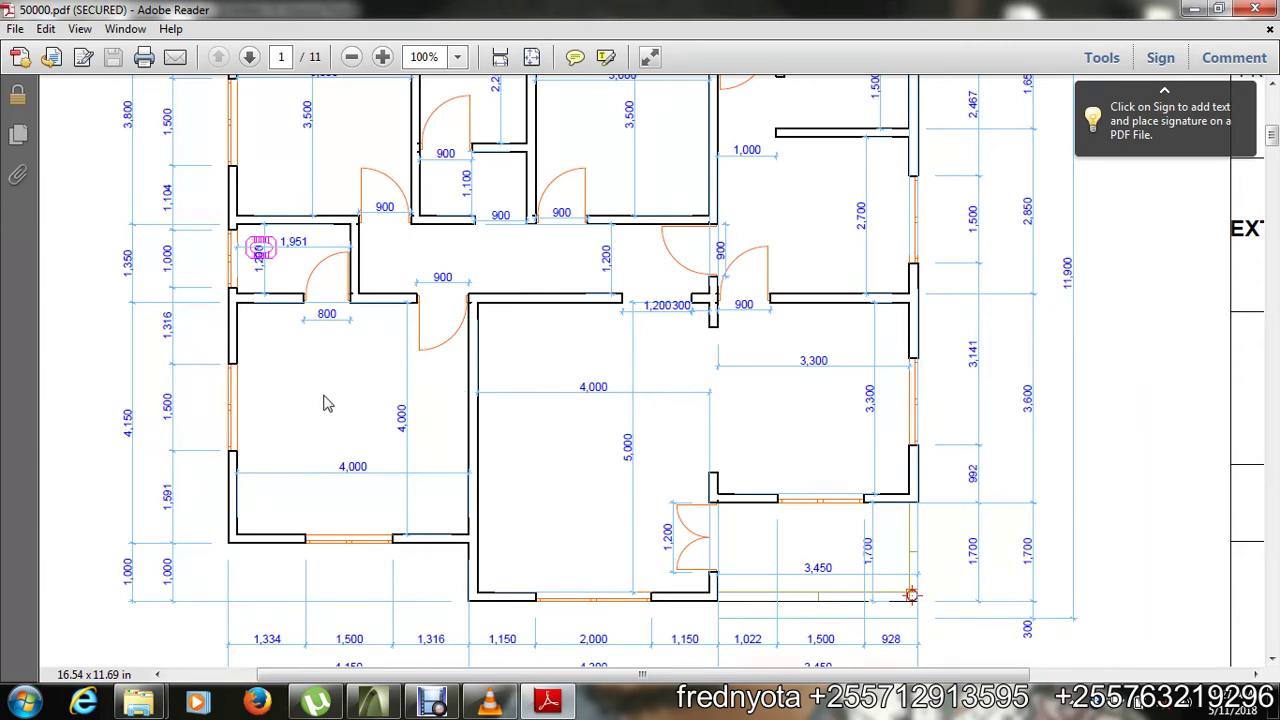
left_click(373, 703)
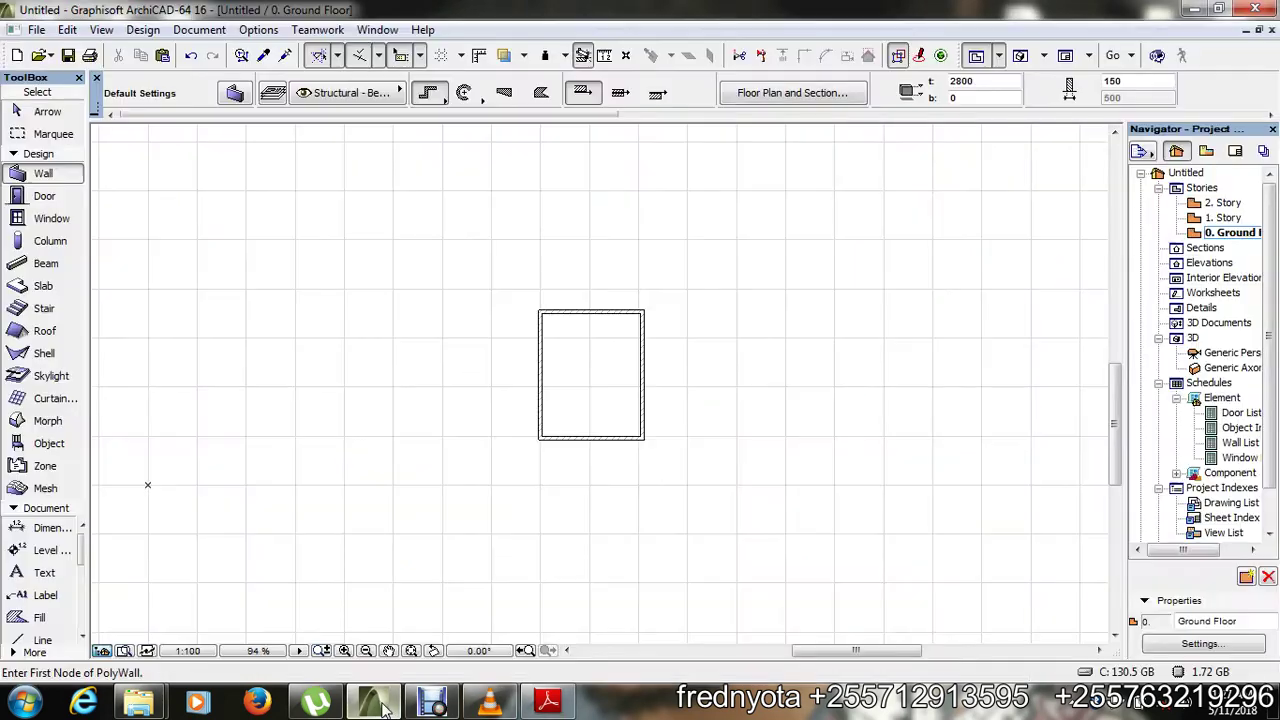
scroll(545, 324, "up", 4)
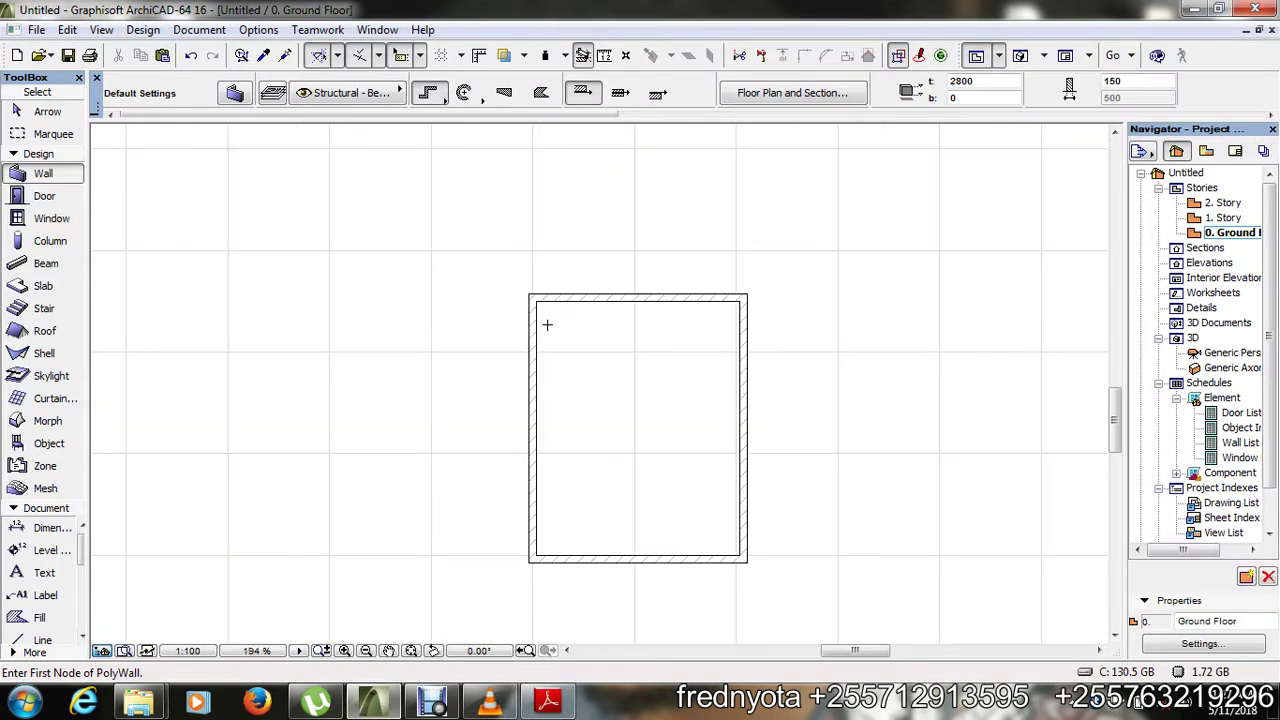
key("shift")
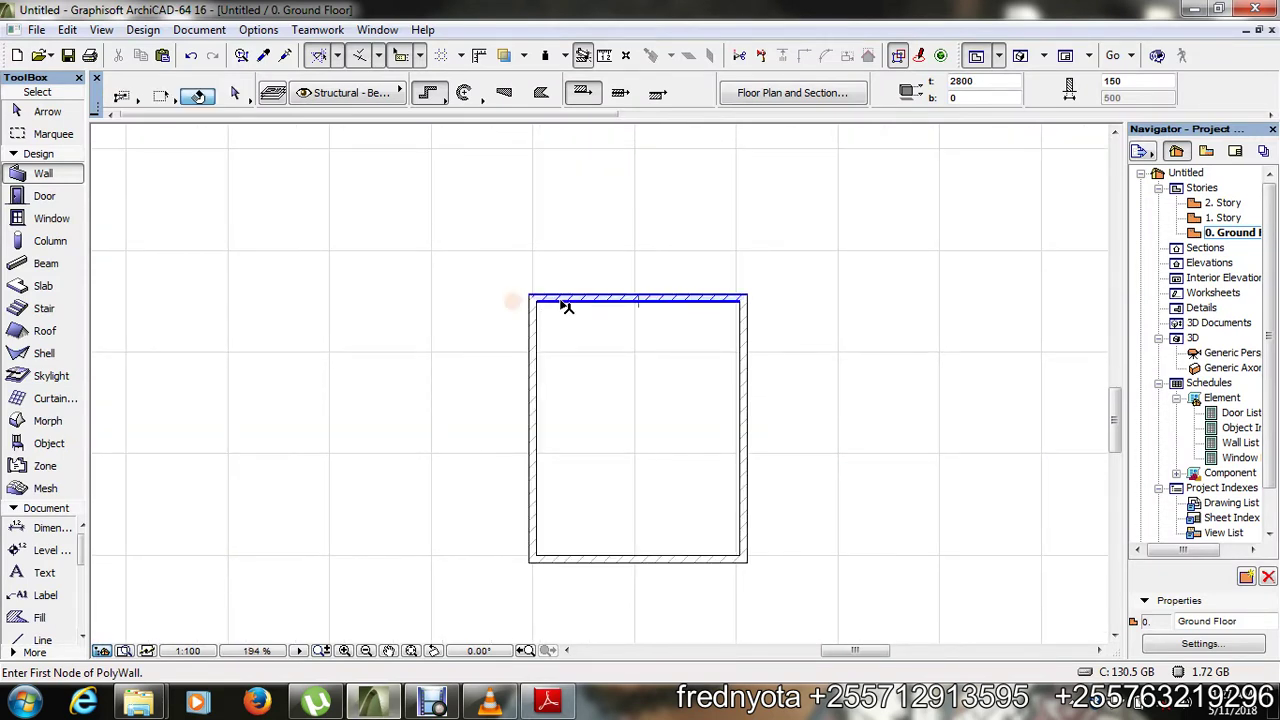
left_click(566, 306, "shift")
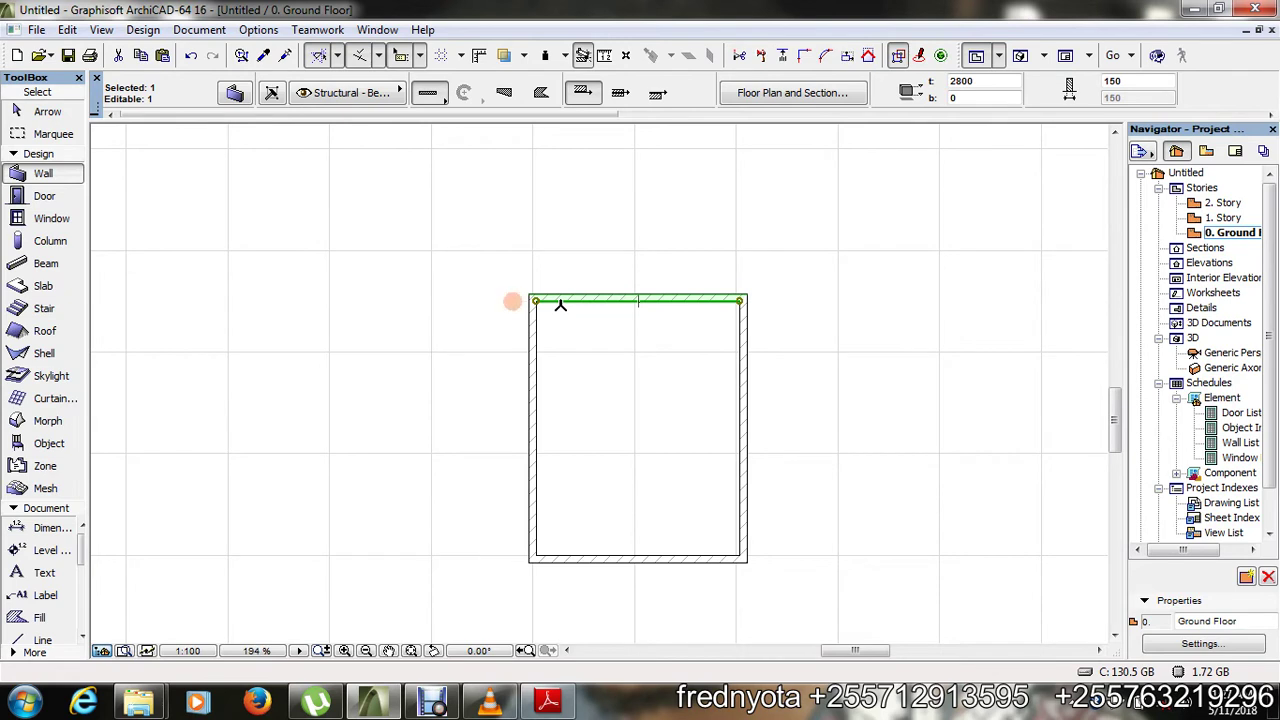
key("ctrl+d")
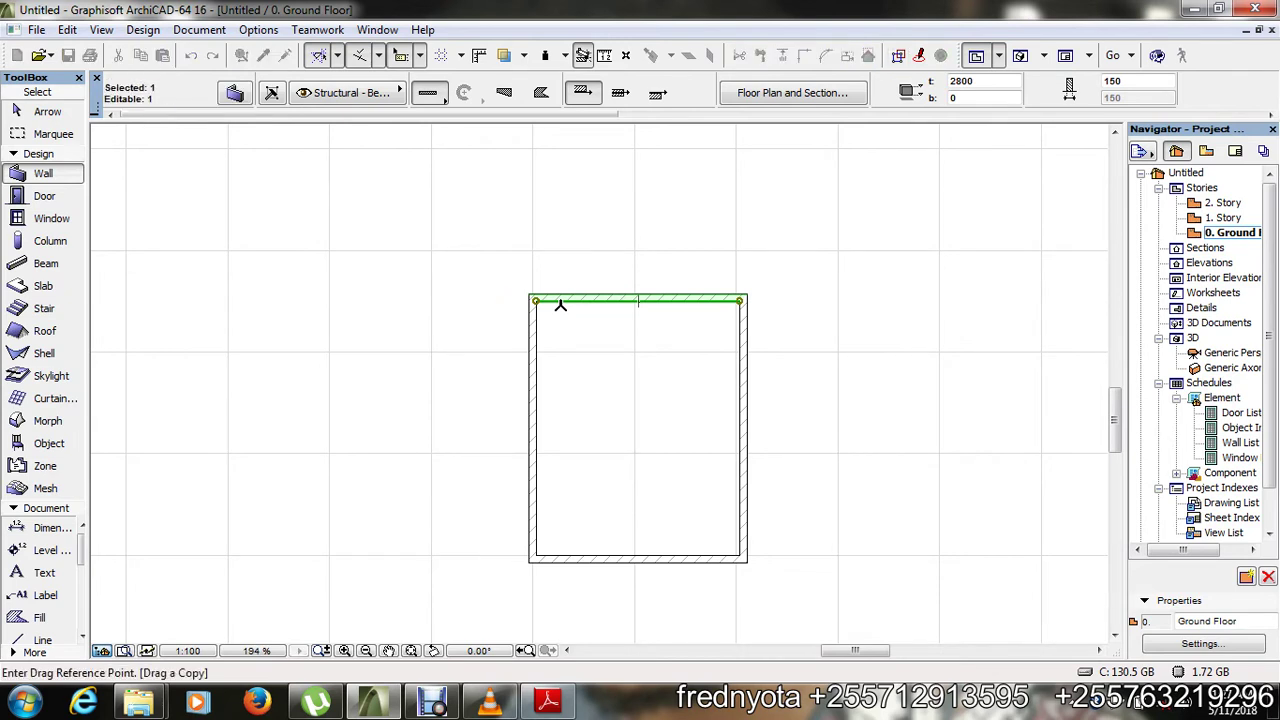
left_click(560, 302)
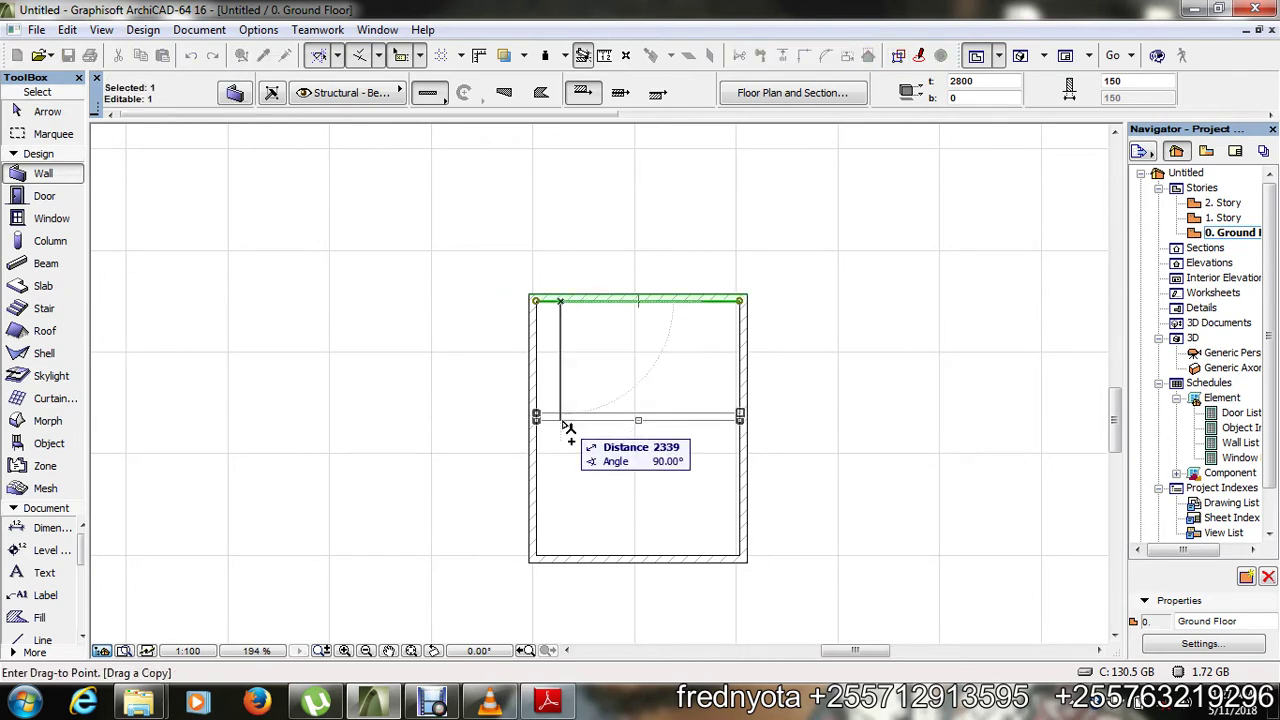
key("Tab")
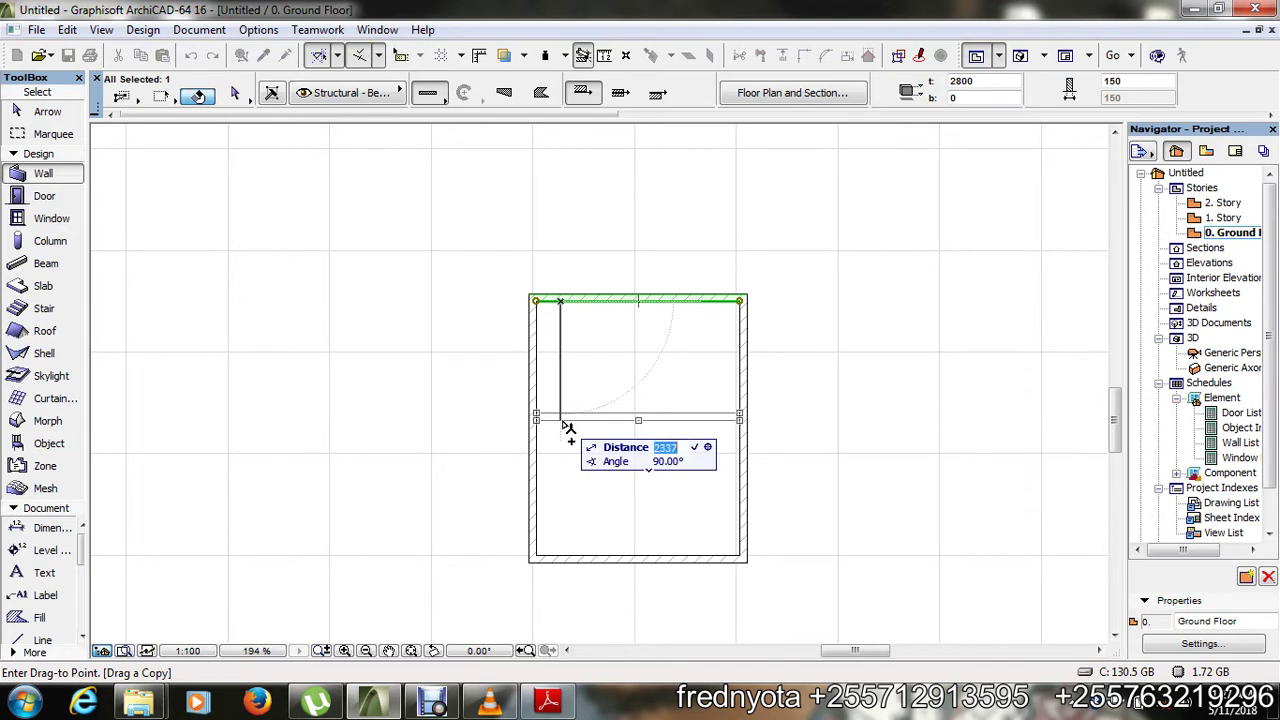
type("4150")
key("Return")
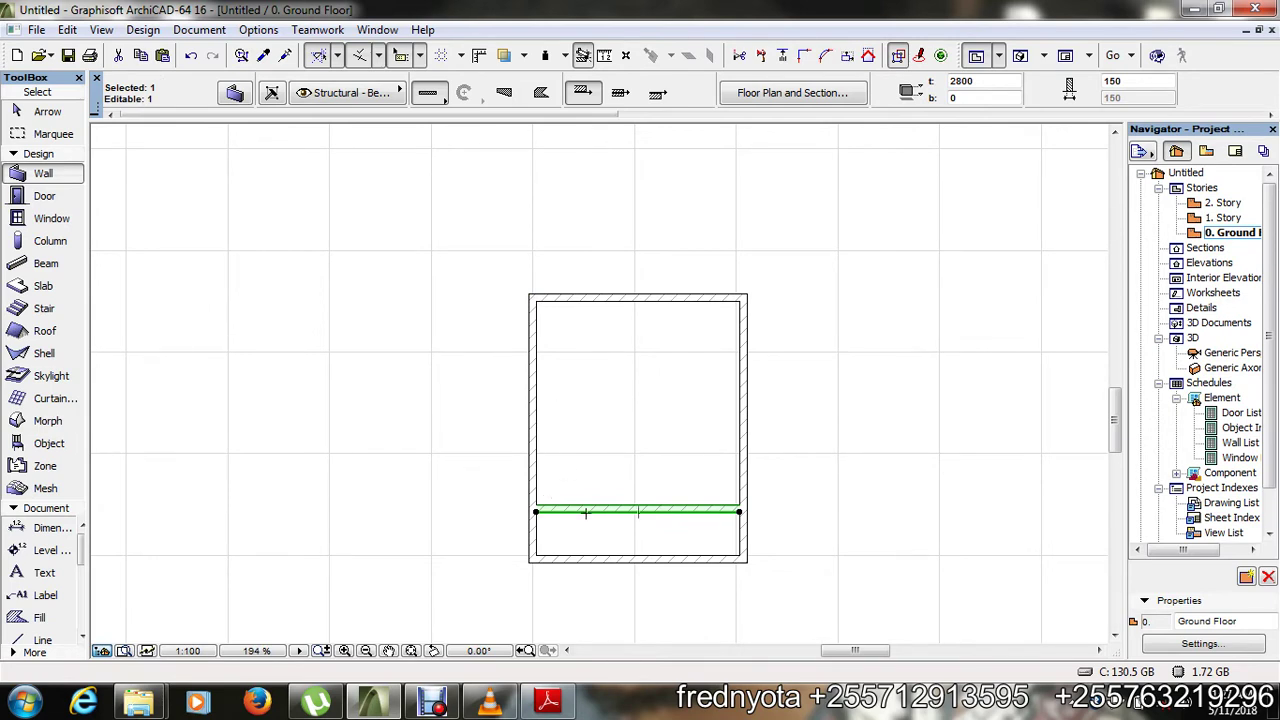
key("Escape")
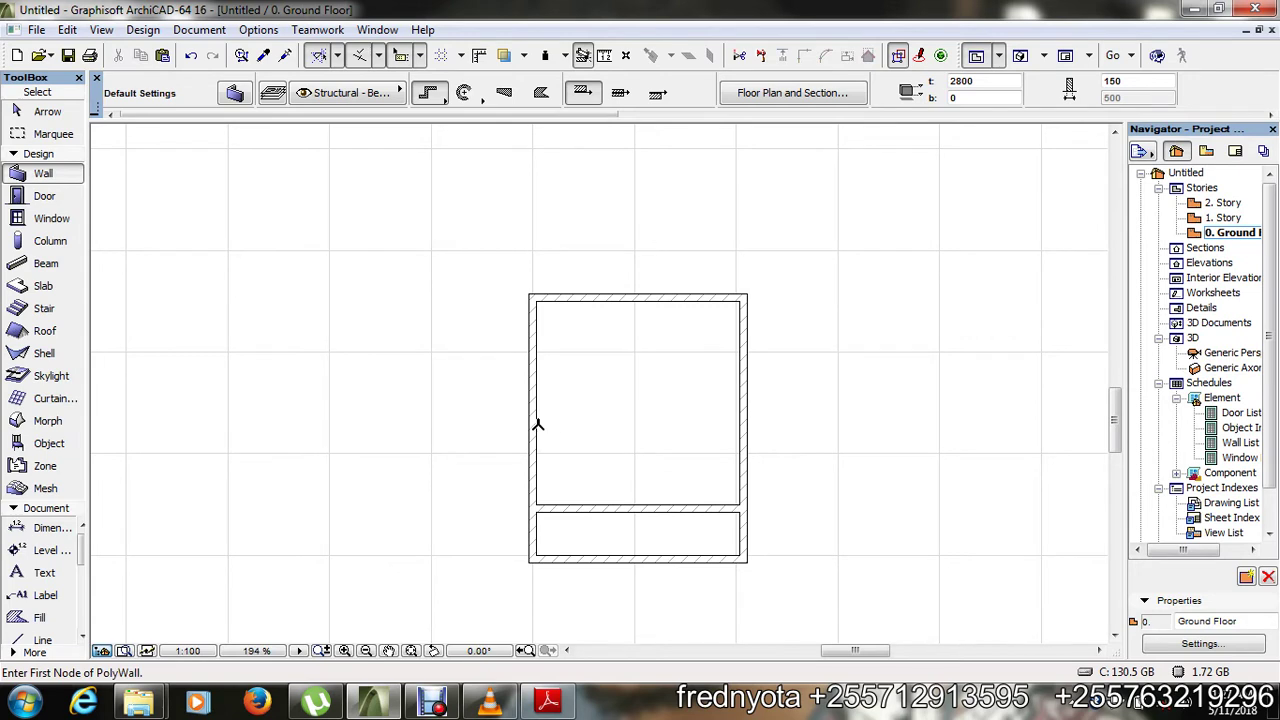
- Copy the room's left wall 4150 mm to the left as the outer wall of the adjoining room
left_click(537, 425, "shift")
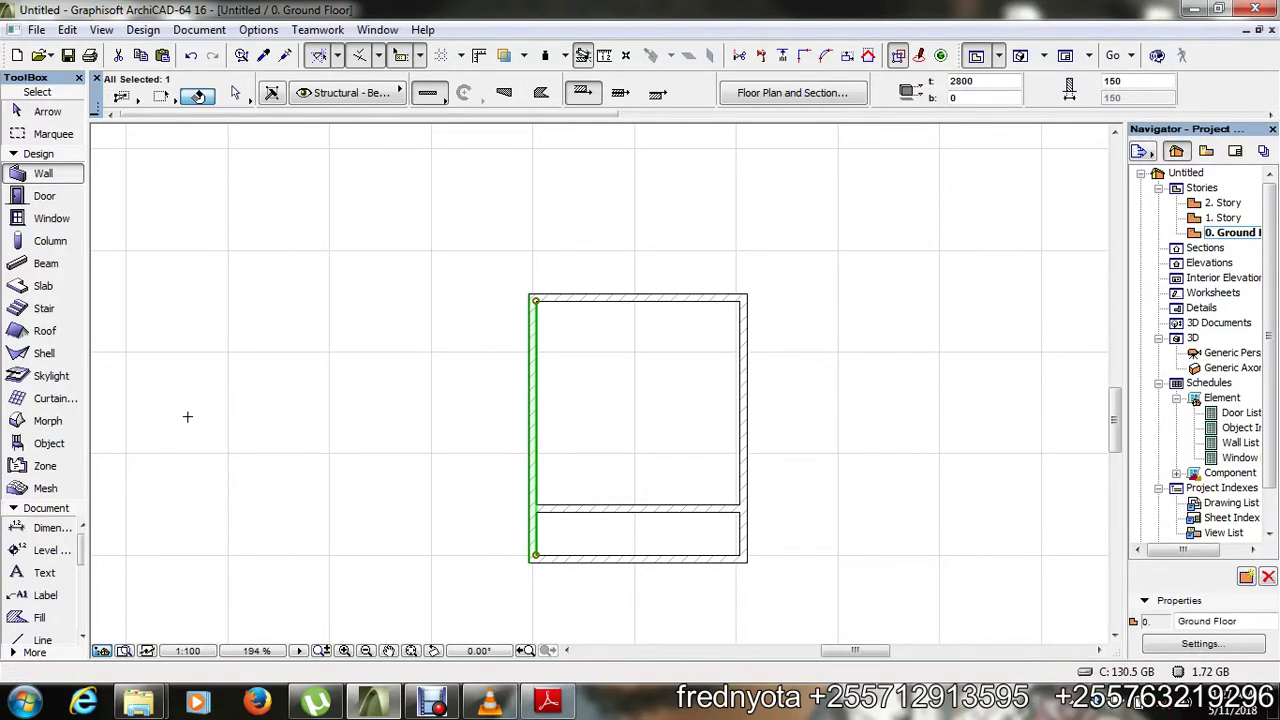
key("ctrl+shift+d")
left_click(640, 446)
key("shift")
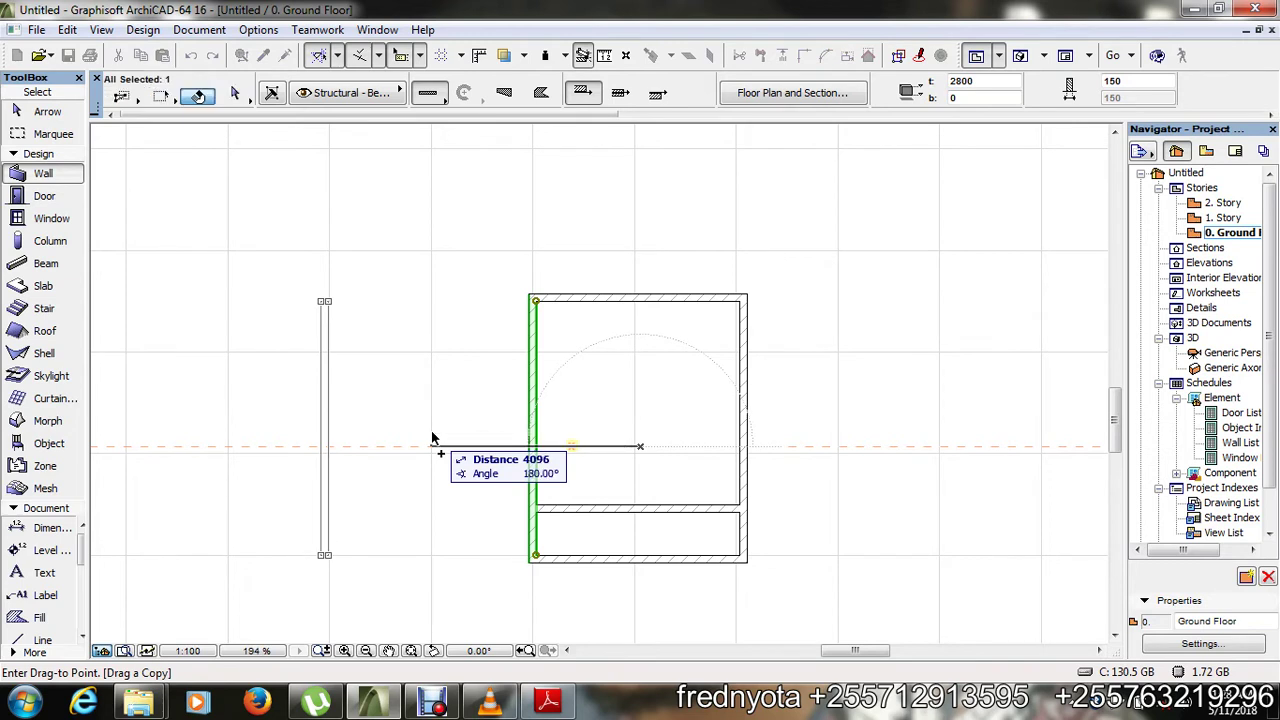
key("Tab")
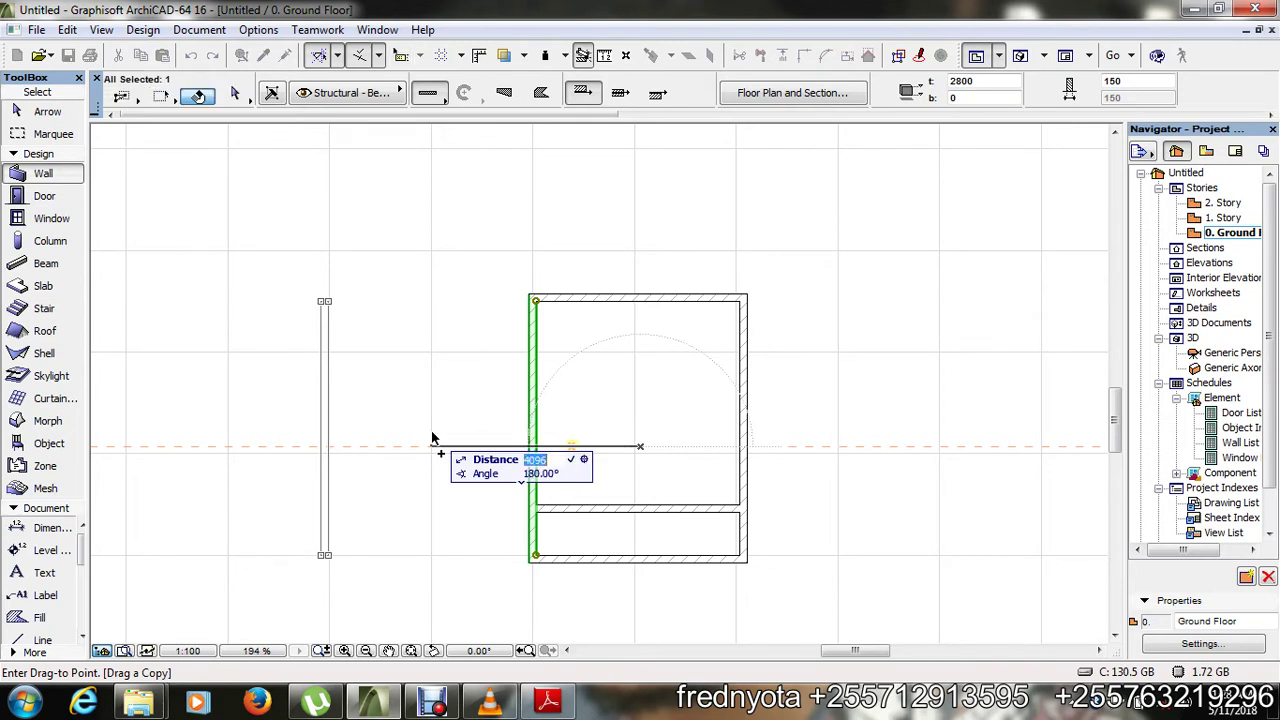
type("415")
key("Return")
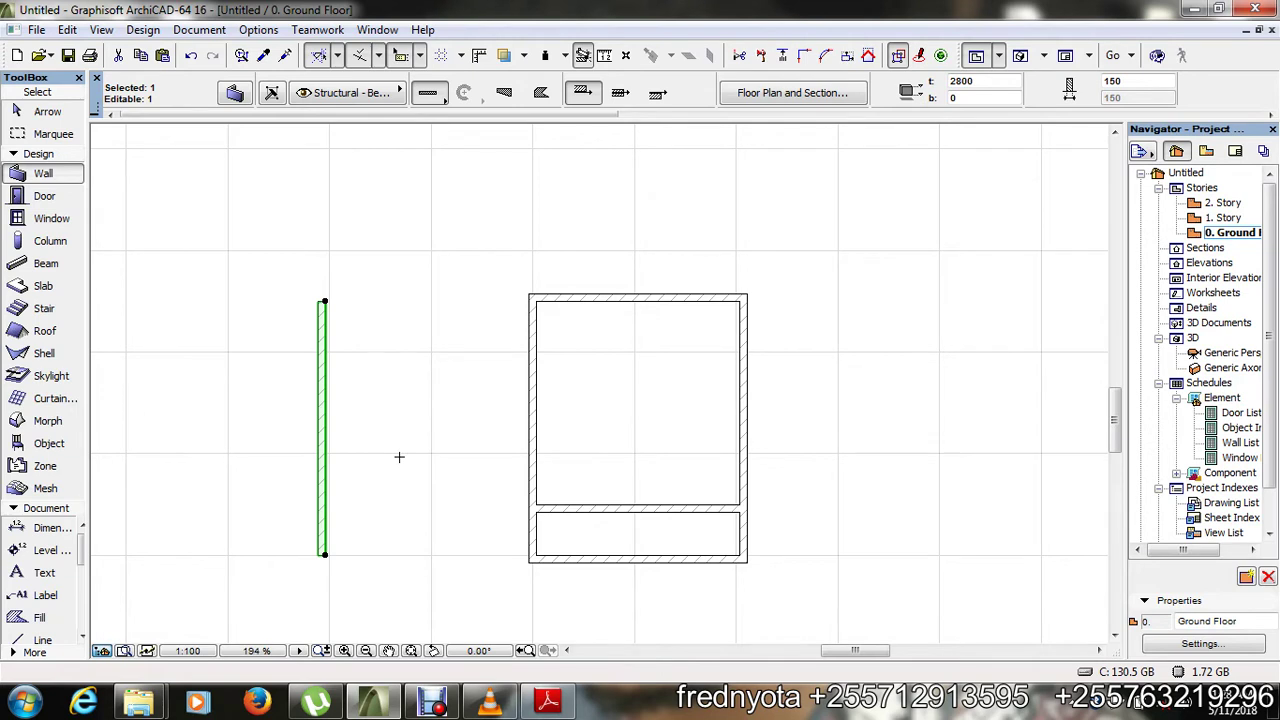
- Intersect the new outer left wall with the copied horizontal wall to form the adjoining room's lower-left corner
left_click(566, 513, "shift")
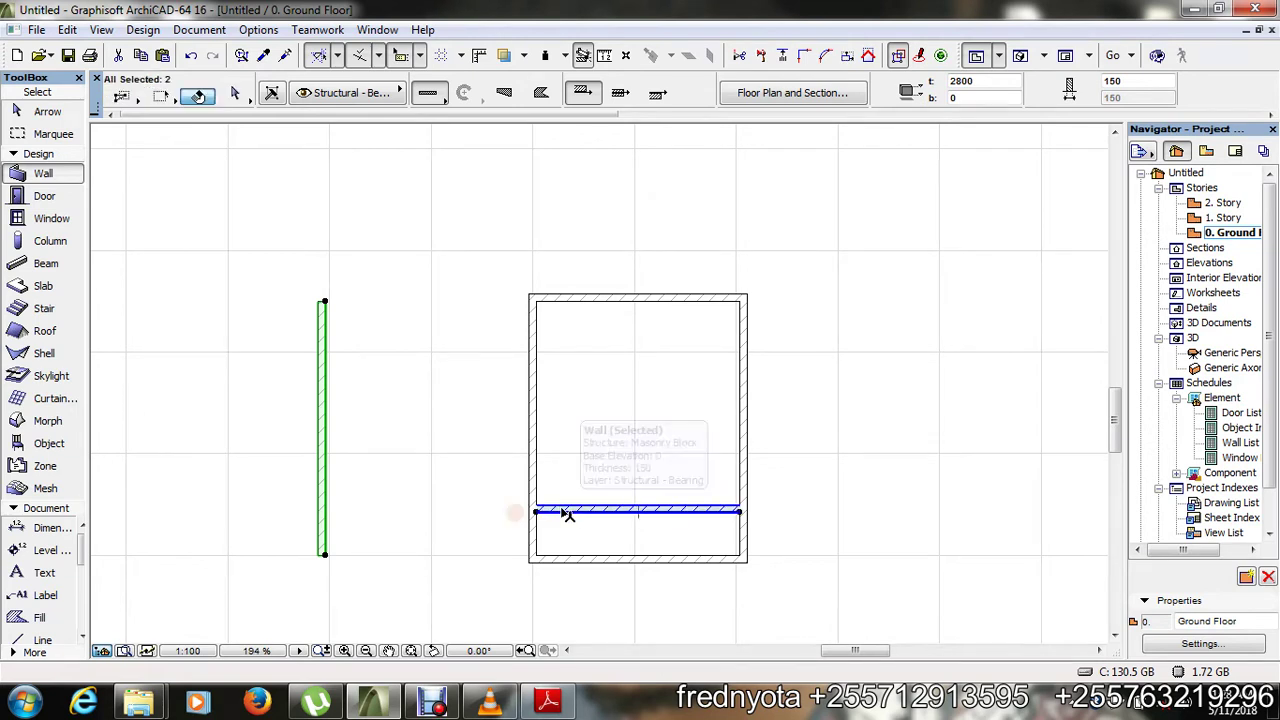
left_click(804, 55)
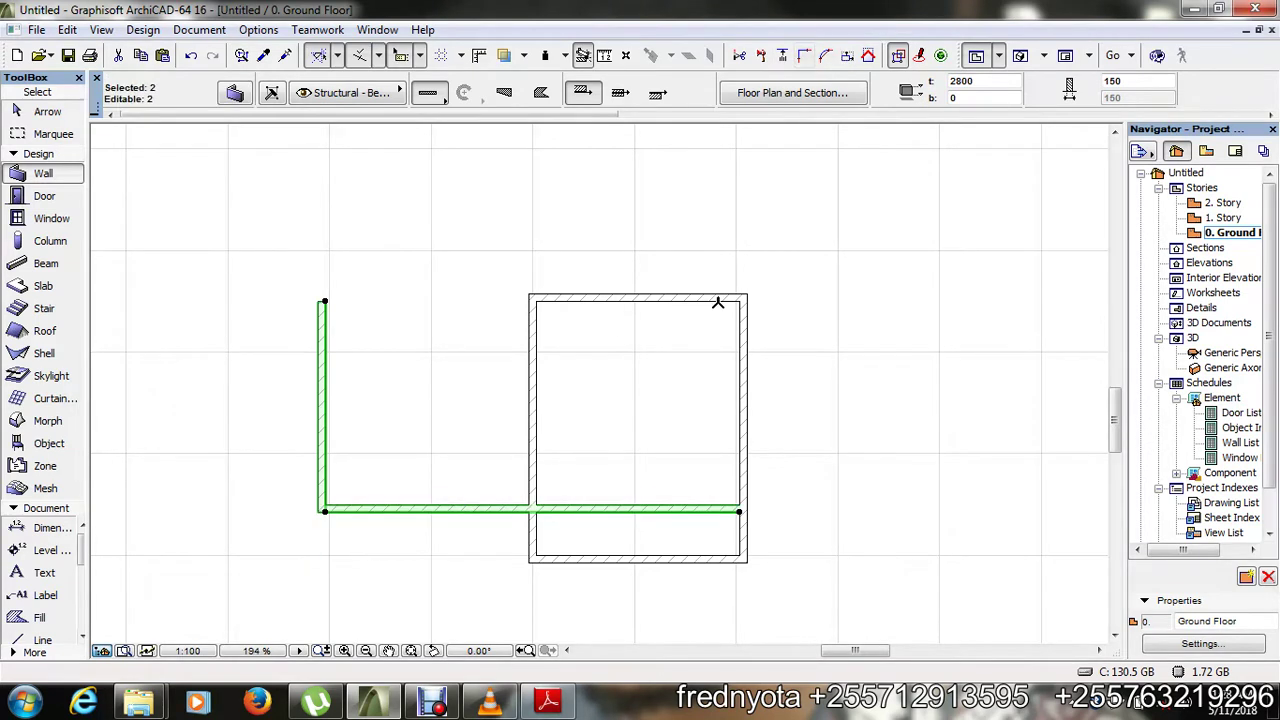
key("Escape")
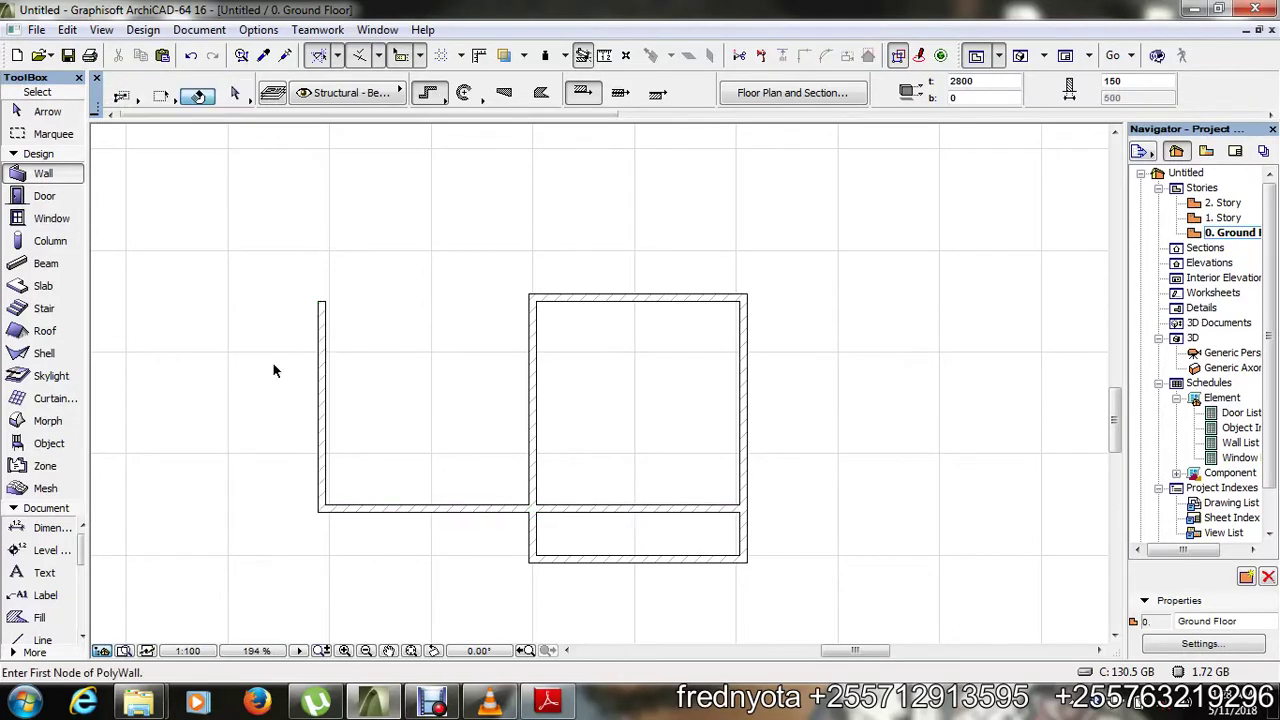
- Intersect the outer left wall with the top wall, and trim away the horizontal wall section crossing the larger room
left_click(321, 372, "shift")
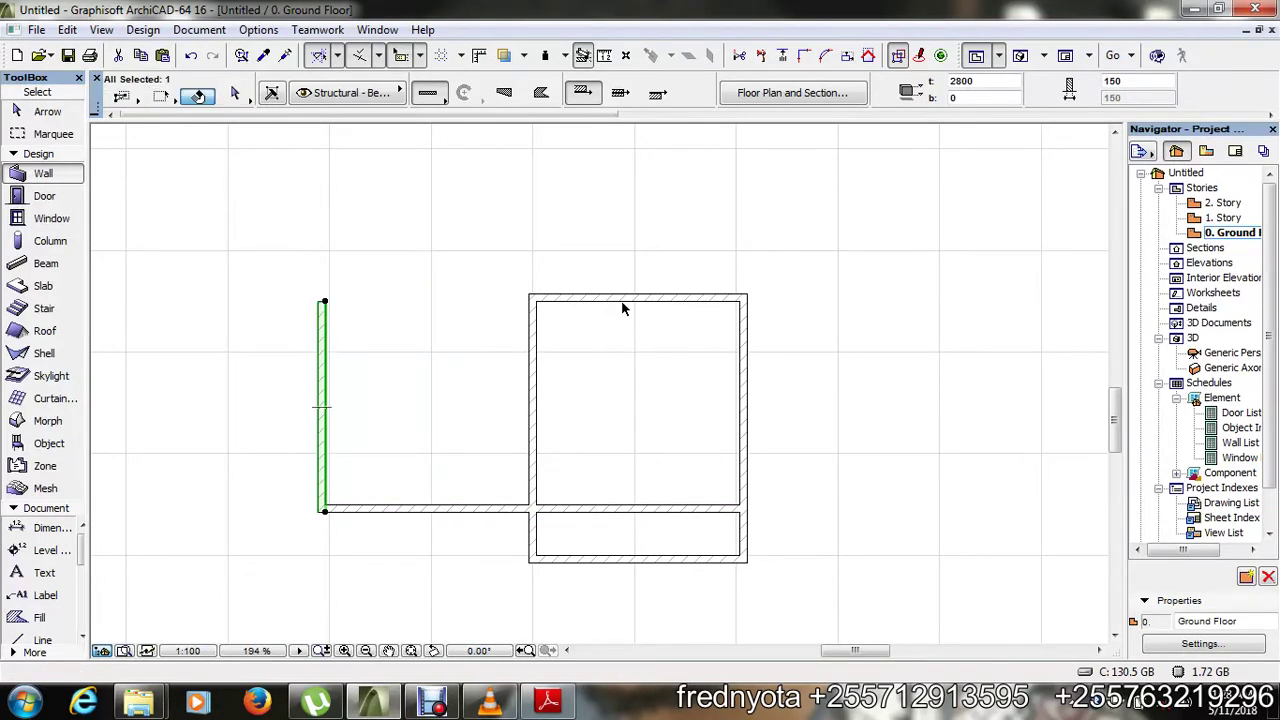
left_click(626, 304, "shift")
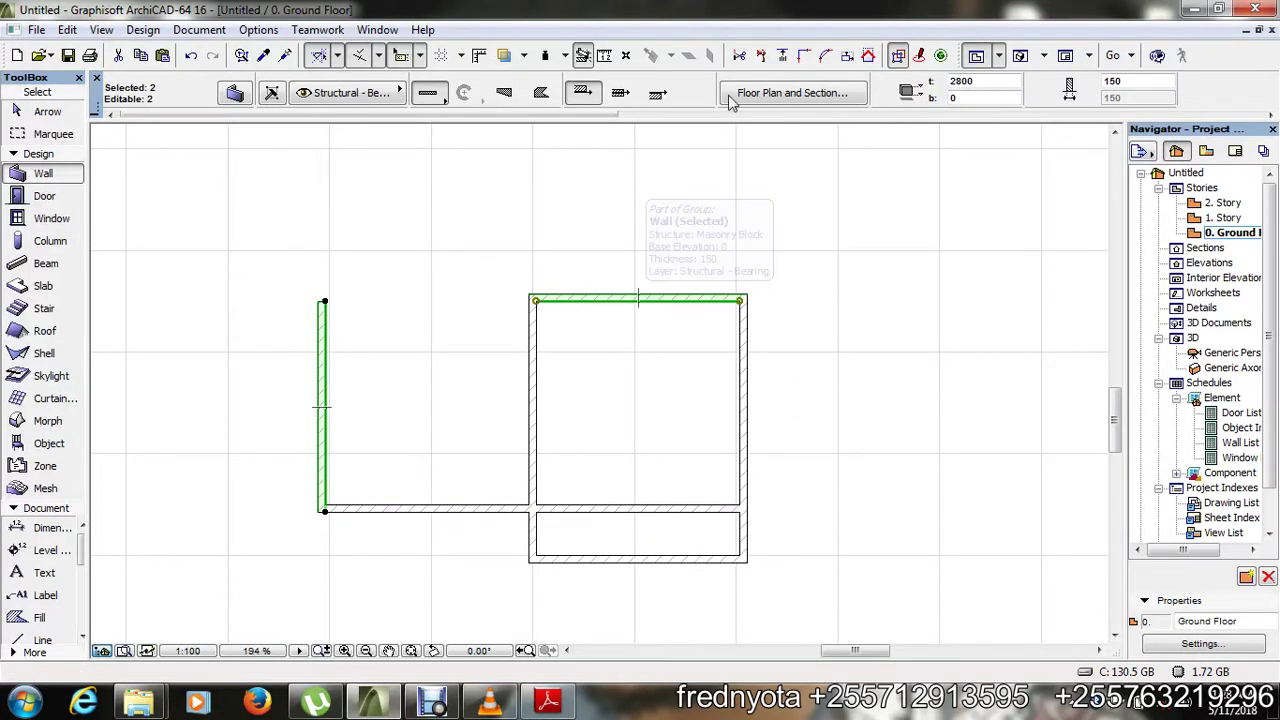
left_click(806, 54)
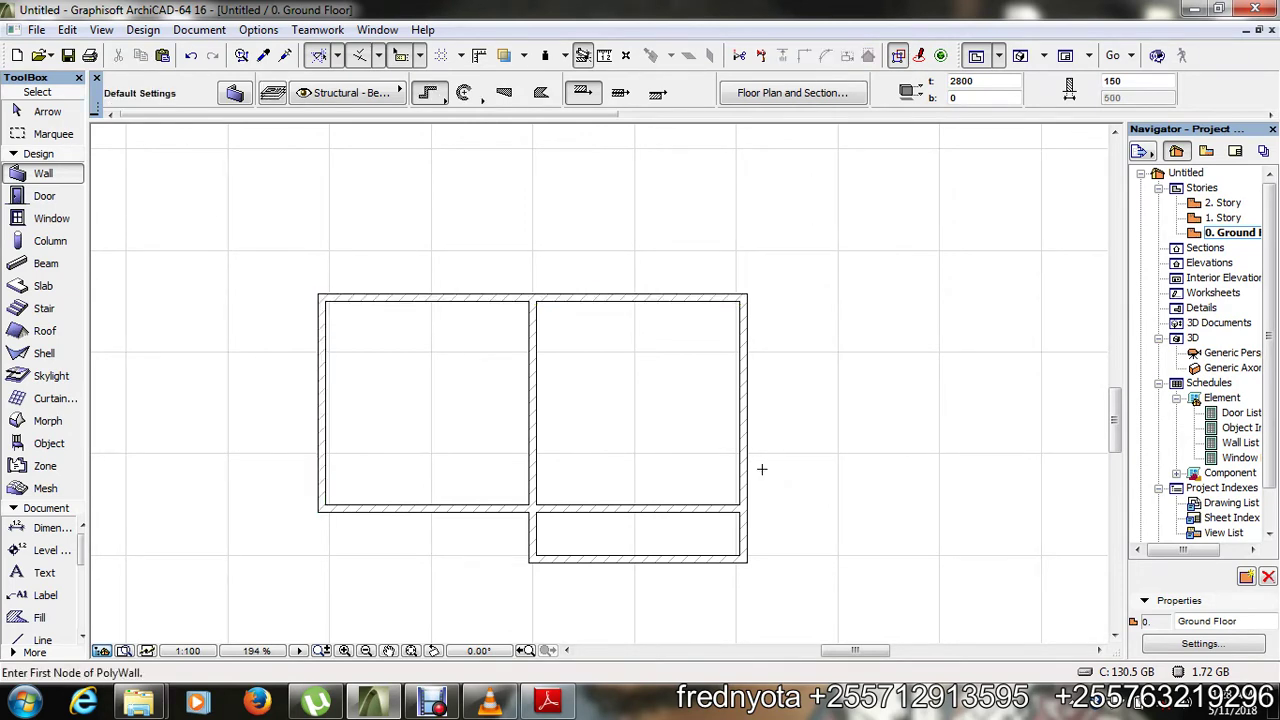
left_click(707, 509, "ctrl")
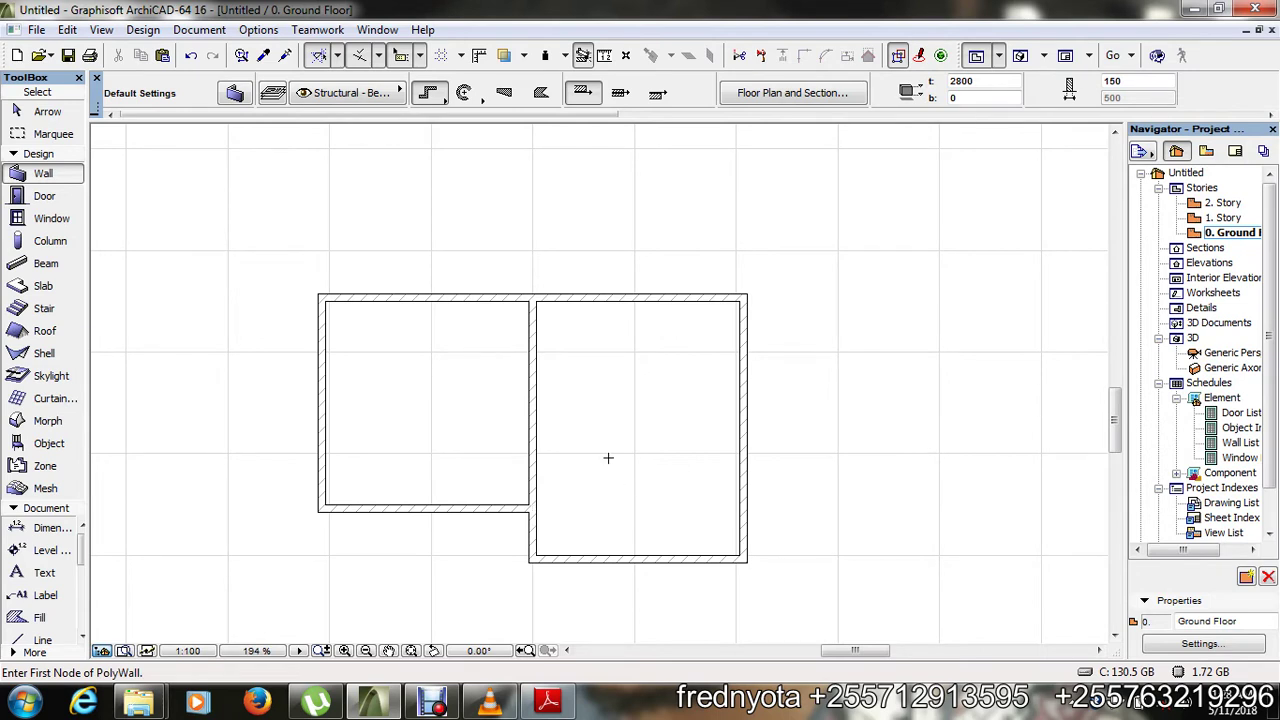